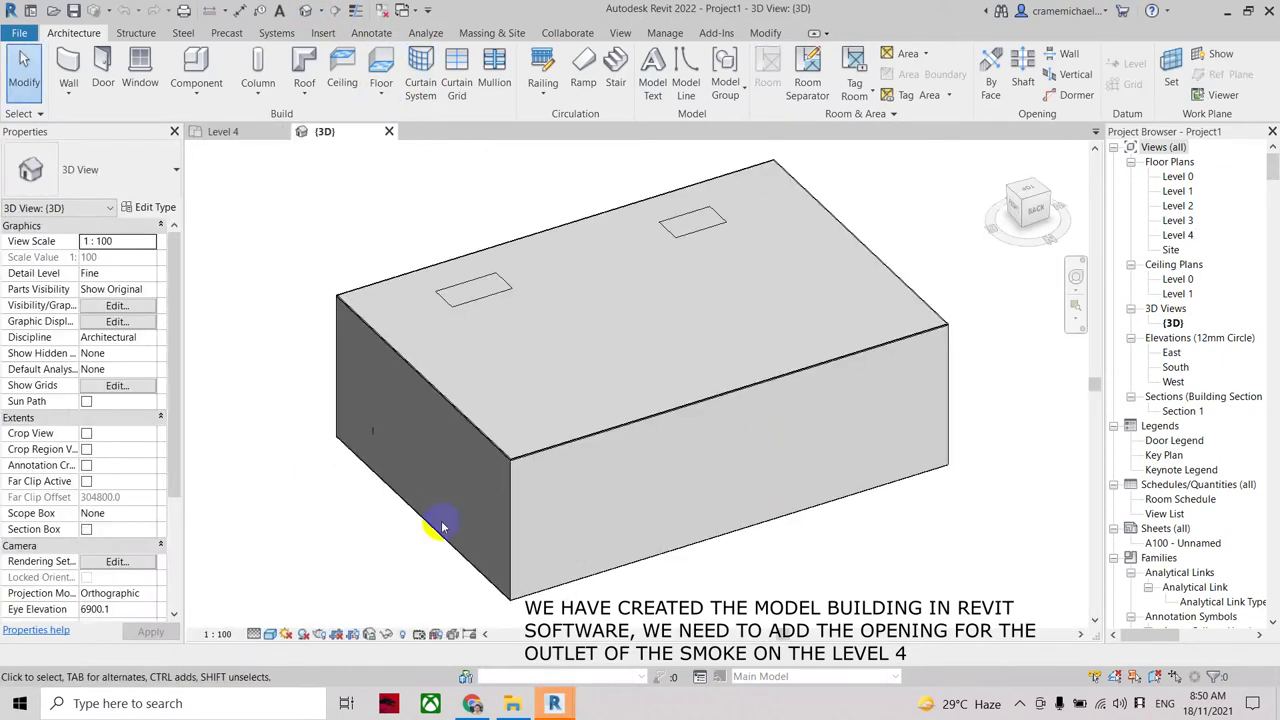
Inspect the roof openings in 3D, then switch to the Level 4 floor plan.
{"action": "left_click_drag", "start_coordinate": [1020, 205], "coordinate": [211, 276]}
{"action": "mouse_move", "coordinate": [211, 276]}
{"action": "middle_mouse_down", "text": "shift"}
{"action": "mouse_move", "coordinate": [406, 194]}
{"action": "mouse_move", "coordinate": [451, 297]}
{"action": "mouse_move", "coordinate": [466, 237]}
{"action": "middle_mouse_up", "text": "shift"}
{"action": "scroll", "coordinate": [845, 357], "scroll_direction": "up", "scroll_amount": 3}
{"action": "scroll", "coordinate": [845, 357], "scroll_direction": "down", "scroll_amount": 3}
{"action": "scroll", "coordinate": [870, 355], "scroll_direction": "down", "scroll_amount": 1}
{"action": "scroll", "coordinate": [870, 350], "scroll_direction": "up", "scroll_amount": 2}
{"action": "double_click", "coordinate": [1180, 236]}
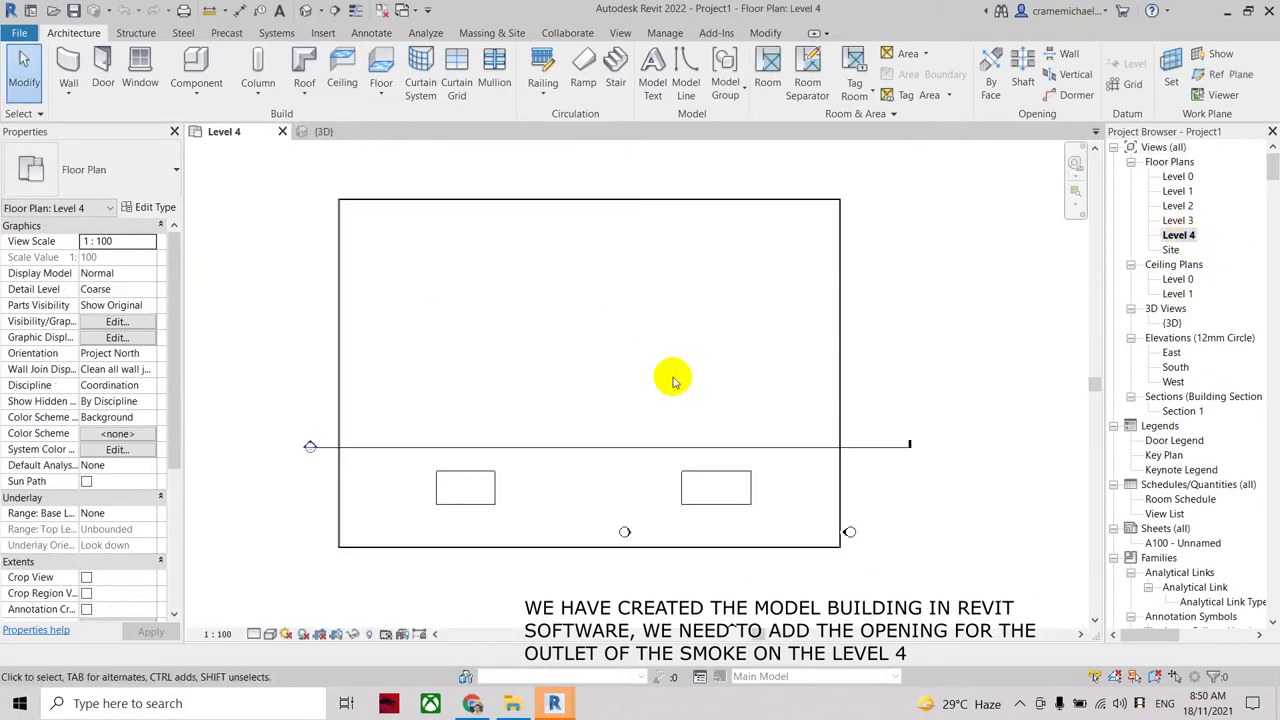
Edit the Level 4 floor boundary, drawing rectangles over both opening outlines.
{"action": "left_click", "coordinate": [395, 204]}
{"action": "left_click", "coordinate": [692, 80]}
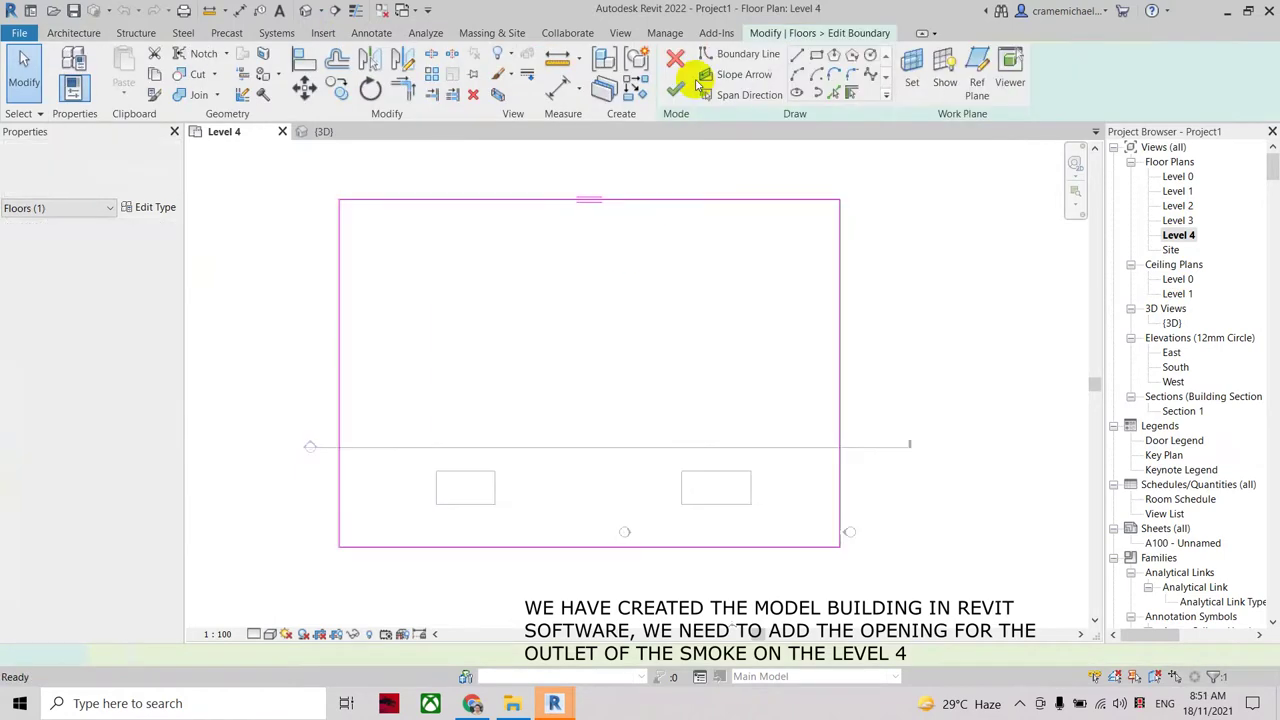
{"action": "left_click", "coordinate": [816, 54]}
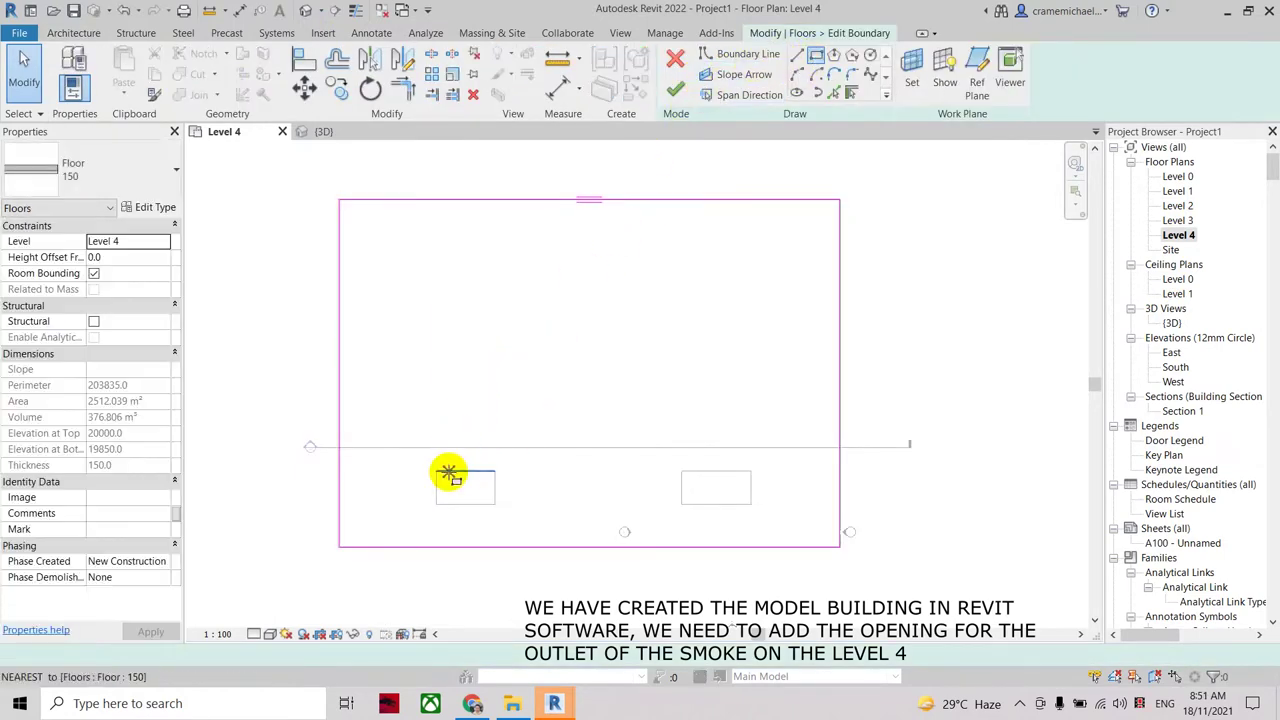
{"action": "left_click", "coordinate": [436, 471]}
{"action": "left_click", "coordinate": [494, 504]}
{"action": "left_click", "coordinate": [682, 472]}
{"action": "left_click", "coordinate": [751, 504]}
Finish the floor sketch, attach the walls to the floor, and return to the 3D view.
{"action": "left_click", "coordinate": [675, 89]}
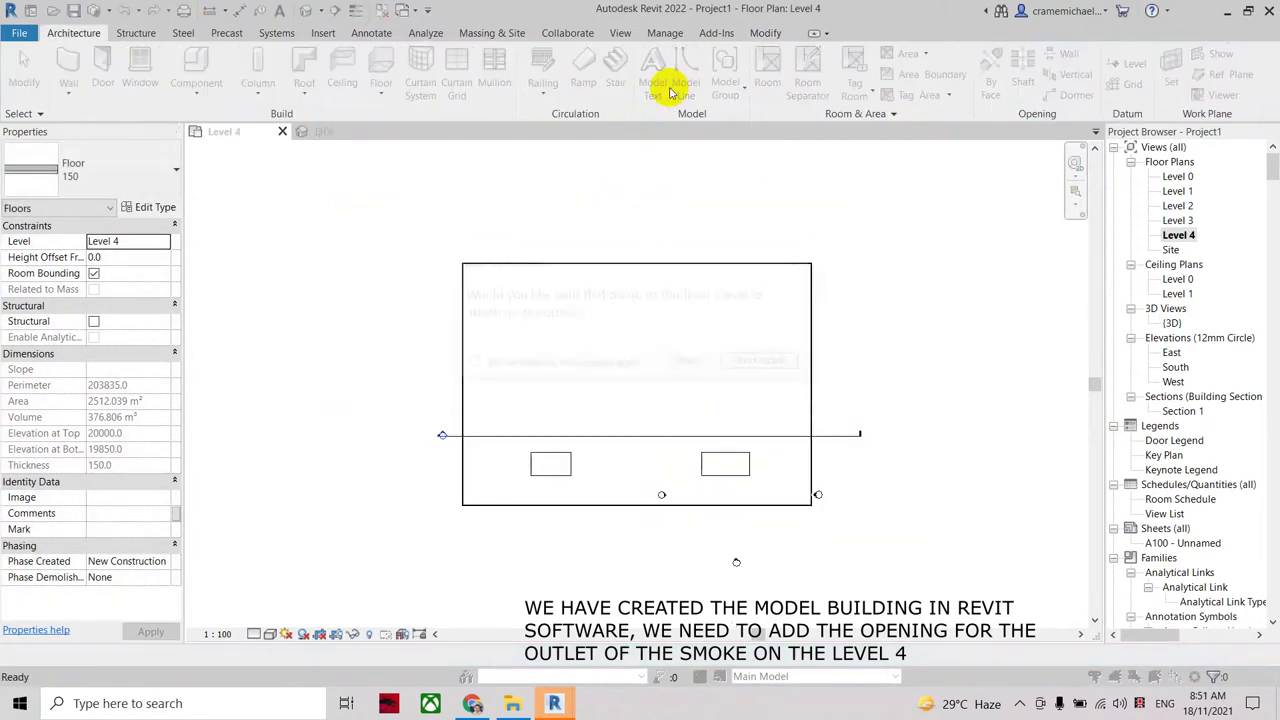
{"action": "left_click", "coordinate": [690, 363]}
{"action": "left_click", "coordinate": [690, 407]}
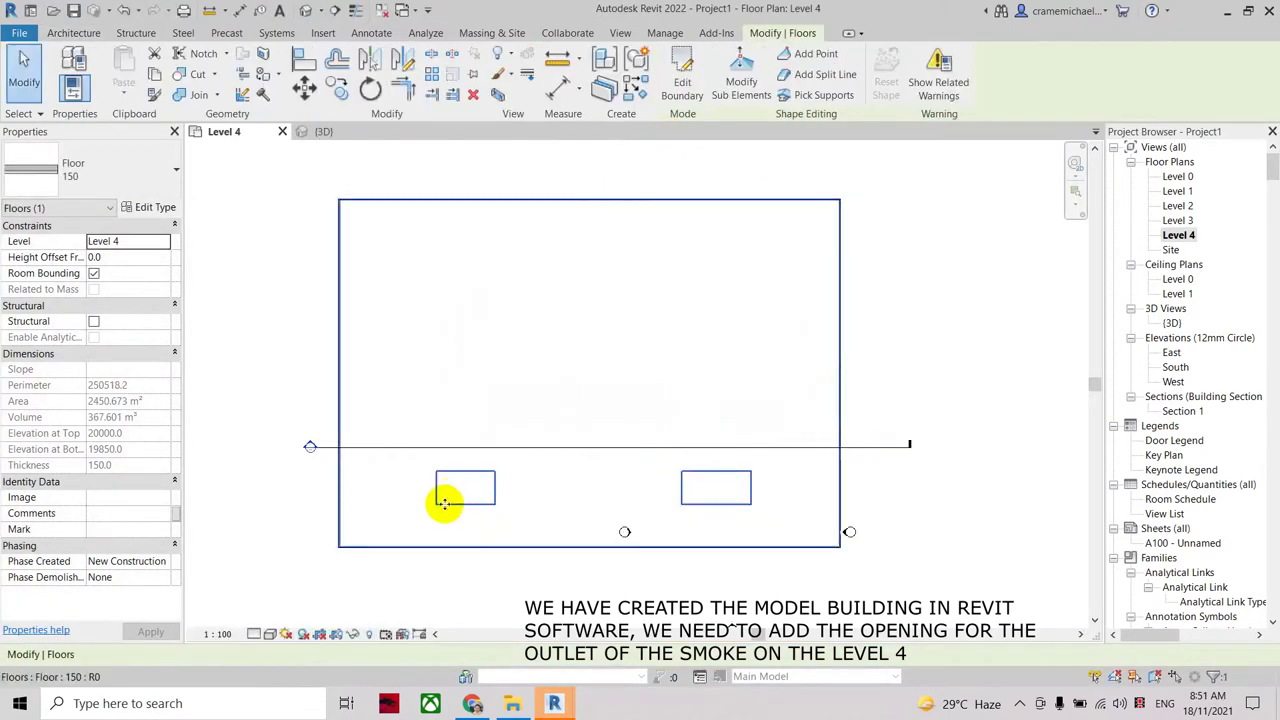
{"action": "left_click", "coordinate": [391, 471]}
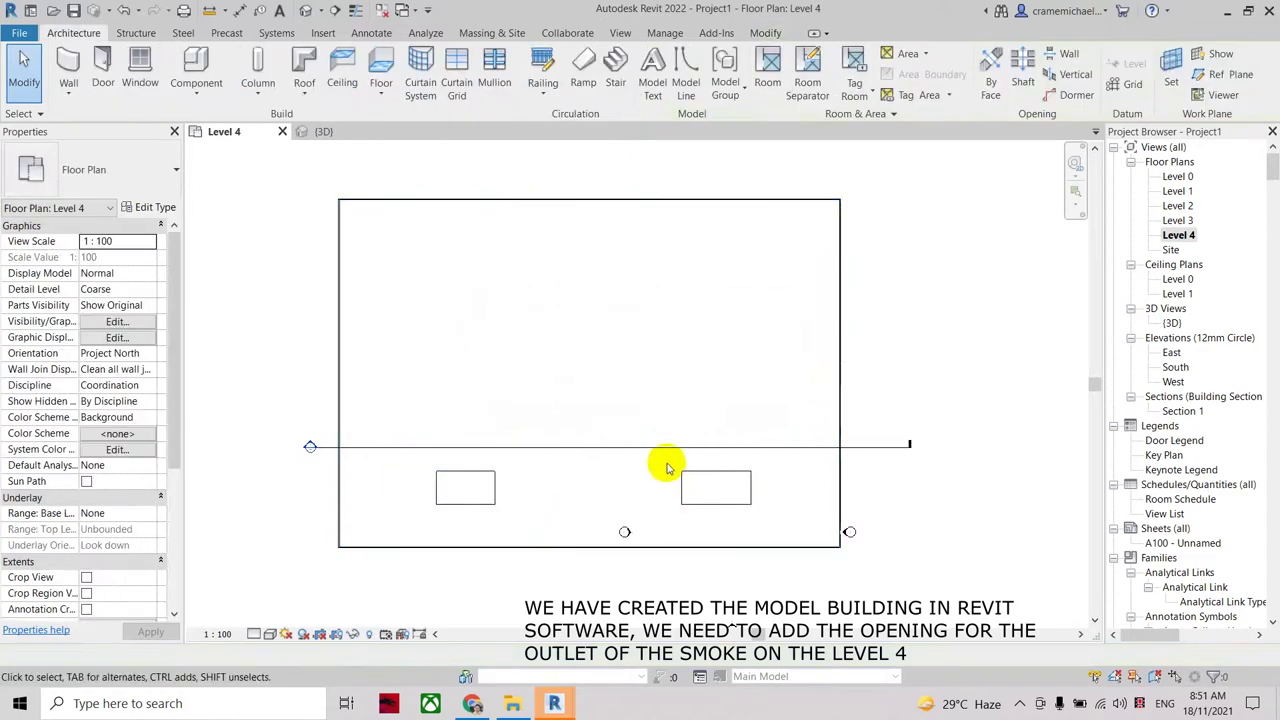
{"action": "left_click", "coordinate": [303, 10]}
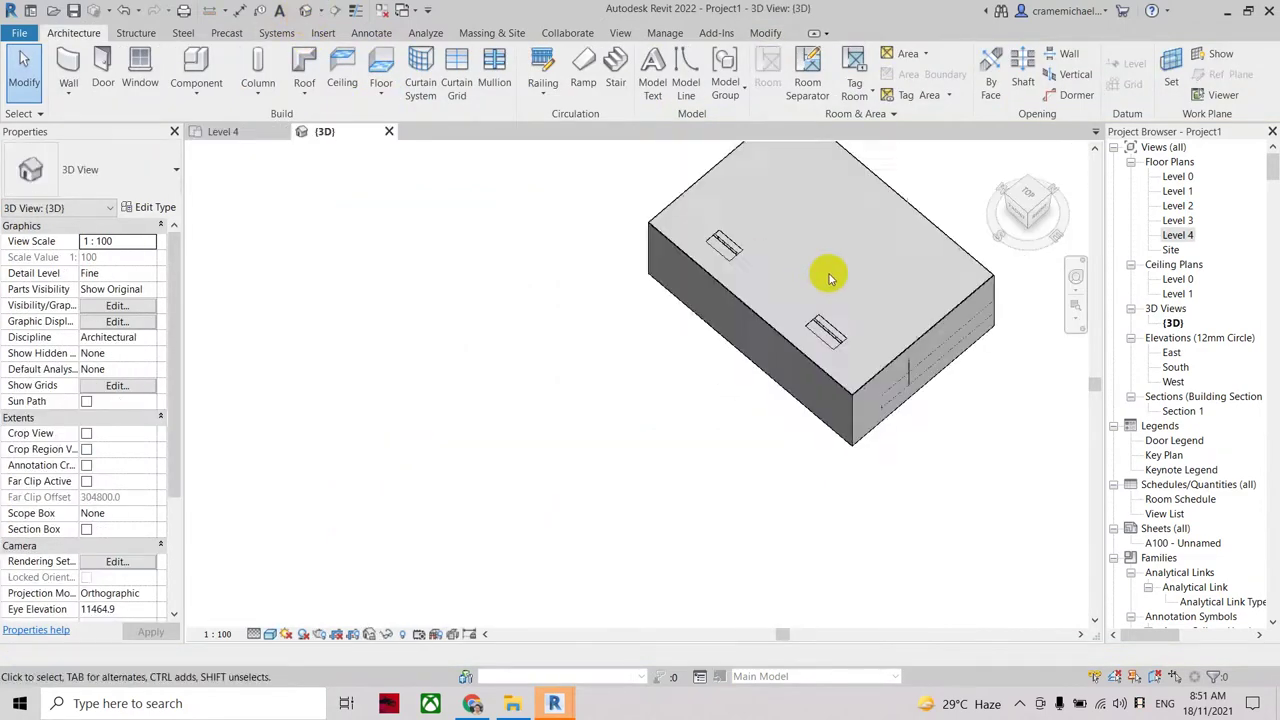
Export the 3D view as an ACIS (SAT) file, accepting the export settings.
{"action": "scroll", "coordinate": [828, 276], "scroll_direction": "up", "scroll_amount": 3}
{"action": "middle_click_drag", "start_coordinate": [828, 266], "coordinate": [771, 306]}
{"action": "scroll", "coordinate": [438, 389], "scroll_direction": "down", "scroll_amount": 2}
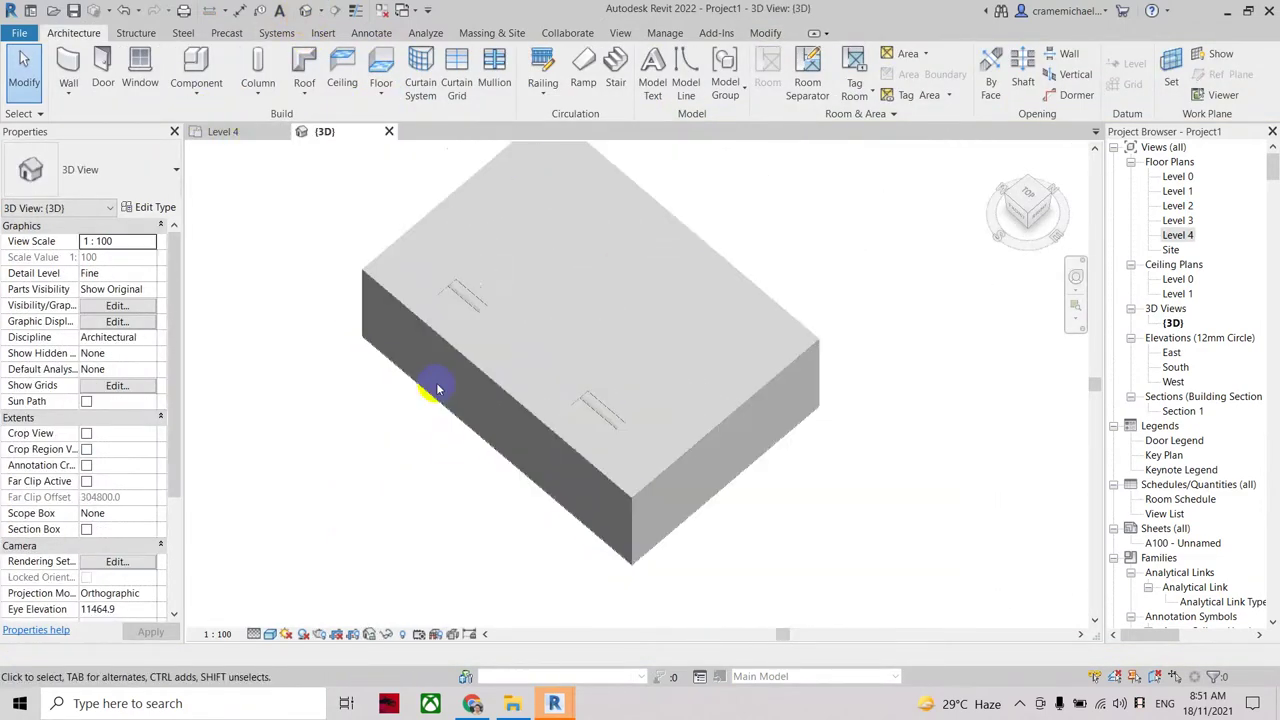
{"action": "left_click", "coordinate": [20, 33]}
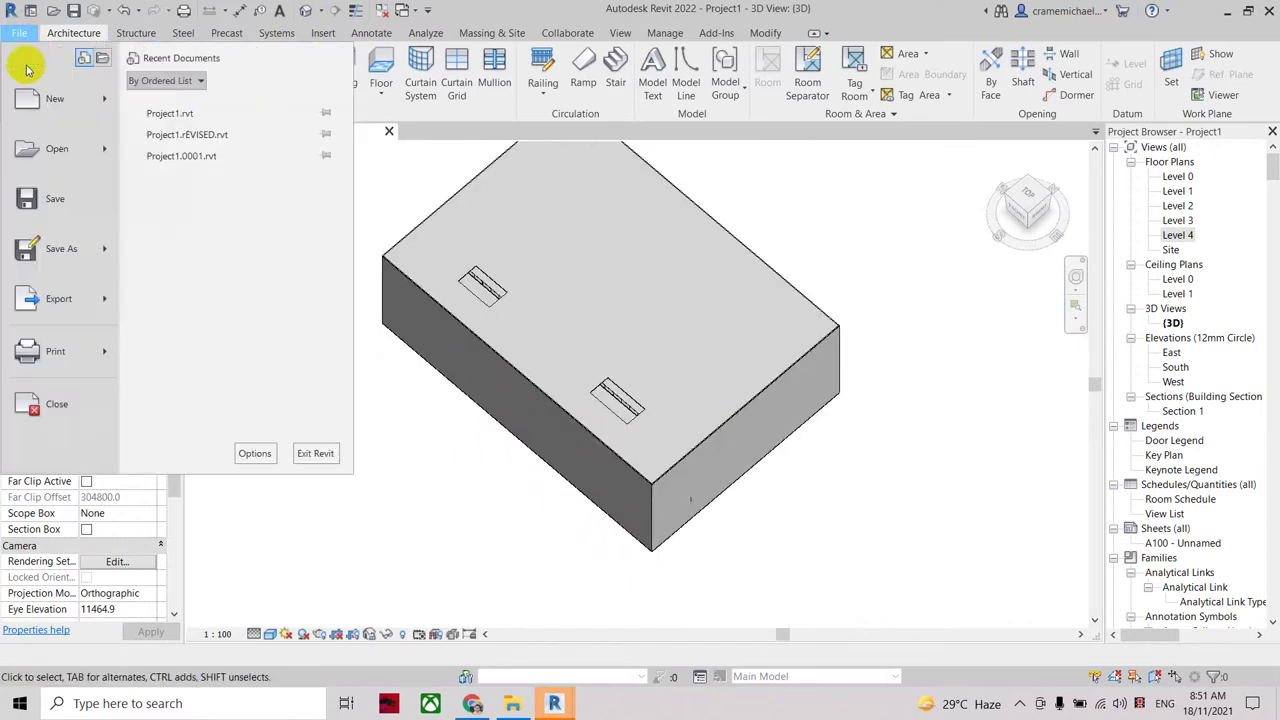
{"action": "left_click", "coordinate": [57, 298]}
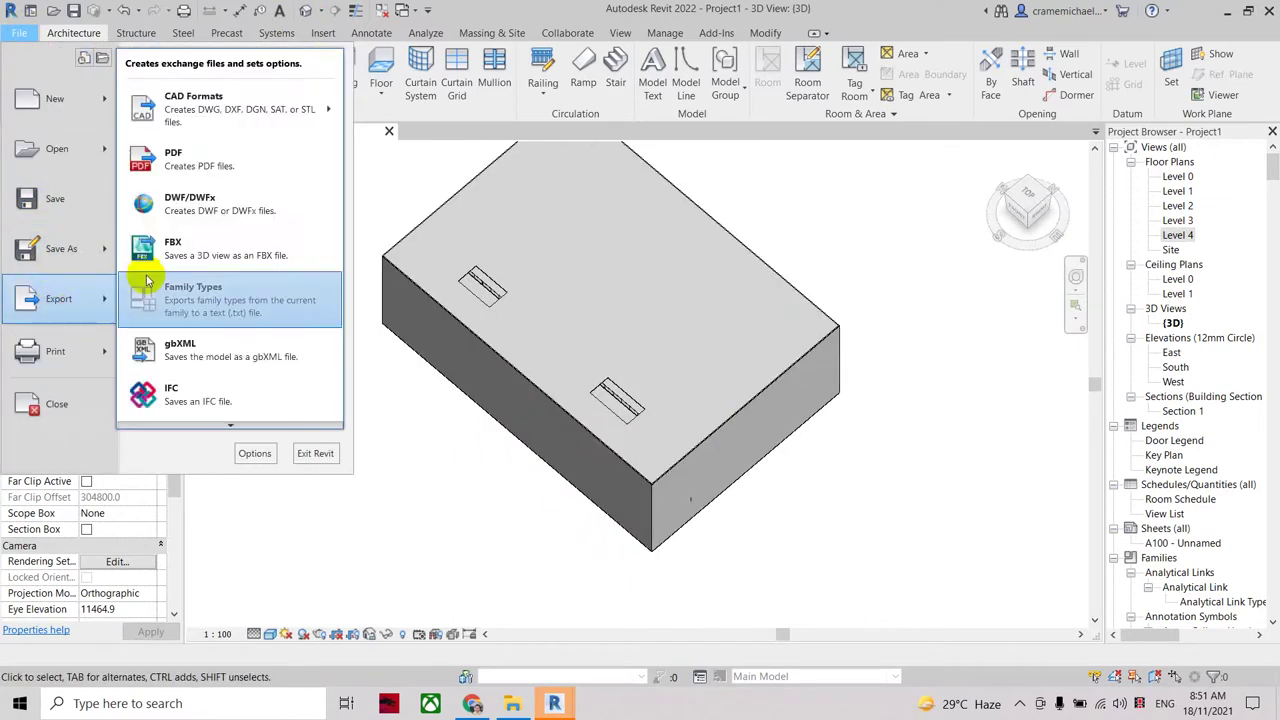
{"action": "left_click", "coordinate": [371, 163]}
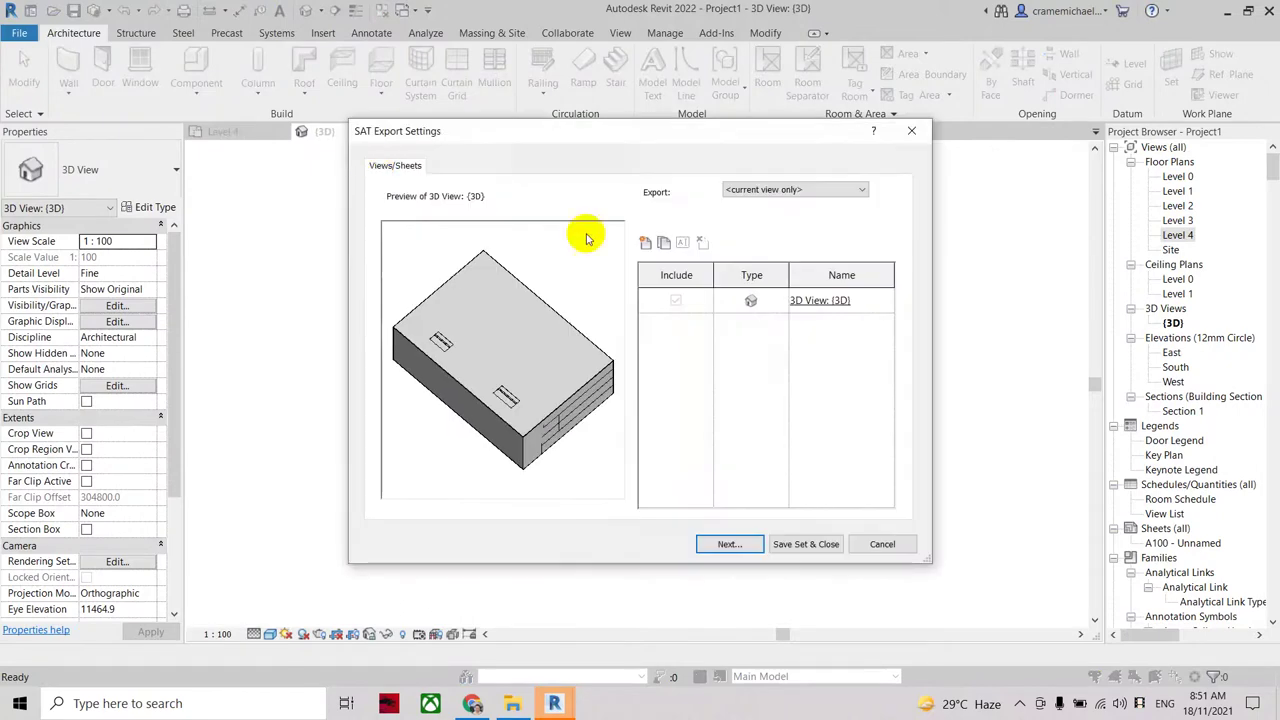
{"action": "left_click", "coordinate": [738, 542]}
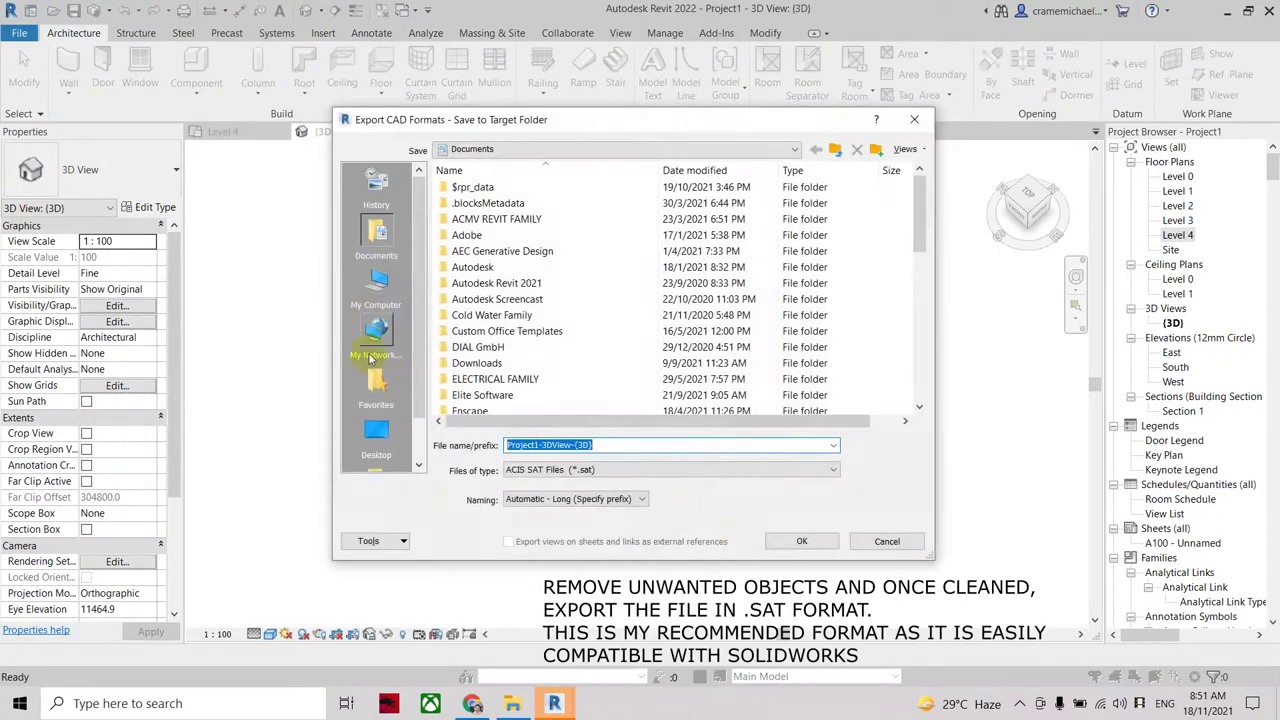
Save the SAT file in Downloads as 'fire scenario in atrium'.
{"action": "left_click", "coordinate": [378, 290]}
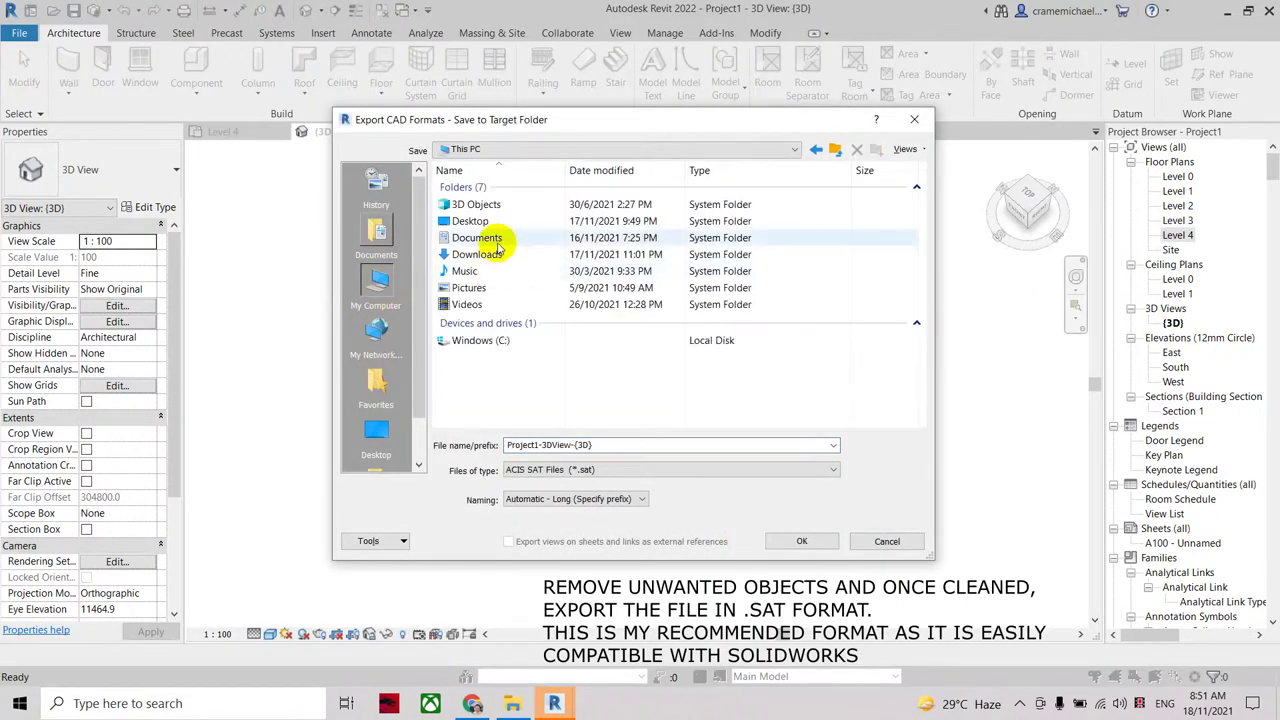
{"action": "double_click", "coordinate": [460, 251]}
{"action": "left_click", "coordinate": [622, 441]}
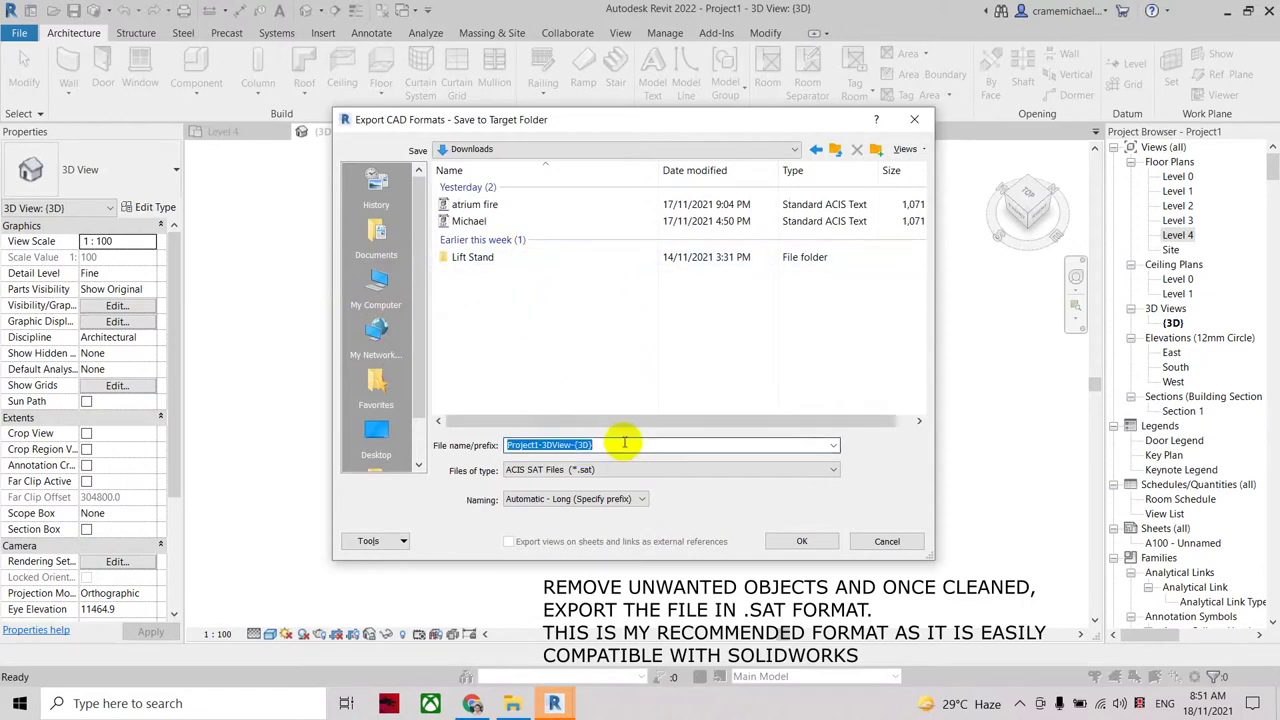
{"action": "type", "text": "fi"}
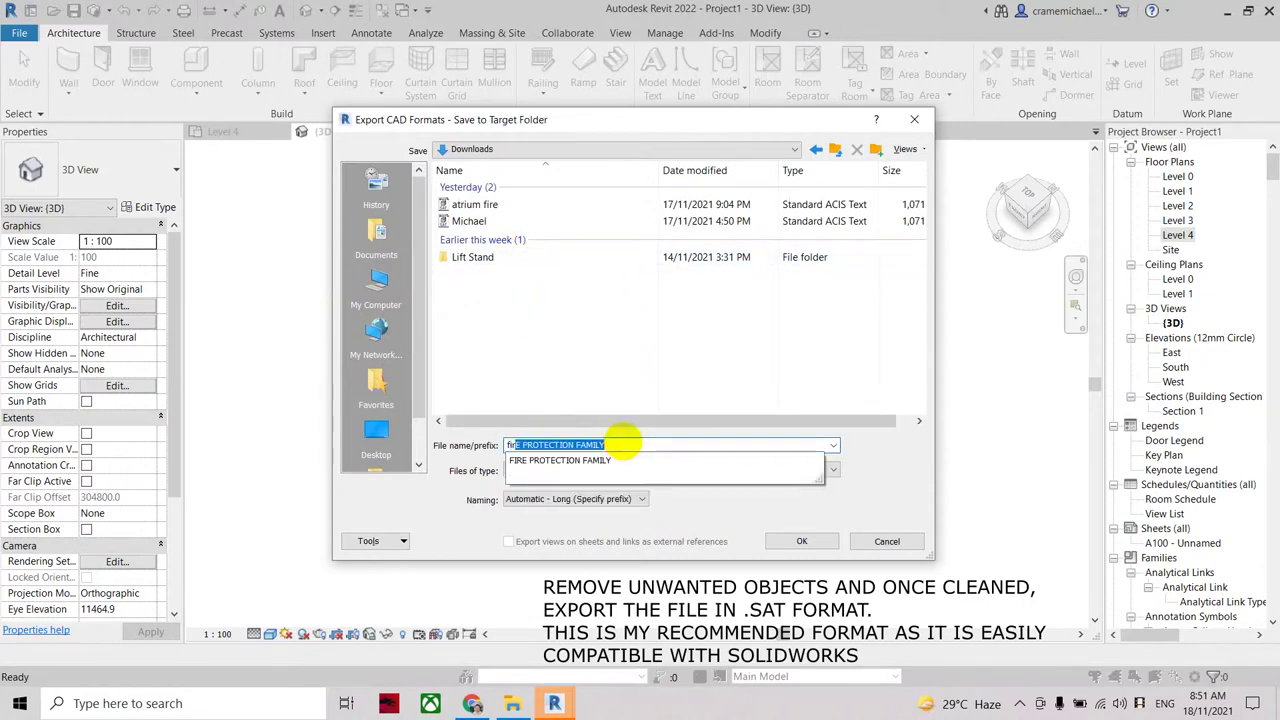
{"action": "type", "text": " scenario in at"}
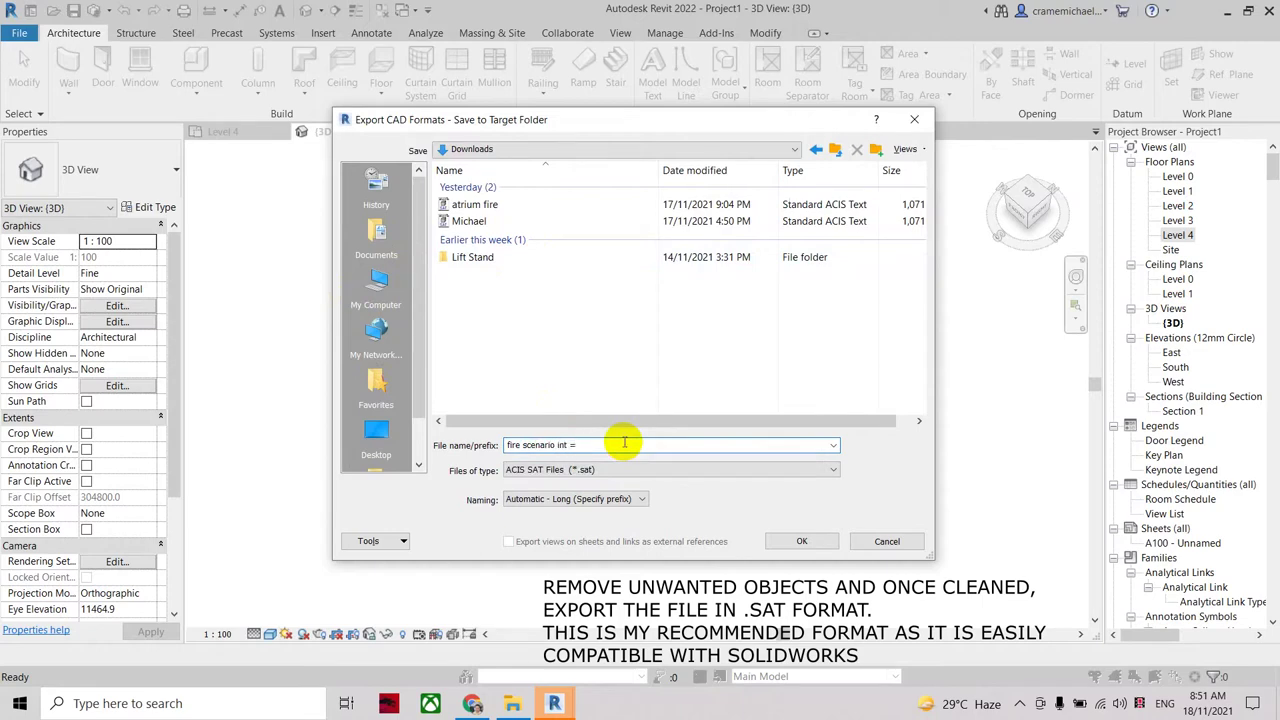
{"action": "type", "text": "m"}
{"action": "key", "text": "Return"}
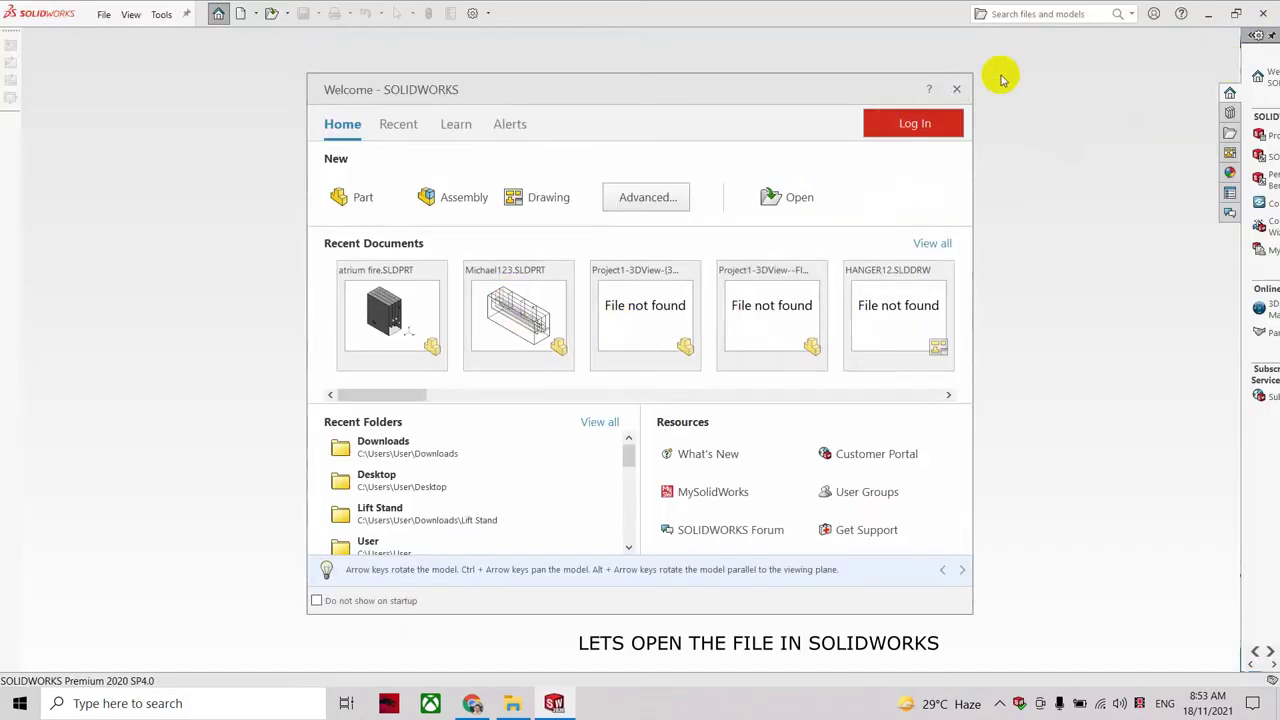
Close the welcome window and open the 'fire scenario in atrium' file.
{"action": "left_click", "coordinate": [958, 88]}
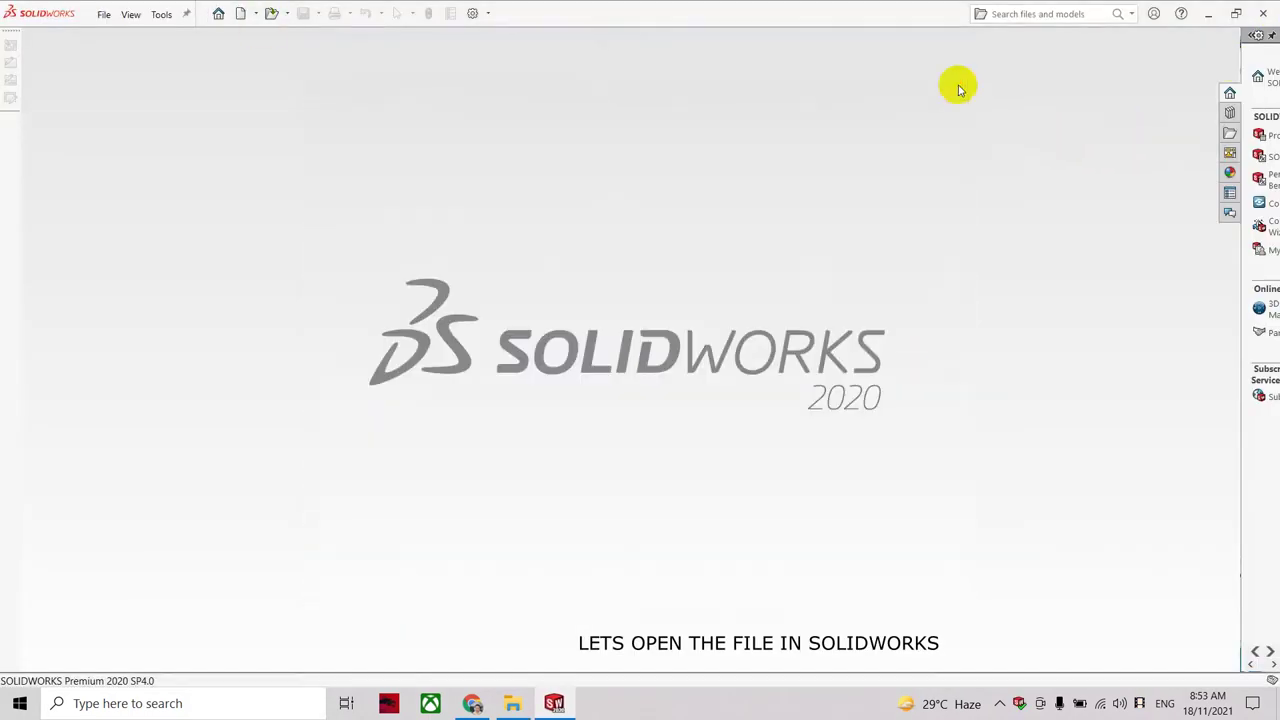
{"action": "left_click", "coordinate": [128, 15]}
{"action": "left_click", "coordinate": [103, 51]}
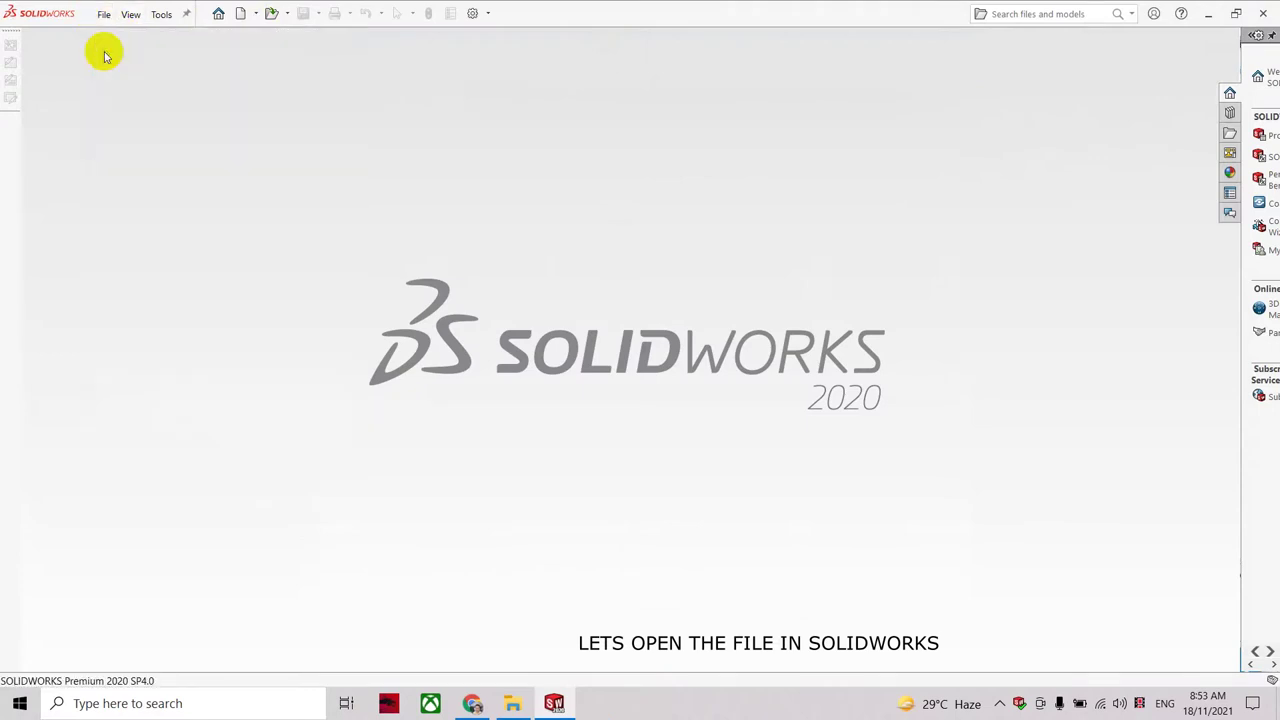
{"action": "left_click", "coordinate": [620, 261]}
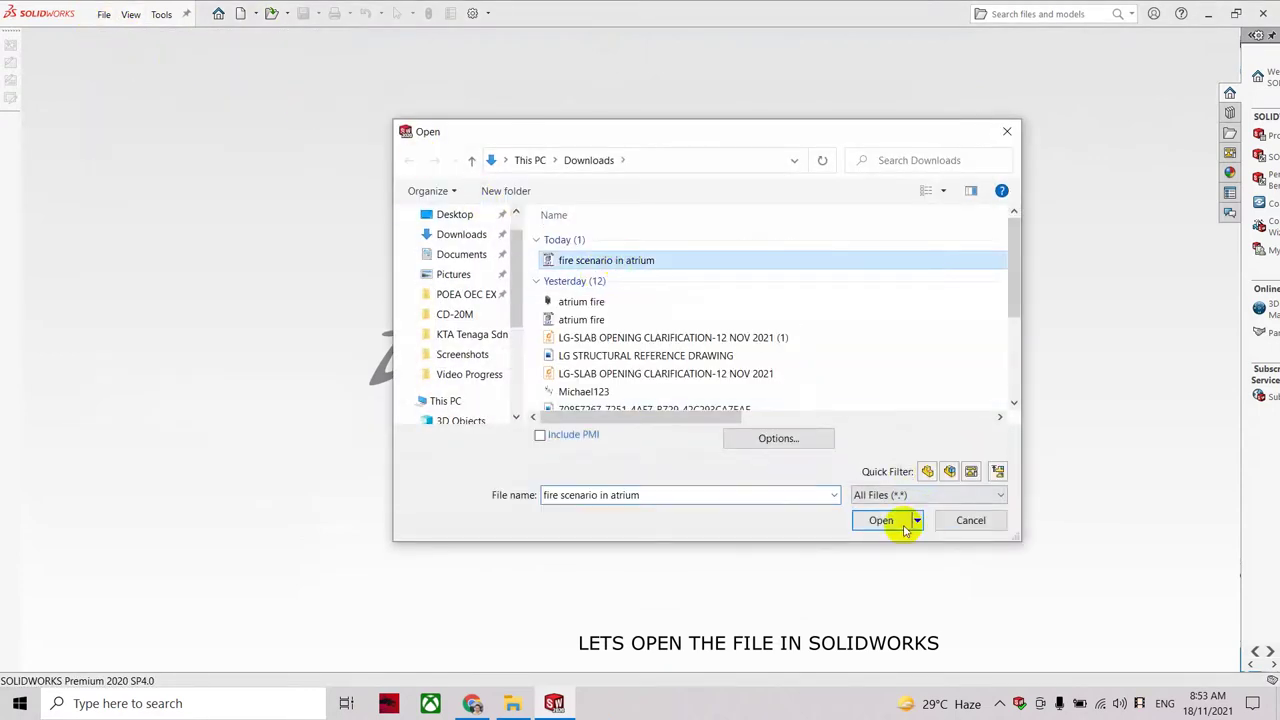
{"action": "left_click", "coordinate": [903, 527]}
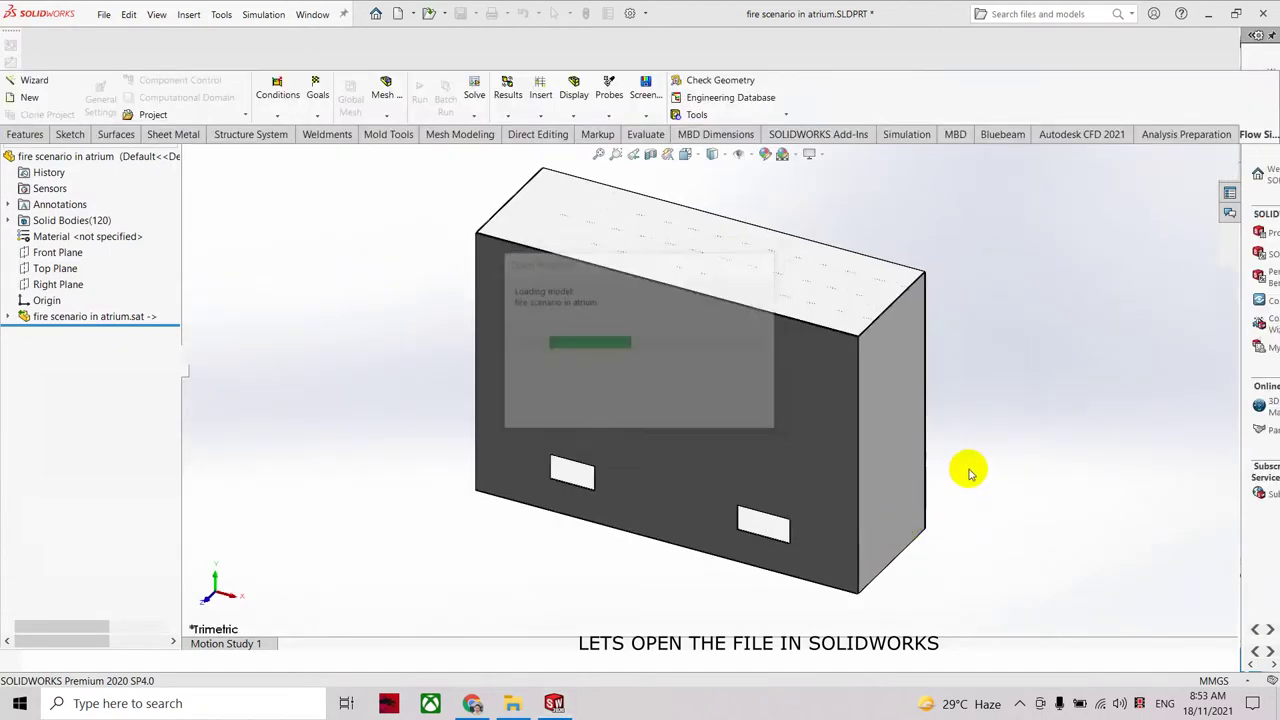
Run import diagnostics, inspect the model, and accept the clean no-fault result.
{"action": "left_click", "coordinate": [679, 349]}
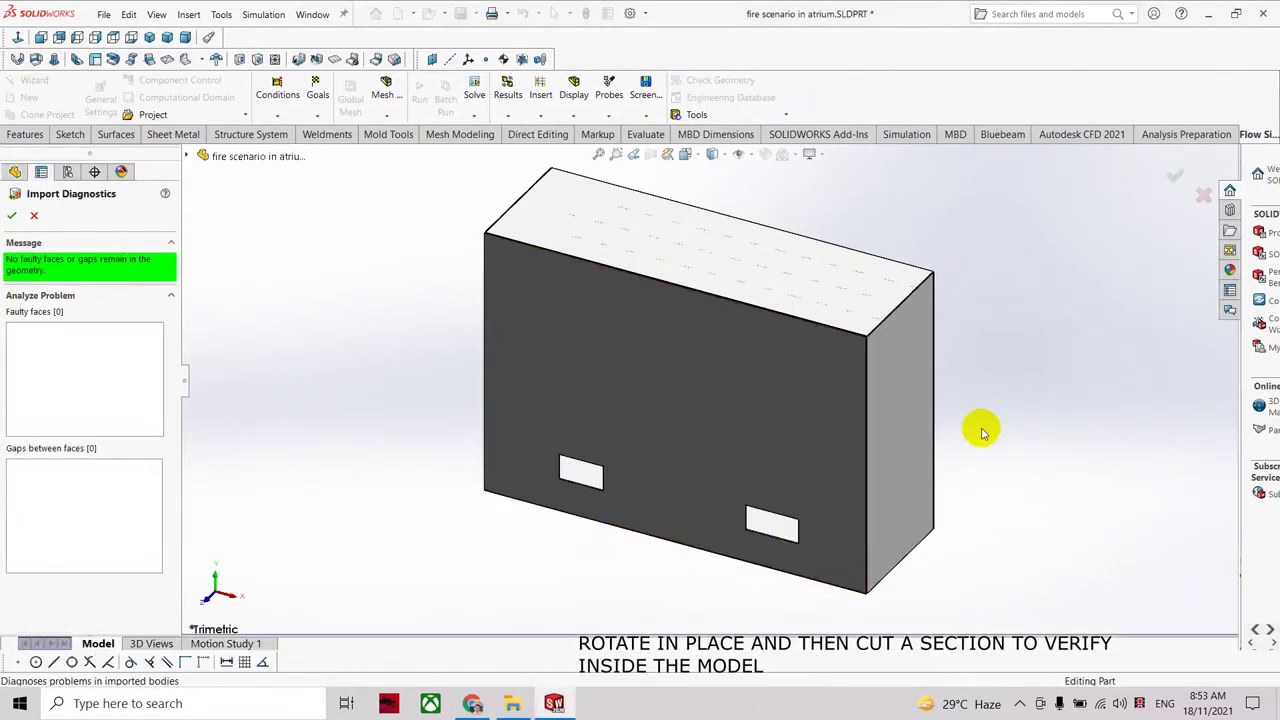
{"action": "middle_click_drag", "start_coordinate": [929, 491], "coordinate": [838, 267]}
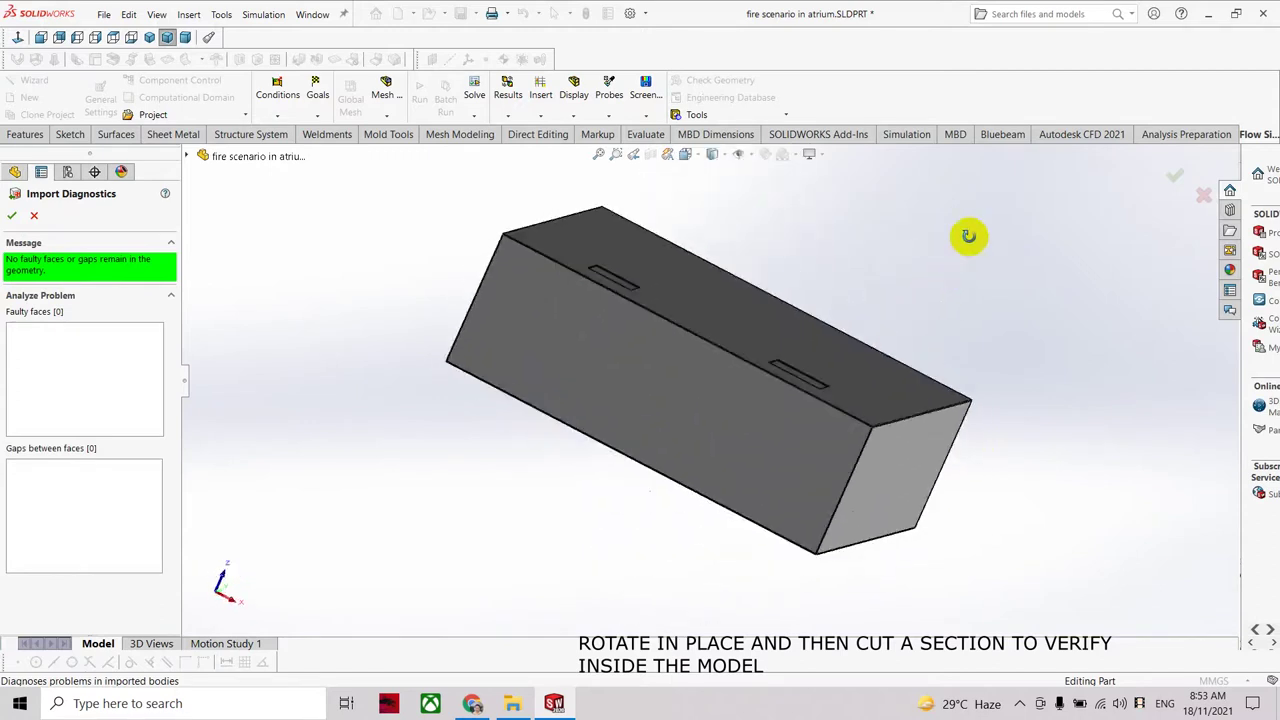
{"action": "middle_click_drag", "start_coordinate": [838, 267], "coordinate": [666, 268]}
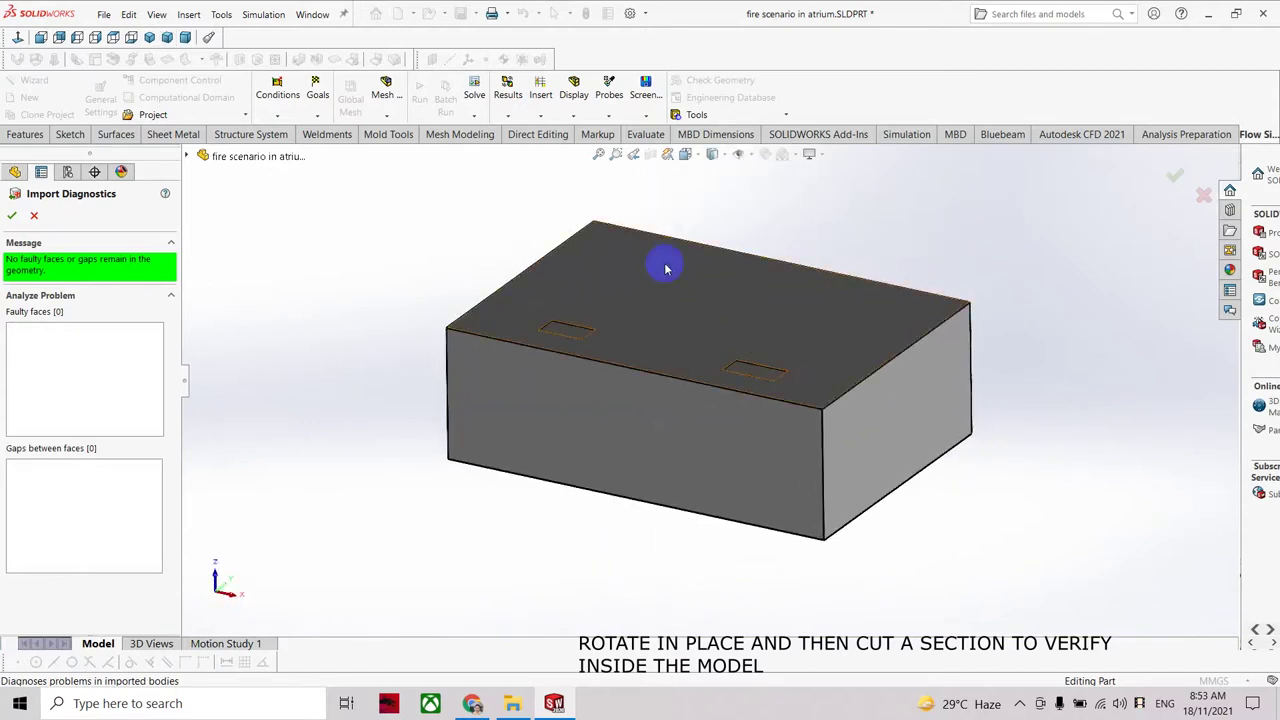
{"action": "left_click", "coordinate": [12, 215]}
{"action": "left_click", "coordinate": [649, 155]}
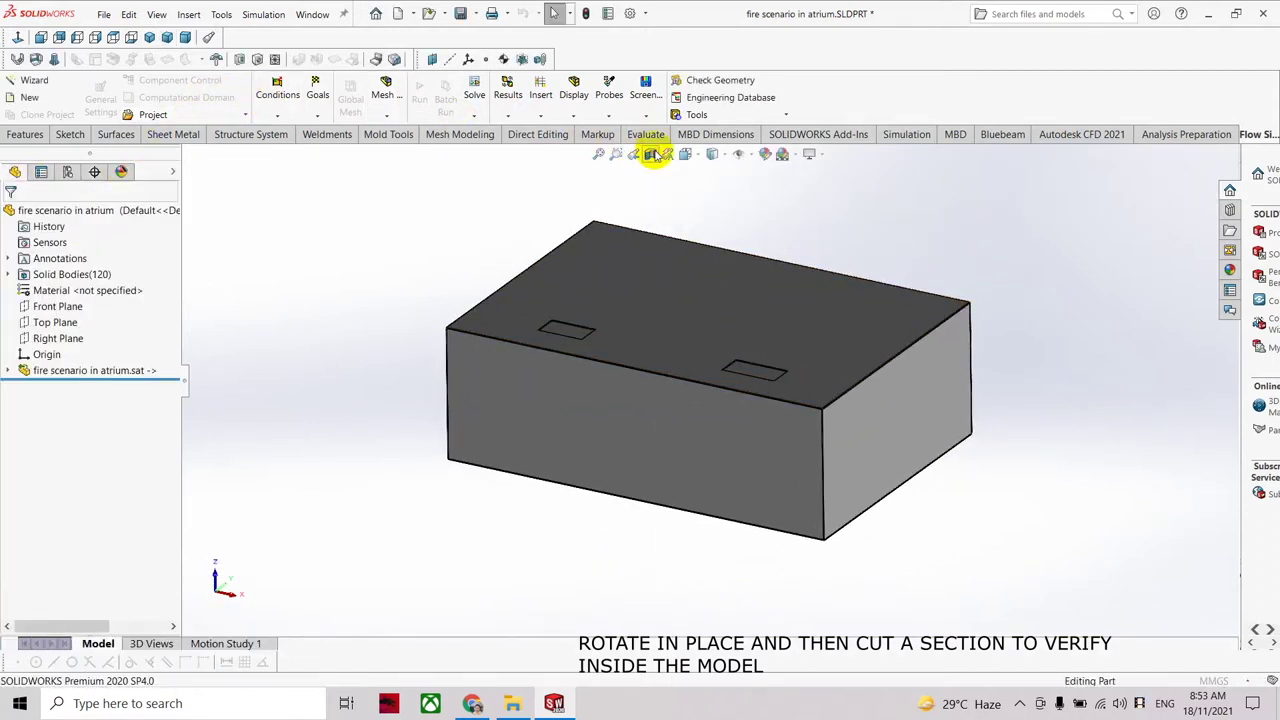
{"action": "left_click", "coordinate": [188, 156]}
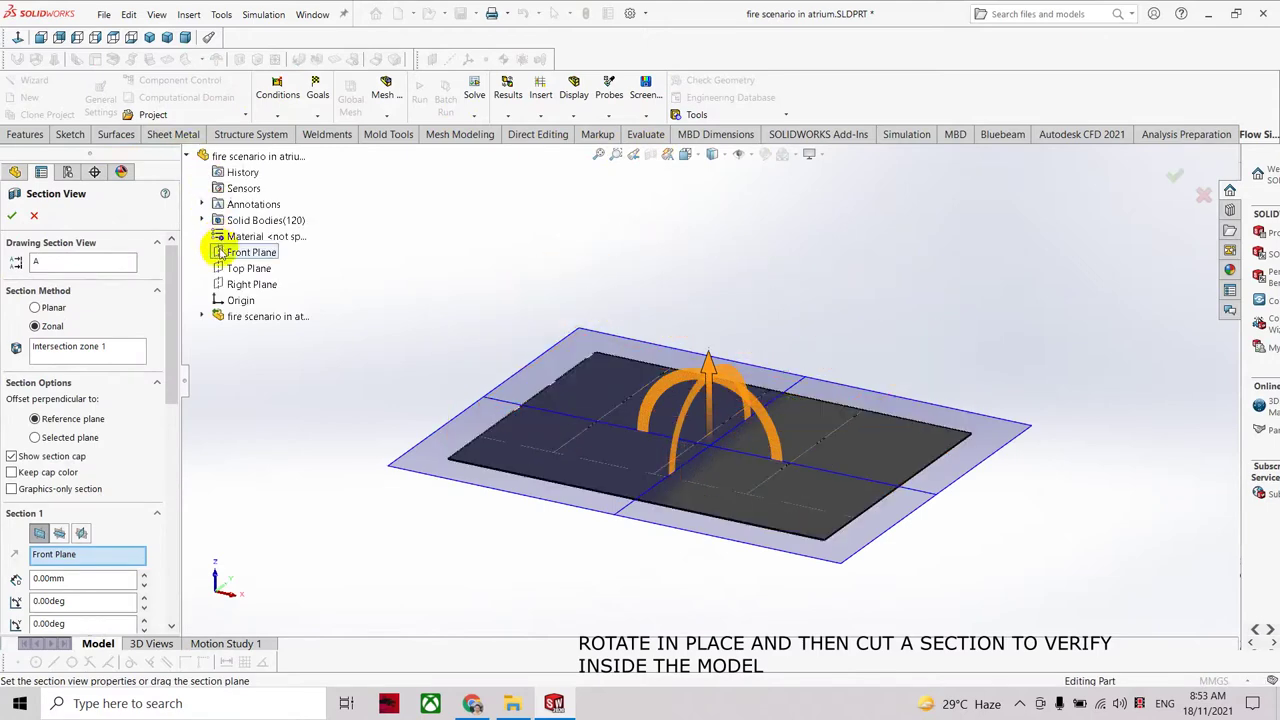
{"action": "left_click", "coordinate": [250, 284]}
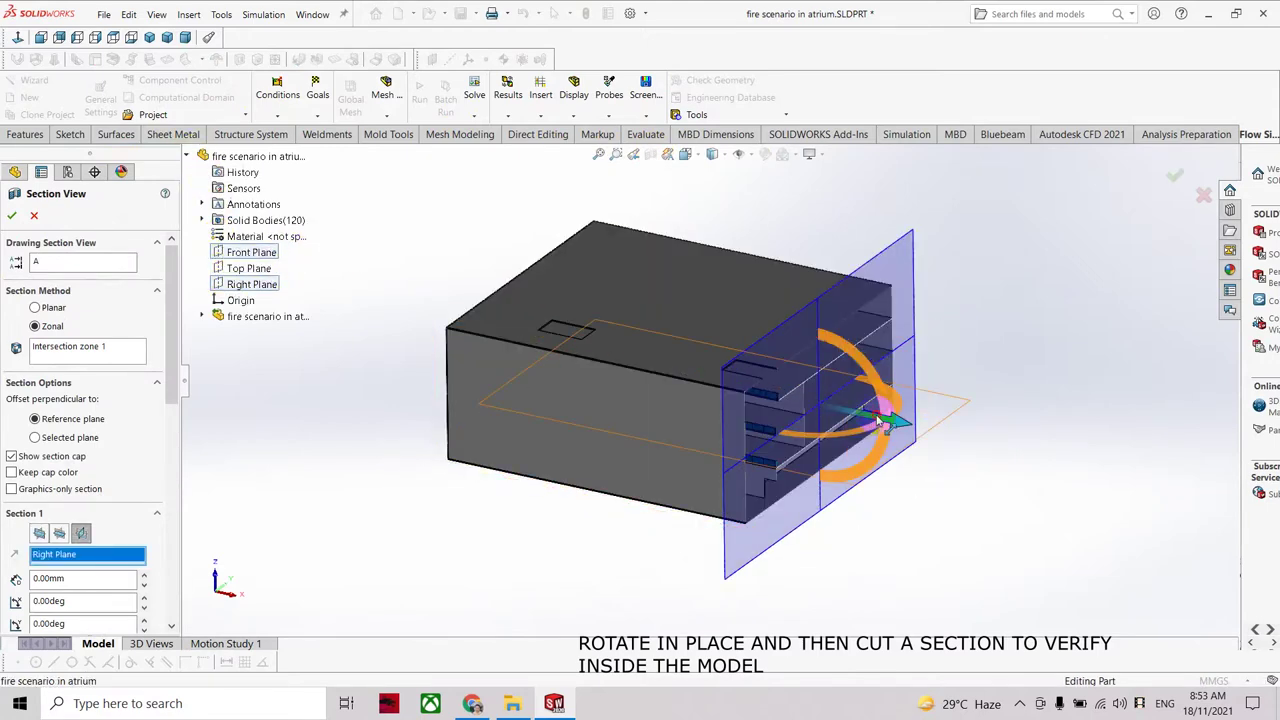
{"action": "left_click_drag", "start_coordinate": [888, 418], "coordinate": [843, 410]}
{"action": "left_click", "coordinate": [14, 213]}
{"action": "mouse_move", "coordinate": [443, 297]}
{"action": "middle_mouse_down"}
{"action": "mouse_move", "coordinate": [946, 443]}
{"action": "mouse_move", "coordinate": [937, 466]}
{"action": "mouse_move", "coordinate": [958, 426]}
{"action": "middle_mouse_up"}
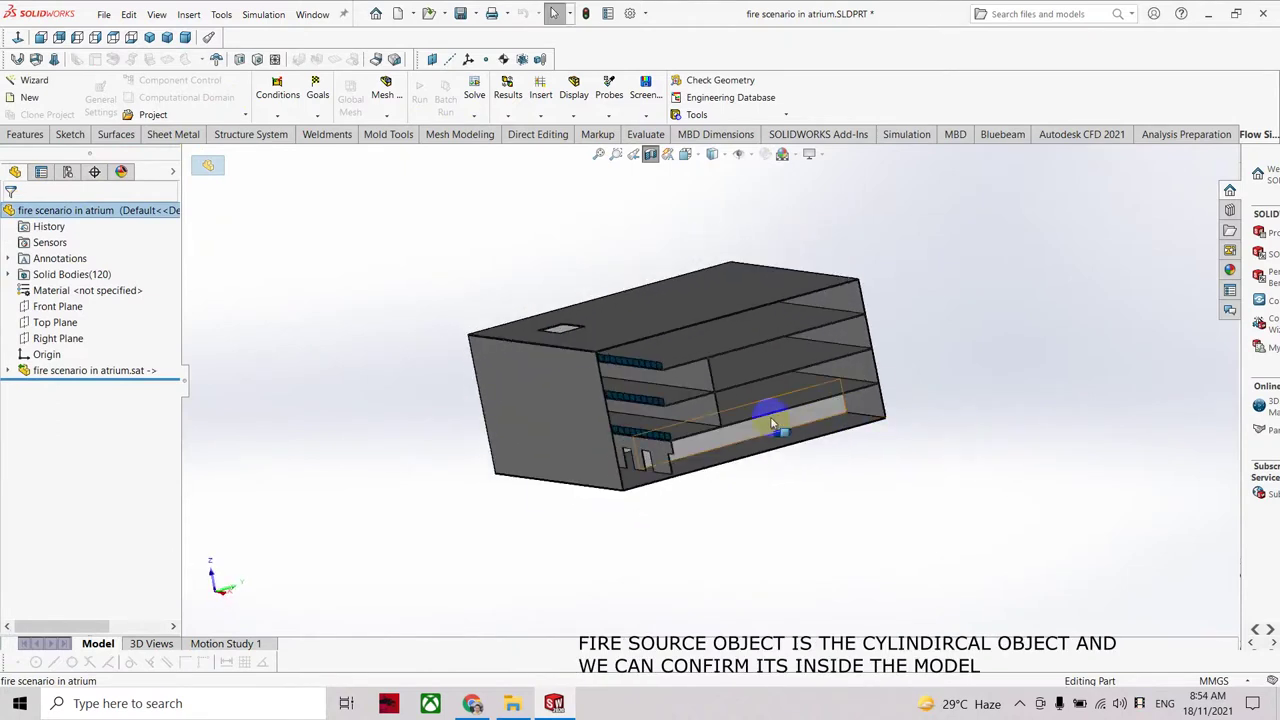
{"action": "scroll", "coordinate": [771, 449], "scroll_direction": "down", "scroll_amount": 1}
{"action": "scroll", "coordinate": [771, 445], "scroll_direction": "down", "scroll_amount": 3}
{"action": "mouse_move", "coordinate": [598, 470]}
{"action": "middle_mouse_down"}
{"action": "mouse_move", "coordinate": [851, 457]}
{"action": "mouse_move", "coordinate": [934, 437]}
{"action": "mouse_move", "coordinate": [894, 423]}
{"action": "mouse_move", "coordinate": [893, 474]}
{"action": "mouse_move", "coordinate": [826, 463]}
{"action": "mouse_move", "coordinate": [837, 474]}
{"action": "middle_mouse_up"}
{"action": "scroll", "coordinate": [560, 332], "scroll_direction": "down", "scroll_amount": 2}
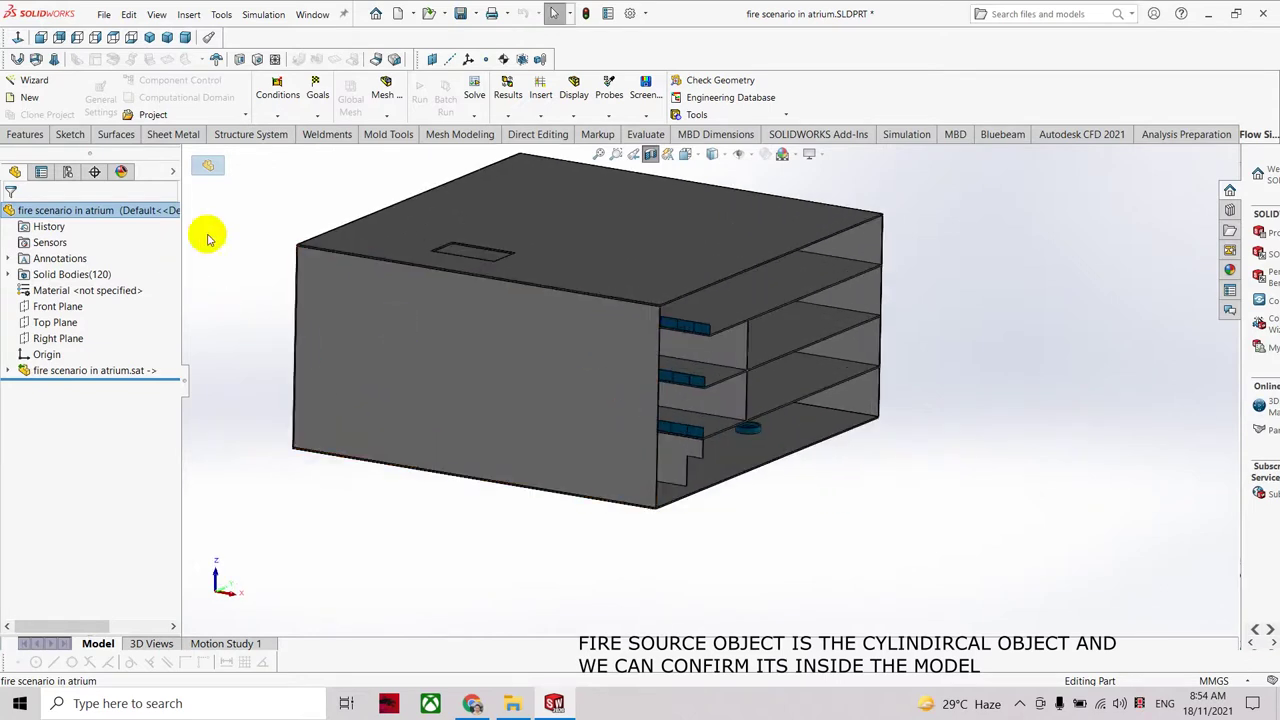
{"action": "middle_click_drag", "start_coordinate": [846, 363], "coordinate": [846, 391]}
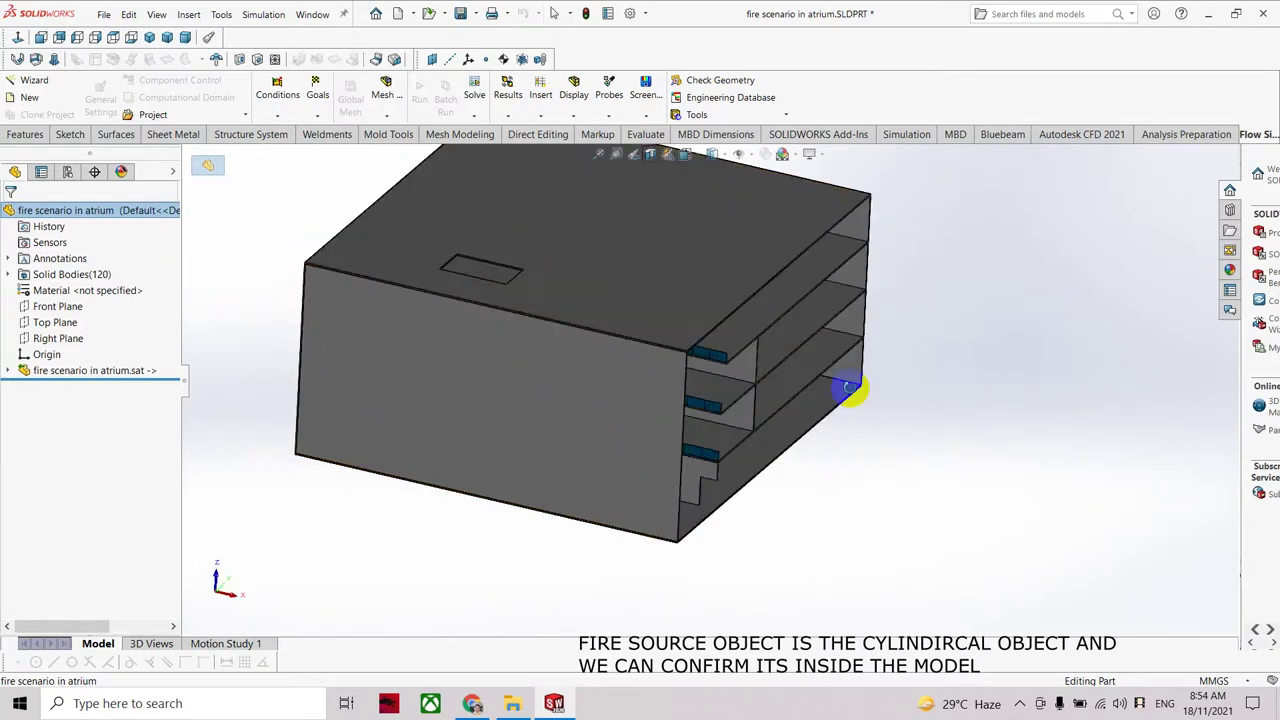
{"action": "left_click", "coordinate": [685, 155]}
Make both faces of the front wall transparent.
{"action": "left_click", "coordinate": [587, 385]}
{"action": "right_click", "coordinate": [587, 385]}
{"action": "left_click", "coordinate": [630, 402]}
{"action": "left_click", "coordinate": [626, 429]}
{"action": "right_click", "coordinate": [626, 429]}
{"action": "left_click", "coordinate": [690, 403]}
{"action": "left_click", "coordinate": [1035, 533]}
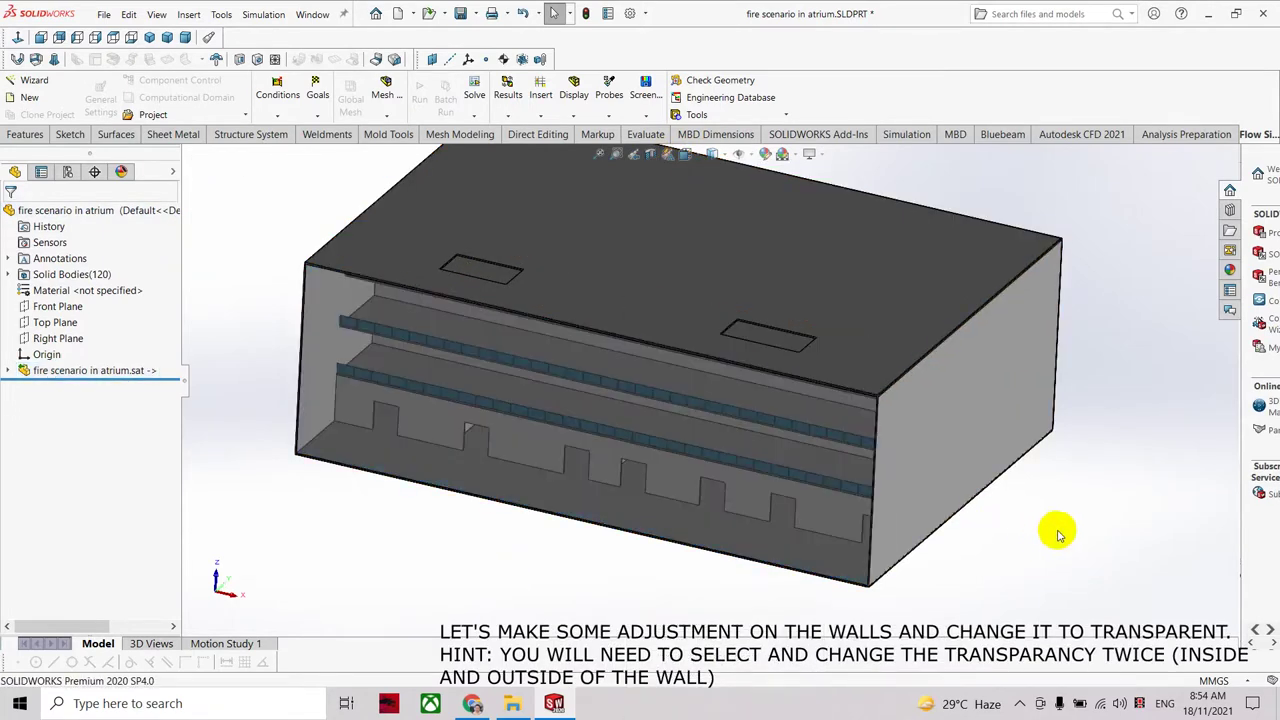
Make the right end wall transparent.
{"action": "left_click", "coordinate": [955, 497]}
{"action": "right_click", "coordinate": [955, 497]}
{"action": "left_click", "coordinate": [1000, 403]}
{"action": "right_click", "coordinate": [1090, 497]}
{"action": "left_click", "coordinate": [988, 487]}
{"action": "left_click", "coordinate": [971, 443]}
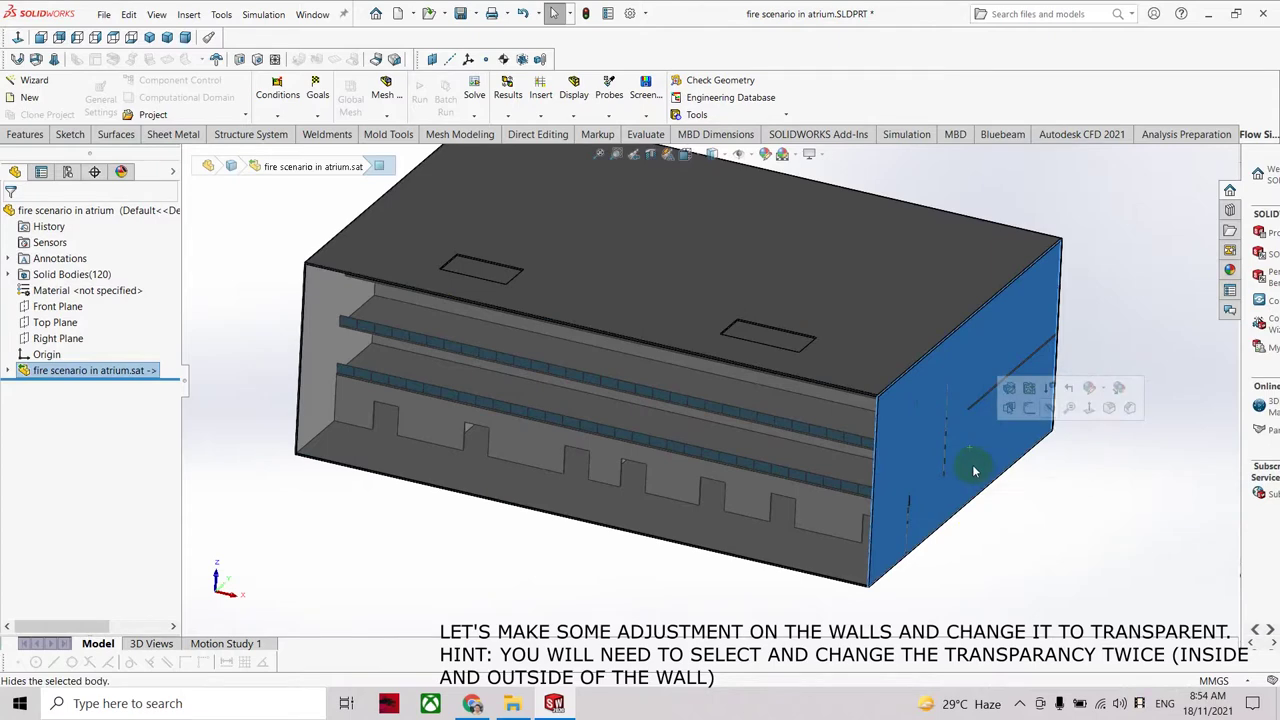
{"action": "right_click", "coordinate": [947, 440]}
{"action": "left_click", "coordinate": [1006, 403]}
Apply transparency to the end wall's inner face, checking it from other angles.
{"action": "mouse_move", "coordinate": [1123, 523]}
{"action": "middle_mouse_down"}
{"action": "mouse_move", "coordinate": [1124, 537]}
{"action": "mouse_move", "coordinate": [1020, 588]}
{"action": "middle_mouse_up"}
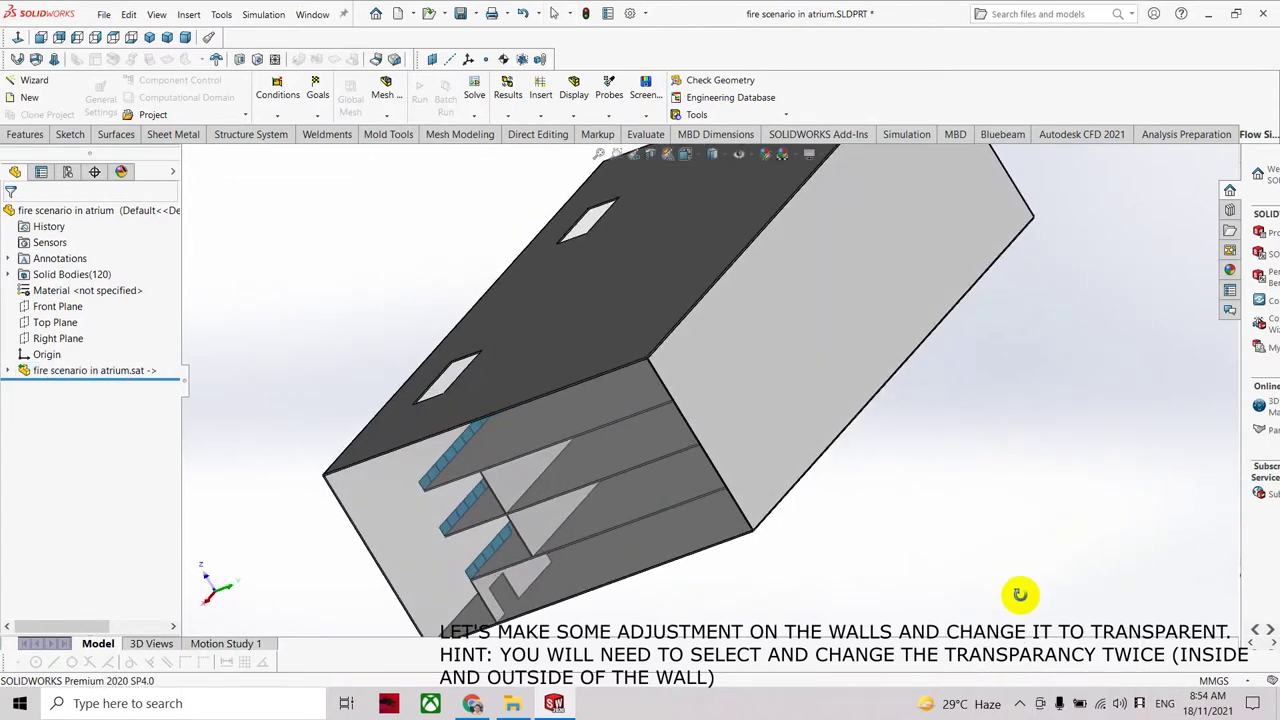
{"action": "right_click", "coordinate": [840, 354]}
{"action": "left_click", "coordinate": [849, 400]}
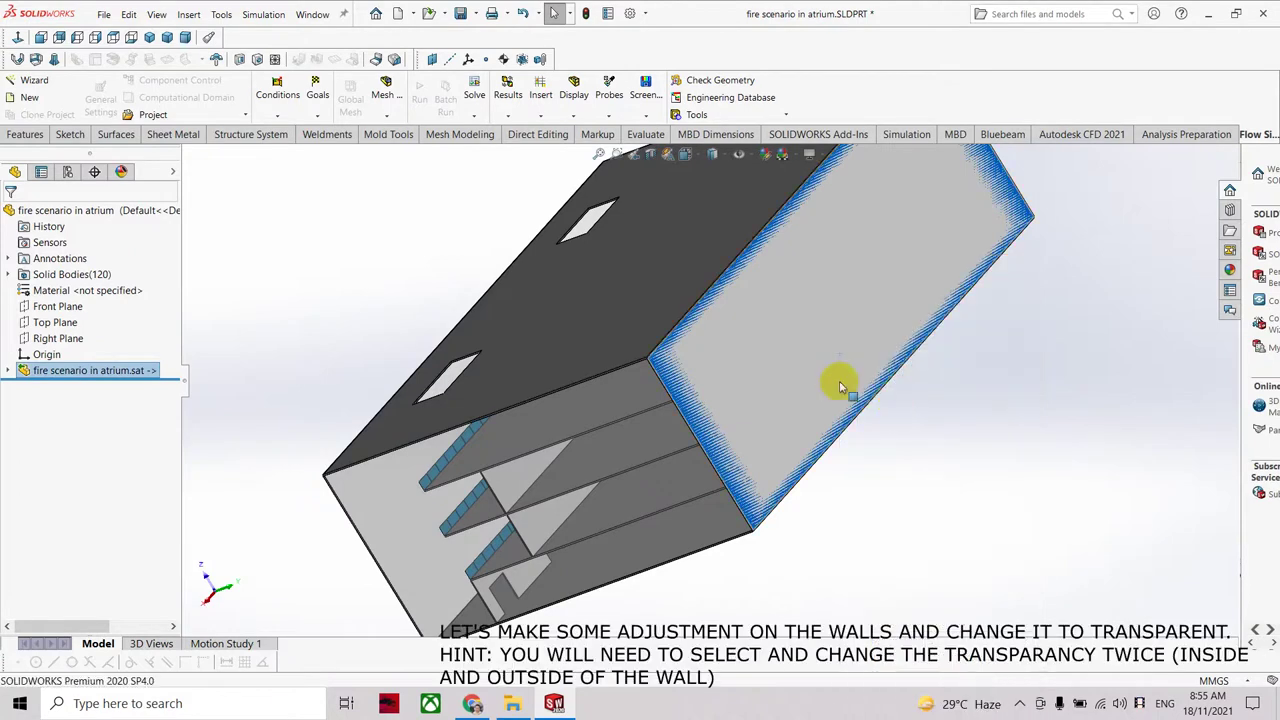
{"action": "right_click", "coordinate": [815, 395]}
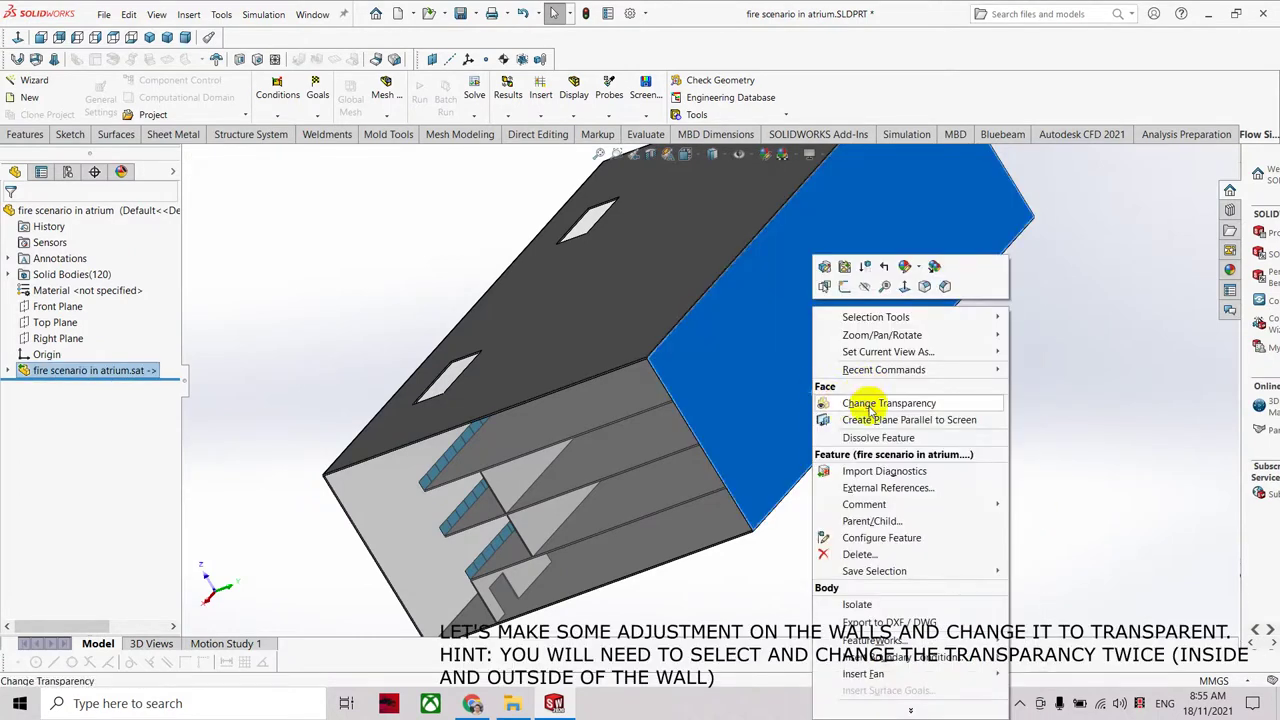
{"action": "left_click", "coordinate": [868, 403]}
{"action": "mouse_move", "coordinate": [869, 514]}
{"action": "middle_mouse_down"}
{"action": "mouse_move", "coordinate": [920, 417]}
{"action": "mouse_move", "coordinate": [800, 451]}
{"action": "middle_mouse_up"}
{"action": "right_click", "coordinate": [766, 418]}
{"action": "left_click", "coordinate": [788, 399]}
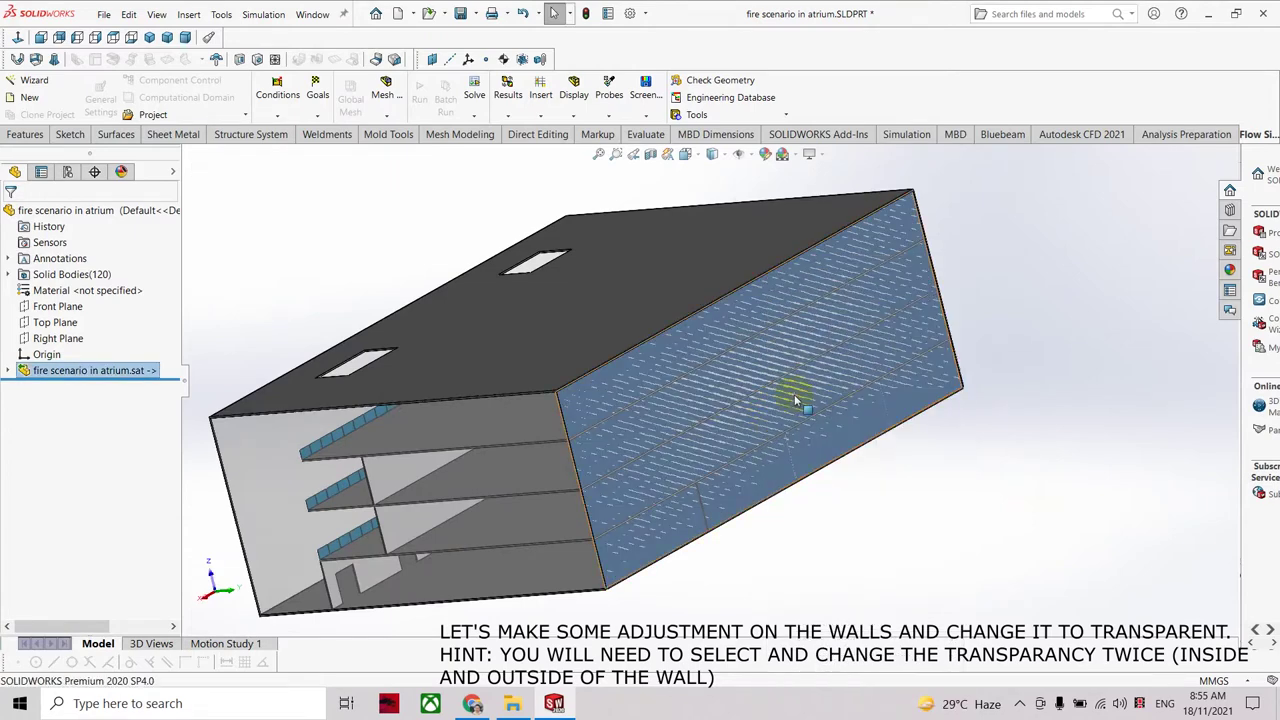
Make the side wall and the long interior wall face transparent.
{"action": "mouse_move", "coordinate": [897, 577]}
{"action": "middle_mouse_down"}
{"action": "mouse_move", "coordinate": [980, 491]}
{"action": "mouse_move", "coordinate": [894, 514]}
{"action": "middle_mouse_up"}
{"action": "right_click", "coordinate": [758, 422]}
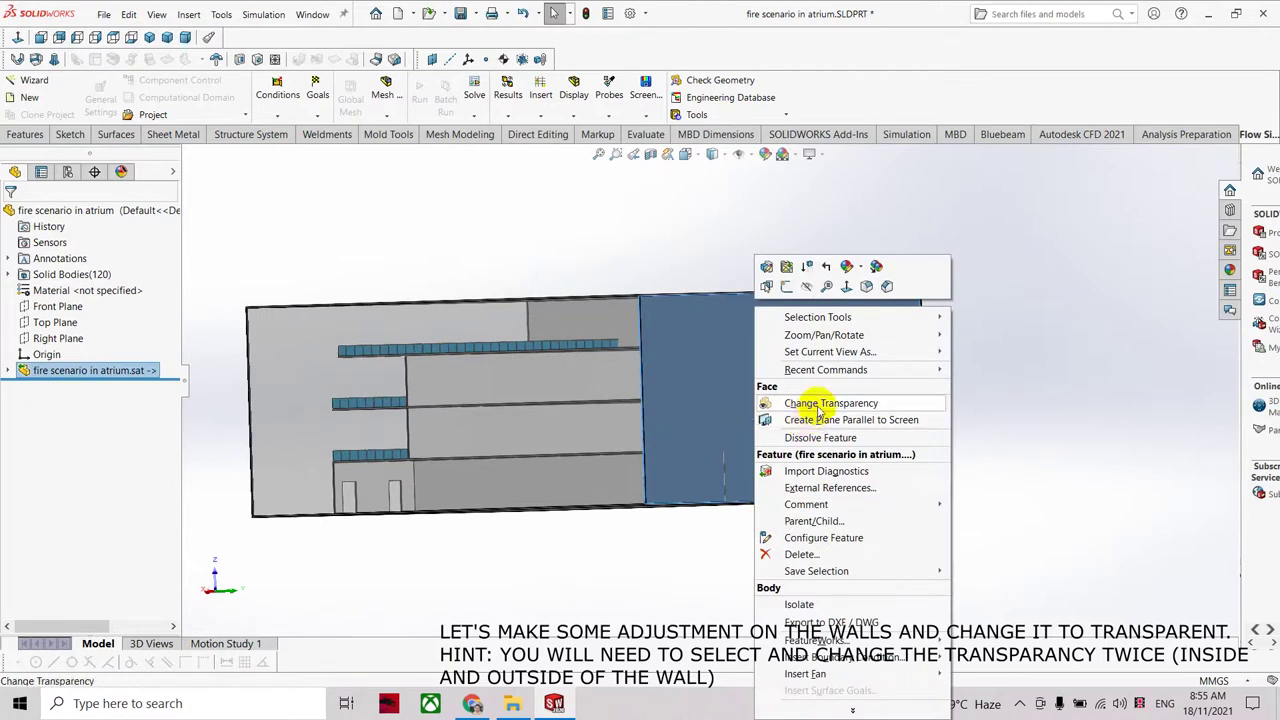
{"action": "left_click", "coordinate": [805, 403]}
{"action": "middle_click_drag", "start_coordinate": [889, 571], "coordinate": [946, 583]}
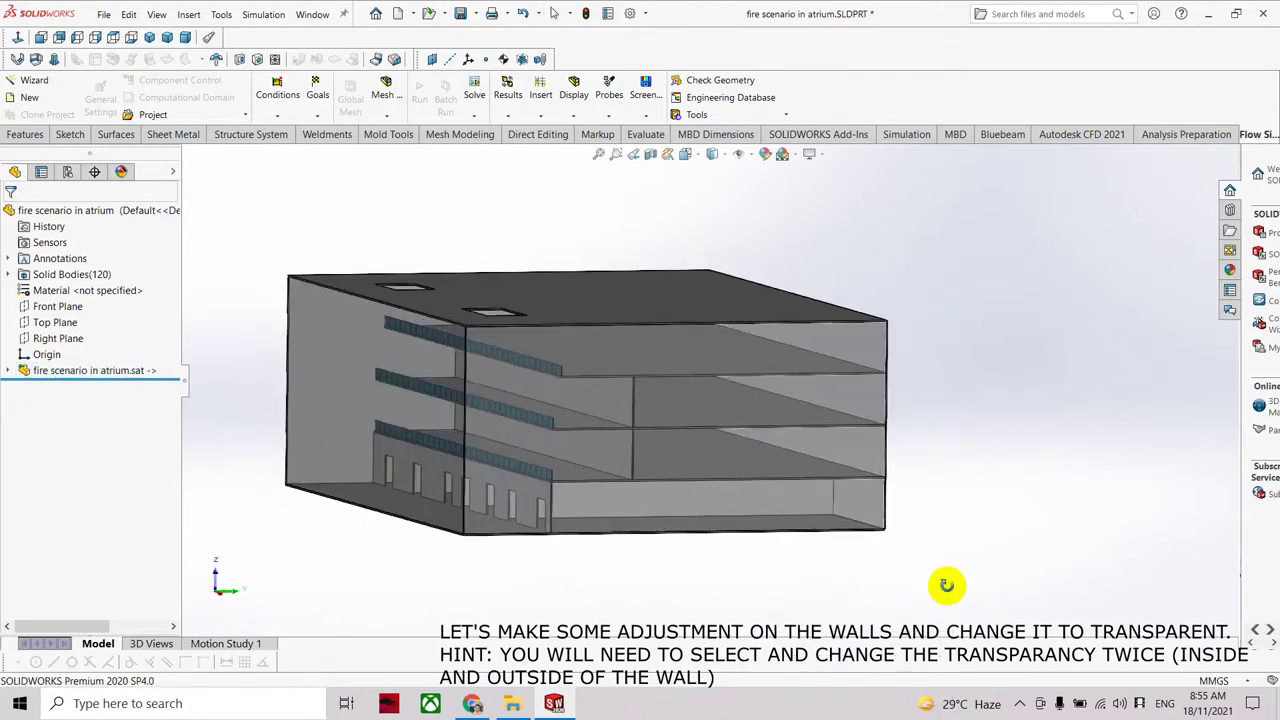
{"action": "left_click", "coordinate": [736, 501]}
{"action": "right_click", "coordinate": [736, 501]}
{"action": "left_click", "coordinate": [813, 403]}
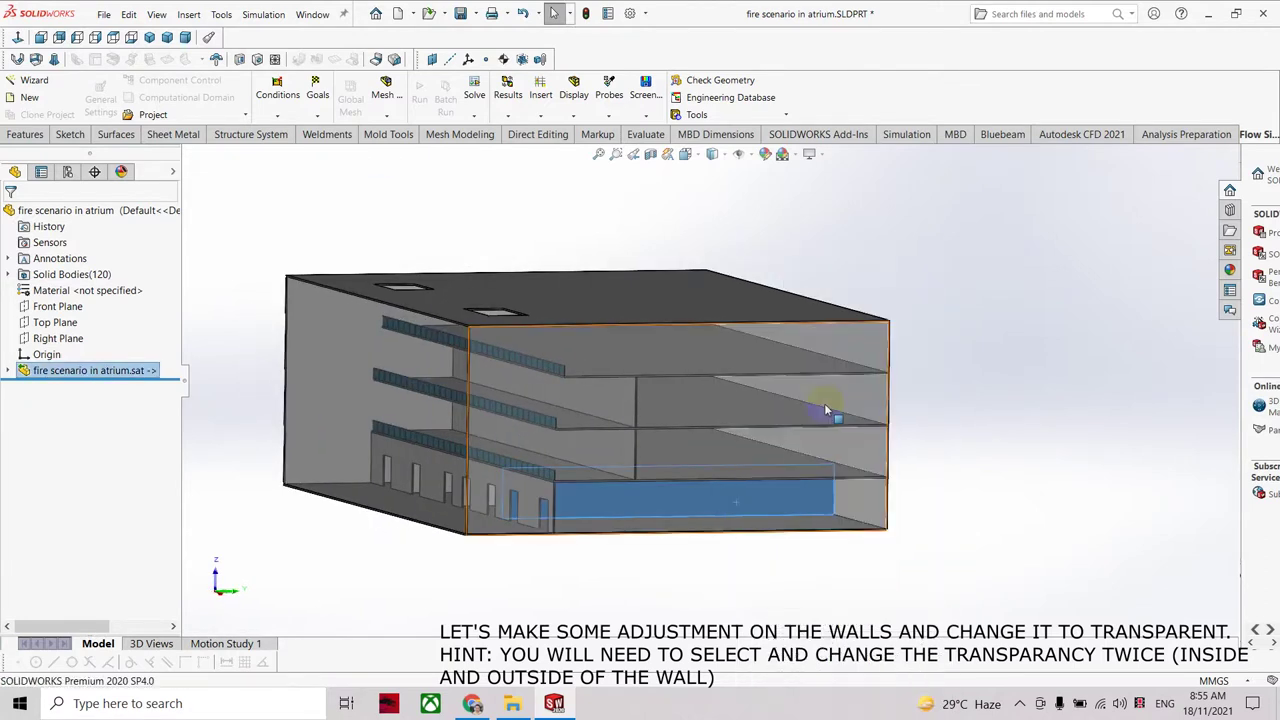
Make the bottom interior wall and lower long wall faces transparent, then view the whole building.
{"action": "left_click", "coordinate": [797, 508]}
{"action": "right_click", "coordinate": [797, 508]}
{"action": "left_click", "coordinate": [830, 403]}
{"action": "mouse_move", "coordinate": [894, 408]}
{"action": "middle_mouse_down"}
{"action": "mouse_move", "coordinate": [1060, 560]}
{"action": "mouse_move", "coordinate": [1026, 571]}
{"action": "middle_mouse_up"}
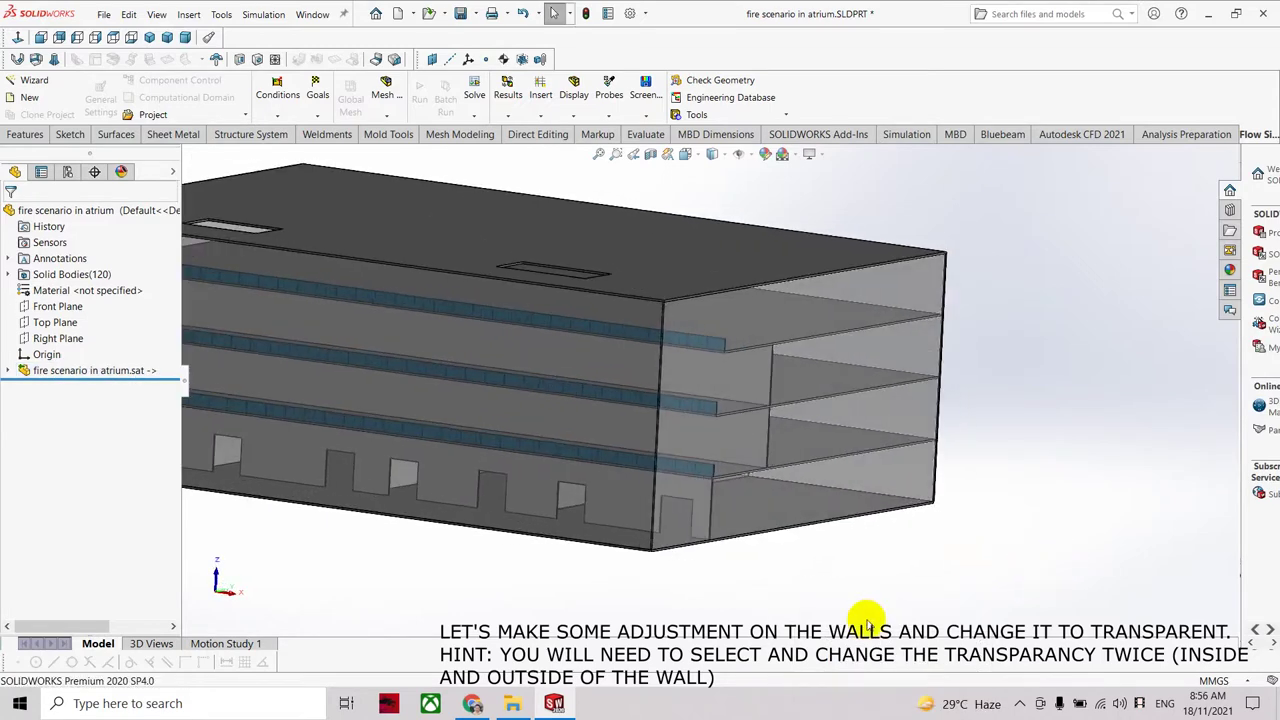
{"action": "left_click", "coordinate": [627, 509]}
{"action": "right_click", "coordinate": [627, 509]}
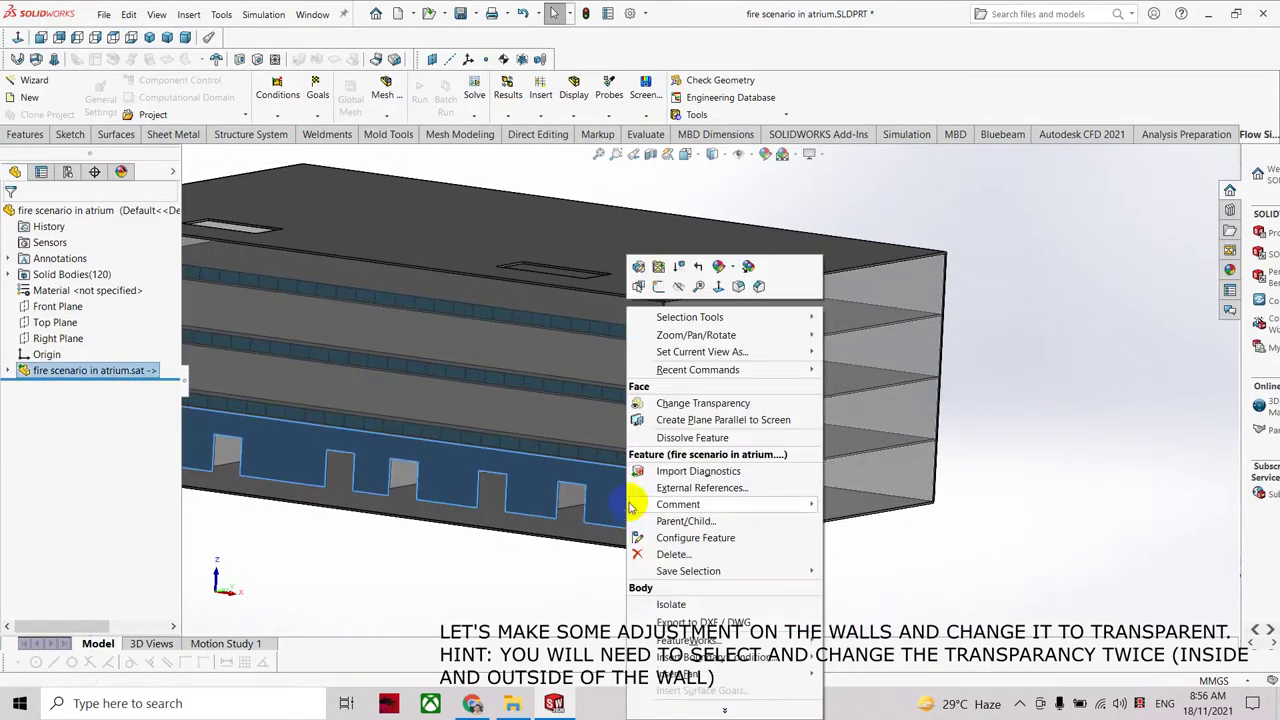
{"action": "left_click", "coordinate": [690, 403]}
{"action": "mouse_move", "coordinate": [690, 410]}
{"action": "middle_mouse_down"}
{"action": "mouse_move", "coordinate": [1000, 505]}
{"action": "mouse_move", "coordinate": [991, 466]}
{"action": "mouse_move", "coordinate": [1029, 500]}
{"action": "middle_mouse_up"}
{"action": "scroll", "coordinate": [1034, 477], "scroll_direction": "up", "scroll_amount": 3}
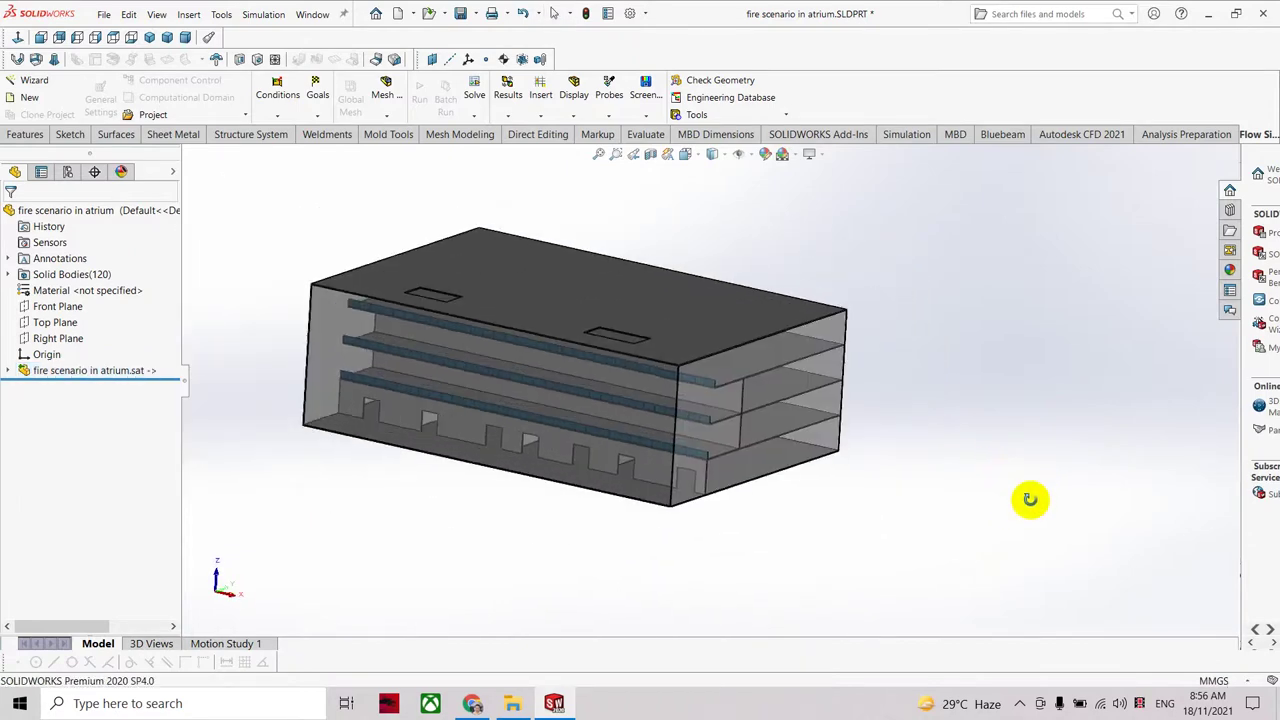
Close the section view without applying it and dismiss the save-first message.
{"action": "left_click", "coordinate": [651, 156]}
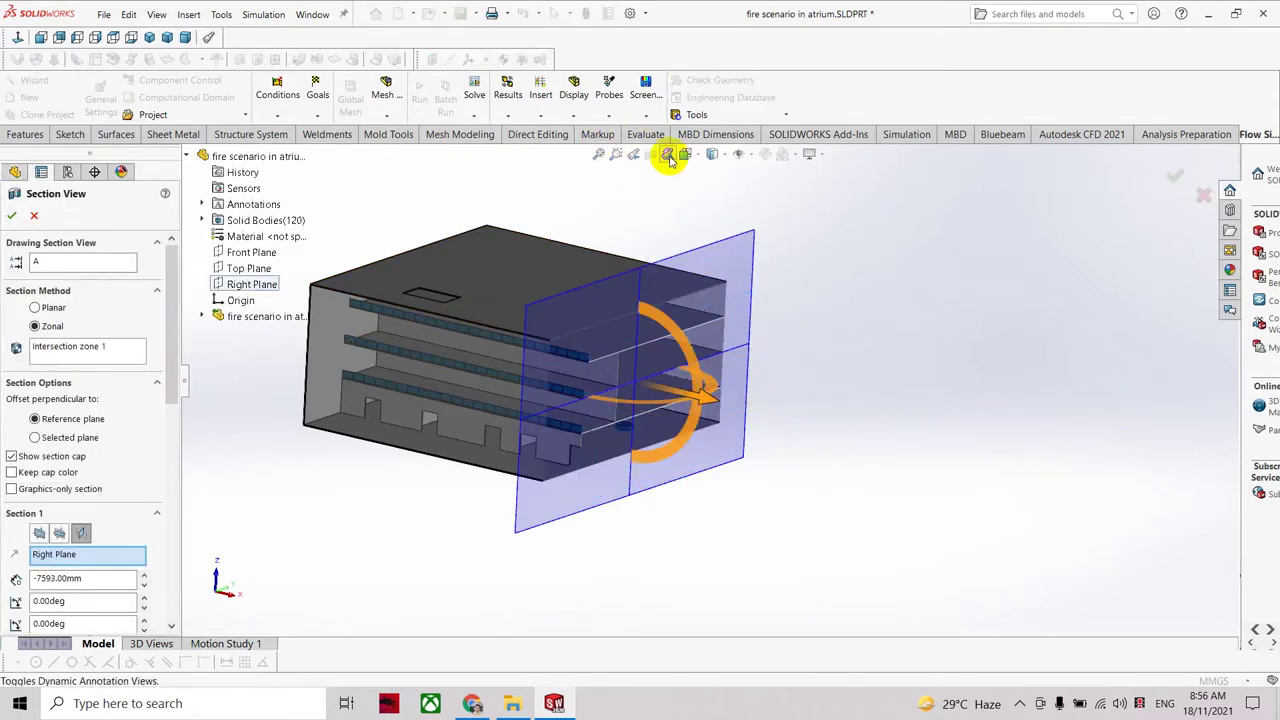
{"action": "left_click", "coordinate": [31, 217]}
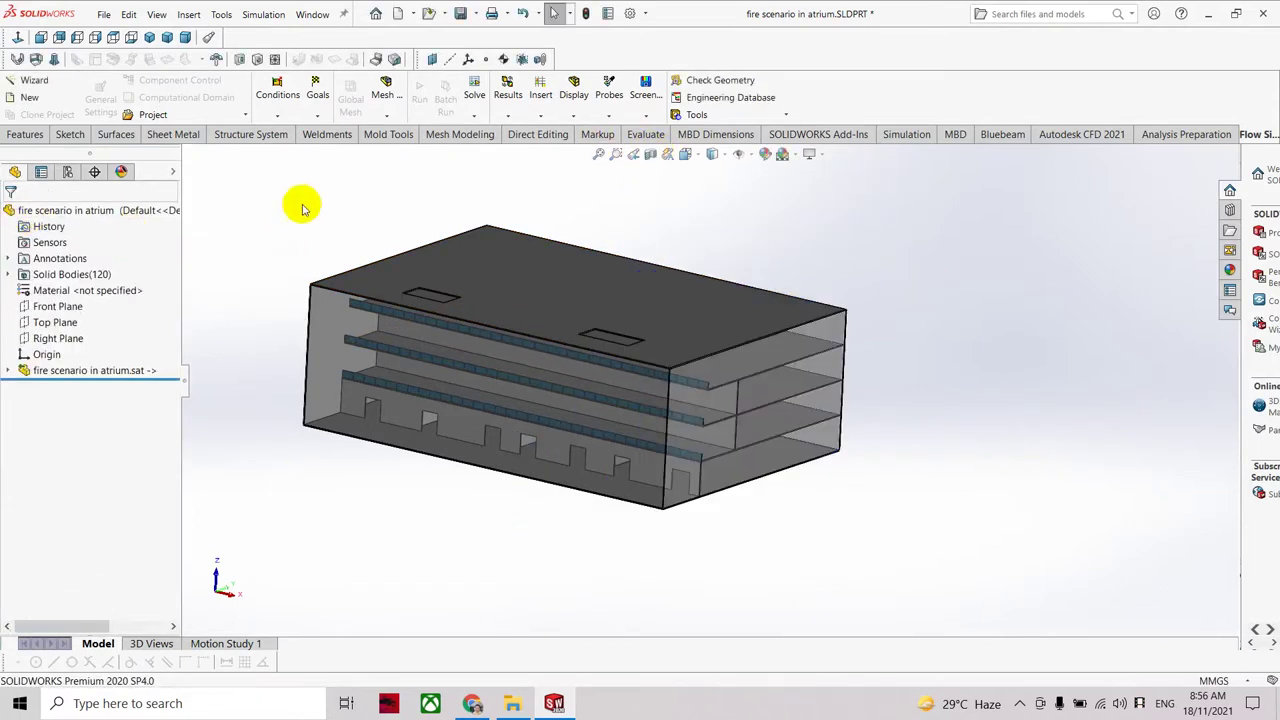
{"action": "left_click", "coordinate": [43, 86]}
{"action": "left_click", "coordinate": [729, 380]}
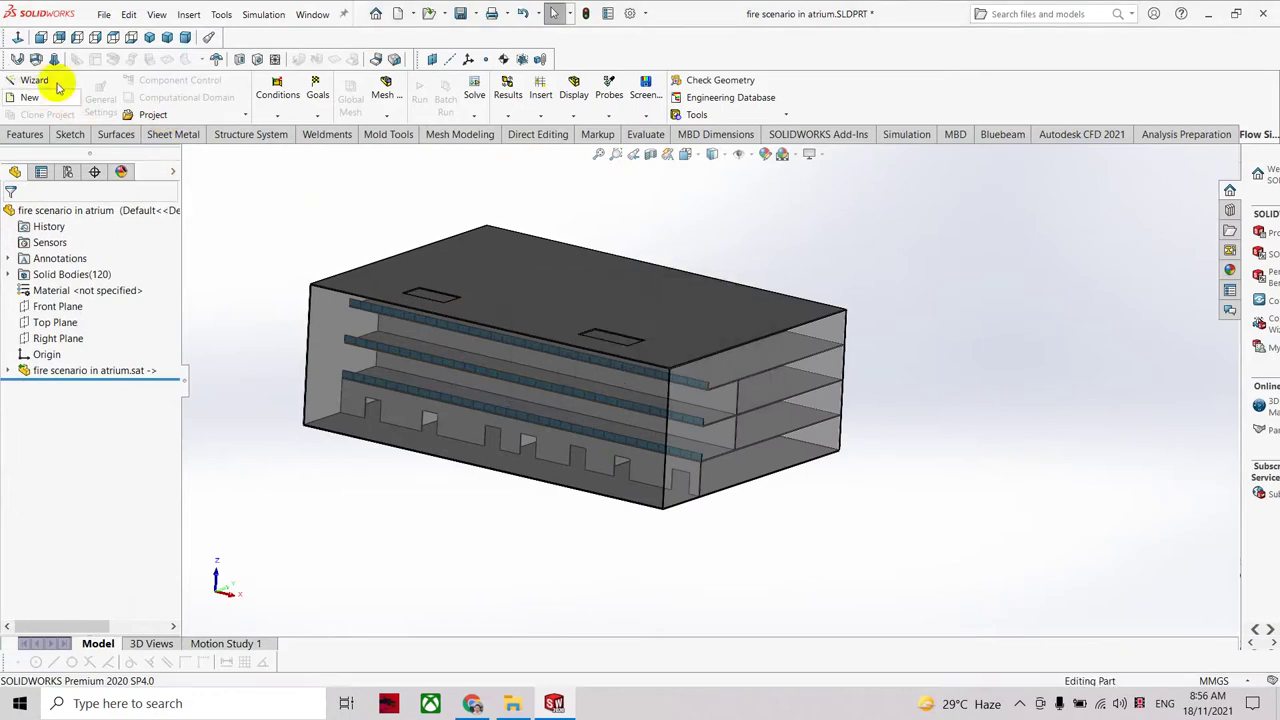
Save the part as 'fire scenario in atrium'.
{"action": "left_click", "coordinate": [103, 17]}
{"action": "left_click", "coordinate": [140, 188]}
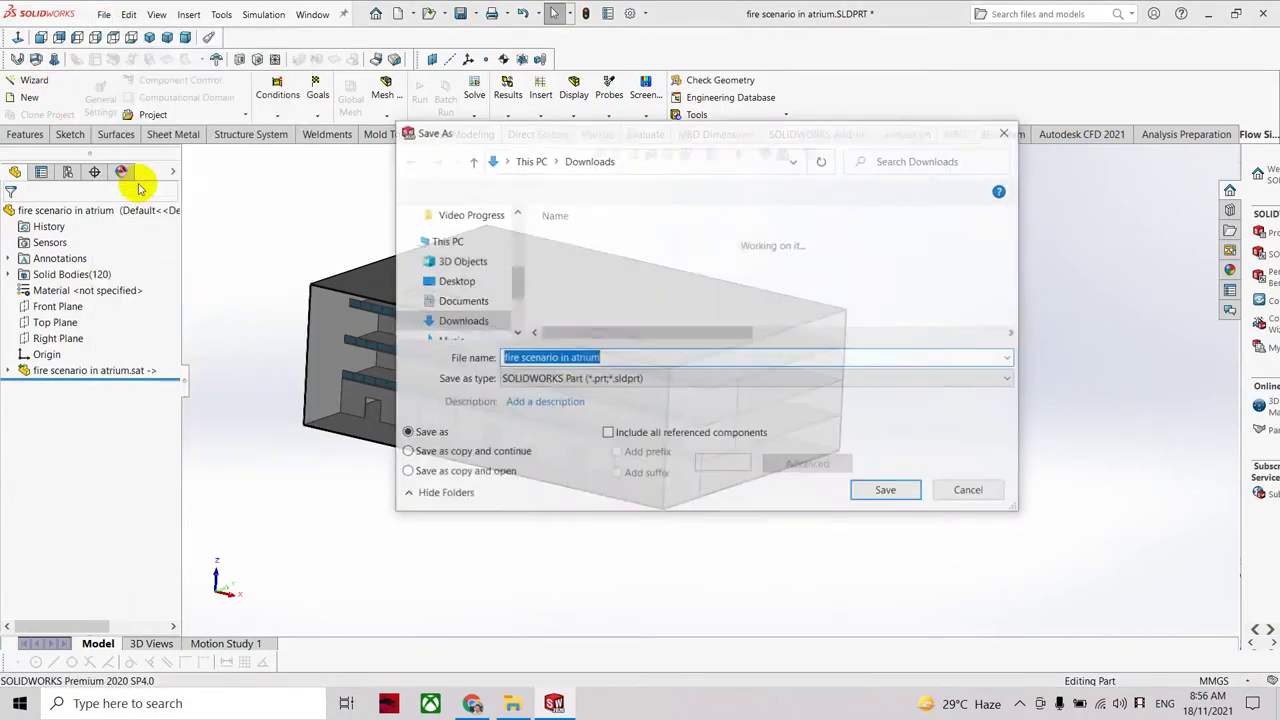
{"action": "left_click", "coordinate": [897, 491]}
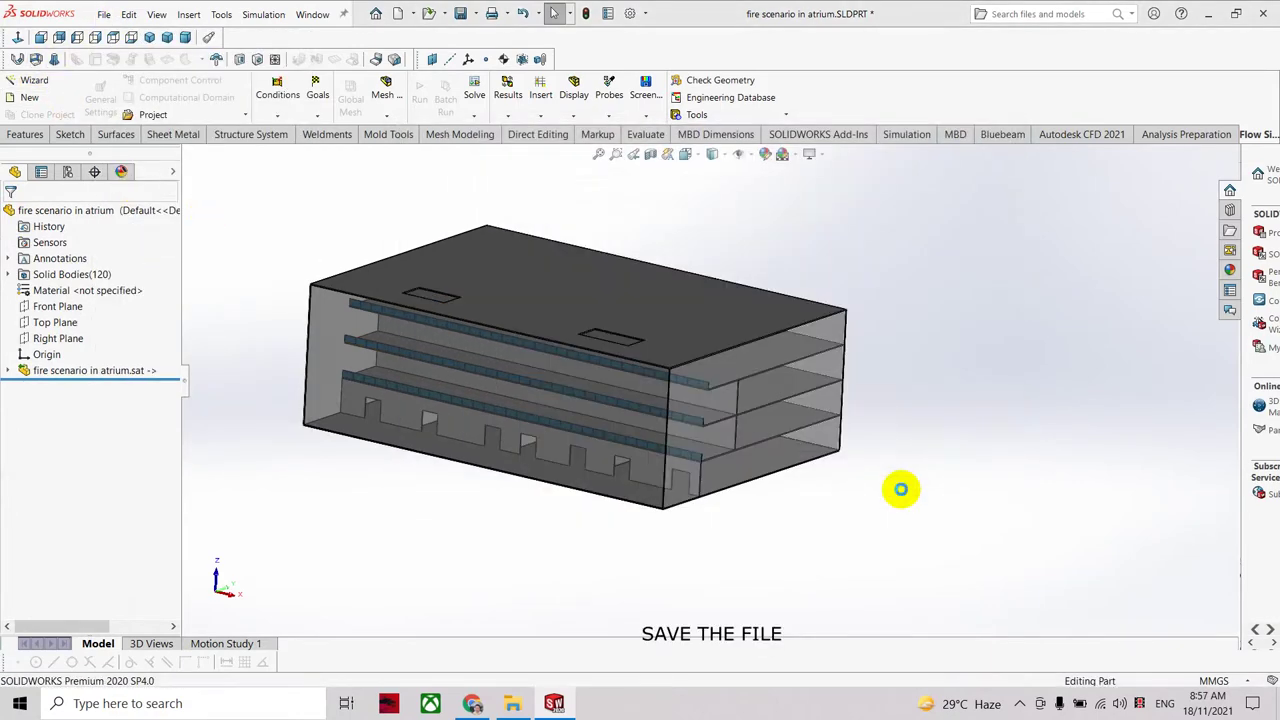
{"action": "left_click", "coordinate": [106, 18]}
{"action": "left_click", "coordinate": [15, 80]}
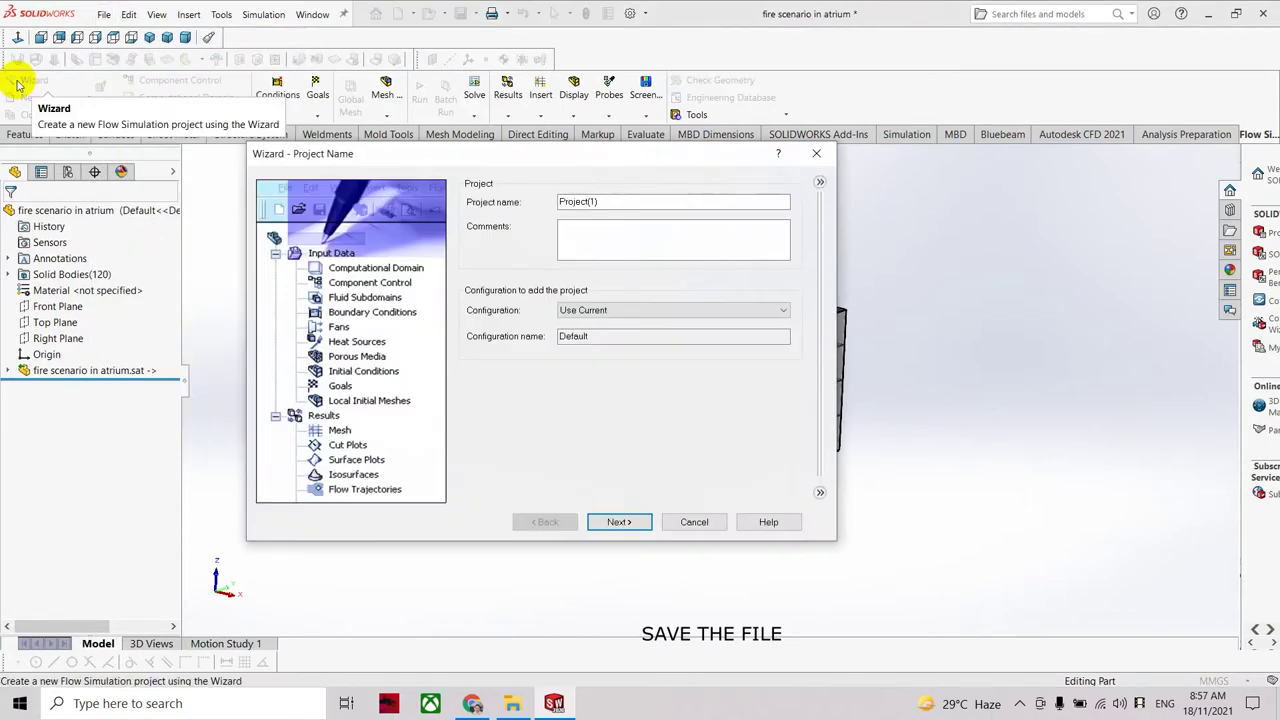
Enter the project name and set temperature units to °C.
{"action": "left_click", "coordinate": [591, 202]}
{"action": "type", "text": "fire sce"}
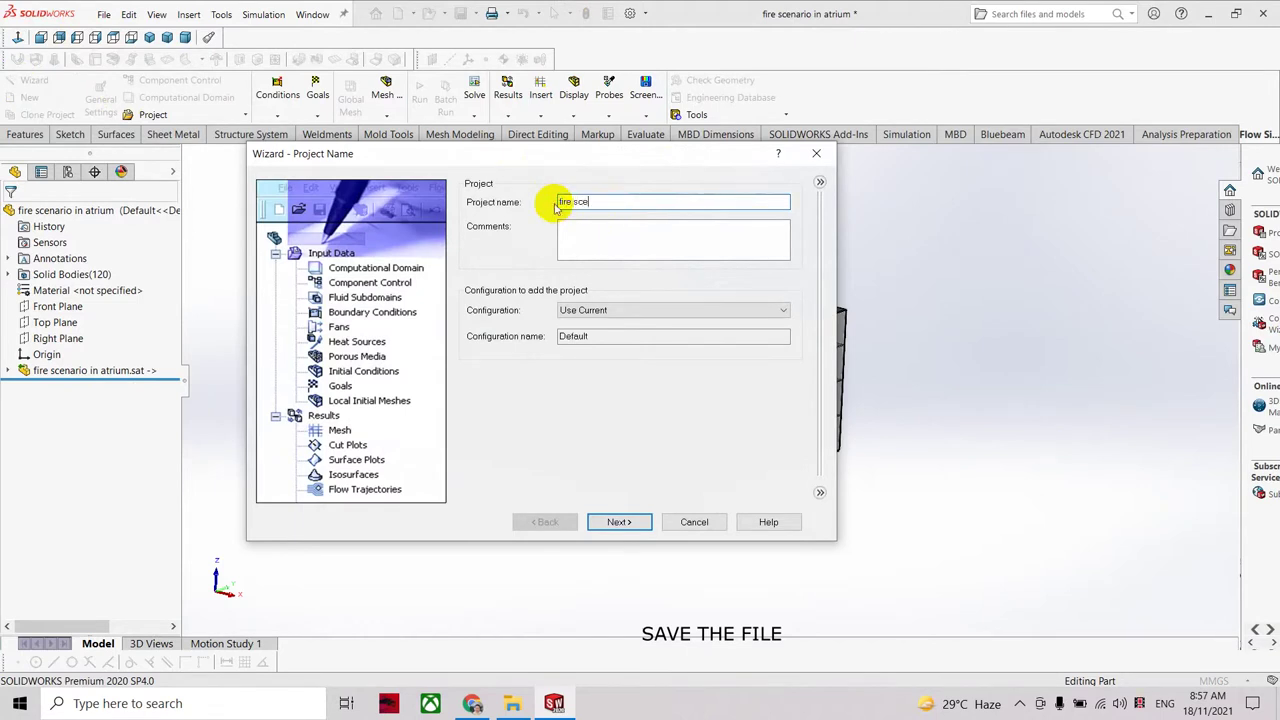
{"action": "type", "text": "nario atriu"}
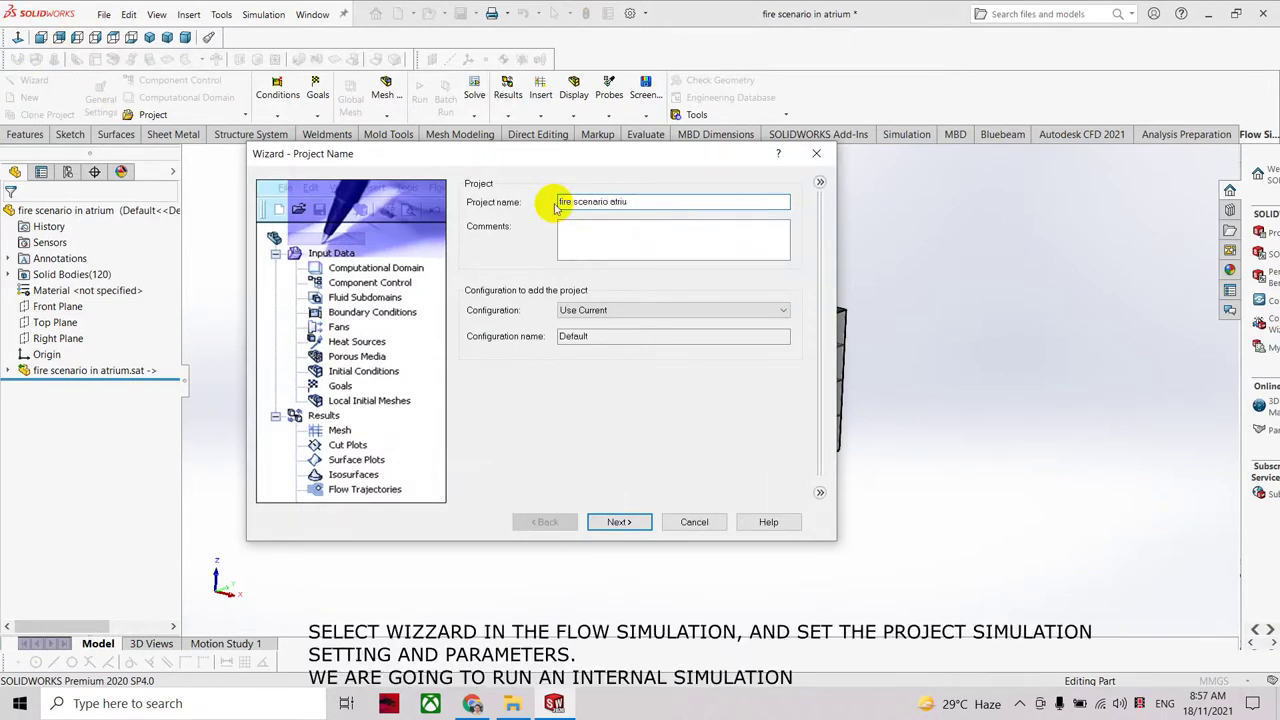
{"action": "left_click", "coordinate": [621, 522]}
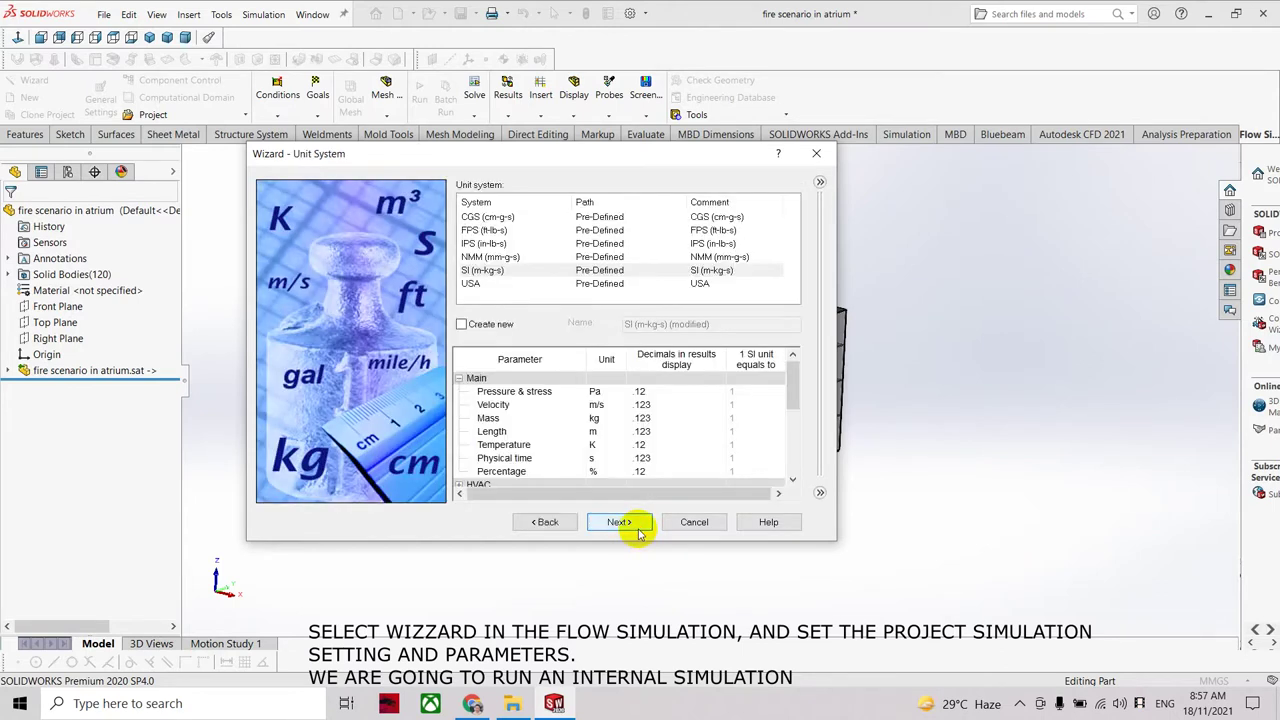
{"action": "left_click", "coordinate": [595, 444]}
{"action": "left_click", "coordinate": [610, 444]}
{"action": "left_click", "coordinate": [609, 473]}
{"action": "left_click", "coordinate": [617, 521]}
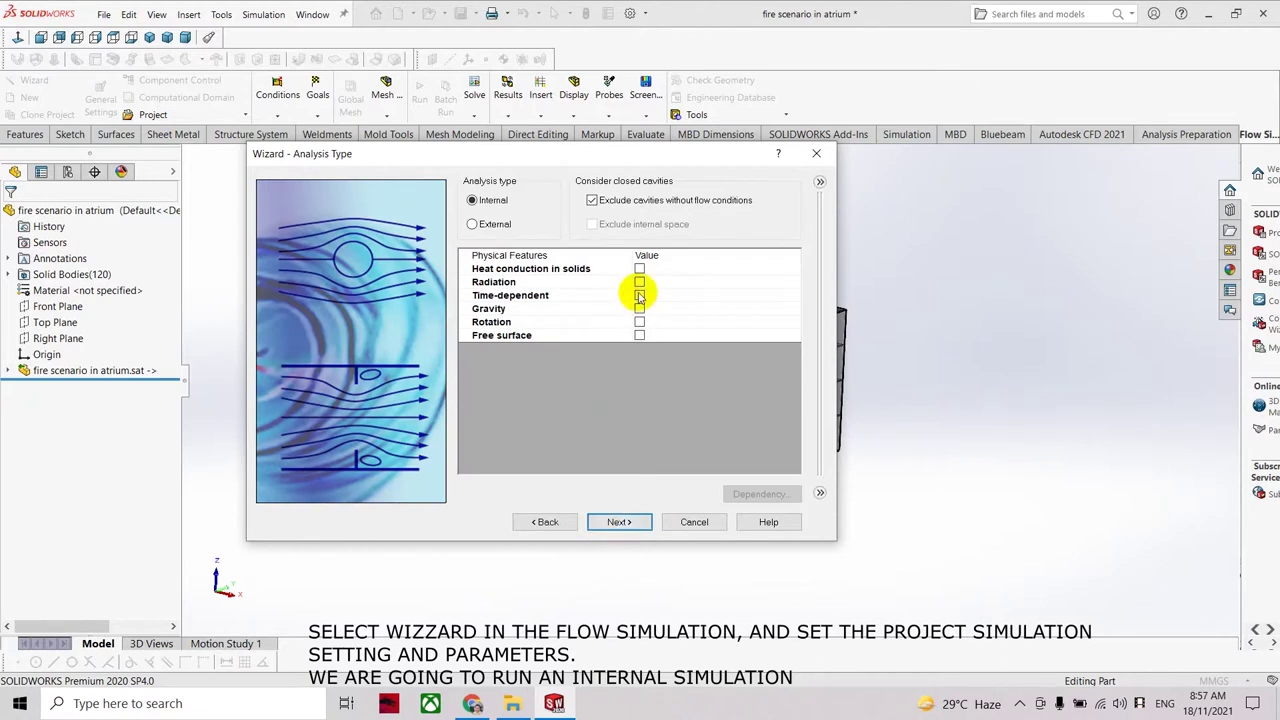
Set an internal analysis with heat conduction, radiation, gravity and a 60 s transient with 1 s output.
{"action": "left_click", "coordinate": [617, 203]}
{"action": "left_click", "coordinate": [639, 268]}
{"action": "left_click", "coordinate": [640, 296]}
{"action": "left_click", "coordinate": [640, 296]}
{"action": "left_click", "coordinate": [640, 309]}
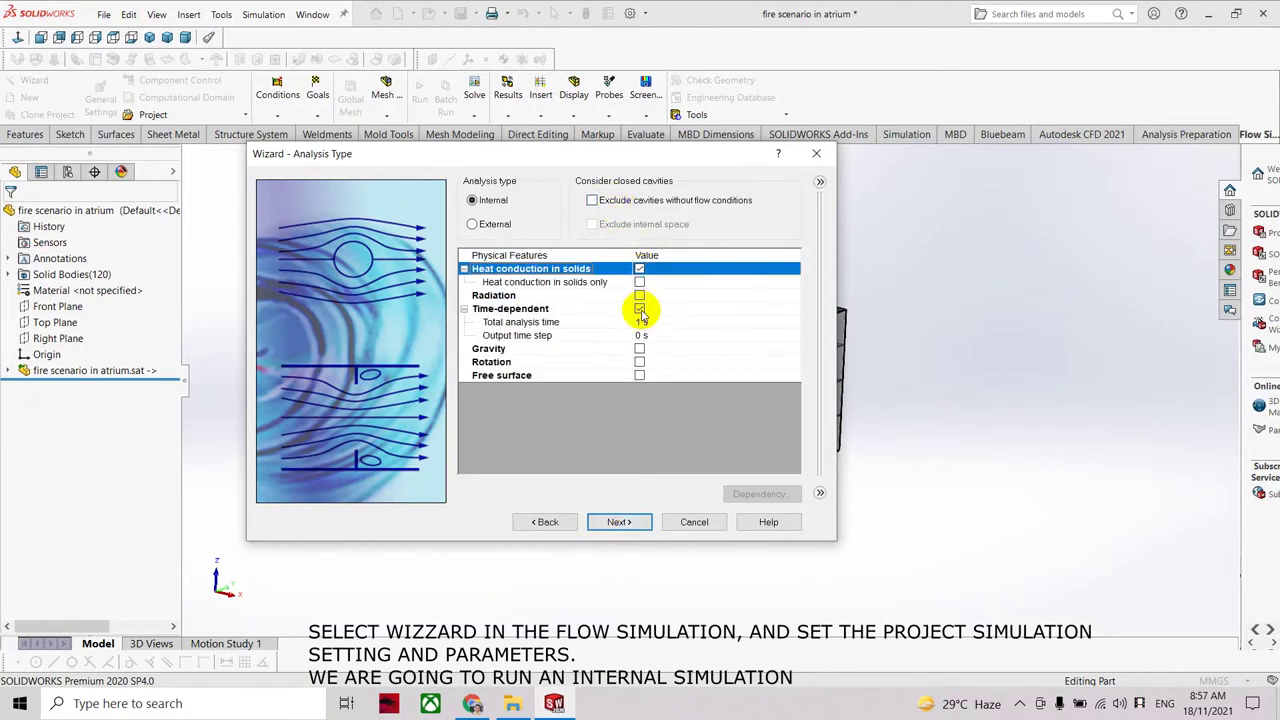
{"action": "left_click", "coordinate": [640, 296]}
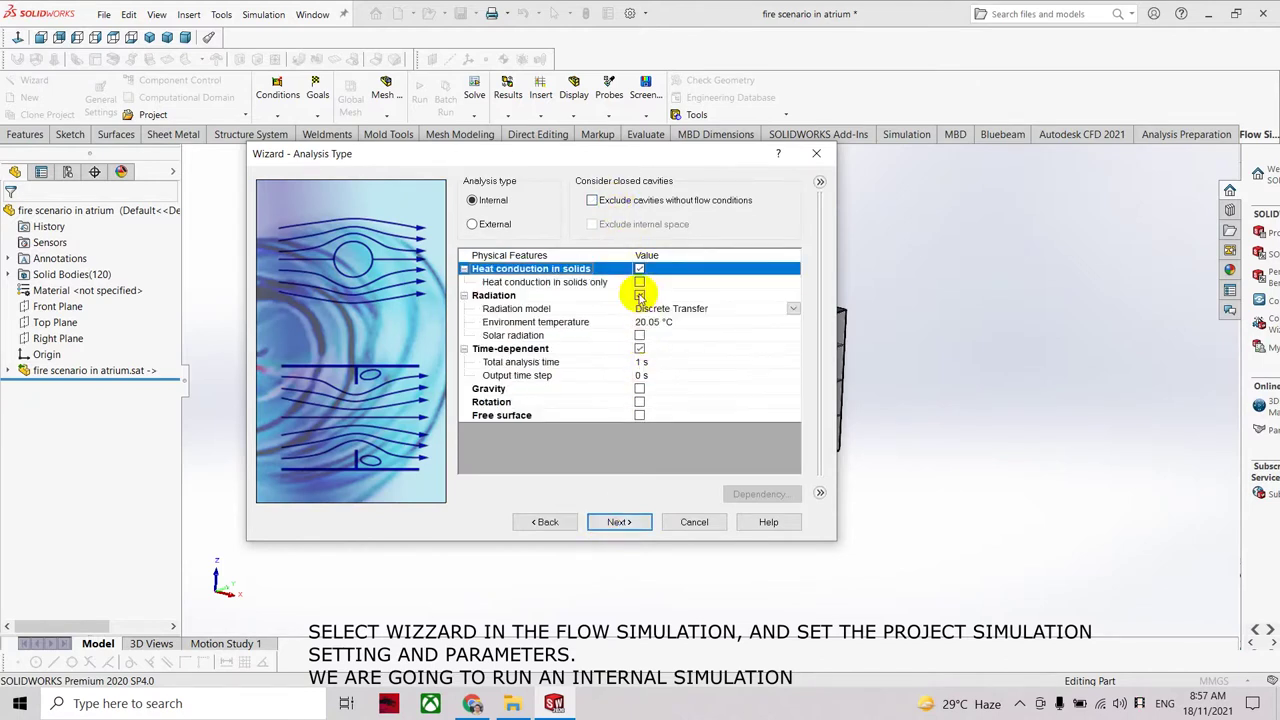
{"action": "left_click", "coordinate": [638, 362]}
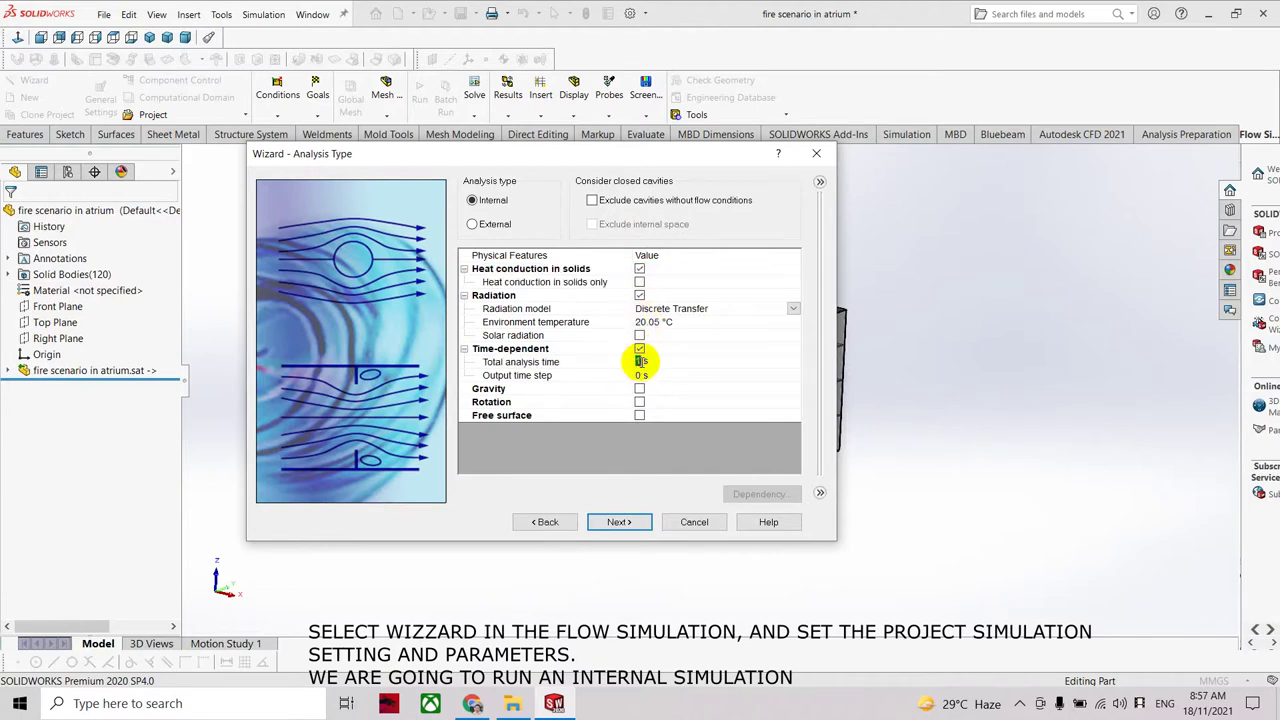
{"action": "type", "text": "60"}
{"action": "left_click", "coordinate": [640, 376]}
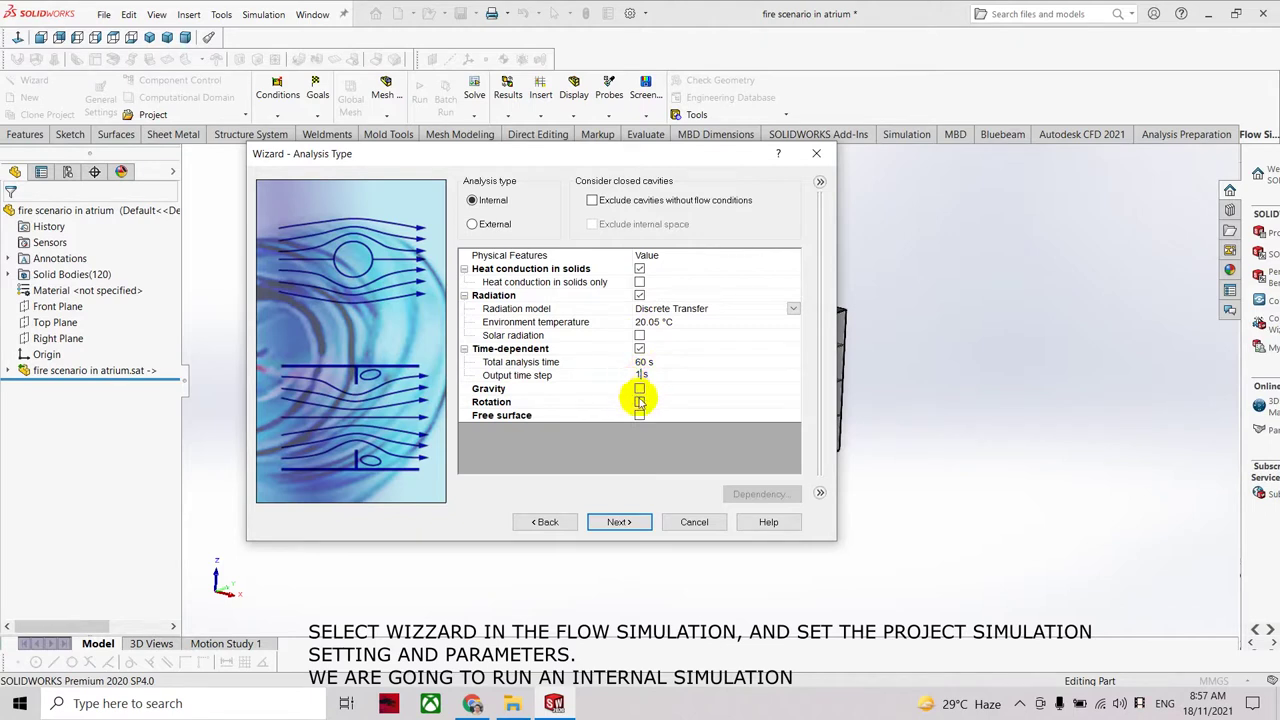
{"action": "left_click", "coordinate": [640, 389]}
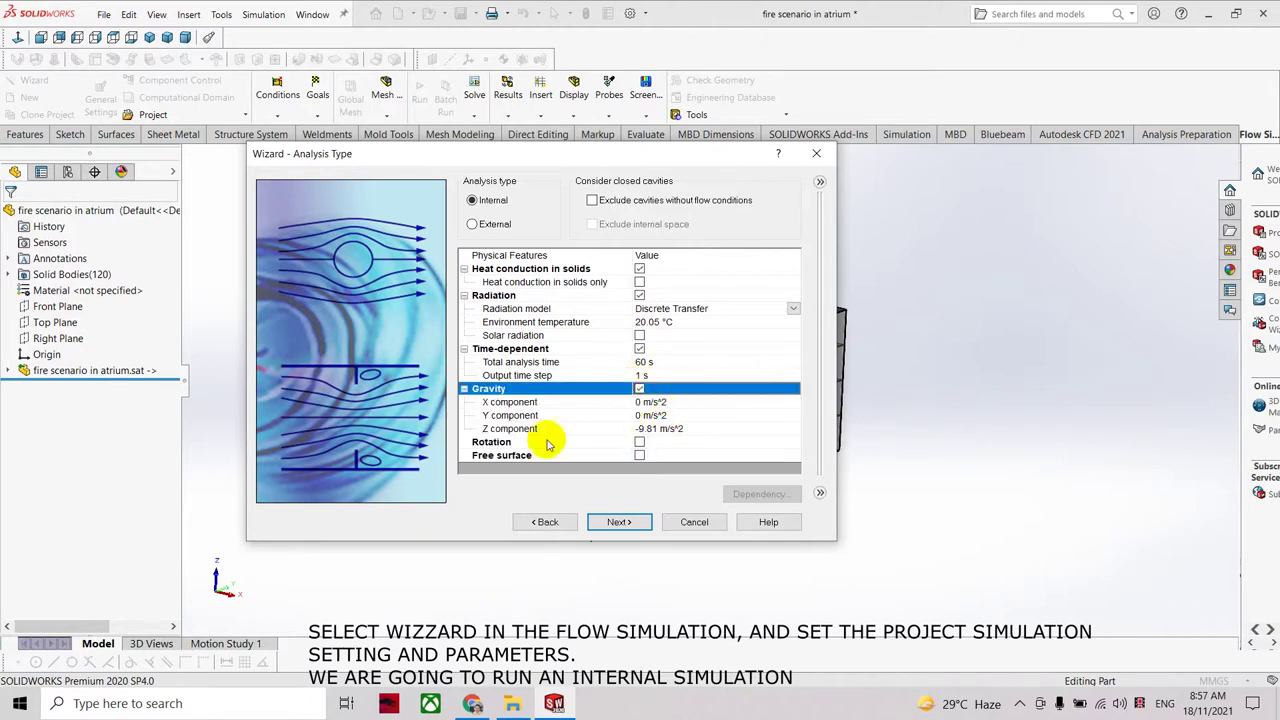
{"action": "left_click", "coordinate": [620, 522]}
{"action": "left_click", "coordinate": [462, 200]}
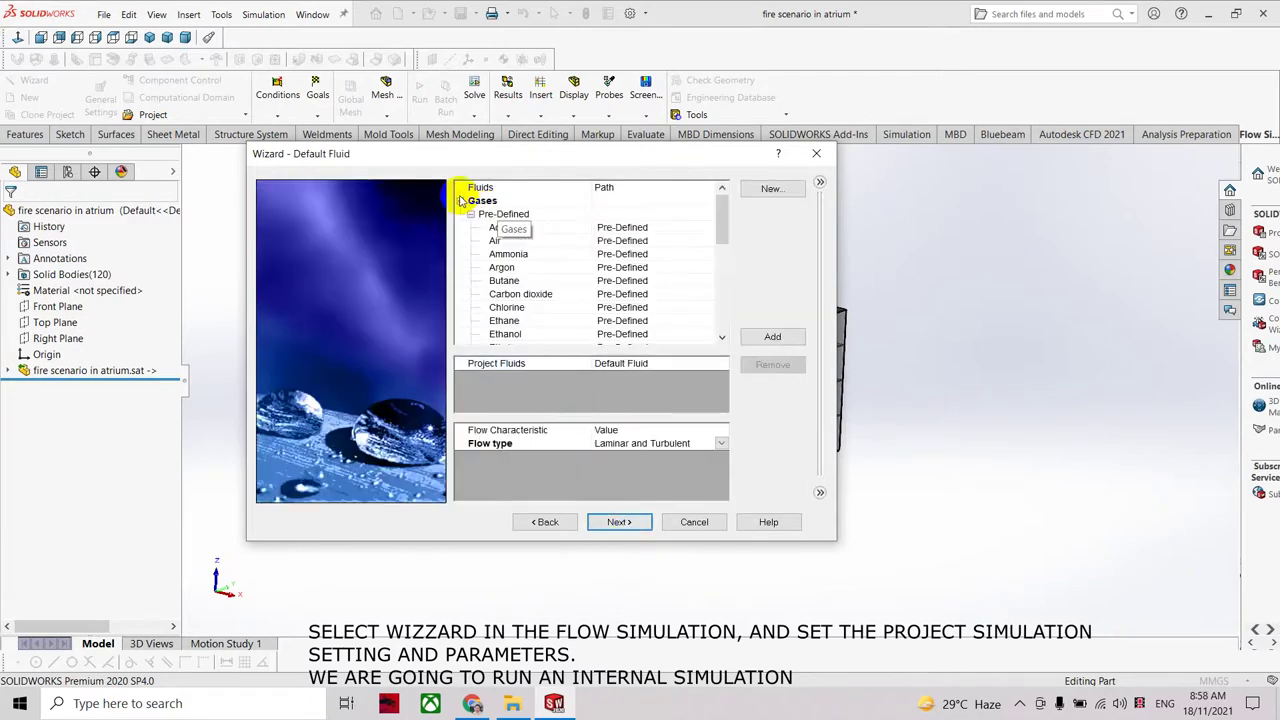
Add Air and H2O to the project fluids.
{"action": "double_click", "coordinate": [497, 240]}
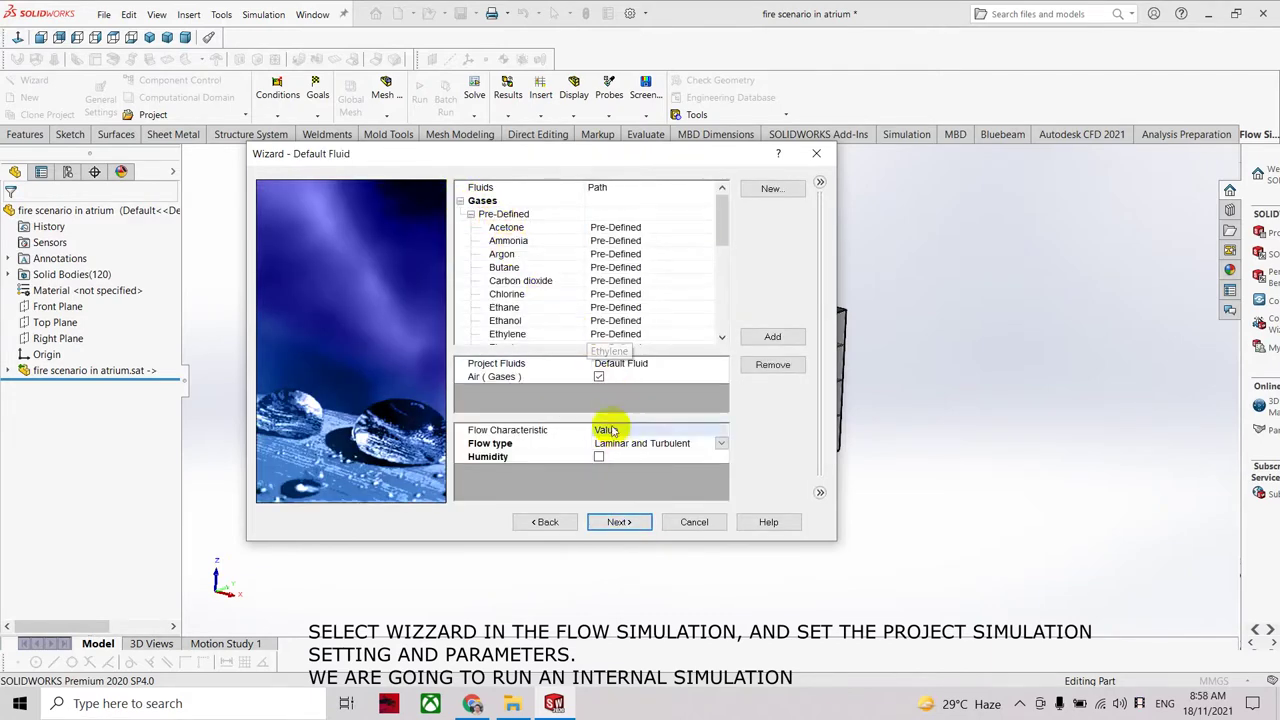
{"action": "scroll", "coordinate": [540, 270], "scroll_direction": "down", "scroll_amount": 2}
{"action": "left_click", "coordinate": [555, 282]}
{"action": "double_click", "coordinate": [555, 282]}
{"action": "left_click", "coordinate": [599, 390]}
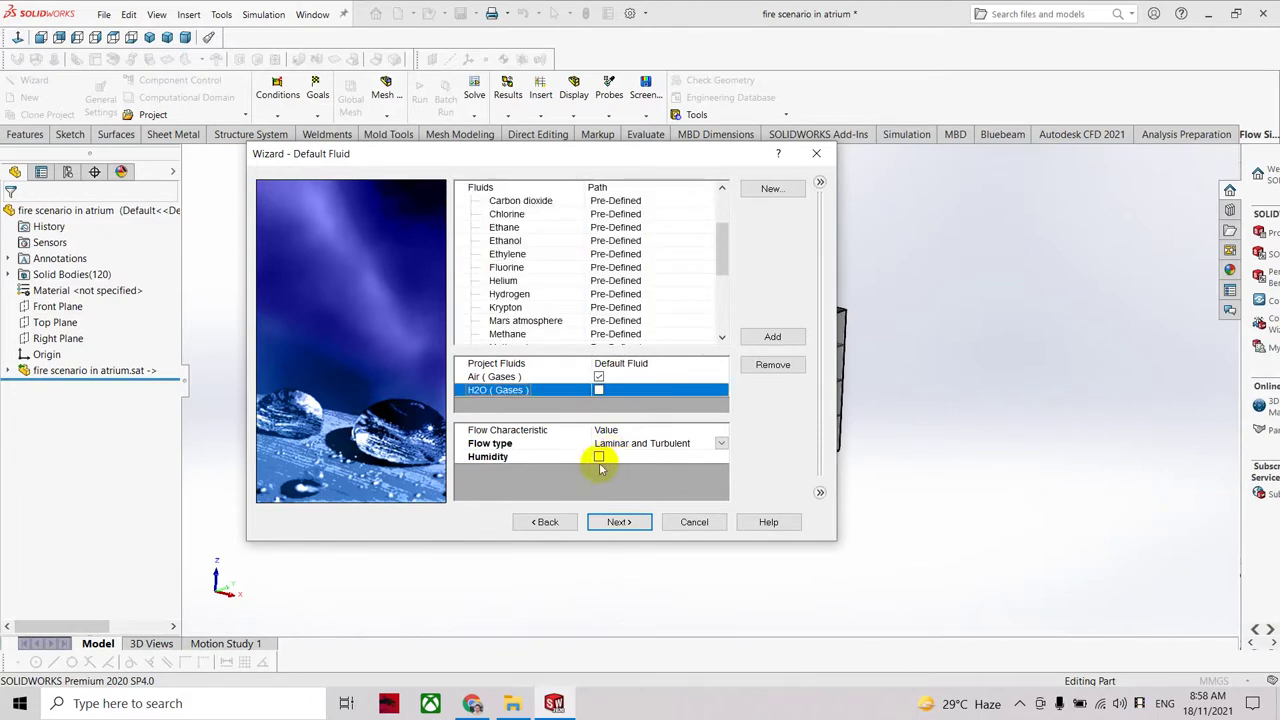
{"action": "left_click", "coordinate": [599, 457]}
{"action": "left_click", "coordinate": [634, 523]}
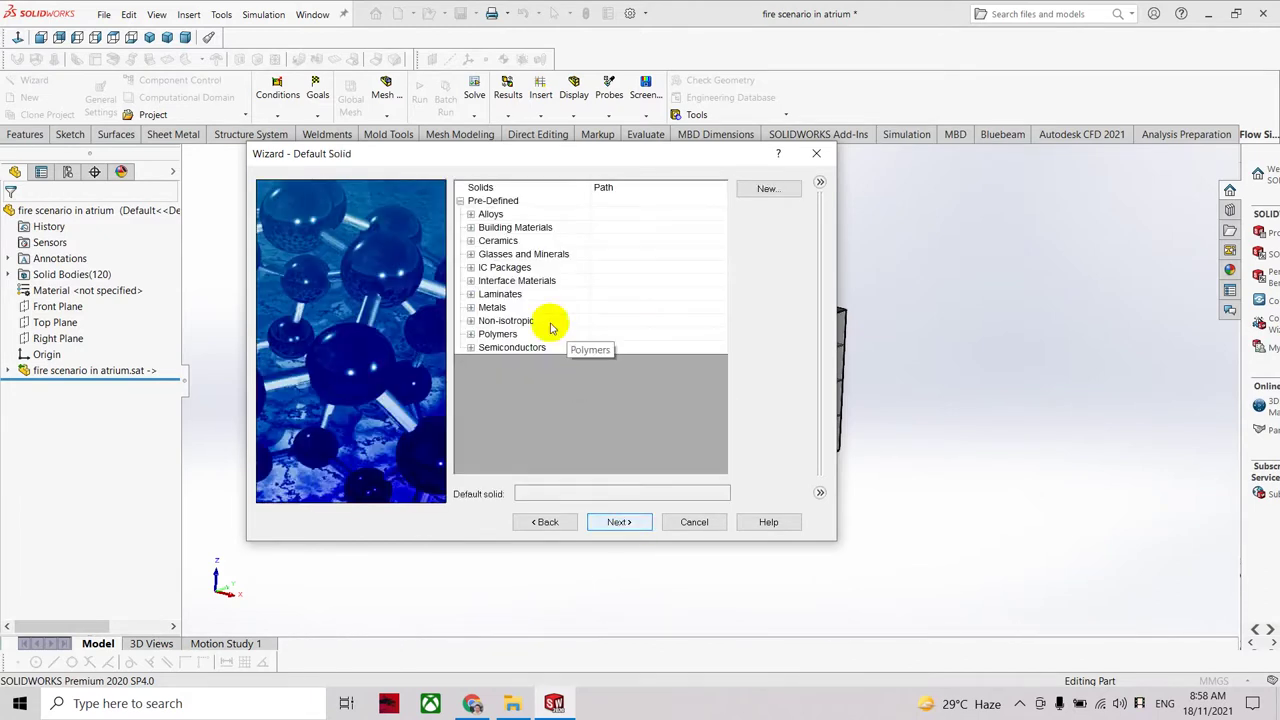
Choose Cast concrete (lightweight) as default solid, set initial humidity, and finish the wizard.
{"action": "left_click", "coordinate": [471, 228]}
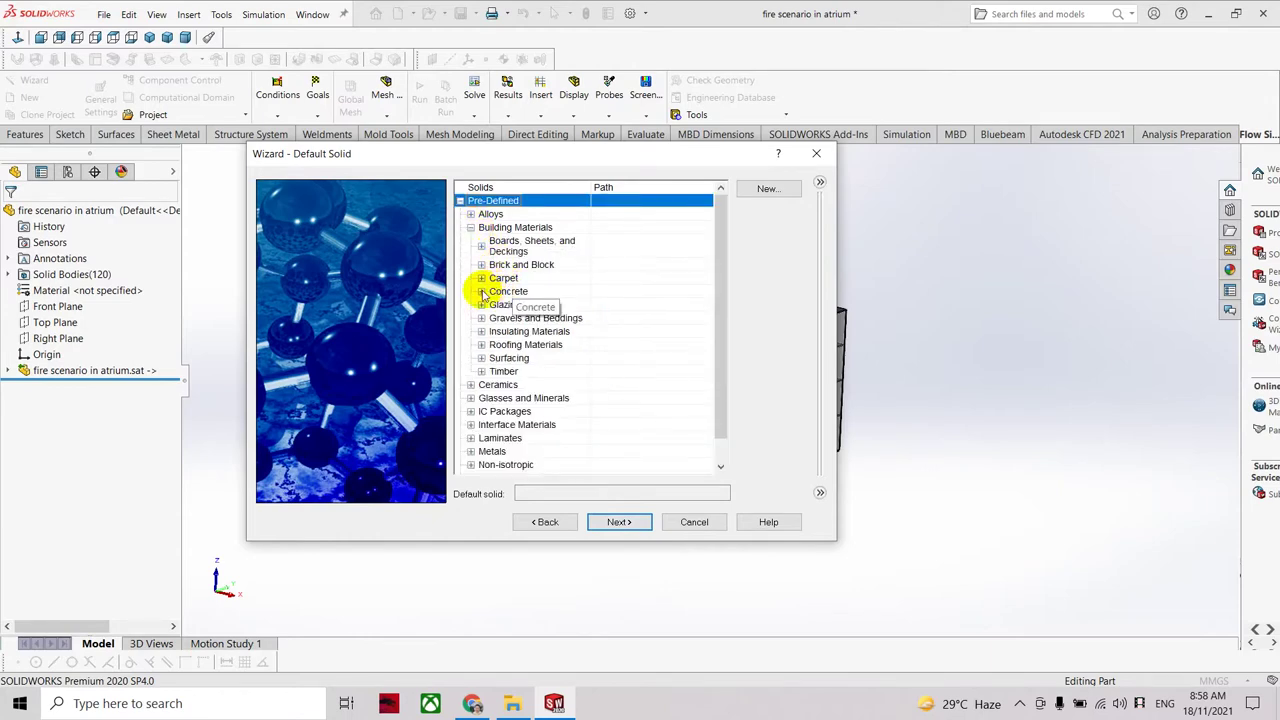
{"action": "left_click", "coordinate": [482, 292]}
{"action": "left_click", "coordinate": [529, 358]}
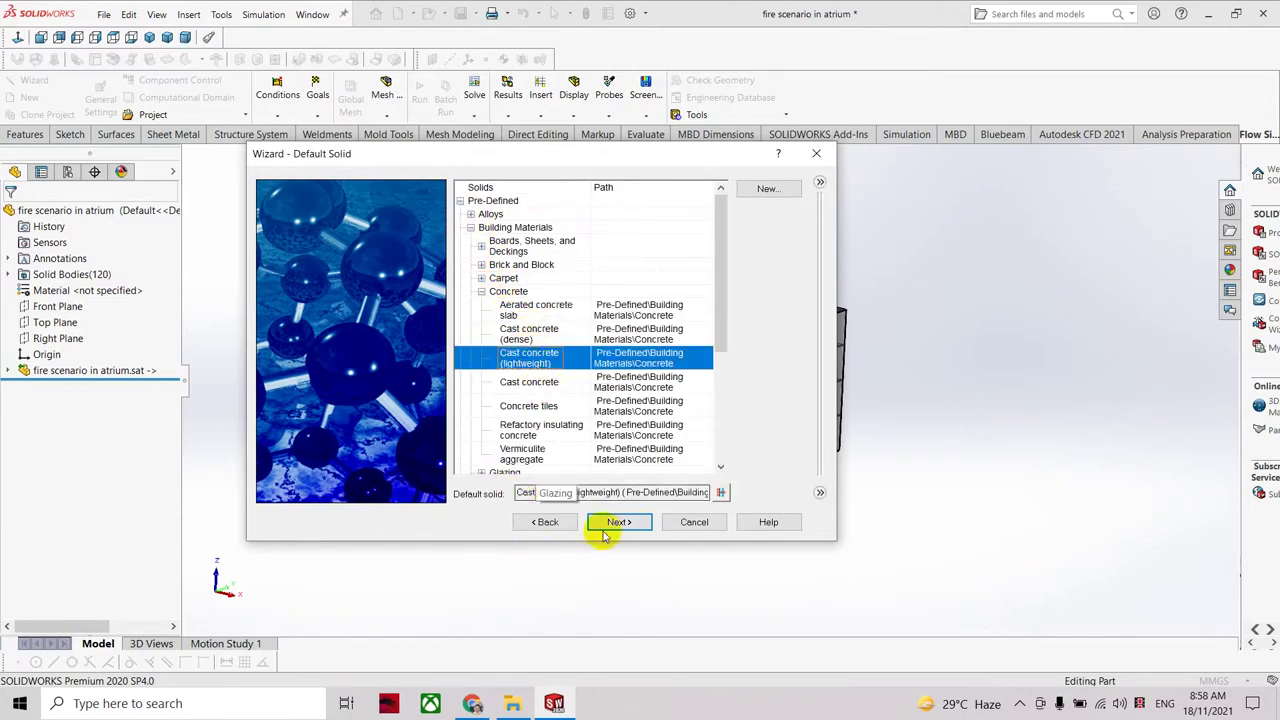
{"action": "left_click", "coordinate": [618, 523]}
{"action": "left_click", "coordinate": [627, 524]}
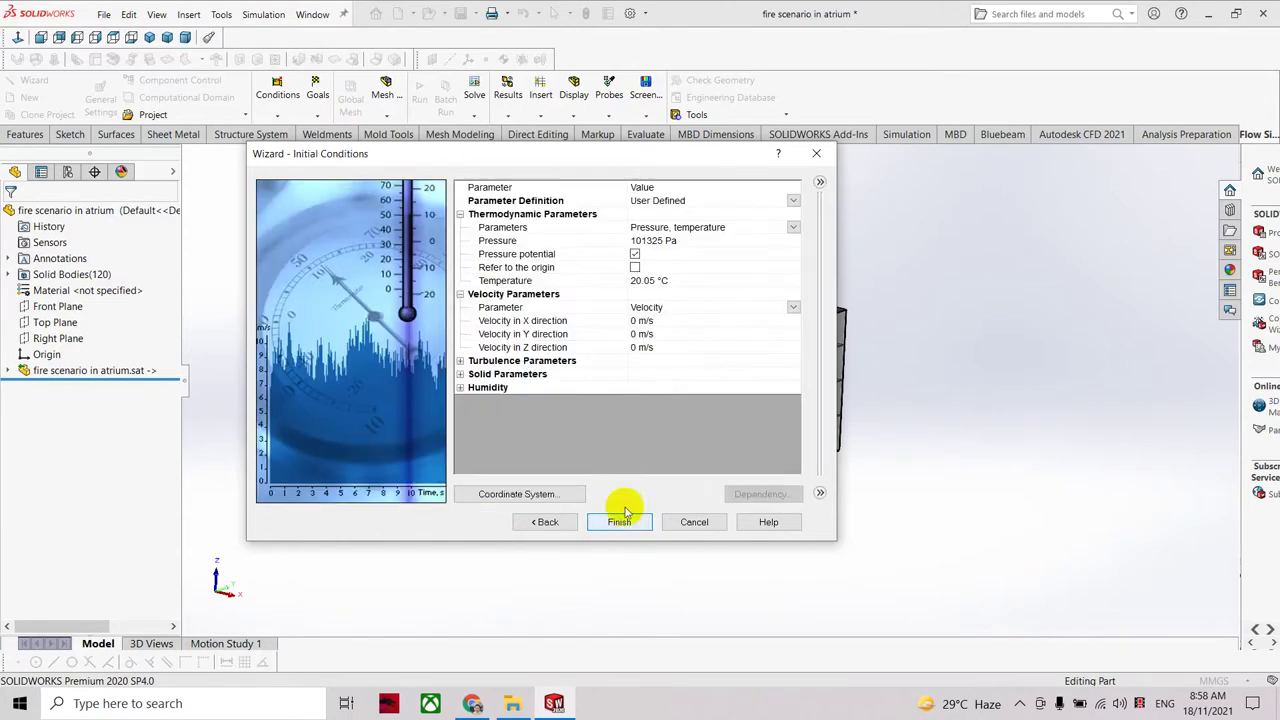
{"action": "left_click", "coordinate": [476, 388]}
{"action": "left_click", "coordinate": [662, 399]}
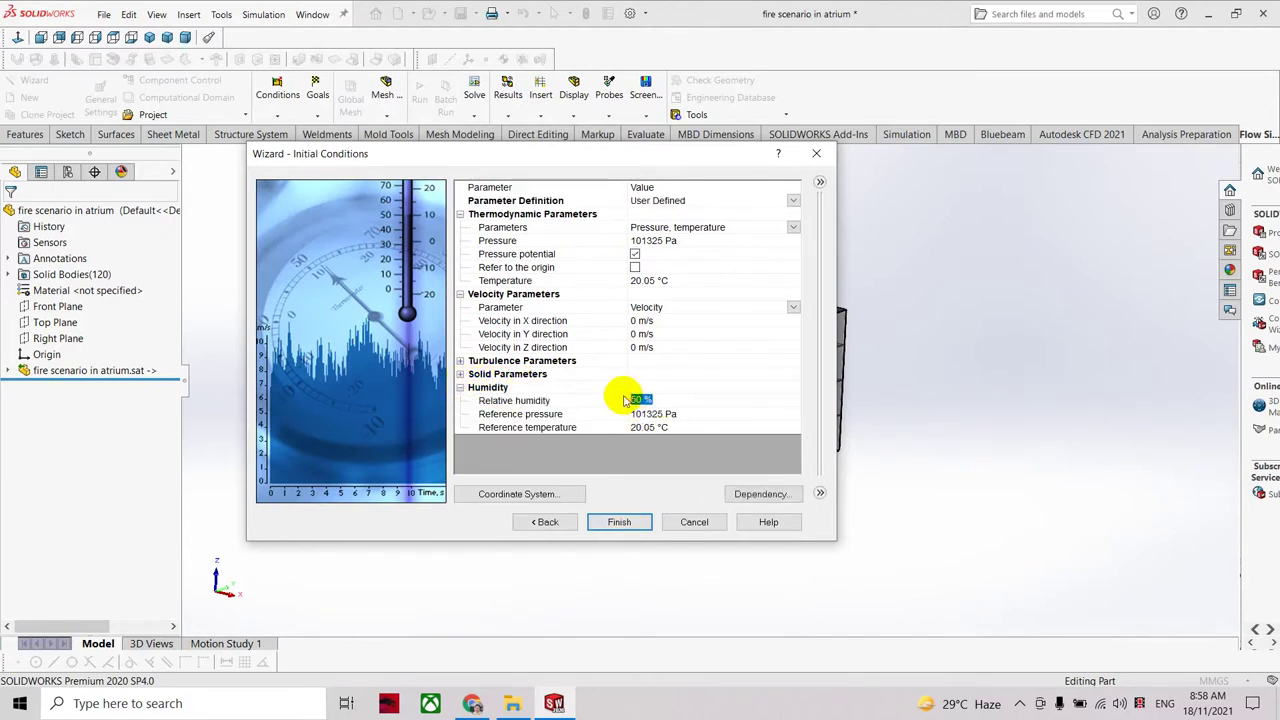
{"action": "left_click", "coordinate": [620, 521]}
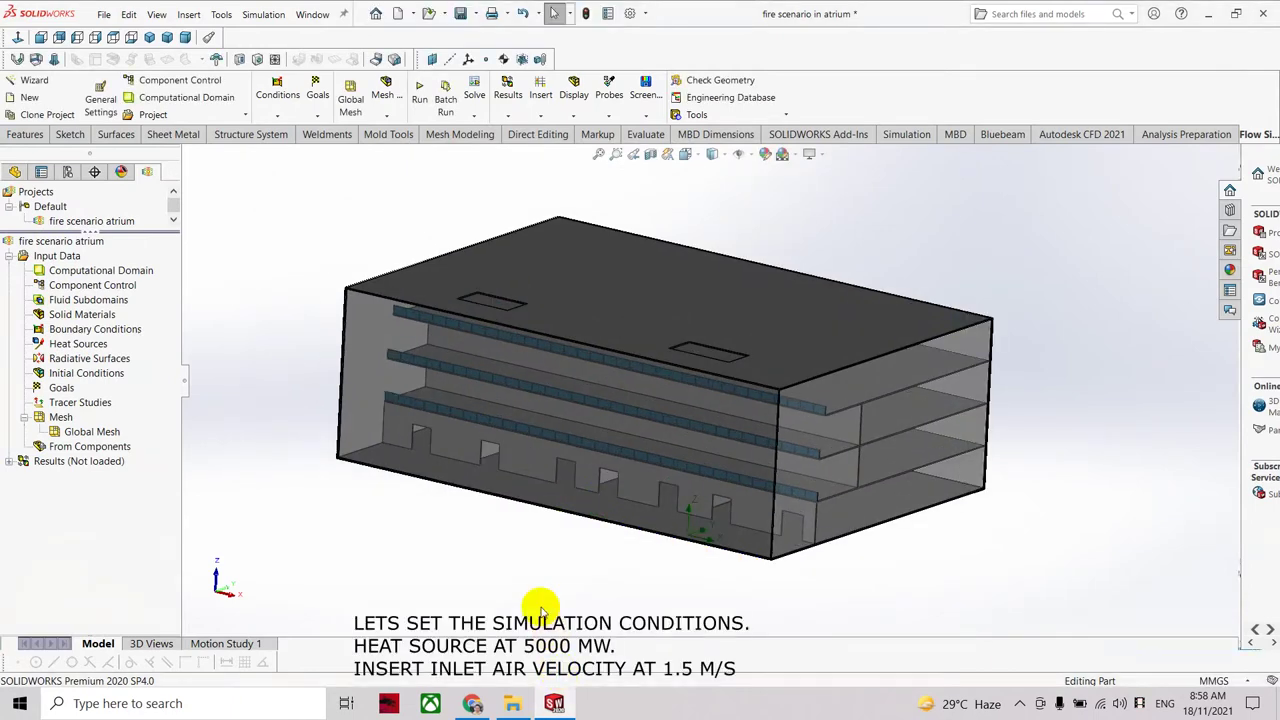
Check the computational domain, then section the model to expose the fire cylinder.
{"action": "left_click", "coordinate": [90, 275]}
{"action": "mouse_move", "coordinate": [1036, 566]}
{"action": "middle_mouse_down"}
{"action": "mouse_move", "coordinate": [993, 570]}
{"action": "mouse_move", "coordinate": [963, 606]}
{"action": "mouse_move", "coordinate": [1040, 591]}
{"action": "mouse_move", "coordinate": [1044, 615]}
{"action": "middle_mouse_up"}
{"action": "left_click", "coordinate": [970, 185]}
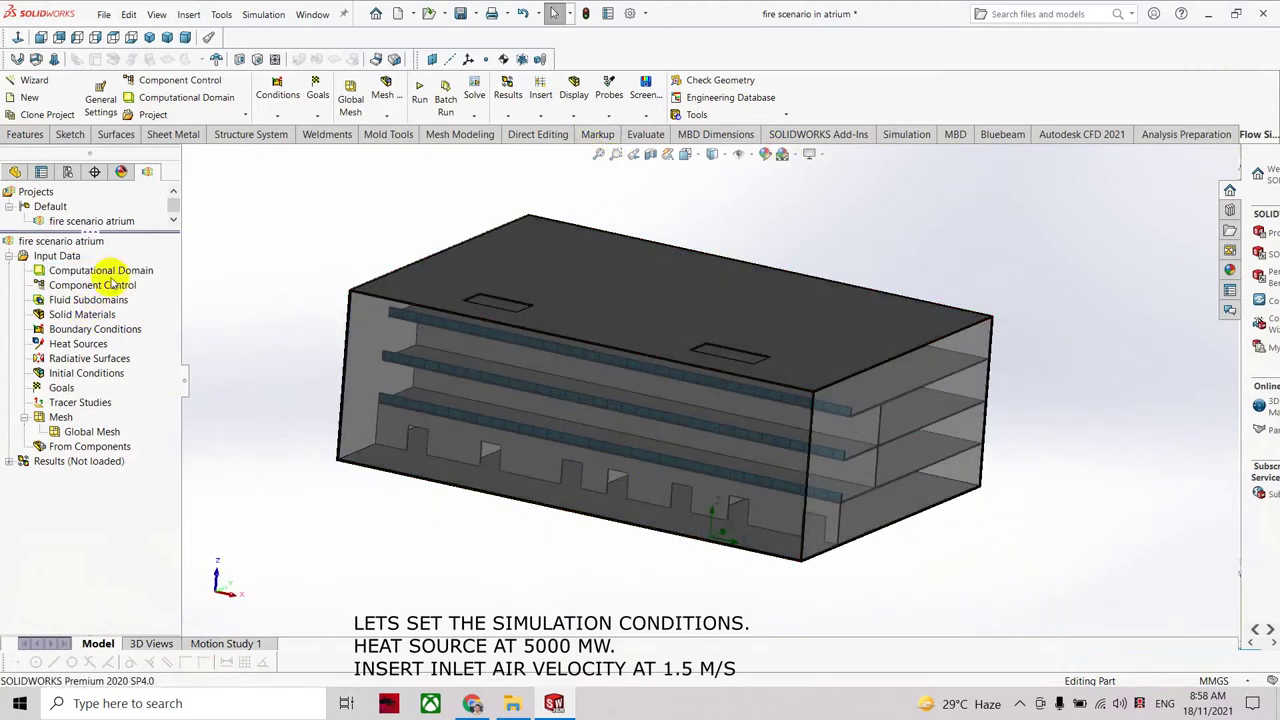
{"action": "left_click", "coordinate": [650, 154]}
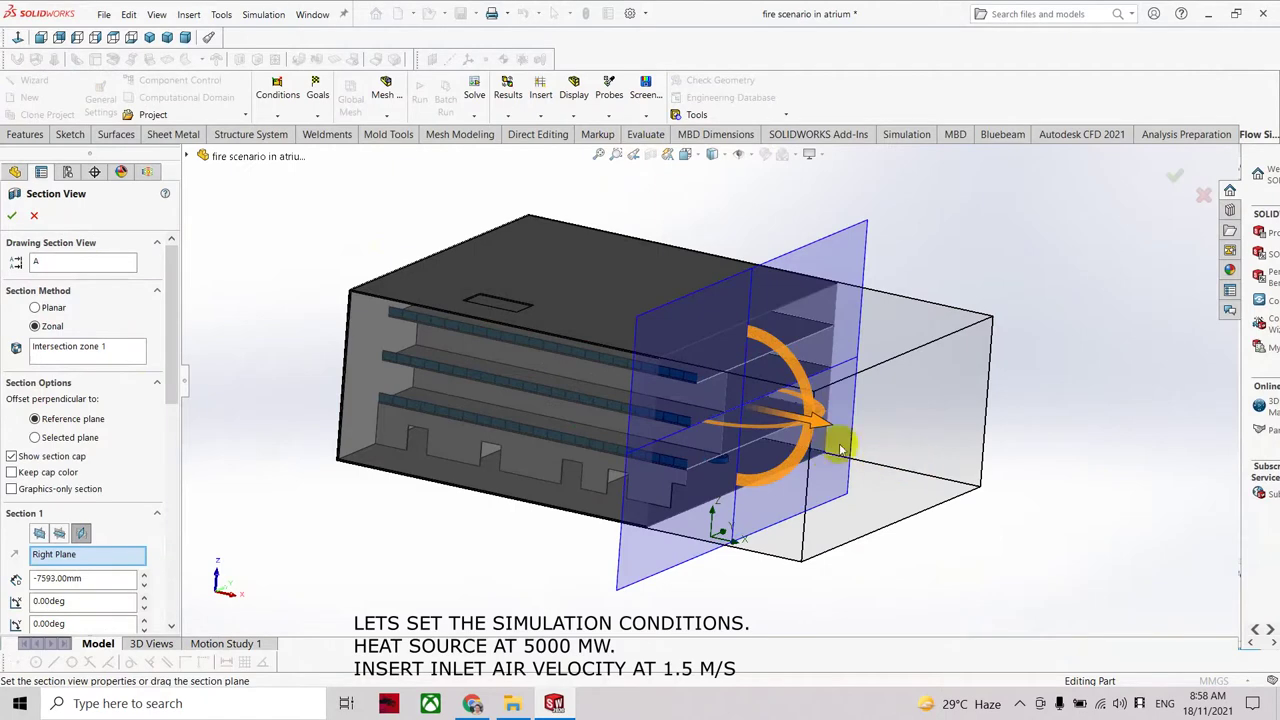
{"action": "left_click_drag", "start_coordinate": [812, 427], "coordinate": [903, 493]}
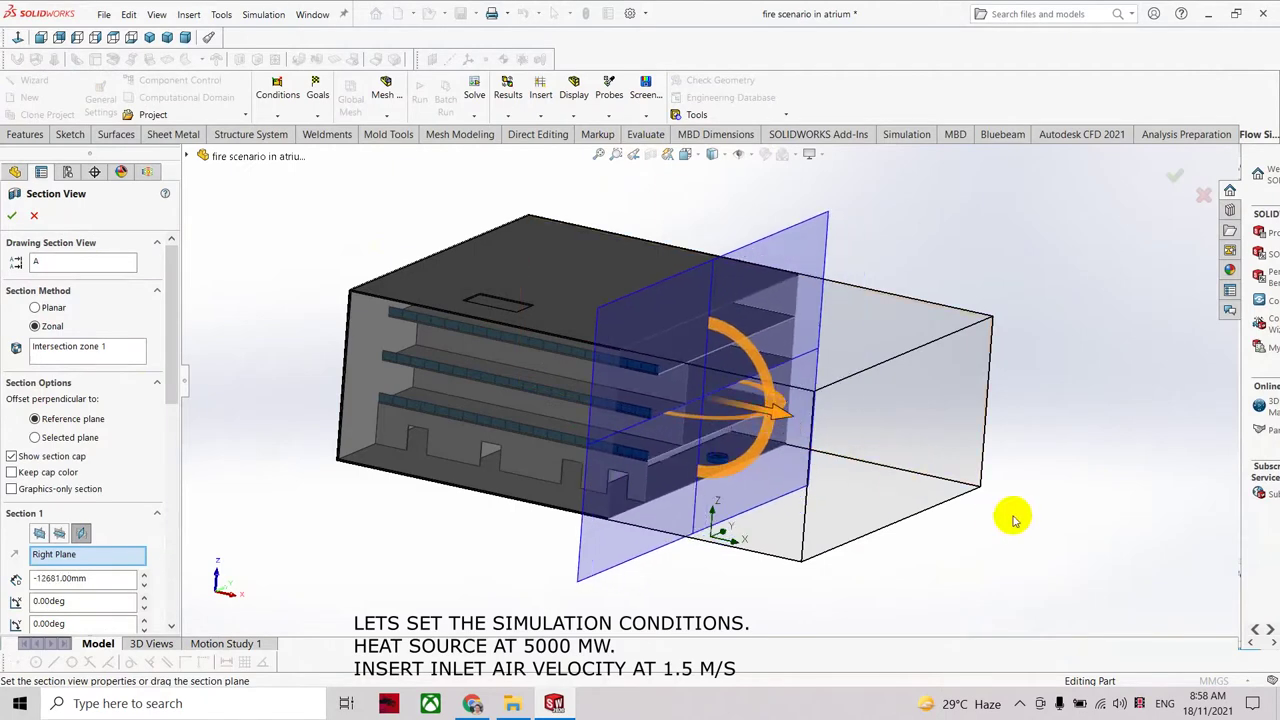
{"action": "left_click", "coordinate": [12, 216]}
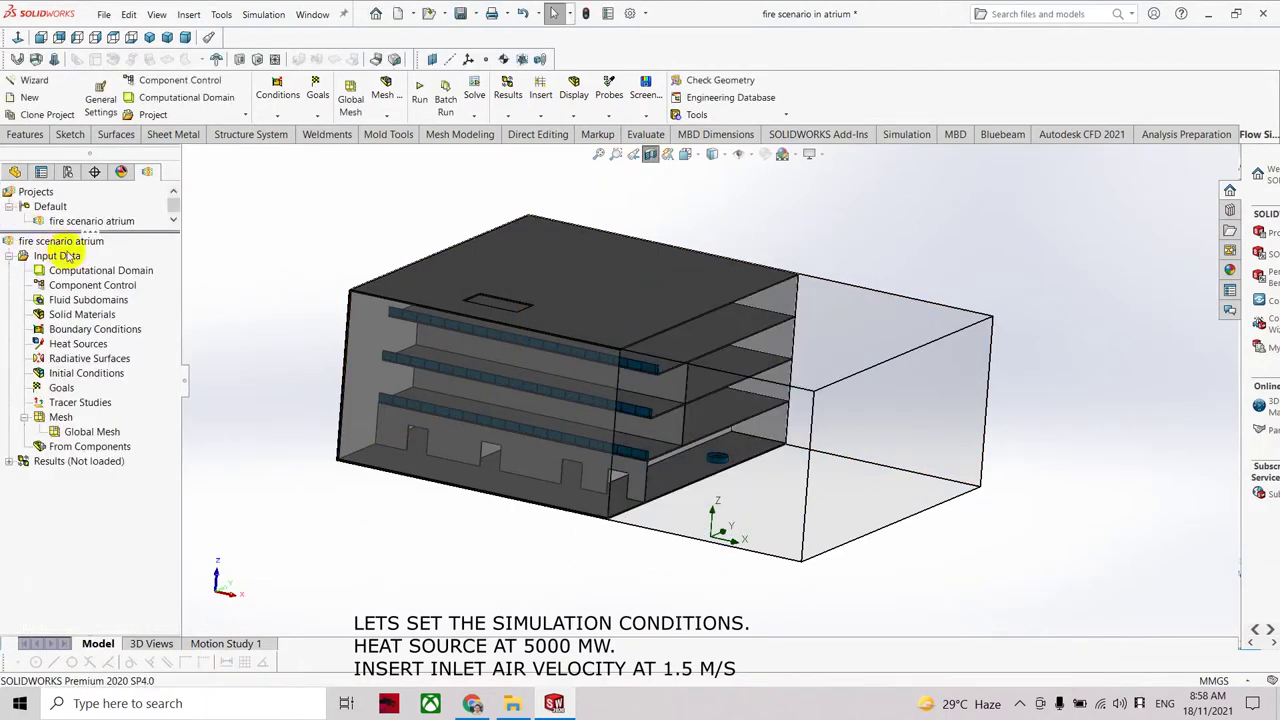
{"action": "scroll", "coordinate": [731, 477], "scroll_direction": "down", "scroll_amount": 3}
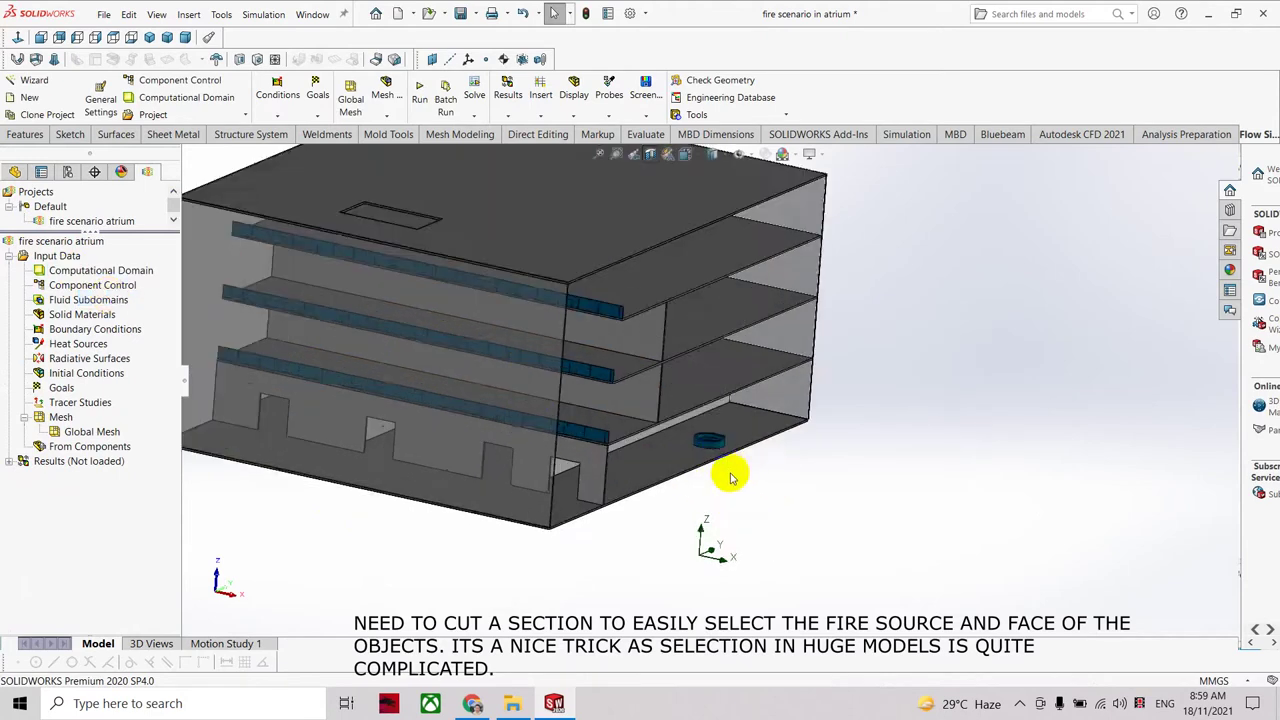
{"action": "scroll", "coordinate": [729, 429], "scroll_direction": "down", "scroll_amount": 3}
{"action": "scroll", "coordinate": [956, 460], "scroll_direction": "down", "scroll_amount": 3}
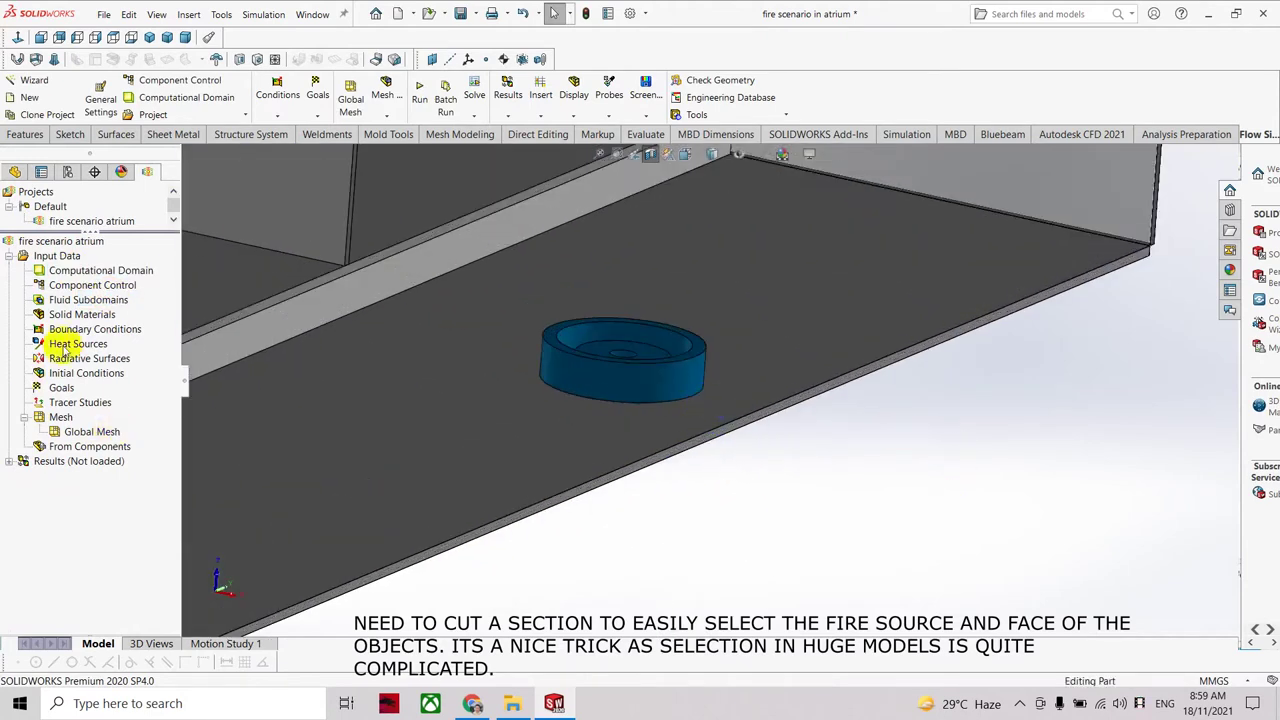
Add a volume heat source on the fire cylinder.
{"action": "right_click", "coordinate": [70, 345]}
{"action": "left_click", "coordinate": [100, 371]}
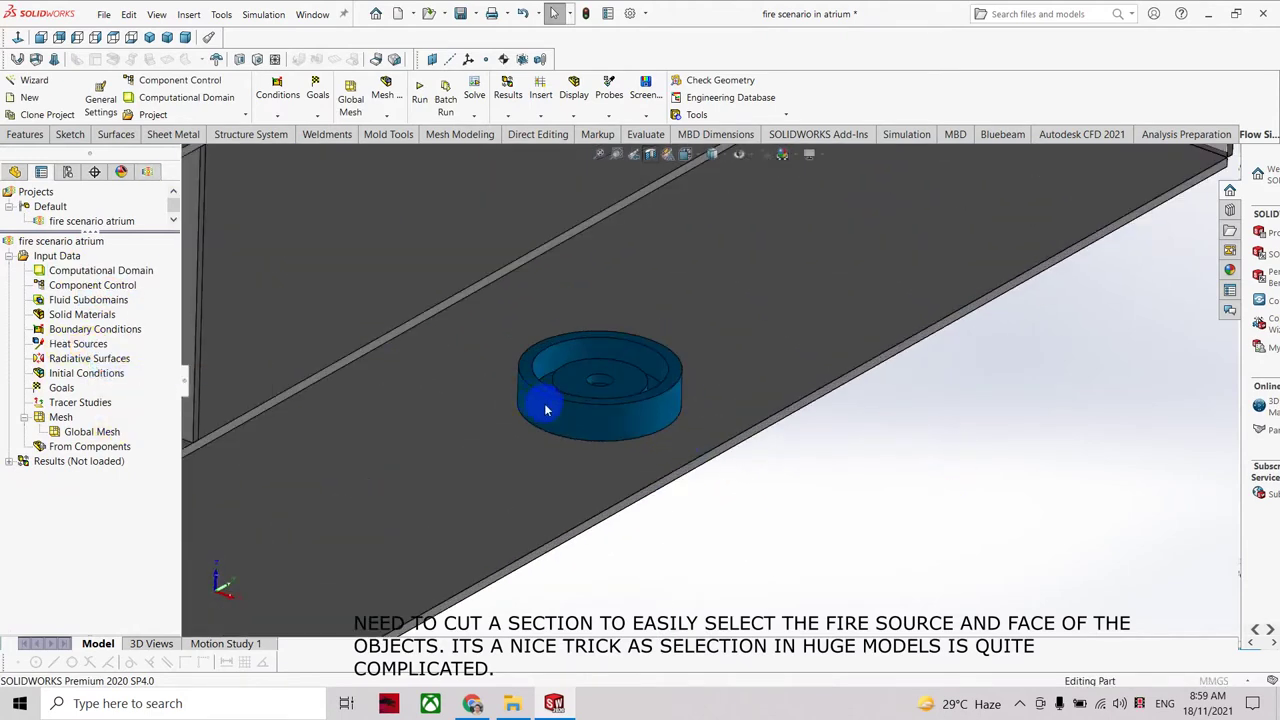
{"action": "left_click", "coordinate": [545, 408]}
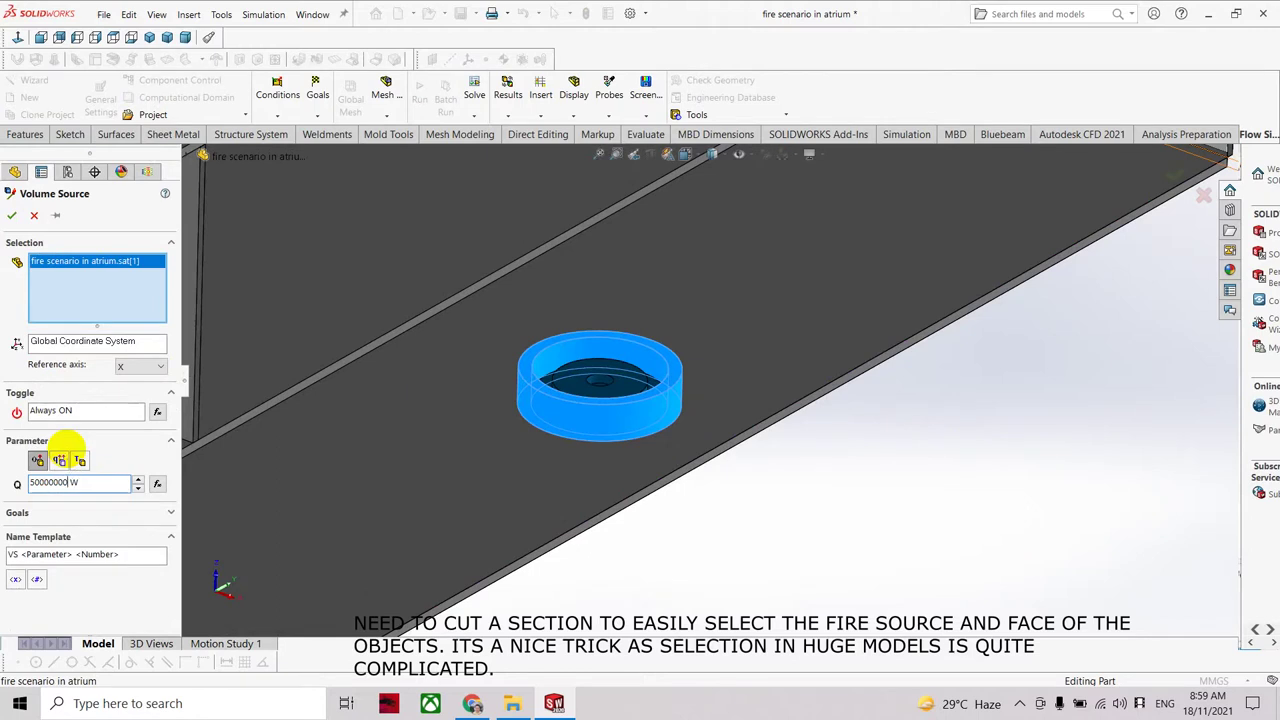
Confirm the first volume heat source, then abandon an unfinished second source.
{"action": "left_click", "coordinate": [11, 218]}
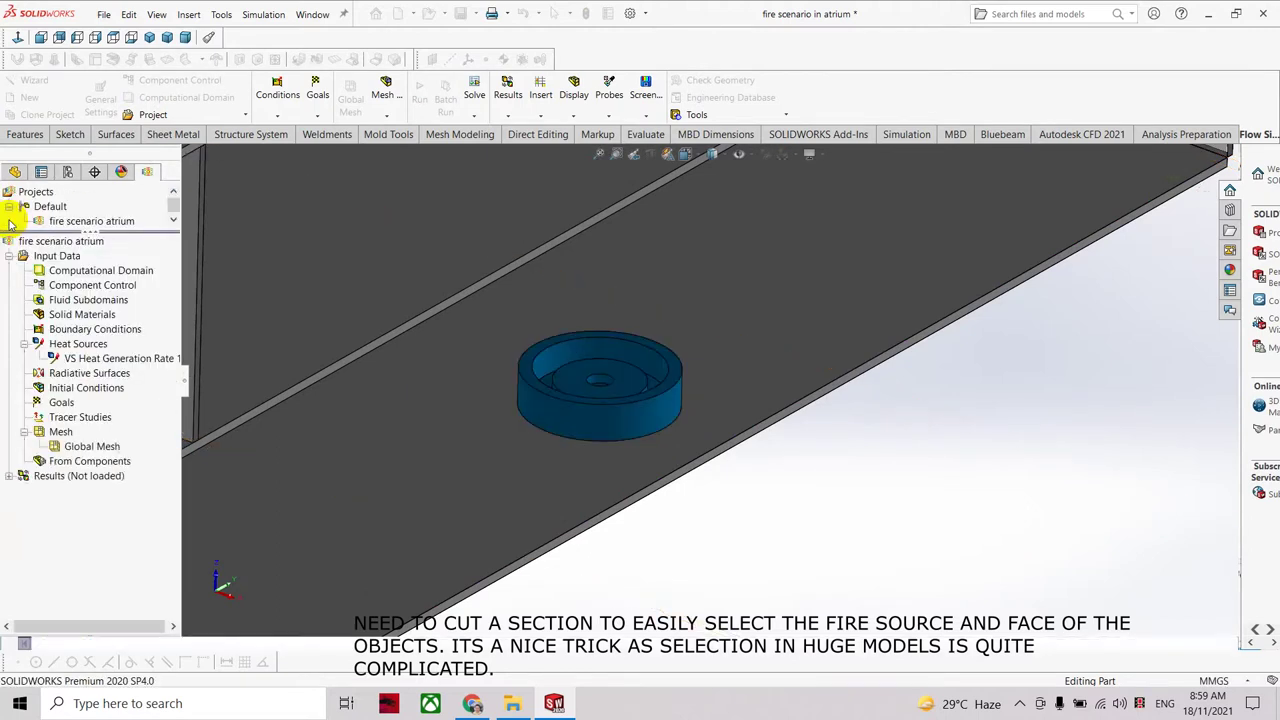
{"action": "right_click", "coordinate": [70, 354]}
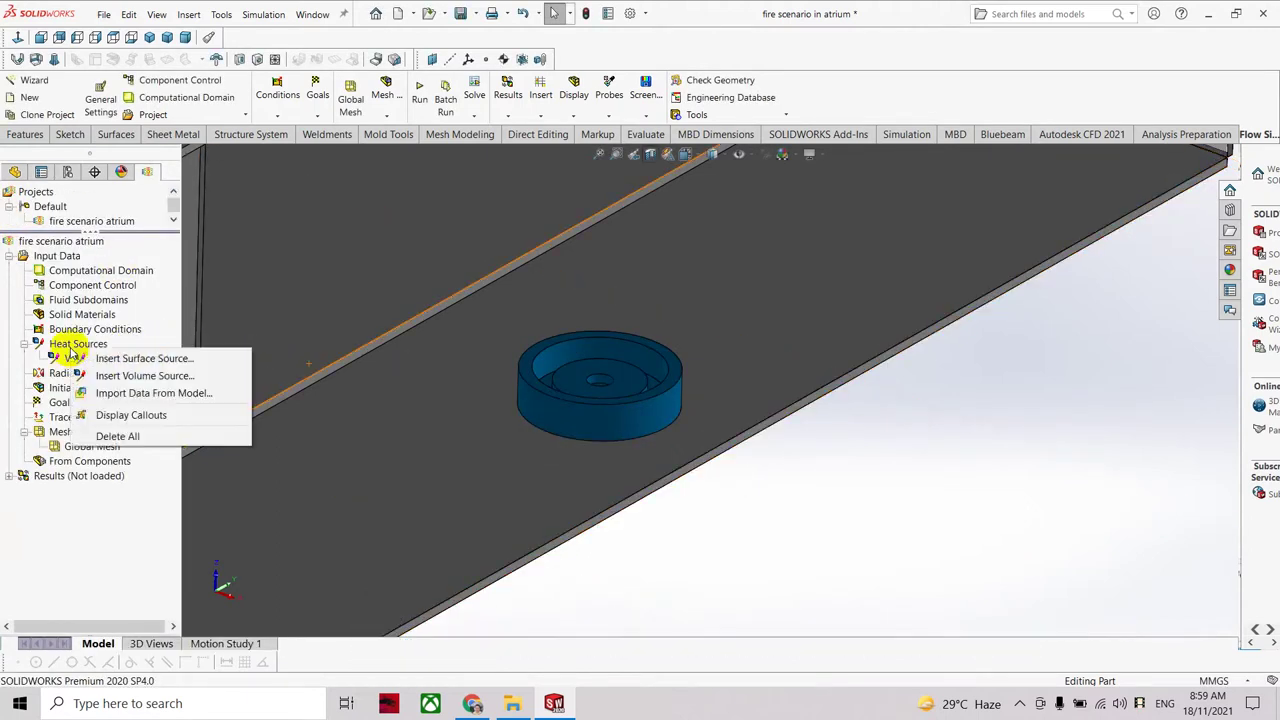
{"action": "left_click", "coordinate": [122, 370]}
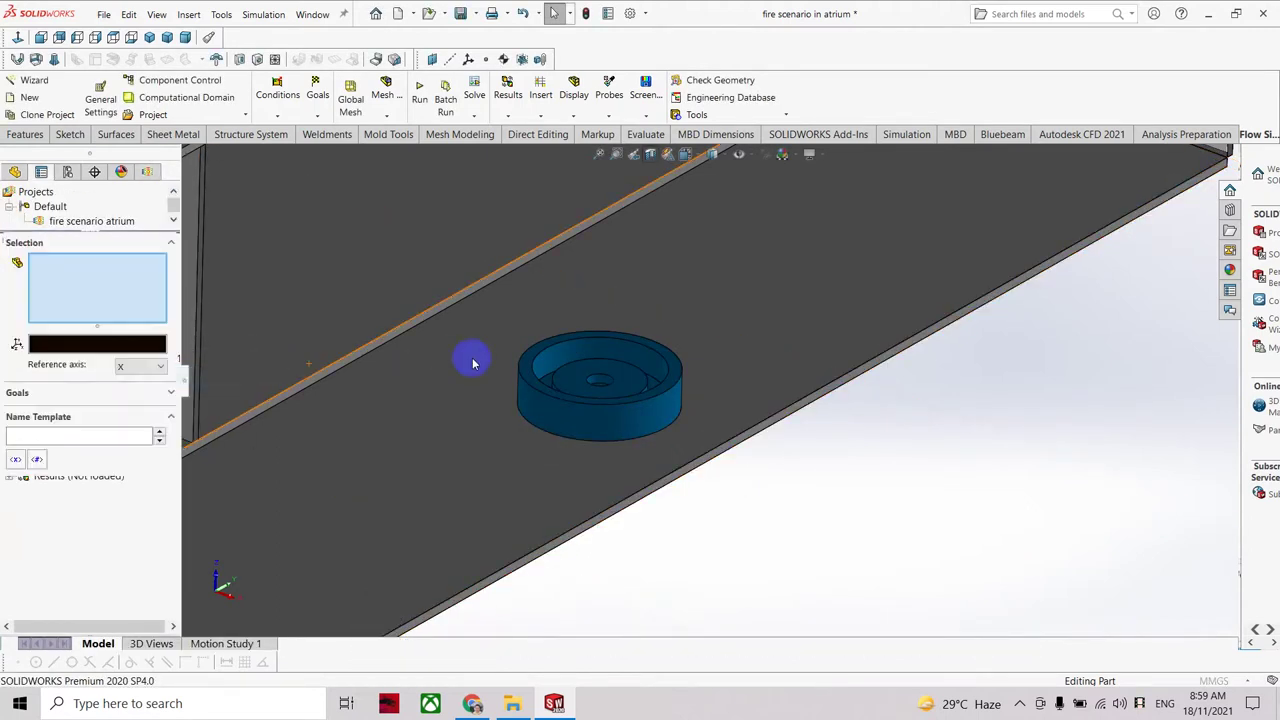
{"action": "left_click", "coordinate": [598, 388]}
{"action": "key", "text": "Return"}
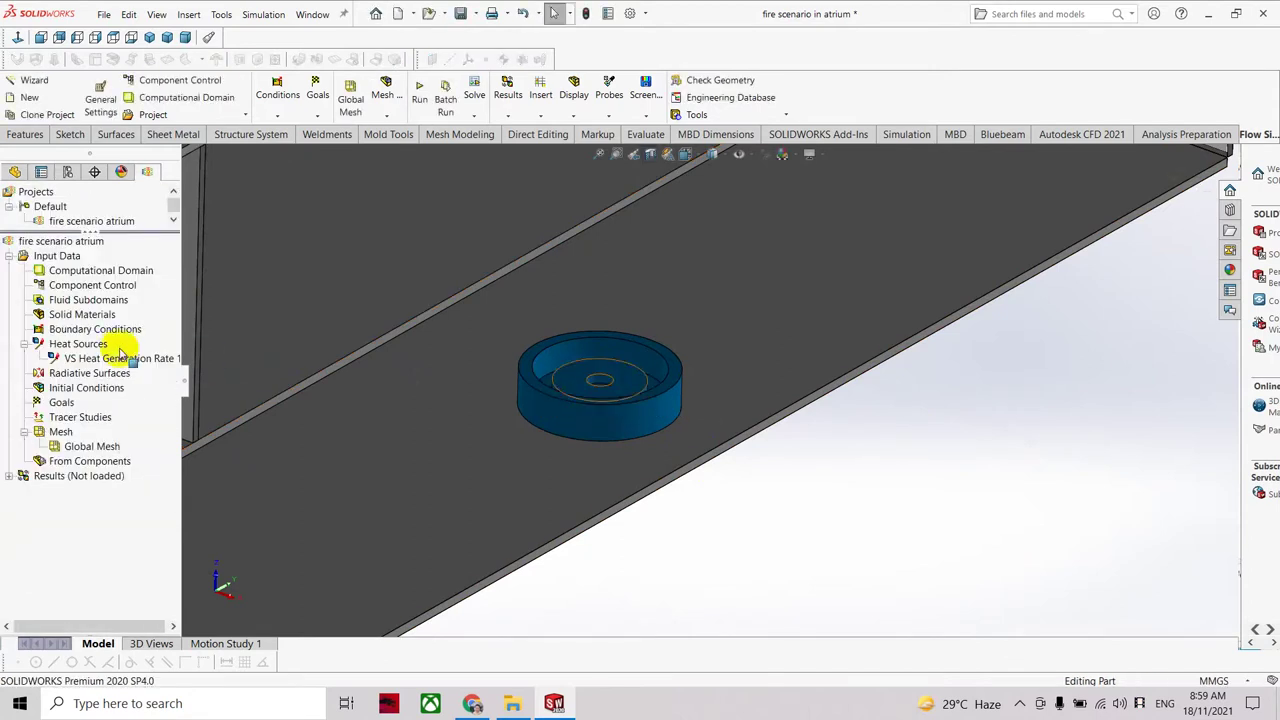
{"action": "right_click", "coordinate": [97, 345]}
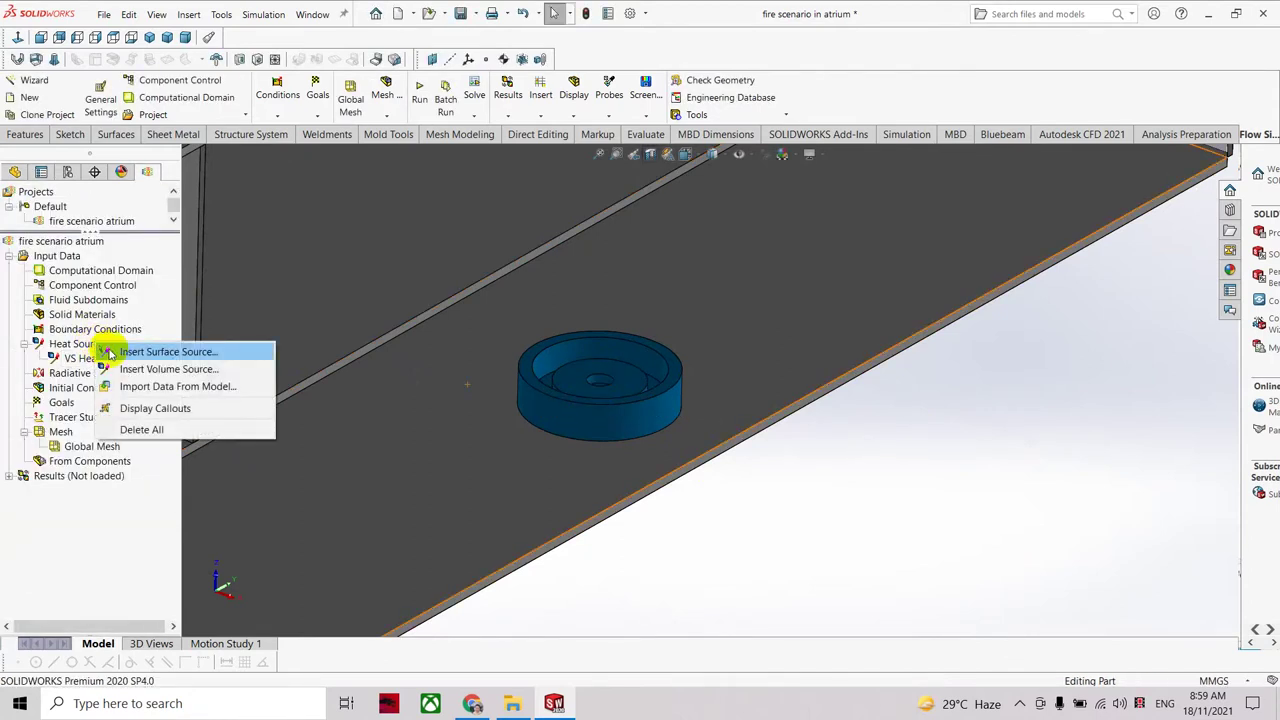
{"action": "left_click", "coordinate": [120, 366]}
{"action": "left_click", "coordinate": [583, 390]}
{"action": "left_click", "coordinate": [38, 483]}
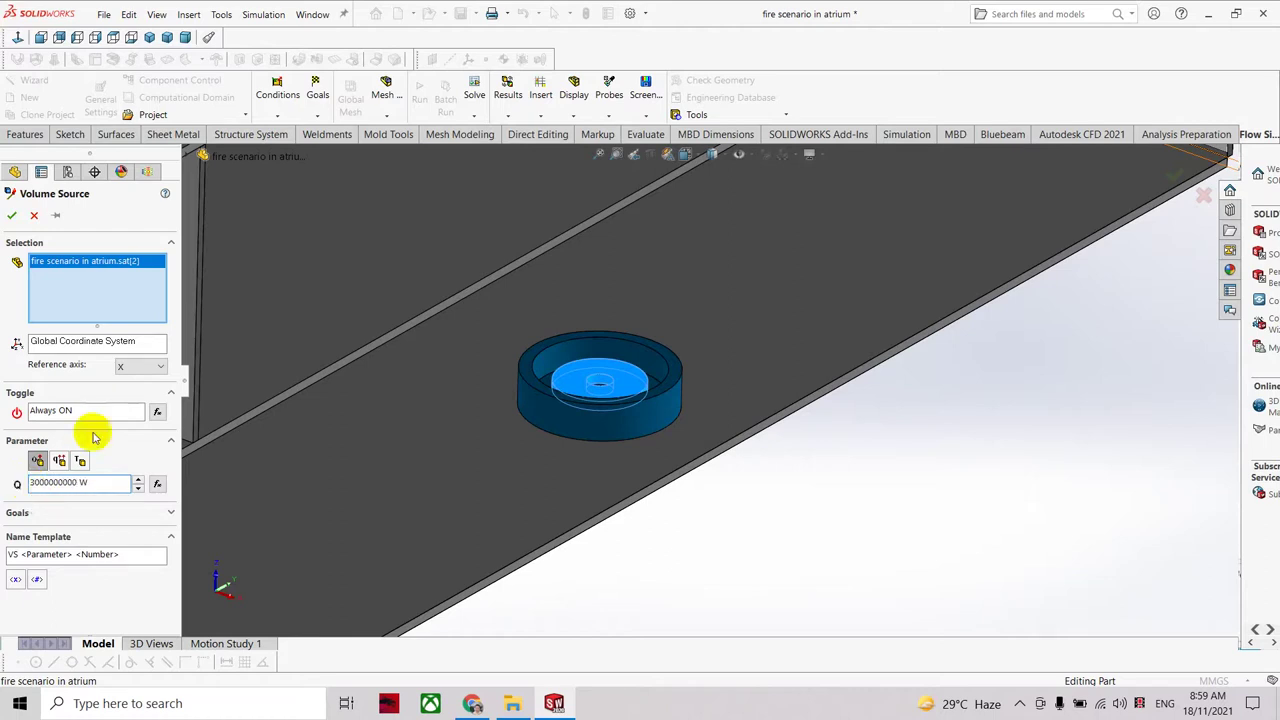
{"action": "left_click", "coordinate": [12, 215]}
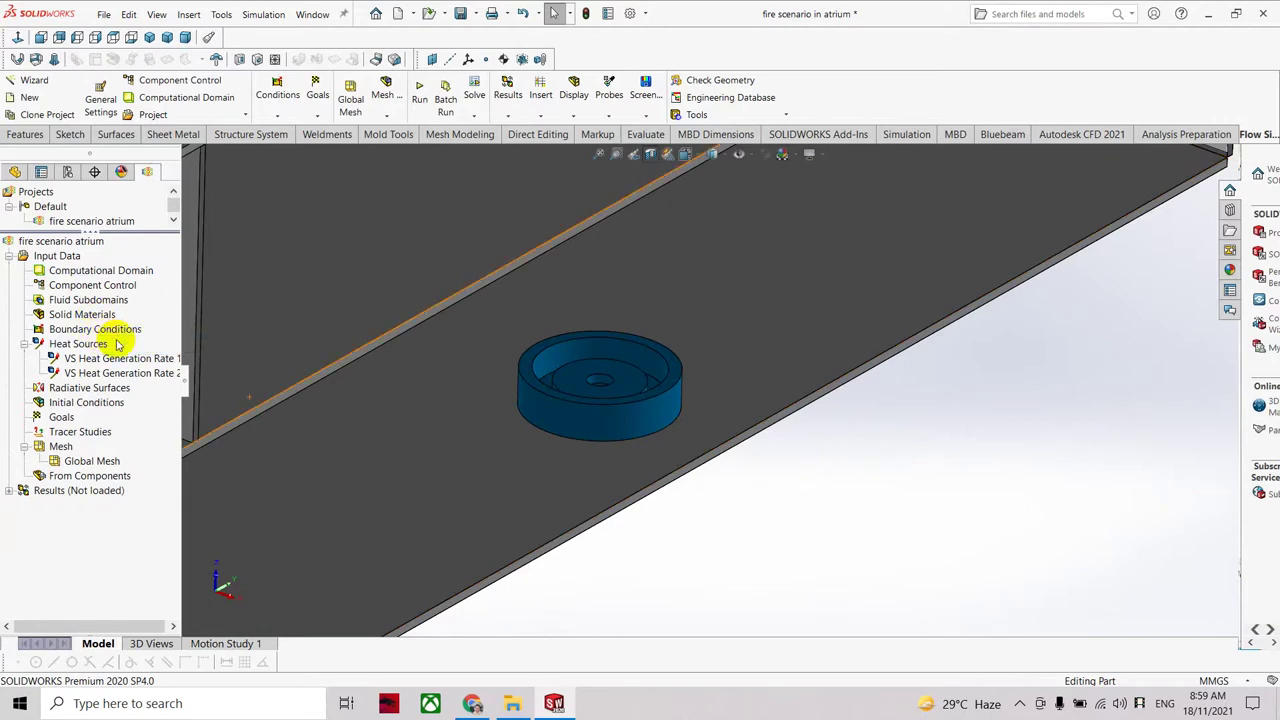
{"action": "double_click", "coordinate": [115, 336]}
Apply a 1.5 m/s Inlet Velocity to the fire cylinder's inner face and dismiss the warning.
{"action": "left_click", "coordinate": [33, 469]}
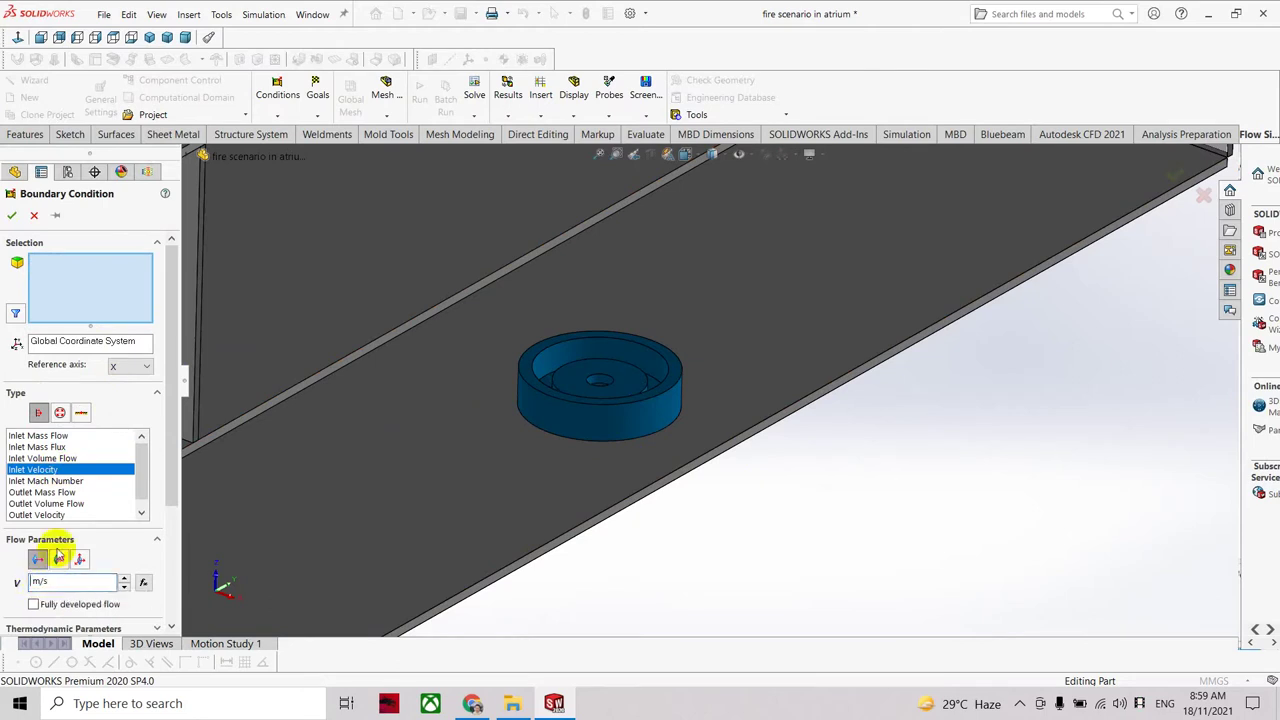
{"action": "left_click", "coordinate": [550, 385]}
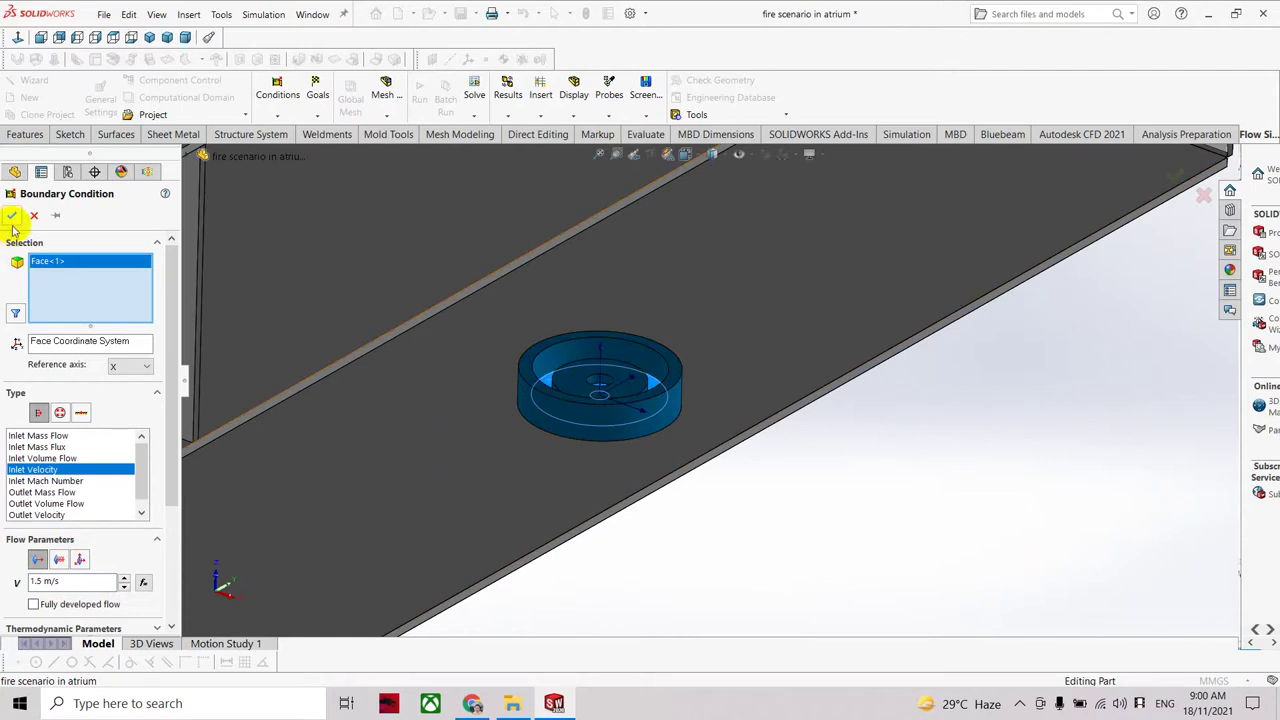
{"action": "left_click", "coordinate": [11, 216]}
{"action": "left_click", "coordinate": [726, 457]}
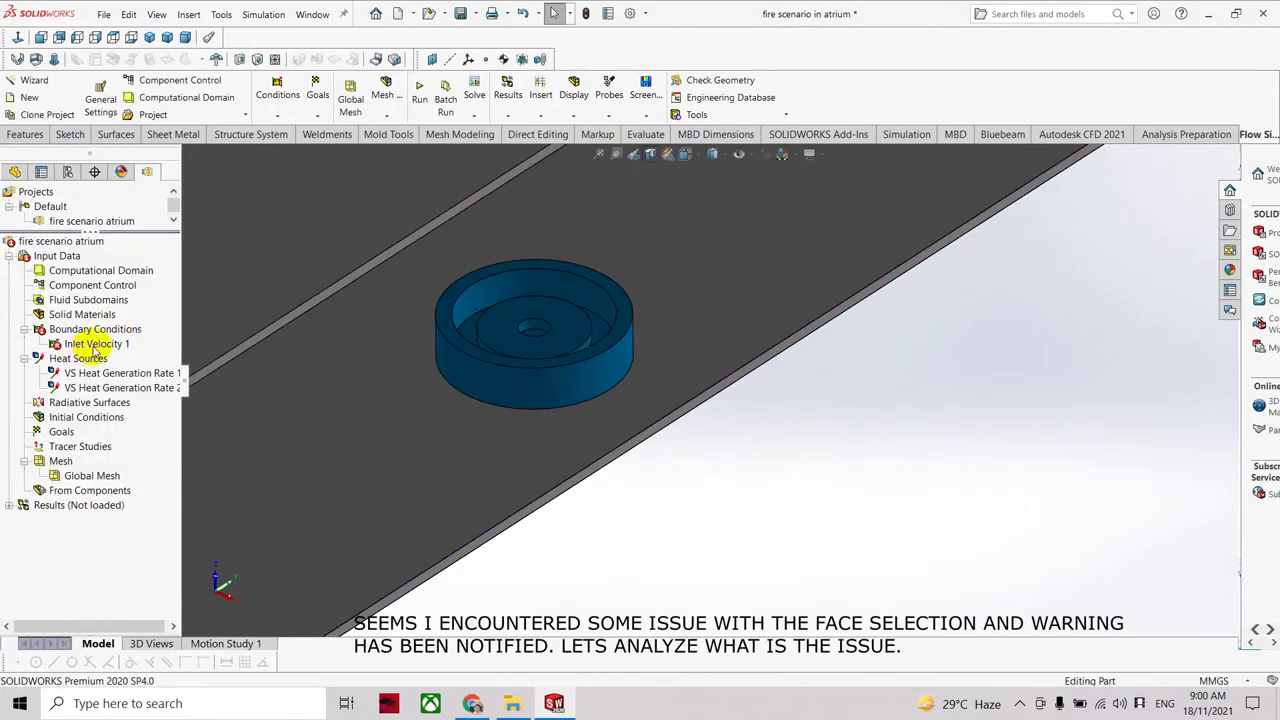
Reassign Inlet Velocity 1 to the cylinder's inner face and dismiss the boundary error.
{"action": "right_click", "coordinate": [95, 343]}
{"action": "left_click", "coordinate": [150, 356]}
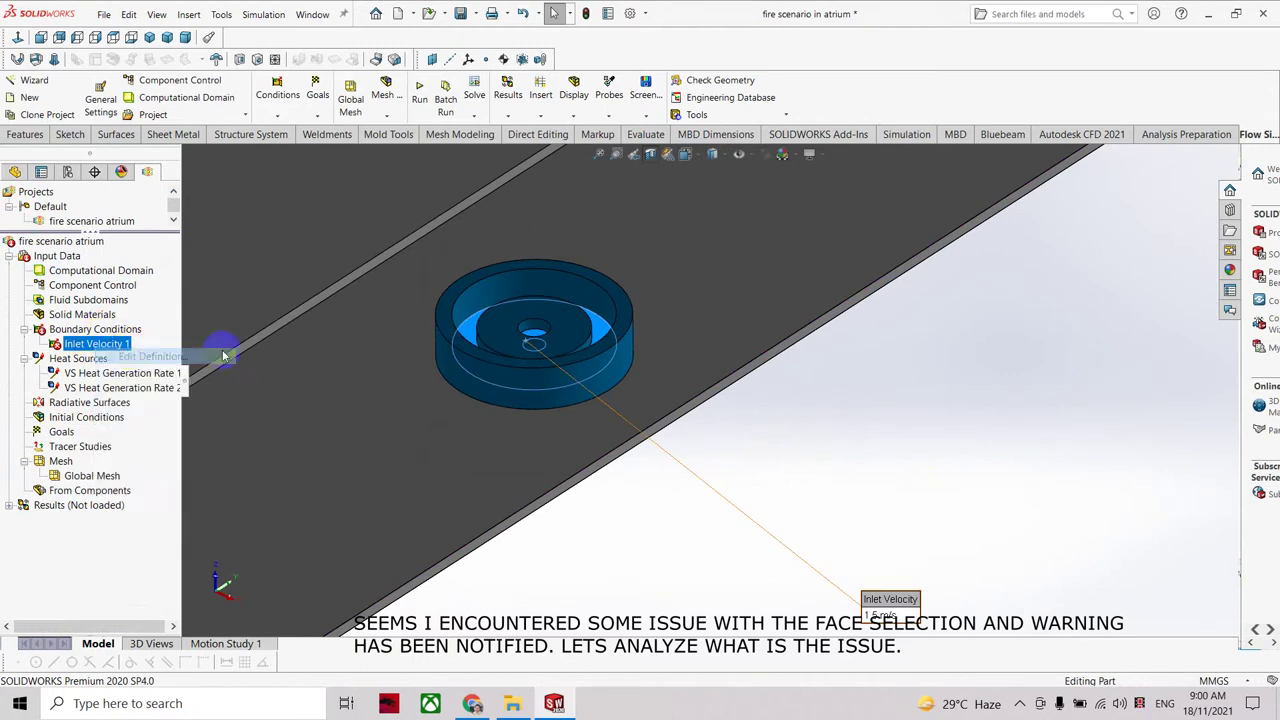
{"action": "left_click", "coordinate": [476, 325]}
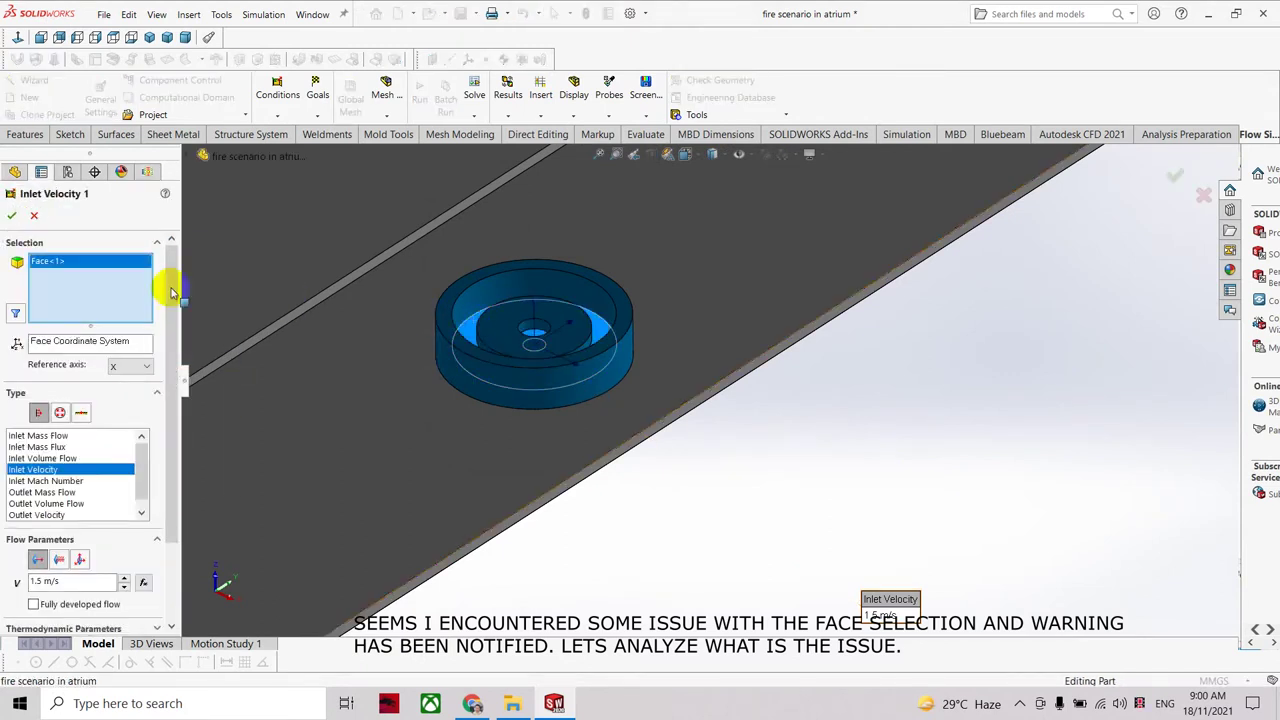
{"action": "left_click", "coordinate": [12, 220]}
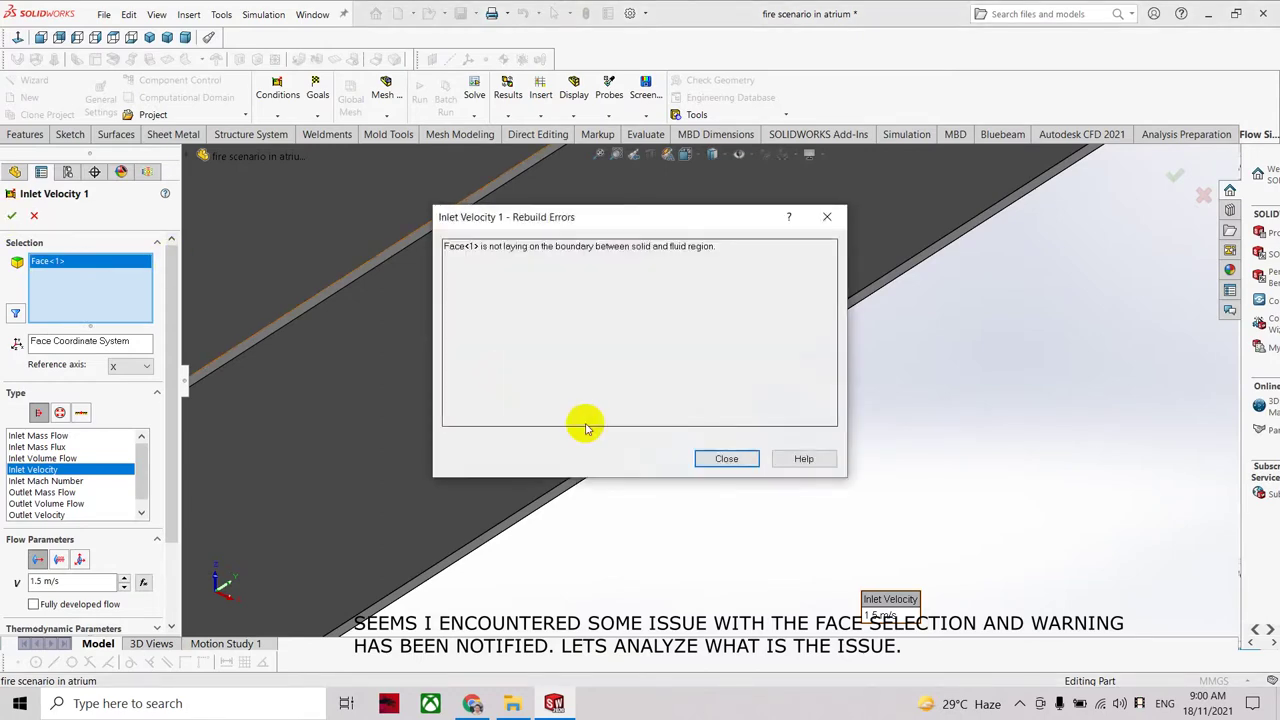
{"action": "left_click", "coordinate": [708, 459]}
{"action": "scroll", "coordinate": [751, 523], "scroll_direction": "up", "scroll_amount": 3}
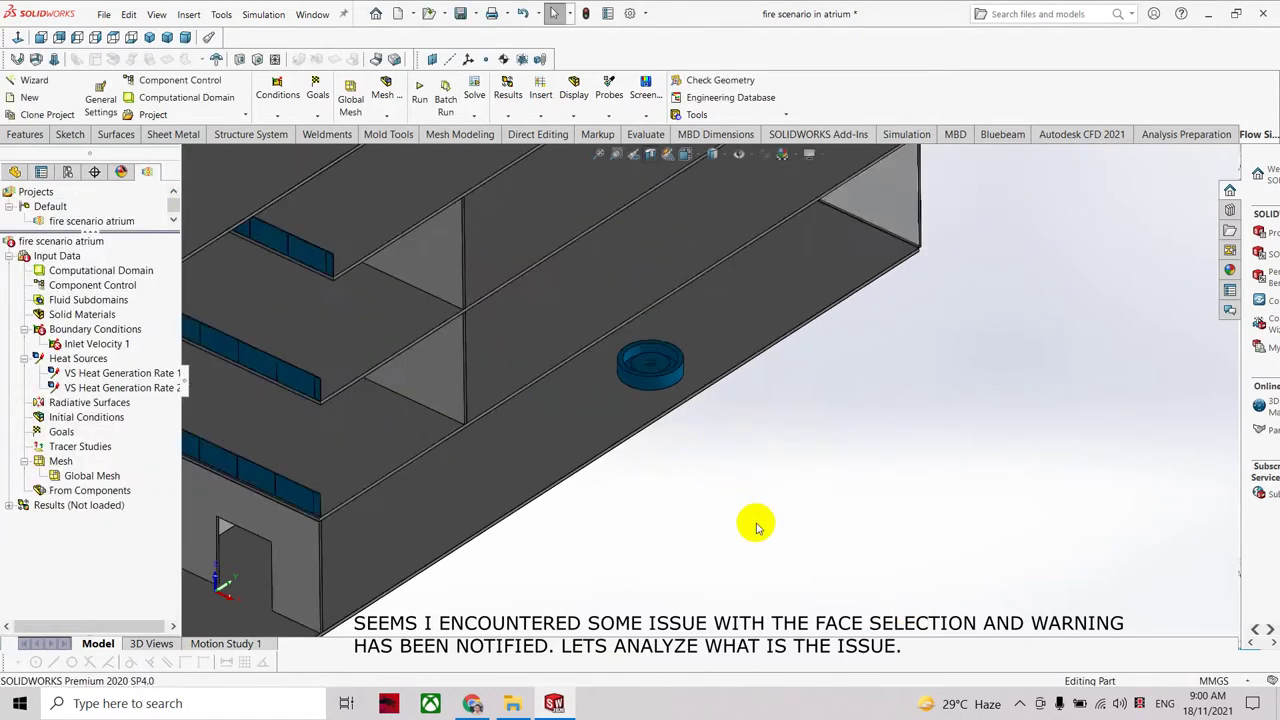
{"action": "scroll", "coordinate": [751, 523], "scroll_direction": "up", "scroll_amount": 3}
{"action": "scroll", "coordinate": [506, 490], "scroll_direction": "up", "scroll_amount": 1}
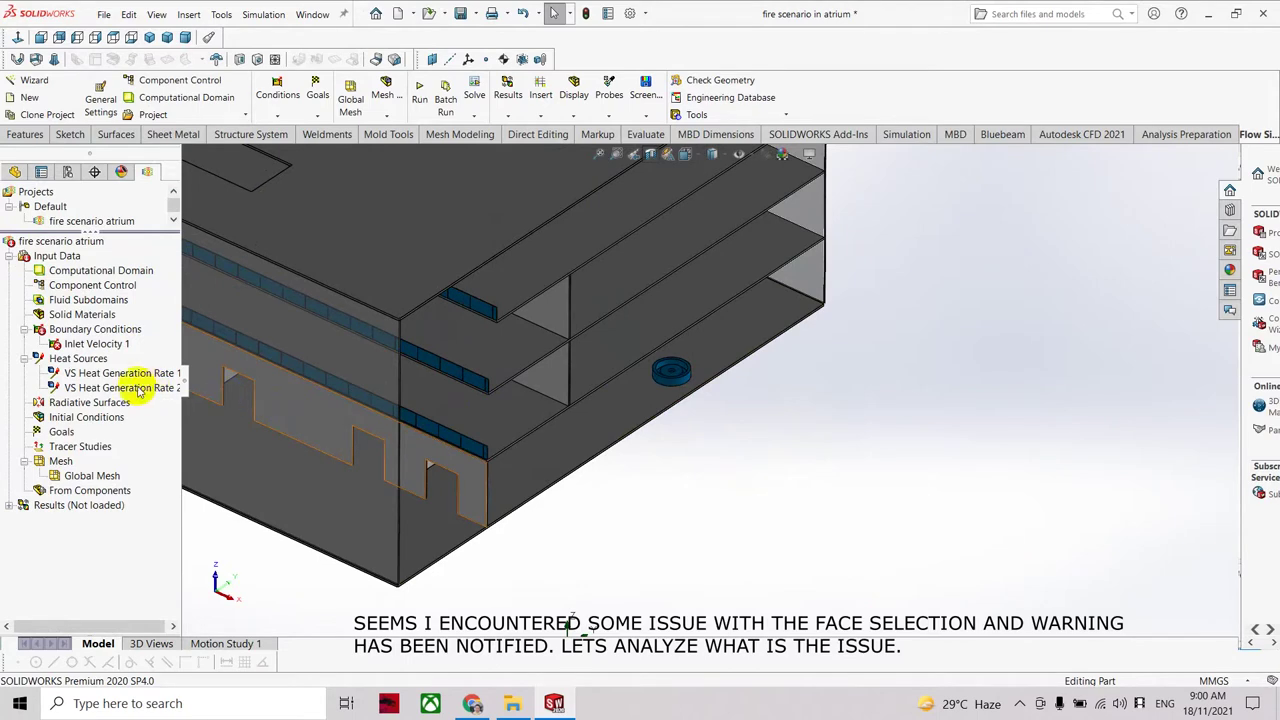
Delete the faulty Inlet Velocity 1 condition.
{"action": "right_click", "coordinate": [100, 344]}
{"action": "left_click", "coordinate": [138, 394]}
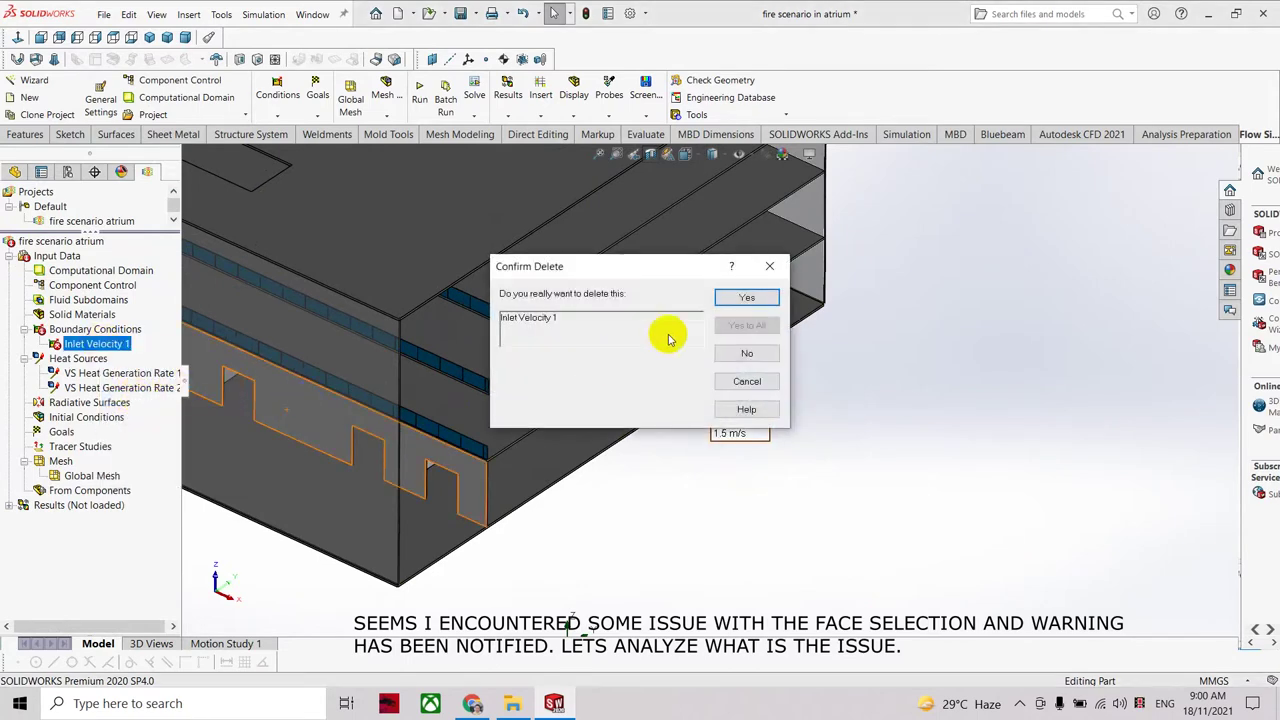
{"action": "left_click", "coordinate": [741, 304]}
{"action": "scroll", "coordinate": [680, 366], "scroll_direction": "down", "scroll_amount": 2}
{"action": "scroll", "coordinate": [686, 394], "scroll_direction": "down", "scroll_amount": 4}
{"action": "scroll", "coordinate": [620, 400], "scroll_direction": "down", "scroll_amount": 3}
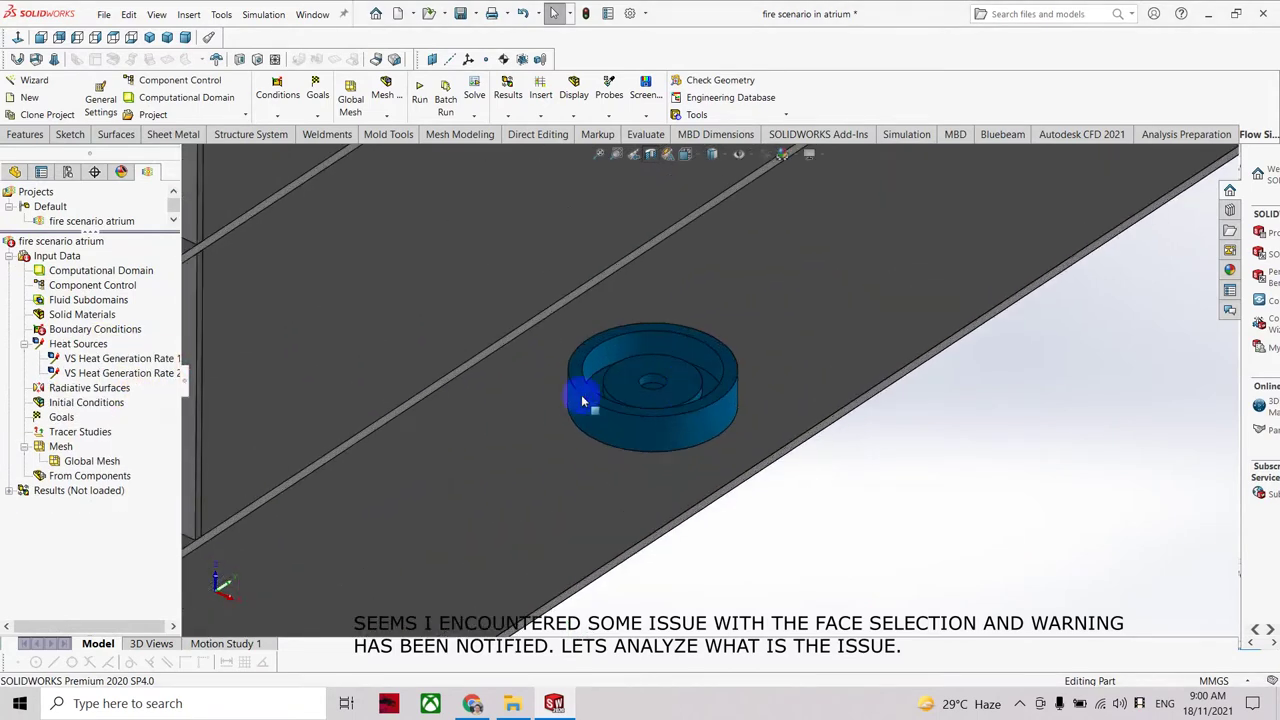
Recreate an Inlet Velocity condition on the cylinder's inner face and dismiss the rebuild error.
{"action": "right_click", "coordinate": [78, 333]}
{"action": "left_click", "coordinate": [94, 337]}
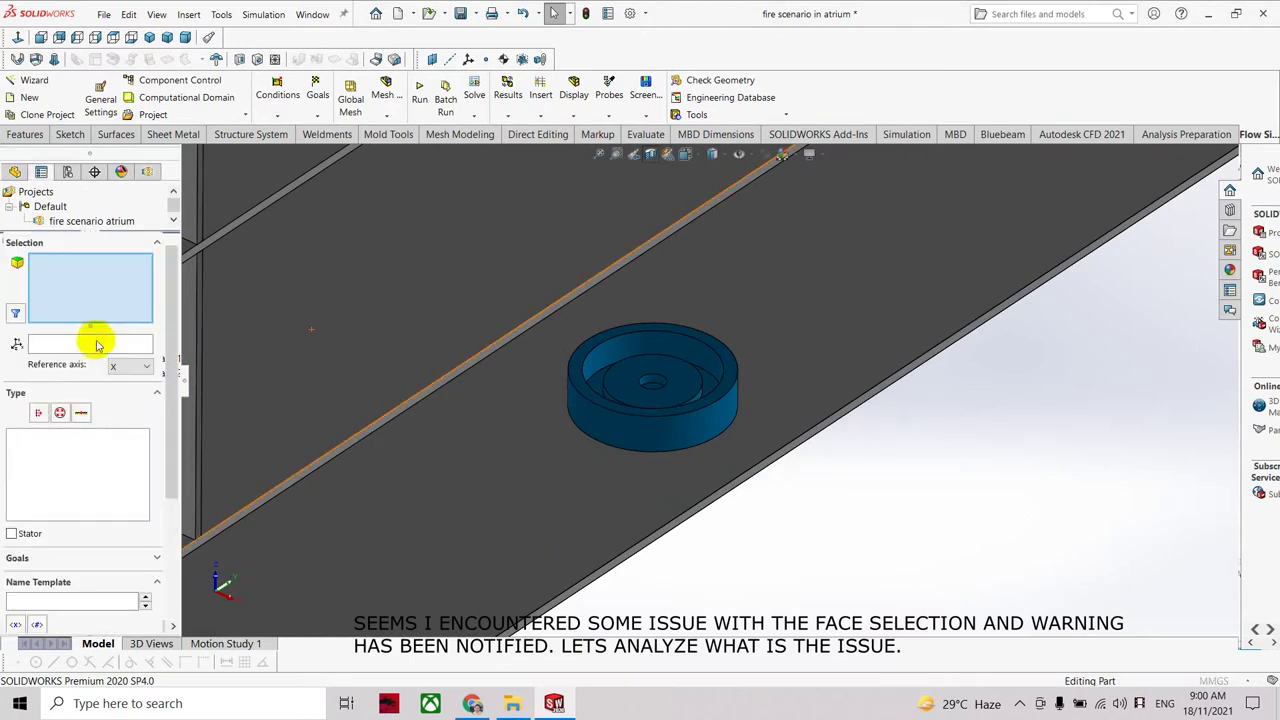
{"action": "left_click", "coordinate": [45, 469]}
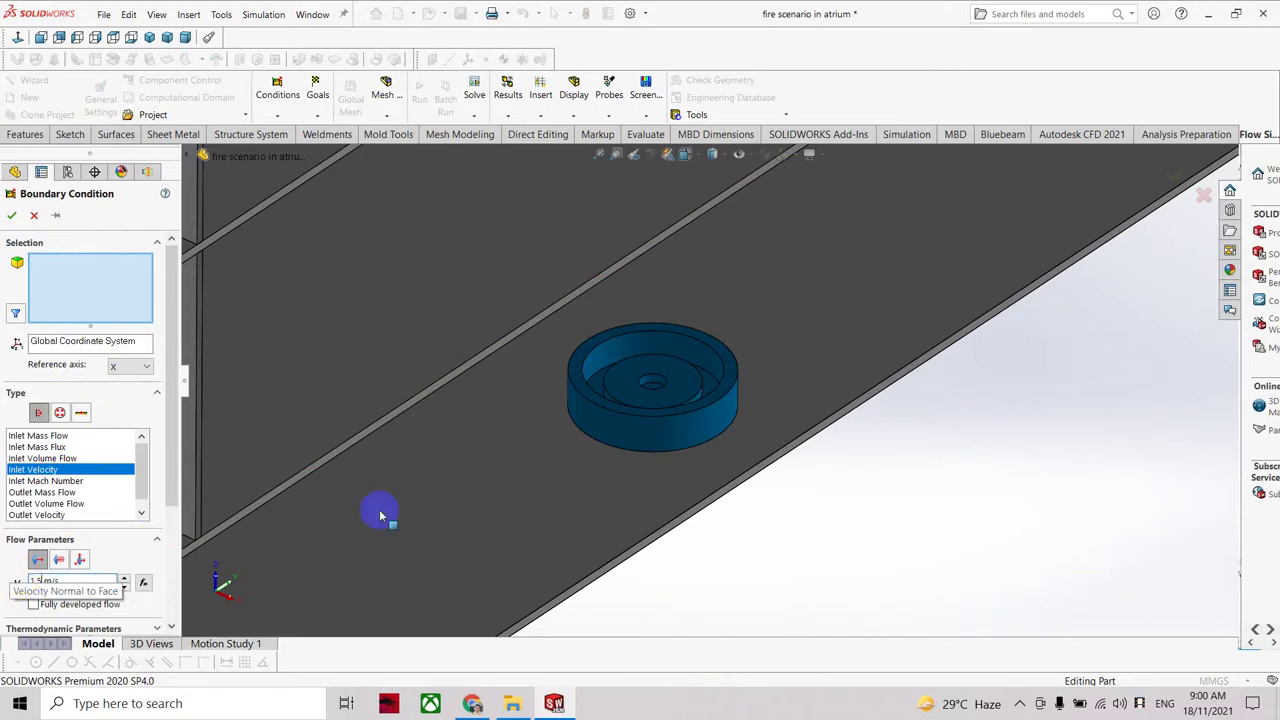
{"action": "left_click", "coordinate": [567, 386]}
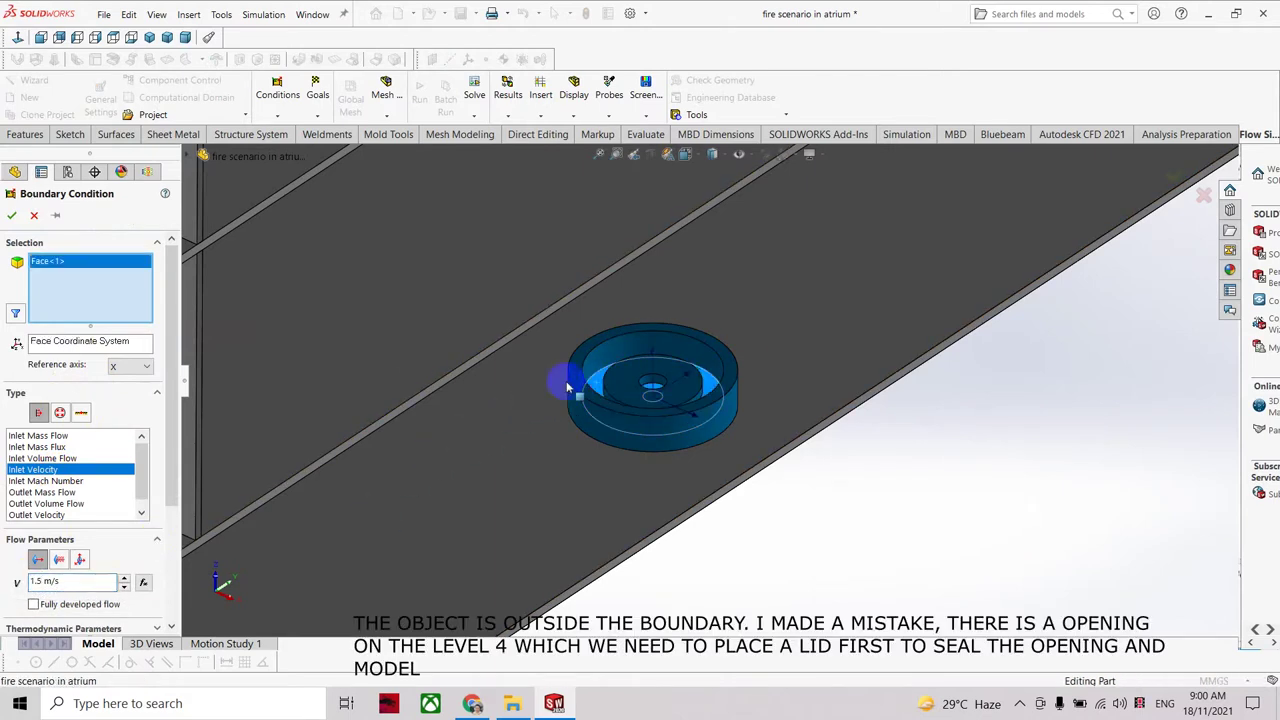
{"action": "left_click", "coordinate": [13, 216]}
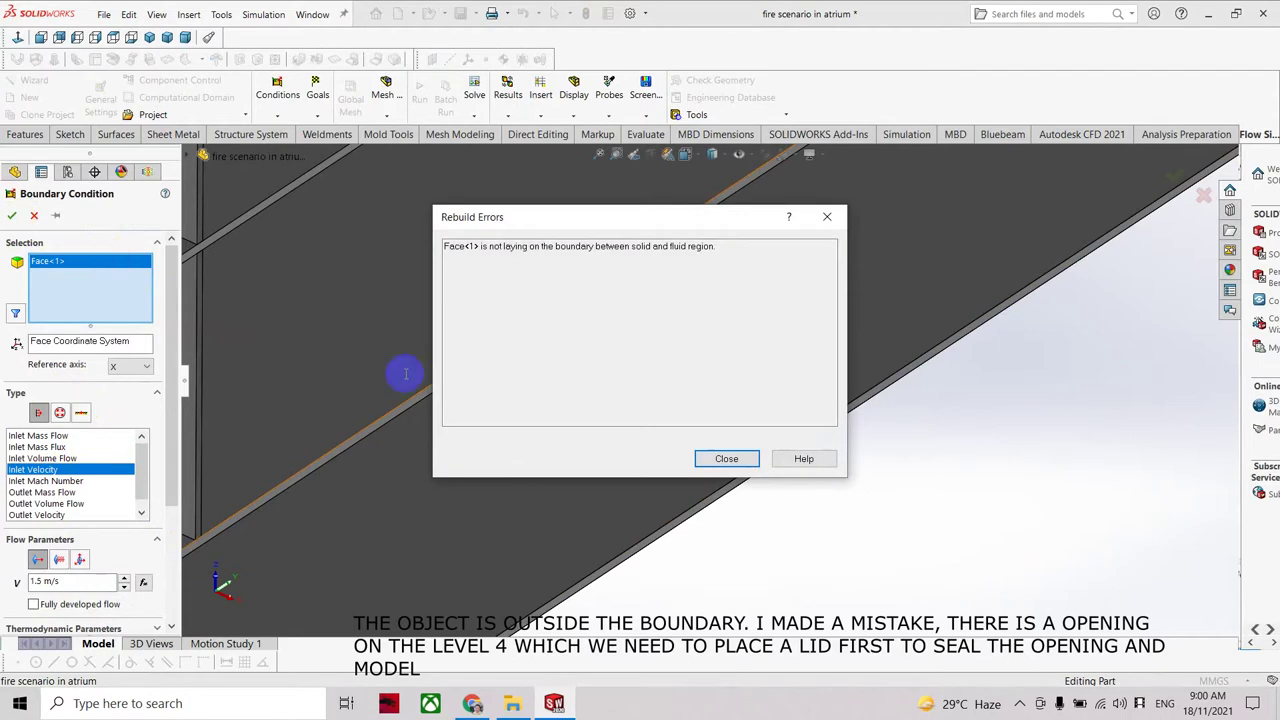
{"action": "left_click", "coordinate": [745, 460]}
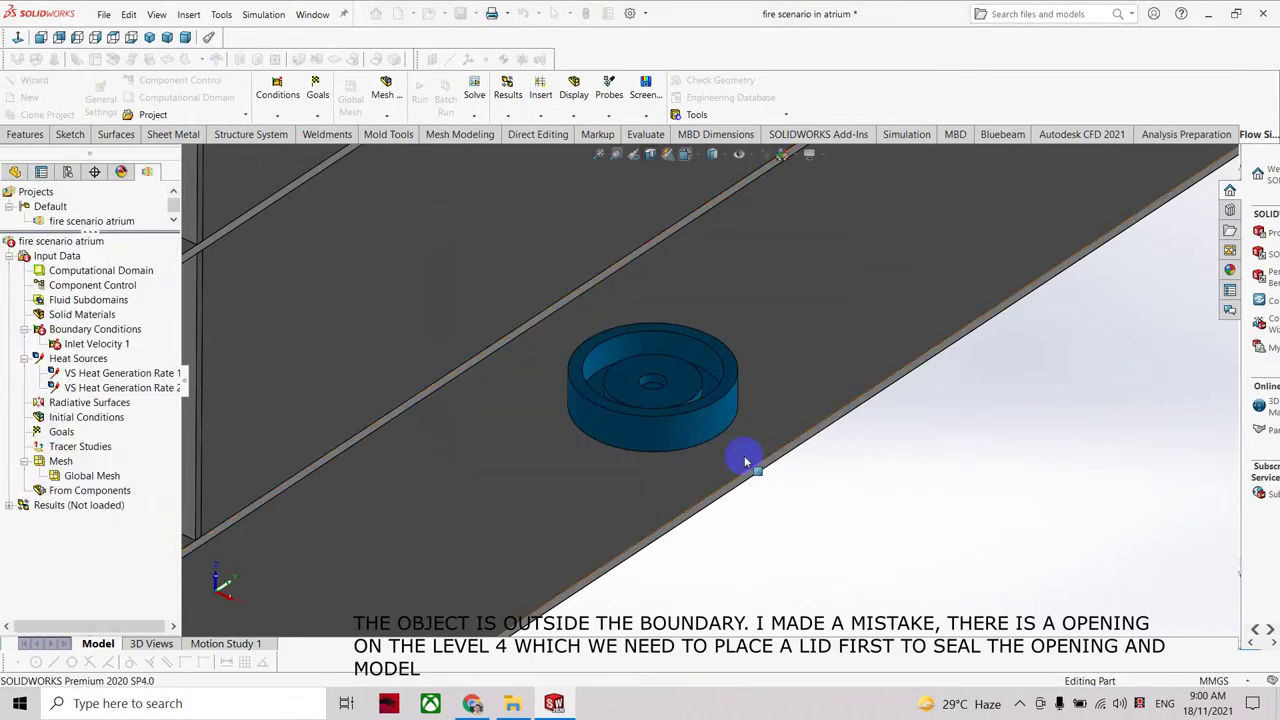
{"action": "scroll", "coordinate": [720, 551], "scroll_direction": "up", "scroll_amount": 5}
{"action": "scroll", "coordinate": [722, 557], "scroll_direction": "up", "scroll_amount": 3}
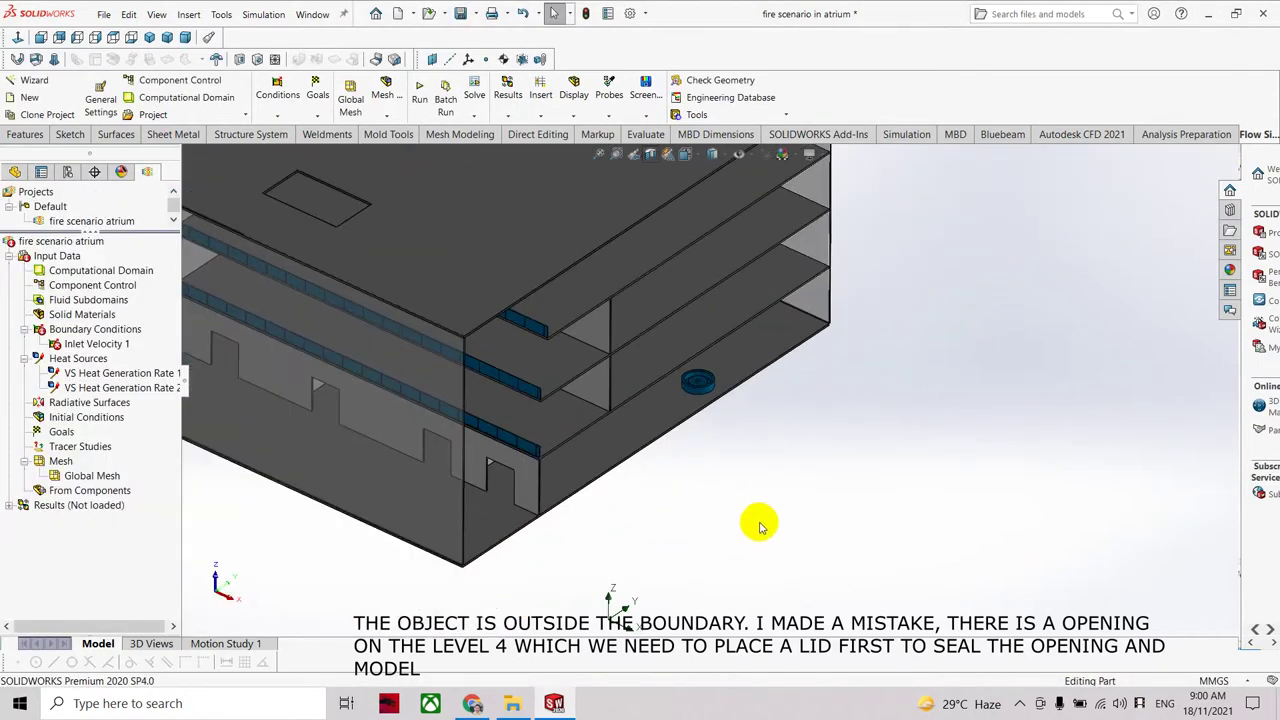
Delete the Inlet Velocity 1 condition again.
{"action": "right_click", "coordinate": [95, 344]}
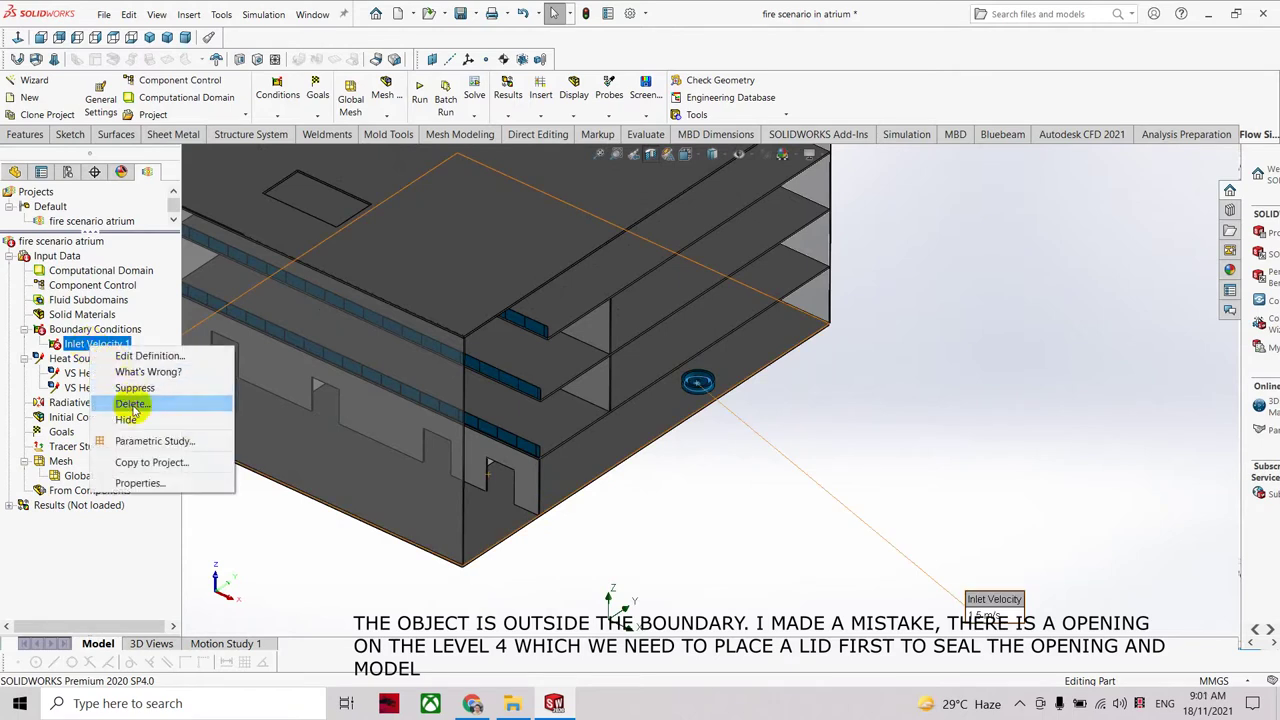
{"action": "left_click", "coordinate": [130, 402]}
{"action": "left_click", "coordinate": [746, 308]}
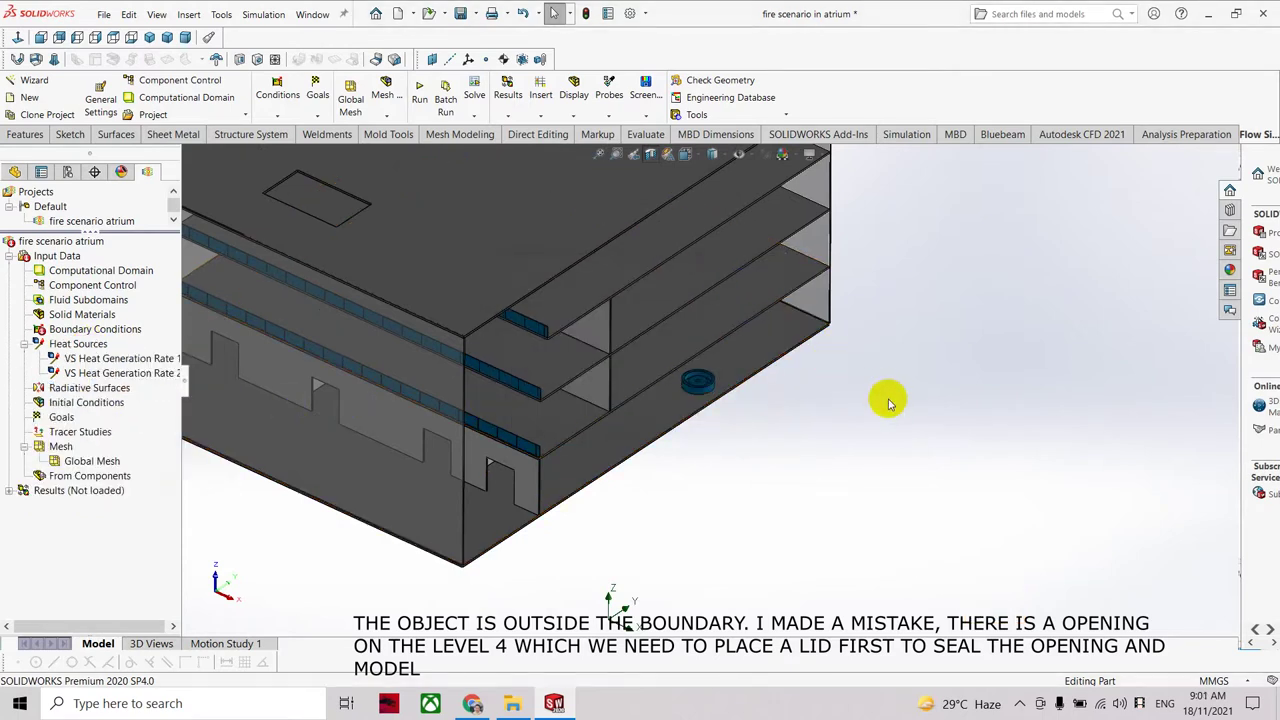
{"action": "mouse_move", "coordinate": [554, 703]}
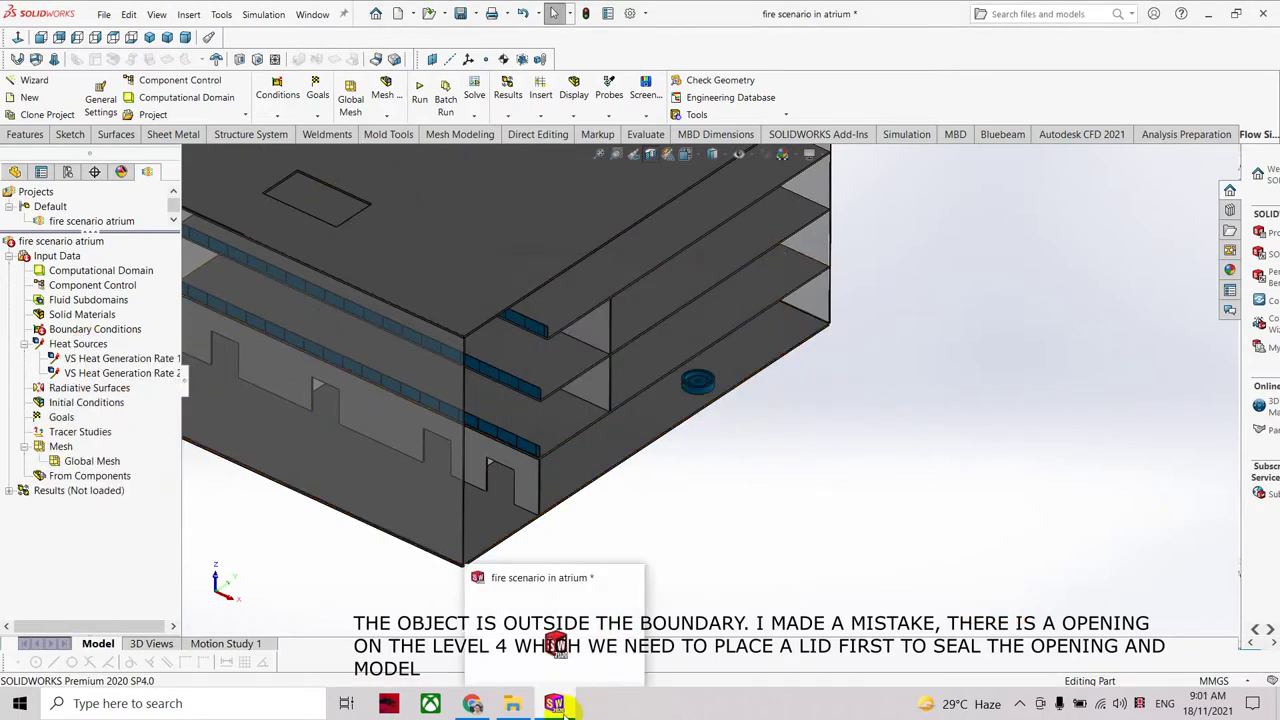
Display and inspect the computational domain, then hide it and view the roof openings.
{"action": "left_click", "coordinate": [135, 270]}
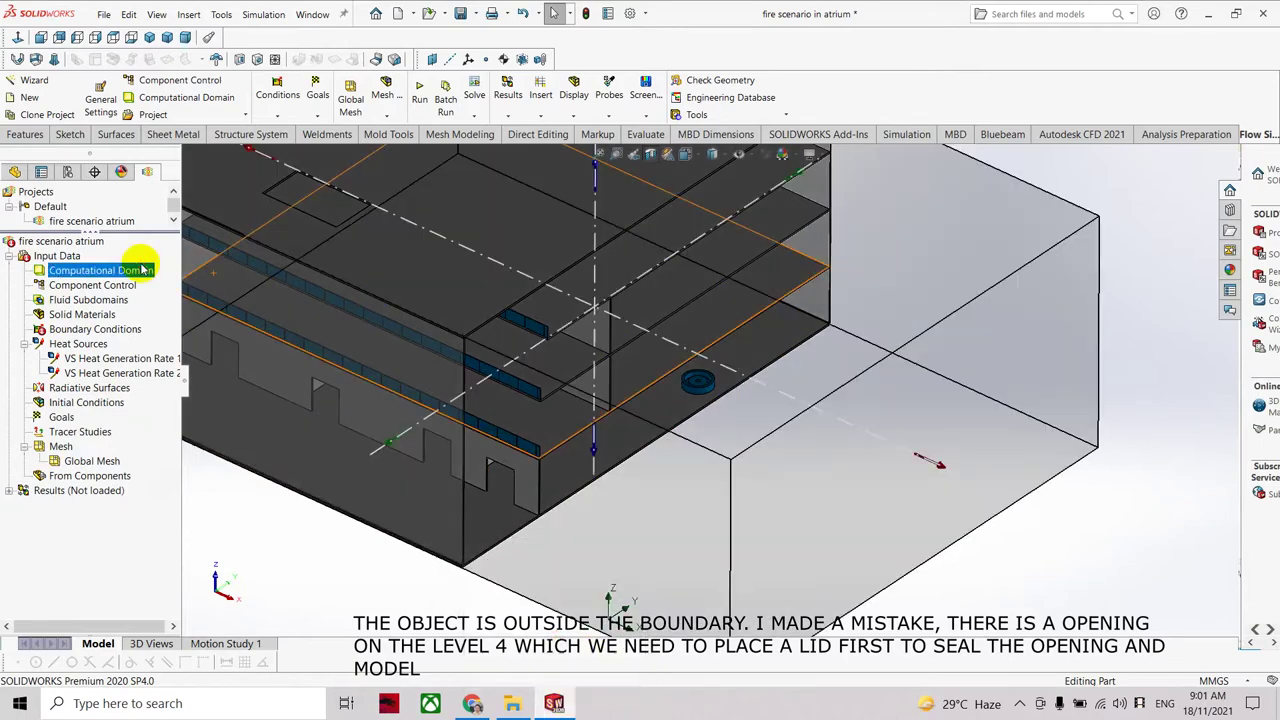
{"action": "middle_click_drag", "start_coordinate": [884, 444], "coordinate": [1122, 283]}
{"action": "mouse_move", "coordinate": [1153, 226]}
{"action": "middle_mouse_down"}
{"action": "mouse_move", "coordinate": [977, 423]}
{"action": "mouse_move", "coordinate": [1170, 316]}
{"action": "mouse_move", "coordinate": [1123, 369]}
{"action": "mouse_move", "coordinate": [957, 463]}
{"action": "mouse_move", "coordinate": [863, 390]}
{"action": "middle_mouse_up"}
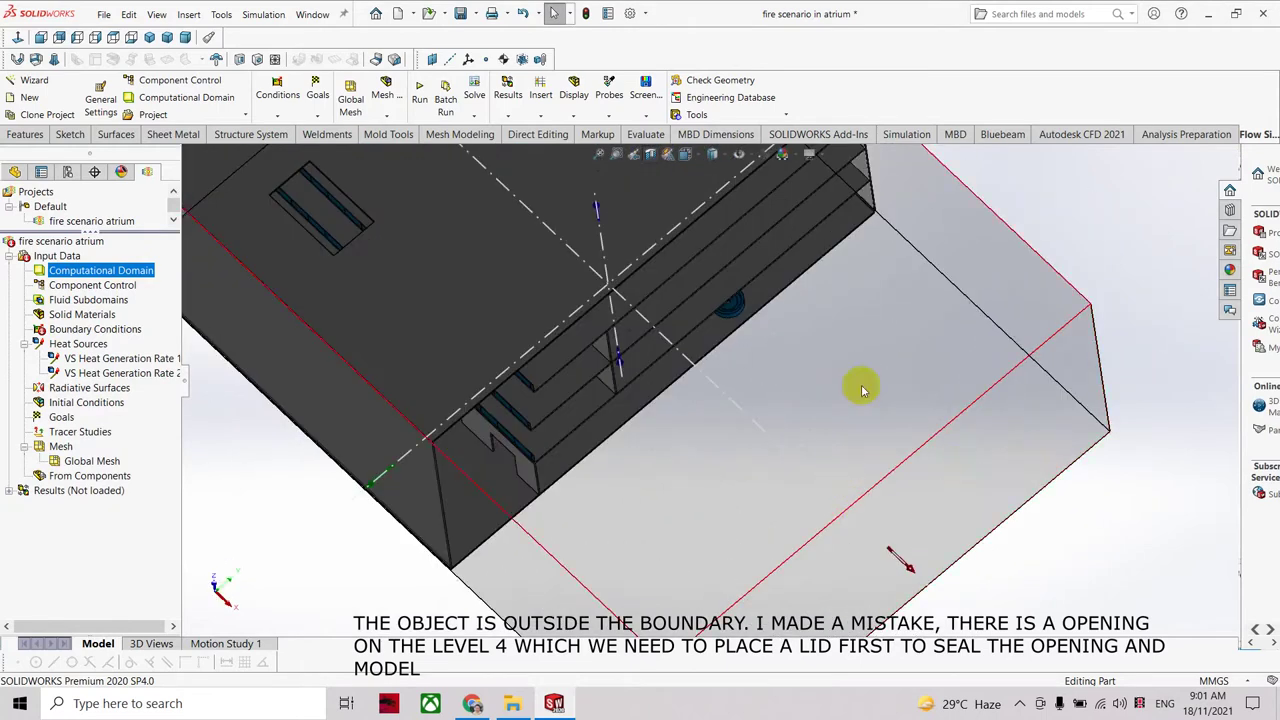
{"action": "left_click", "coordinate": [197, 528]}
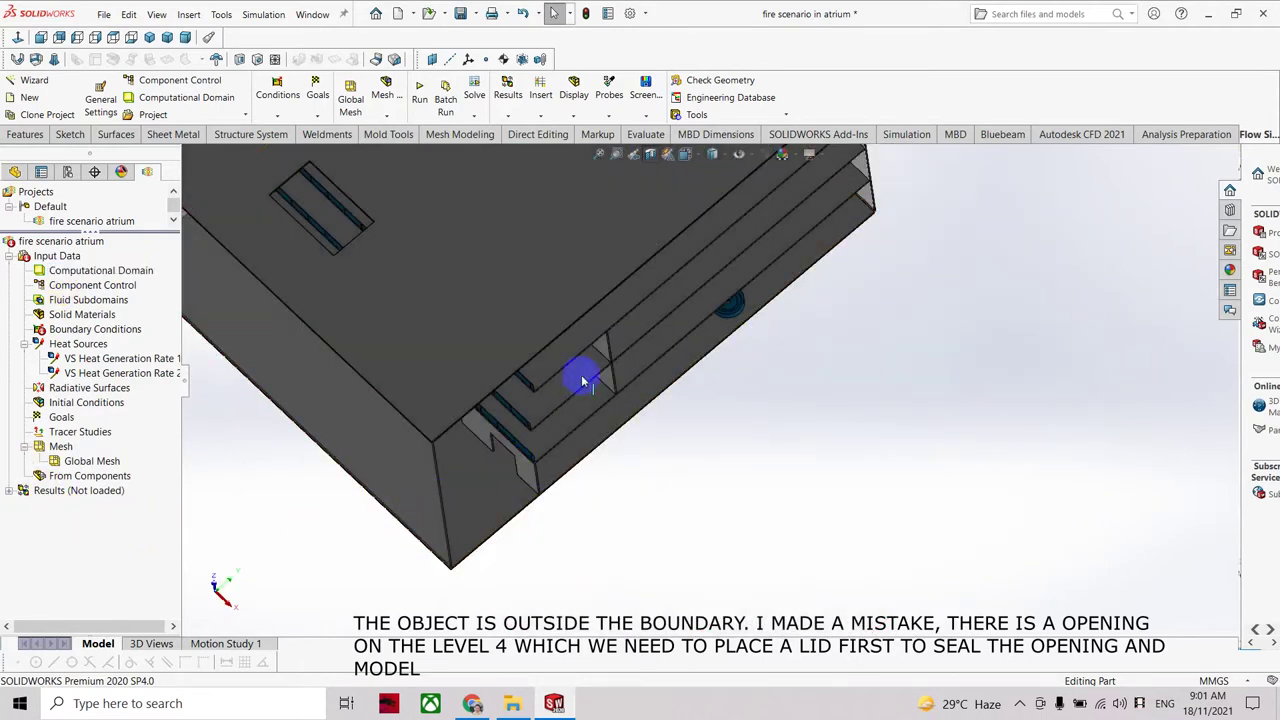
{"action": "left_click", "coordinate": [660, 152]}
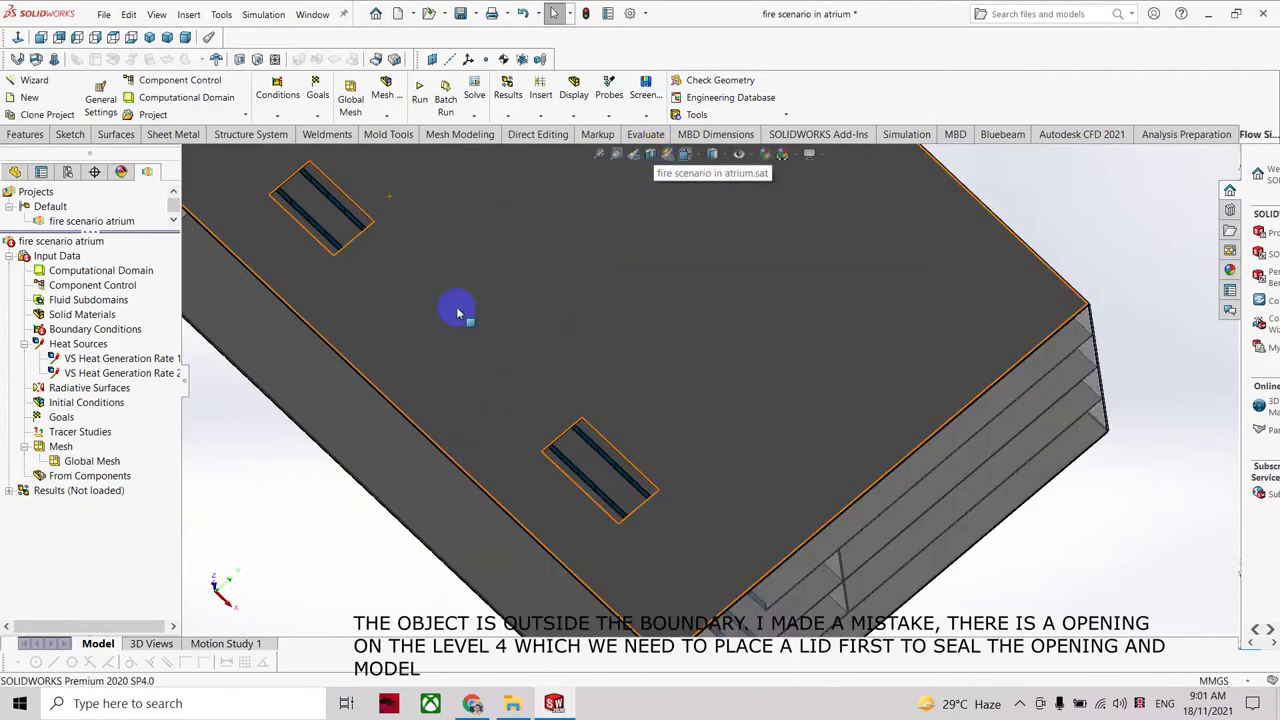
{"action": "mouse_move", "coordinate": [1166, 414]}
{"action": "middle_mouse_down"}
{"action": "mouse_move", "coordinate": [1174, 401]}
{"action": "mouse_move", "coordinate": [1196, 430]}
{"action": "middle_mouse_up"}
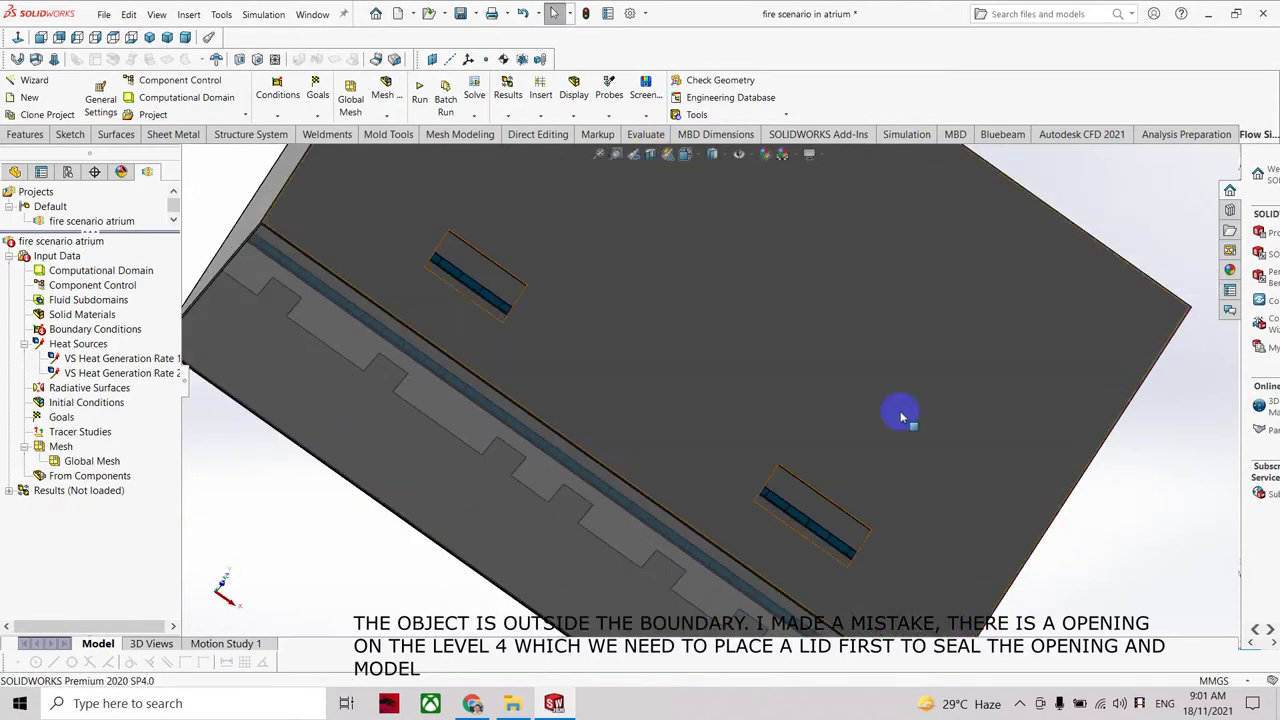
{"action": "left_click", "coordinate": [480, 297]}
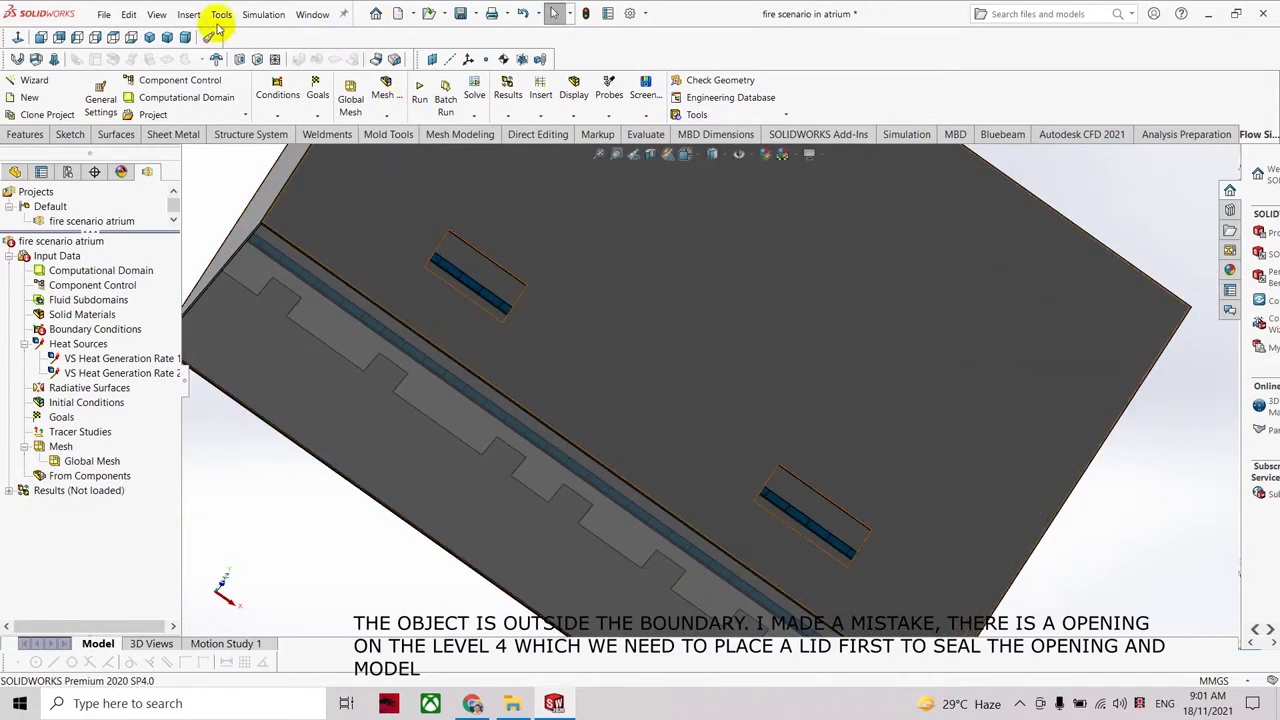
Create lids on the roof's outer face openings and accept resetting the mesh settings.
{"action": "left_click", "coordinate": [221, 14]}
{"action": "left_click", "coordinate": [242, 86]}
{"action": "mouse_move", "coordinate": [461, 293]}
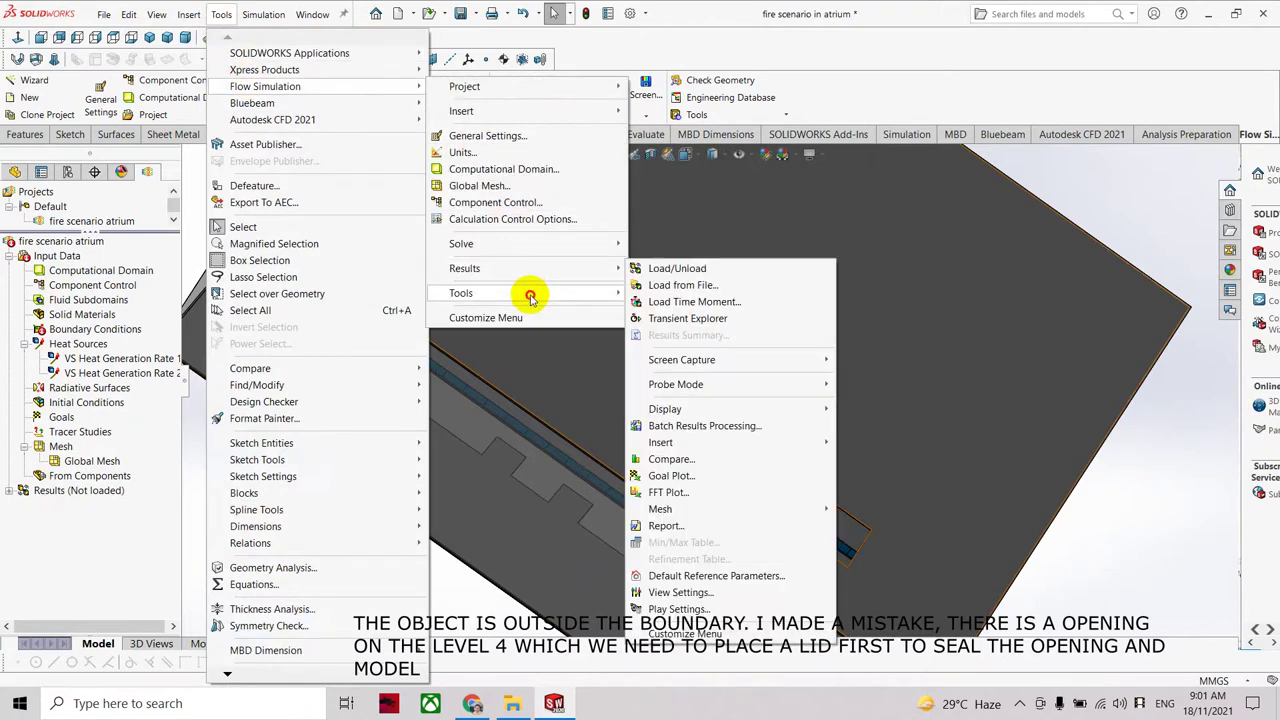
{"action": "left_click", "coordinate": [728, 326]}
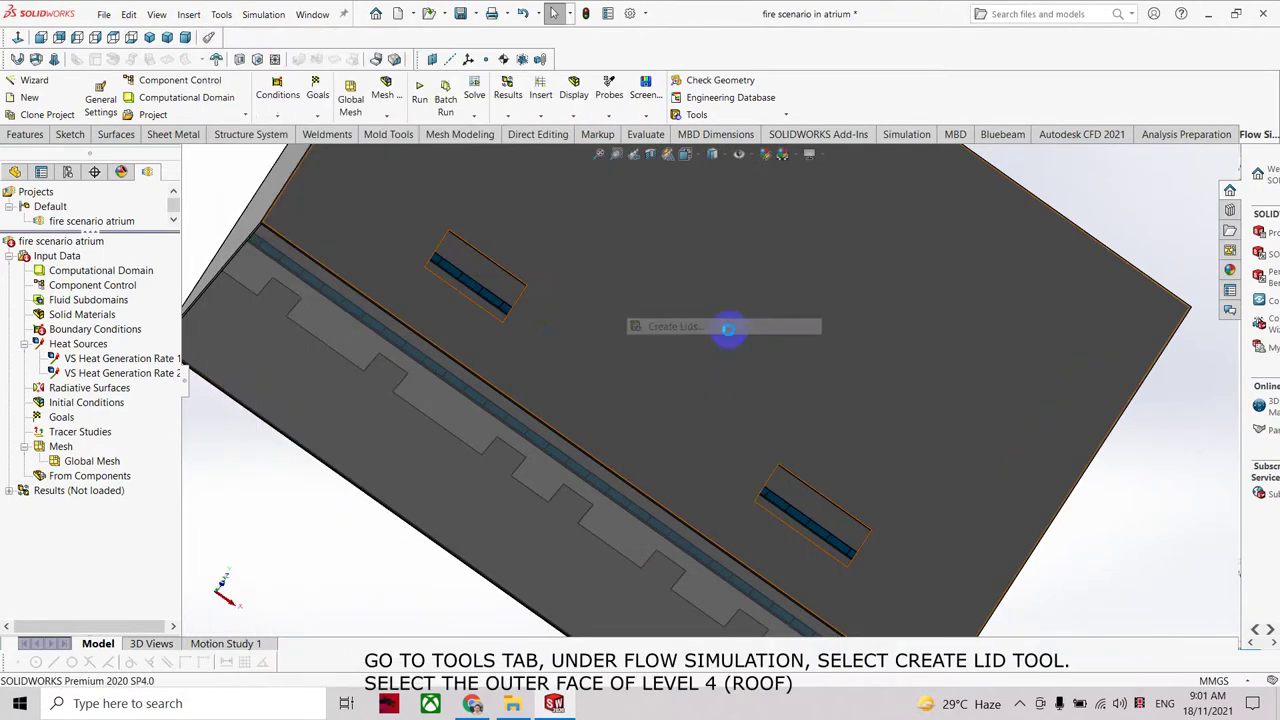
{"action": "left_click", "coordinate": [519, 332]}
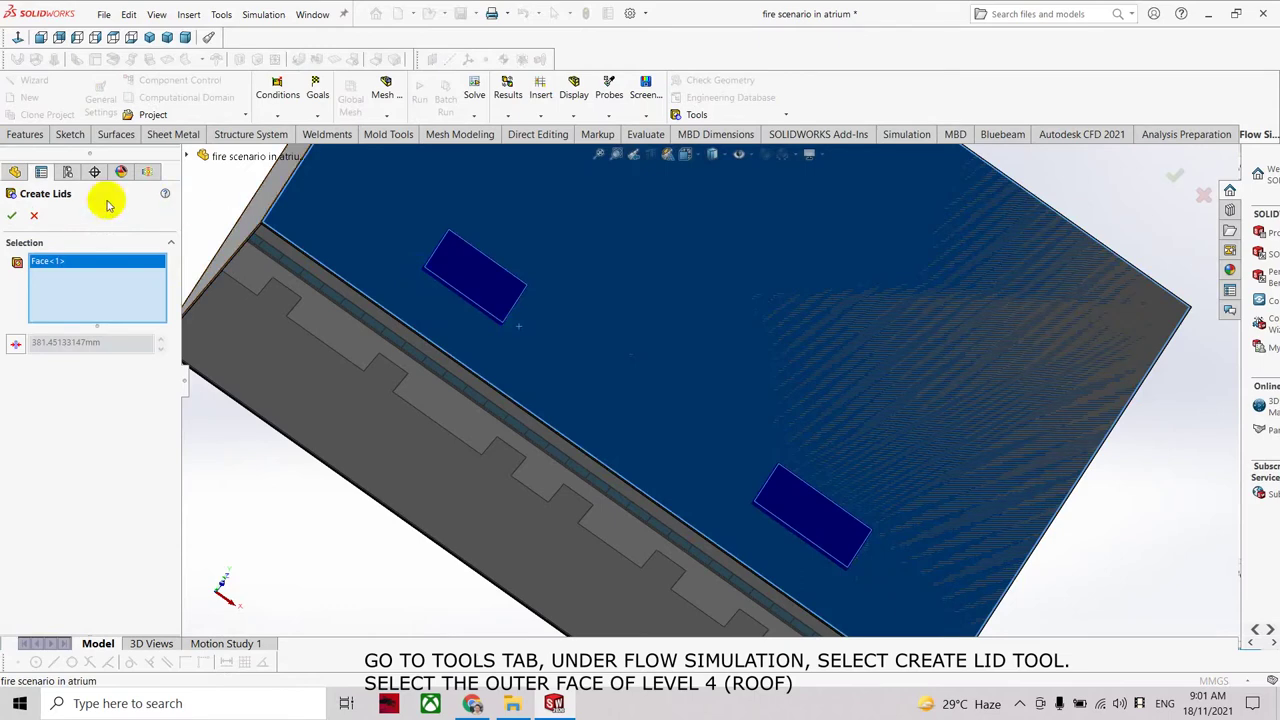
{"action": "left_click", "coordinate": [11, 215]}
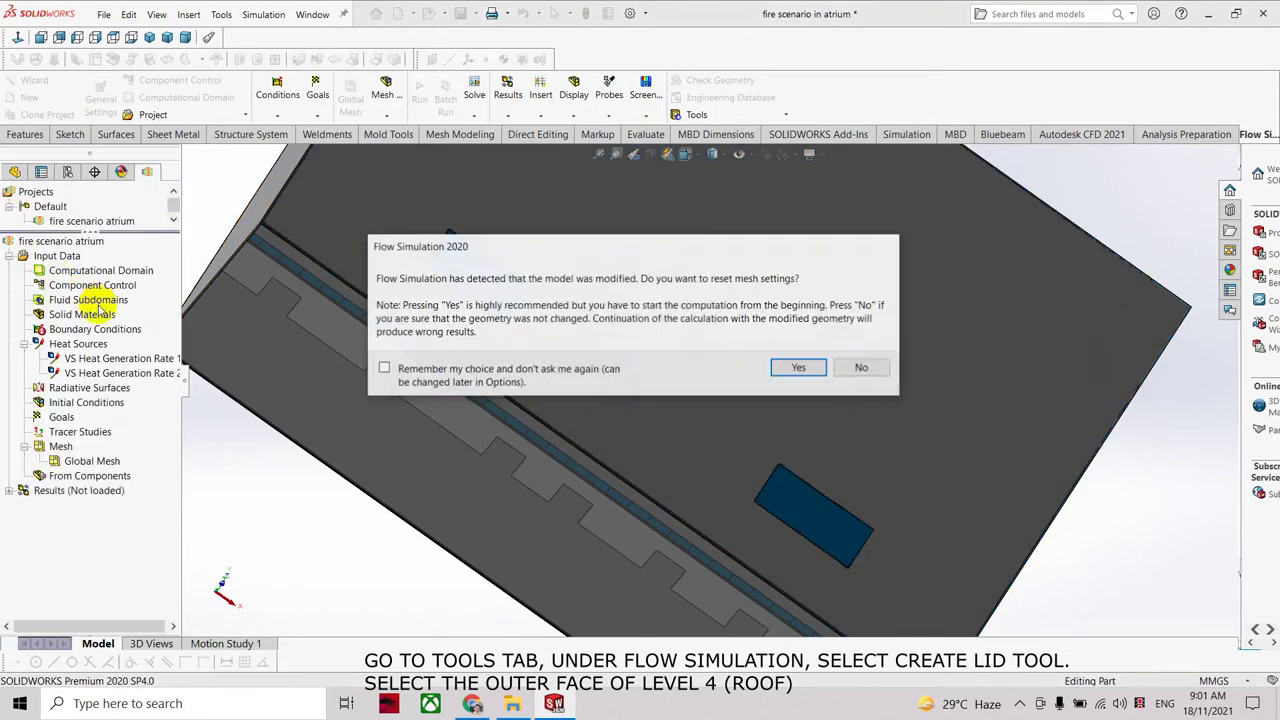
{"action": "left_click", "coordinate": [797, 367]}
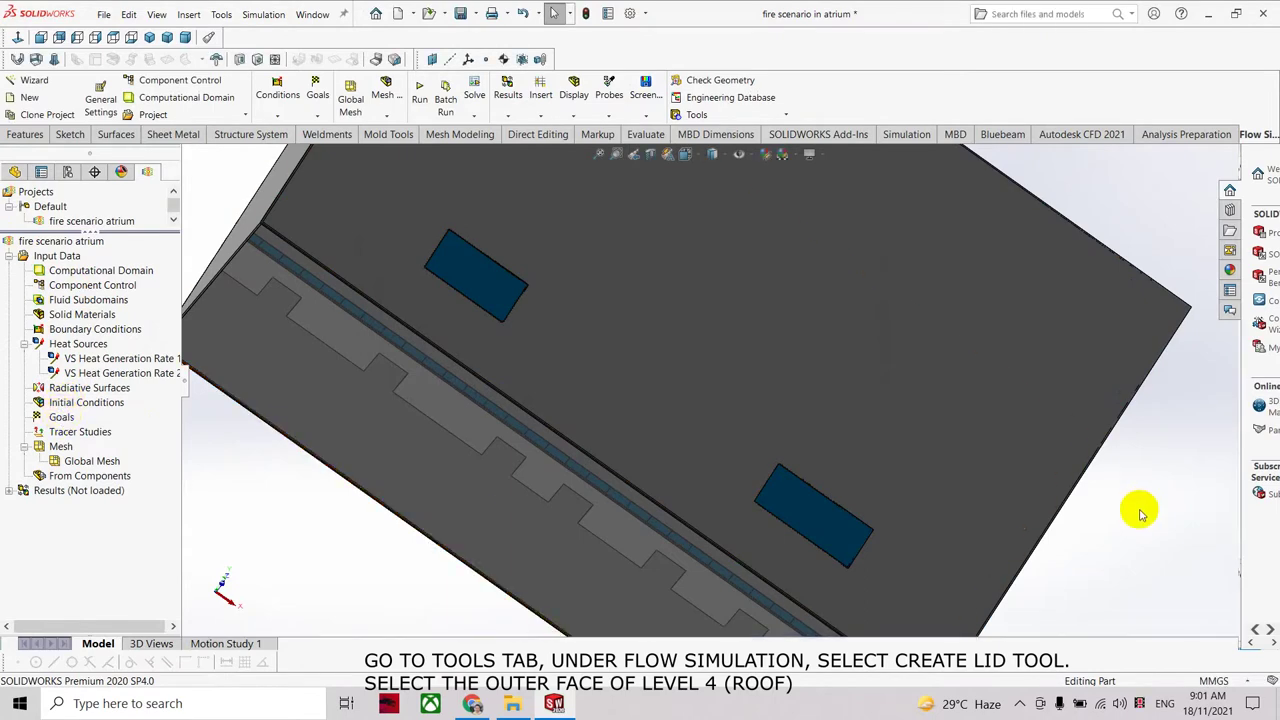
Section the building in isometric view to expose the fire cylinder inside.
{"action": "key", "text": "ctrl+7"}
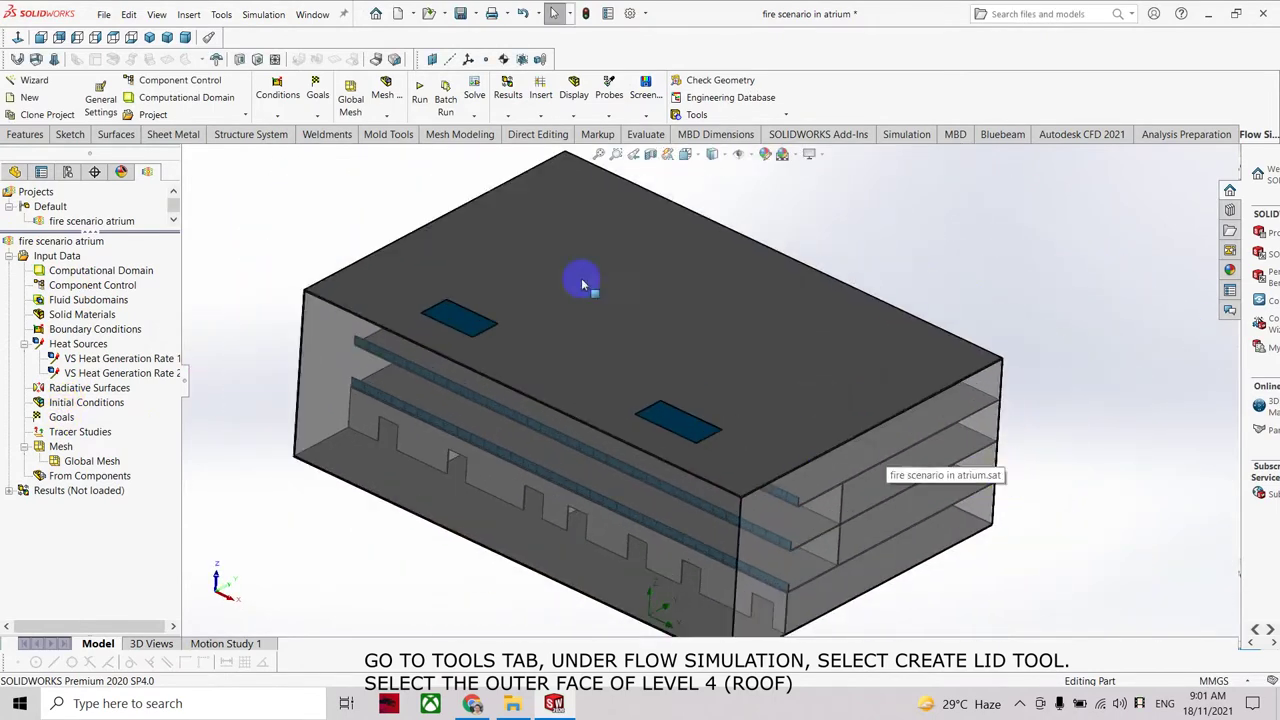
{"action": "left_click", "coordinate": [650, 155]}
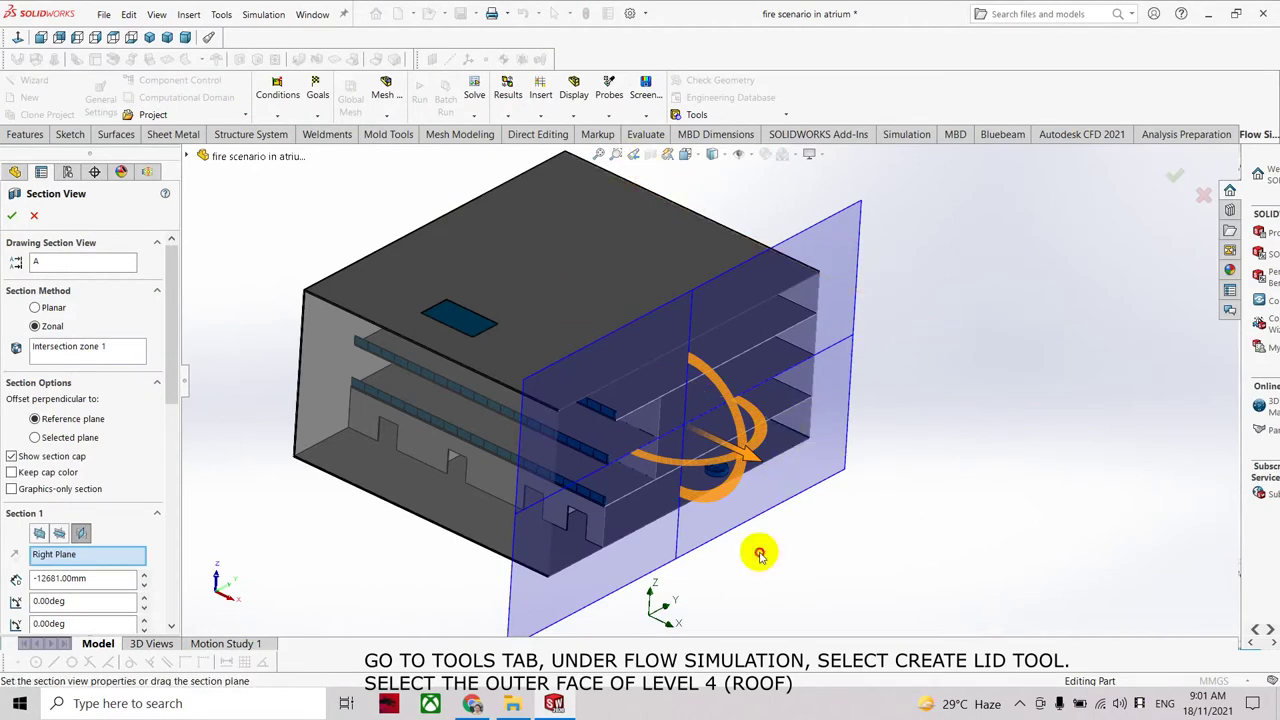
{"action": "scroll", "coordinate": [740, 548], "scroll_direction": "down", "scroll_amount": 2}
{"action": "scroll", "coordinate": [714, 494], "scroll_direction": "down", "scroll_amount": 3}
{"action": "scroll", "coordinate": [717, 413], "scroll_direction": "down", "scroll_amount": 3}
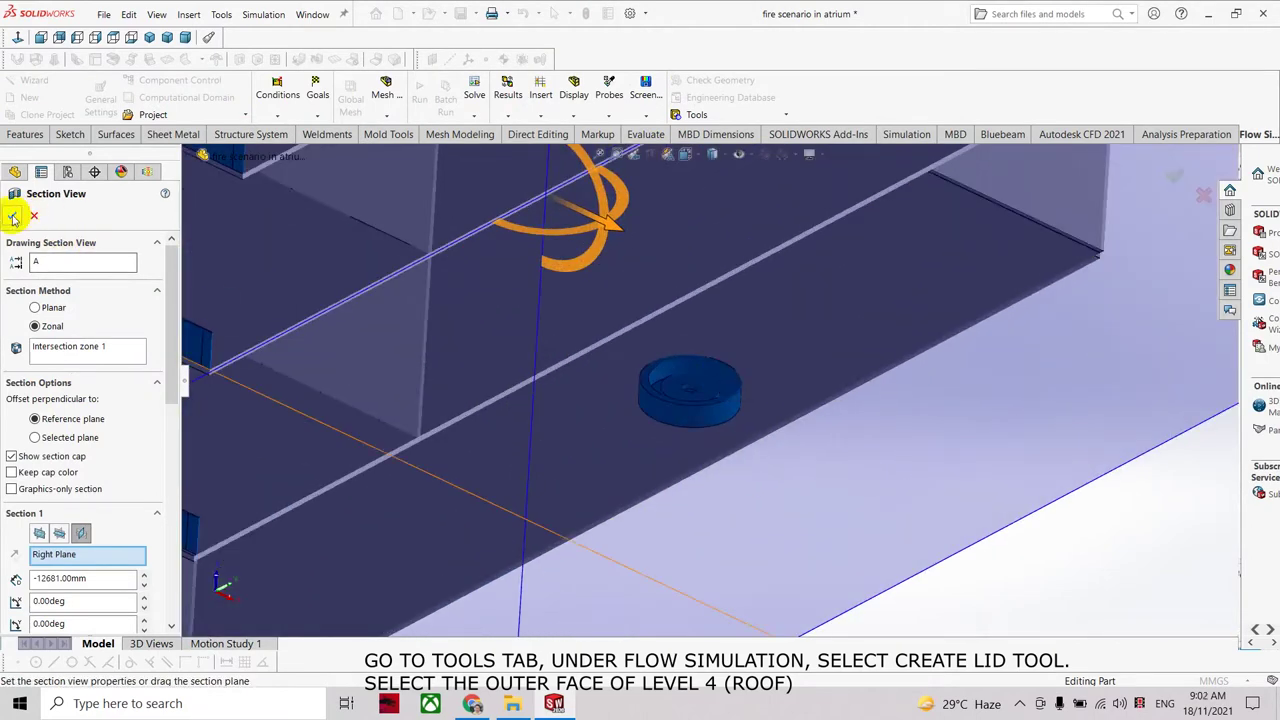
{"action": "left_click", "coordinate": [12, 215]}
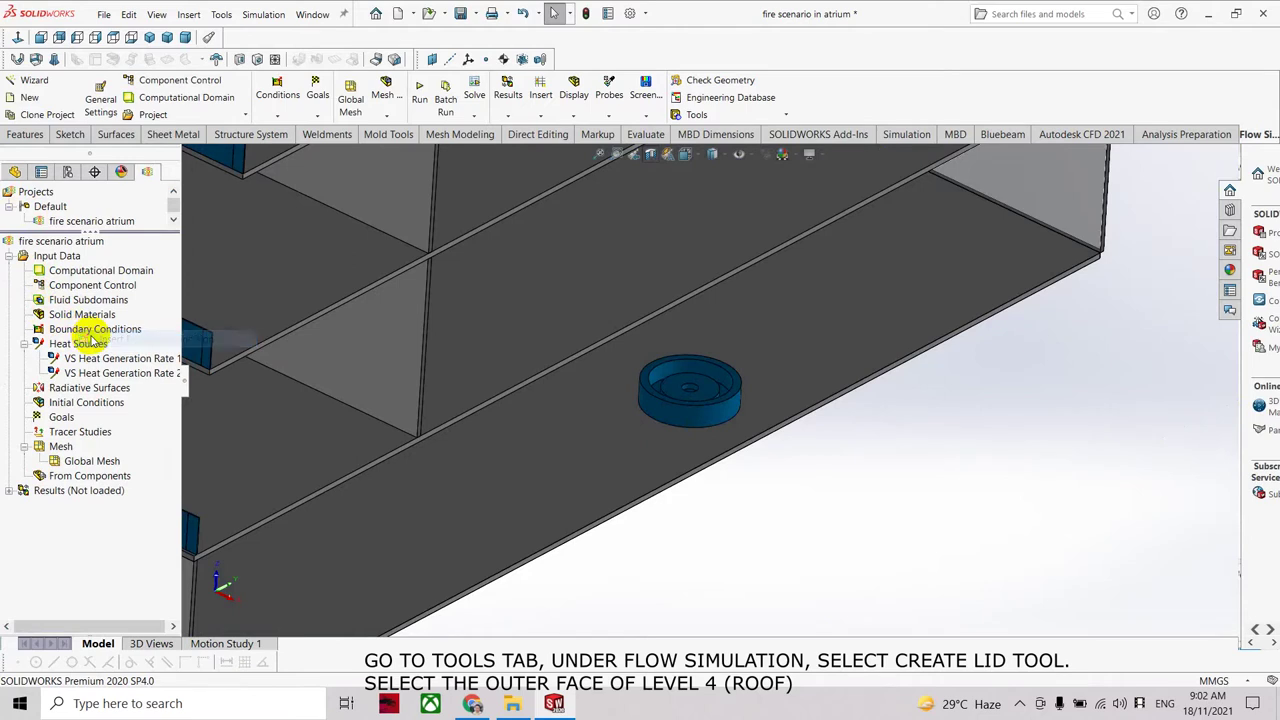
{"action": "double_click", "coordinate": [92, 331]}
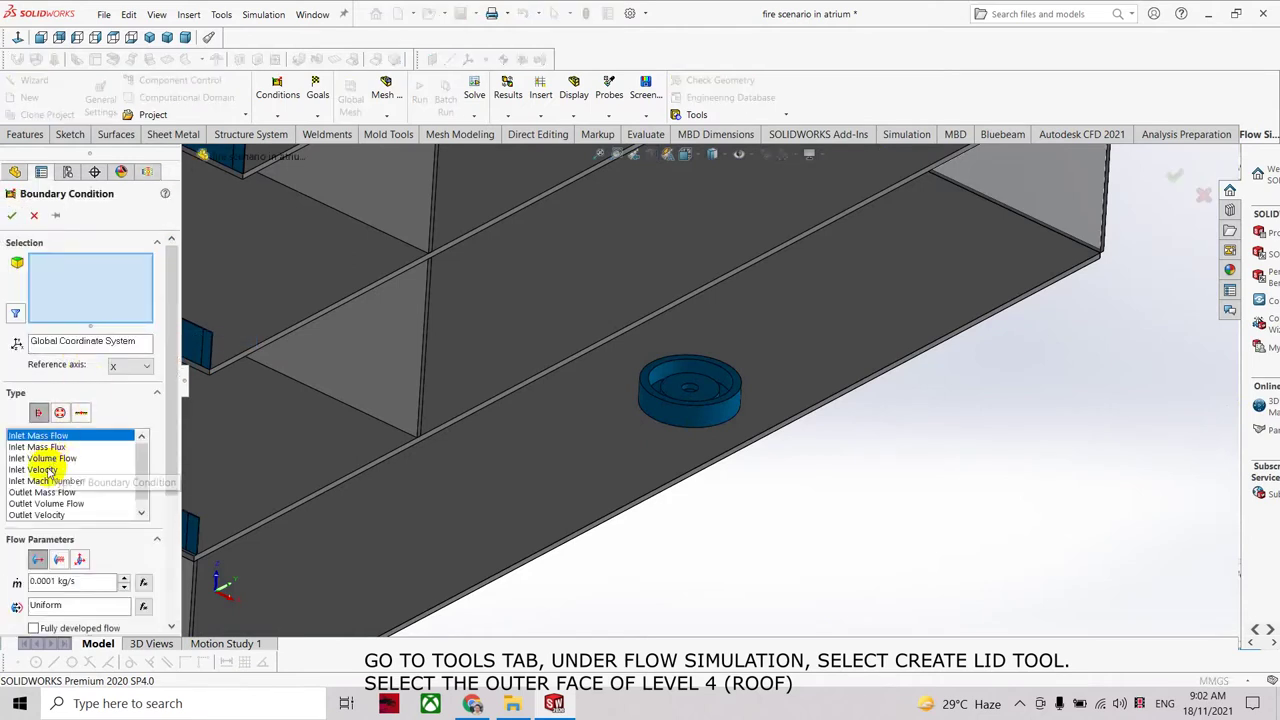
Apply a 1.5 m/s Inlet Velocity to the cylinder's inner face.
{"action": "left_click", "coordinate": [40, 469]}
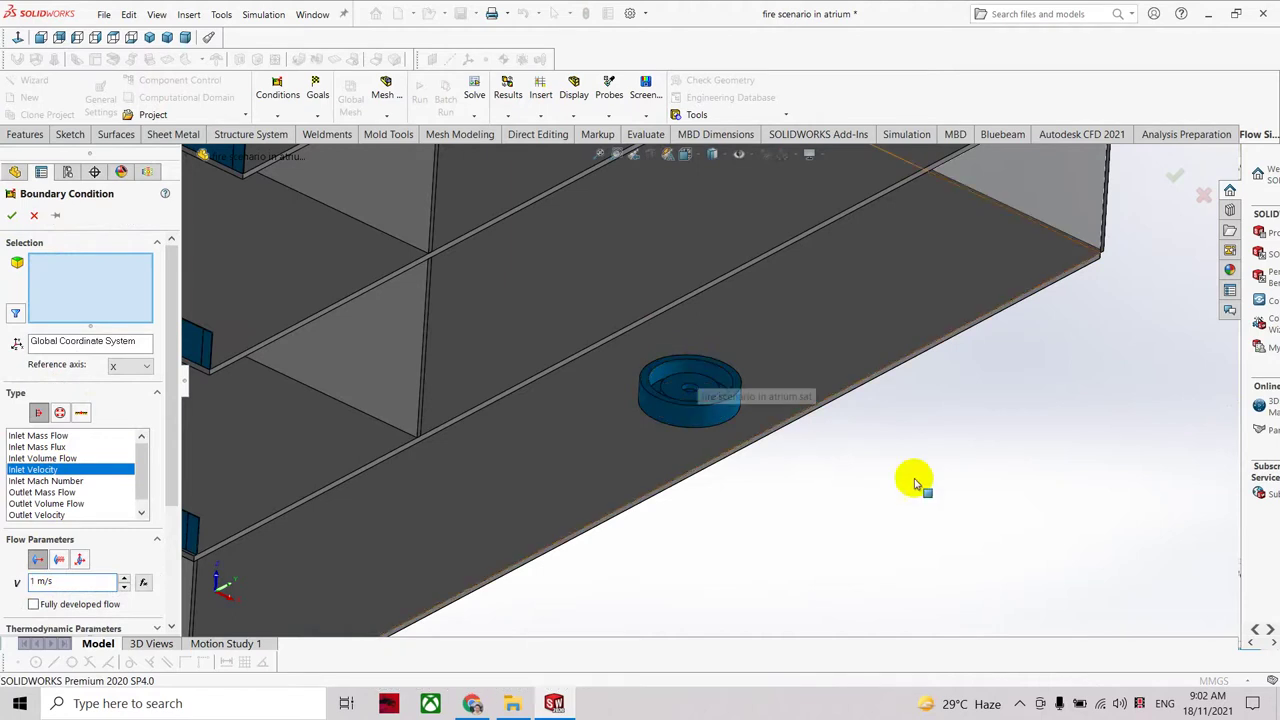
{"action": "left_click", "coordinate": [723, 401]}
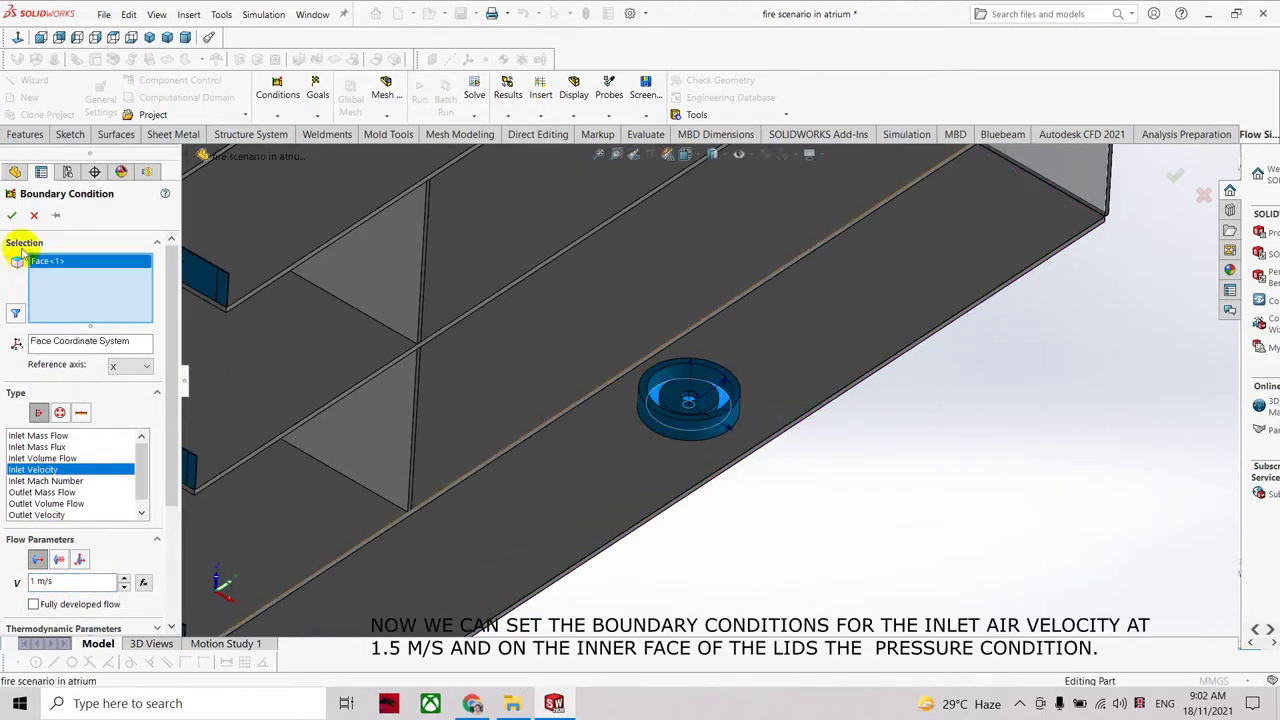
{"action": "left_click", "coordinate": [9, 217]}
{"action": "scroll", "coordinate": [940, 490], "scroll_direction": "up", "scroll_amount": 5}
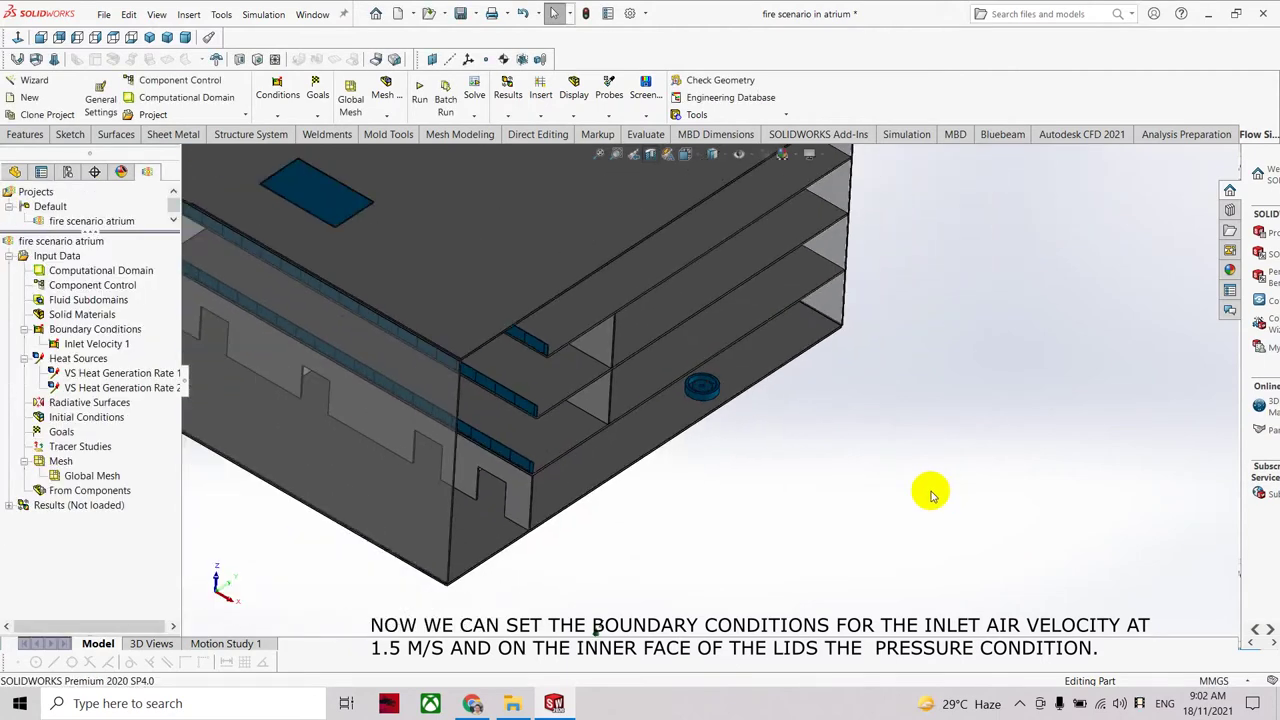
{"action": "scroll", "coordinate": [729, 337], "scroll_direction": "down", "scroll_amount": 2}
{"action": "scroll", "coordinate": [663, 451], "scroll_direction": "down", "scroll_amount": 3}
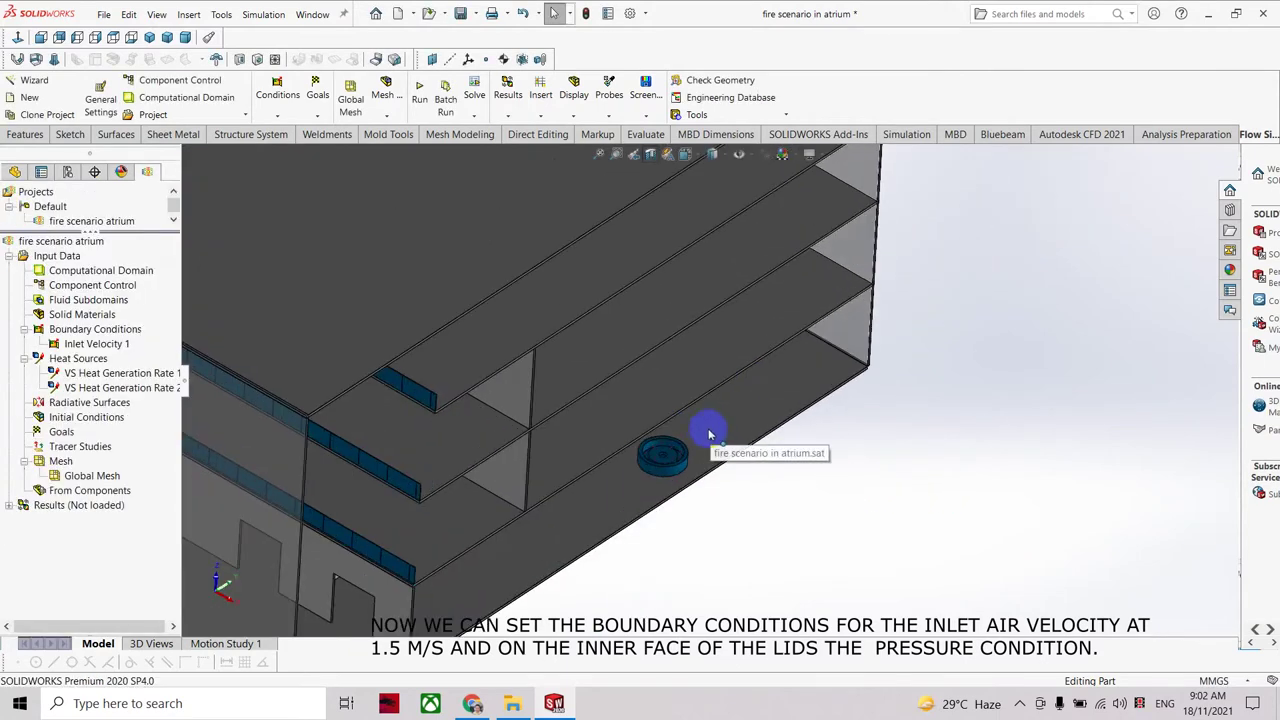
{"action": "scroll", "coordinate": [663, 451], "scroll_direction": "down", "scroll_amount": 2}
Review Inlet Velocity 1's pressure and temperature settings and confirm them.
{"action": "right_click", "coordinate": [110, 345]}
{"action": "left_click", "coordinate": [205, 355]}
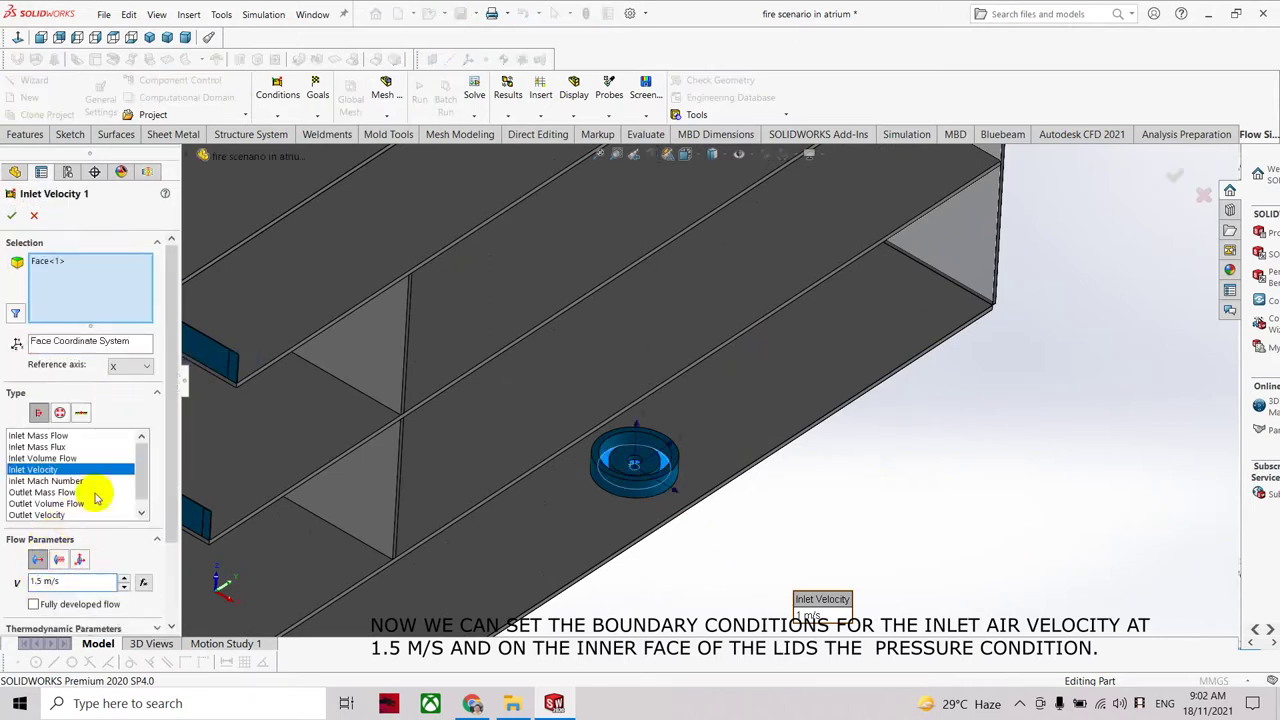
{"action": "left_click_drag", "start_coordinate": [171, 471], "coordinate": [174, 600]}
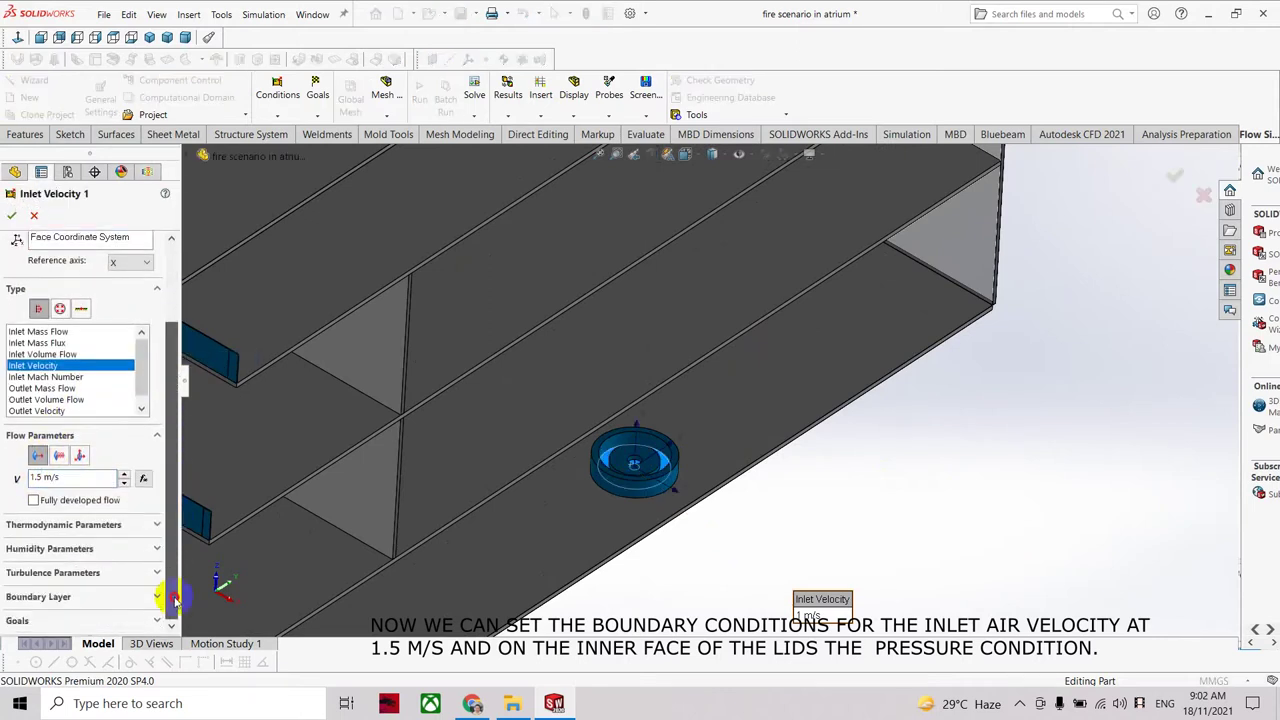
{"action": "left_click", "coordinate": [157, 526]}
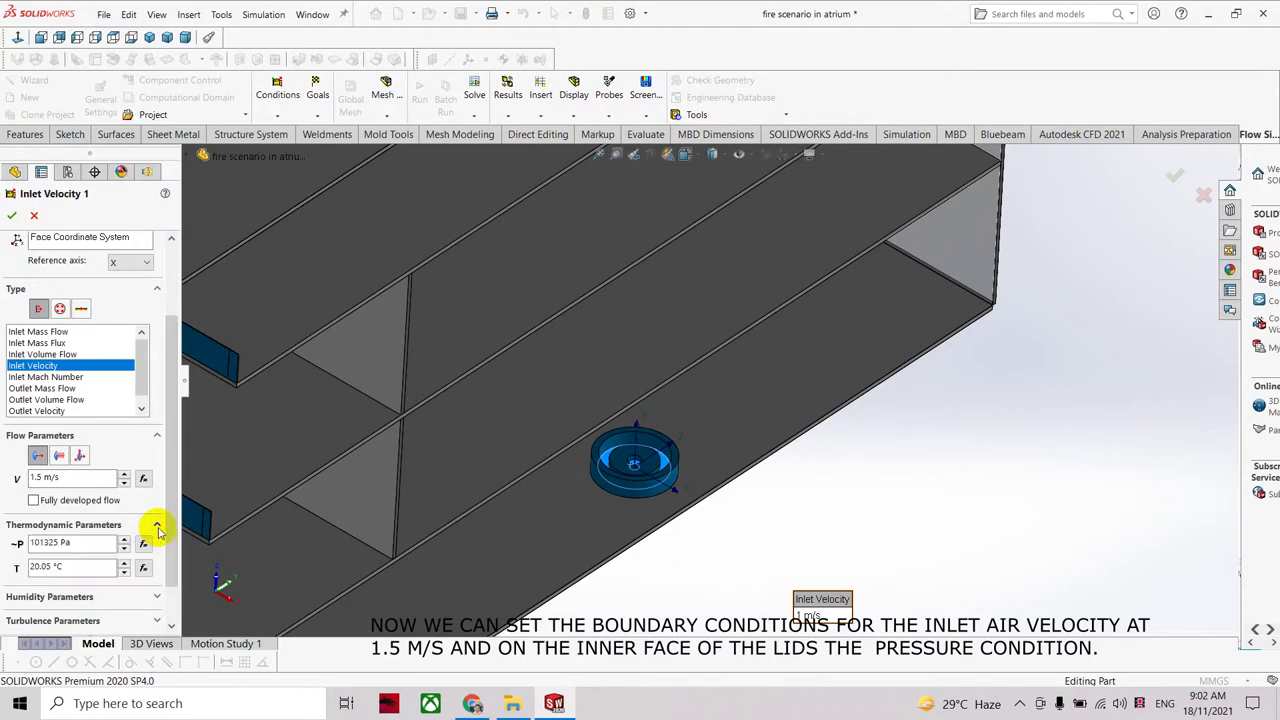
{"action": "left_click", "coordinate": [13, 218]}
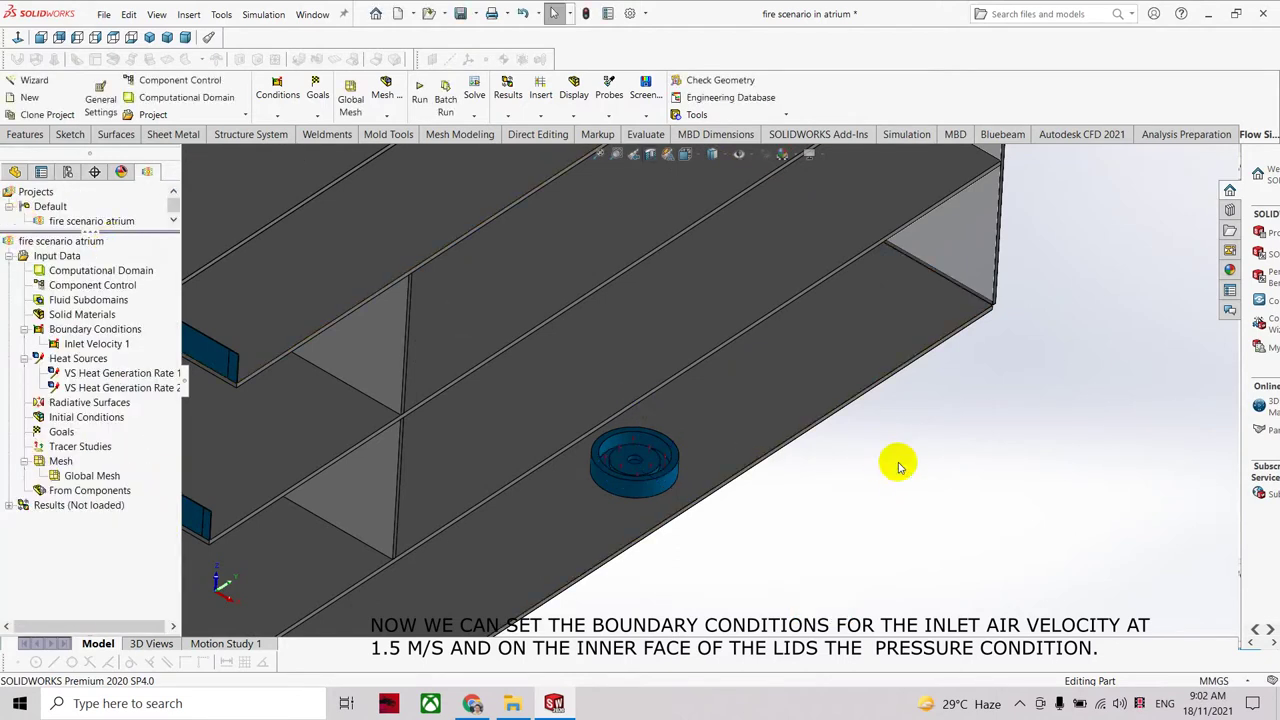
Turn off the section cut to show the whole building in isometric view.
{"action": "key", "text": "ctrl+7"}
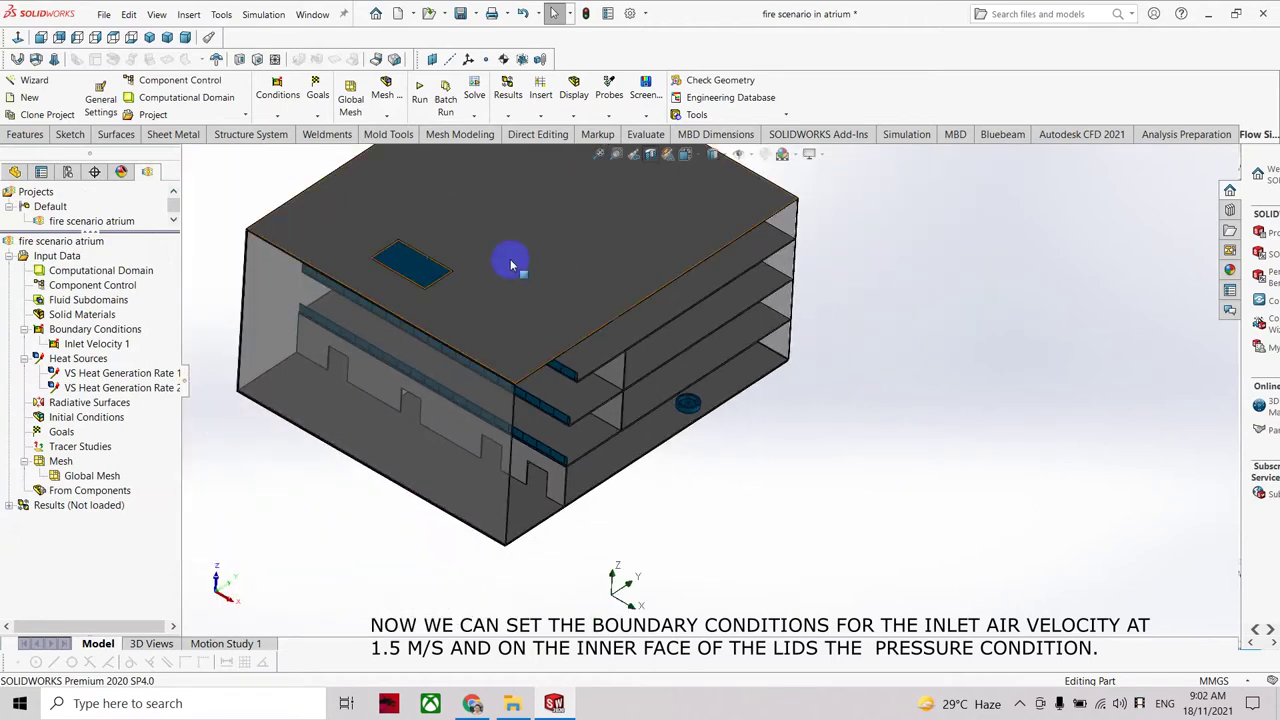
{"action": "left_click", "coordinate": [651, 155]}
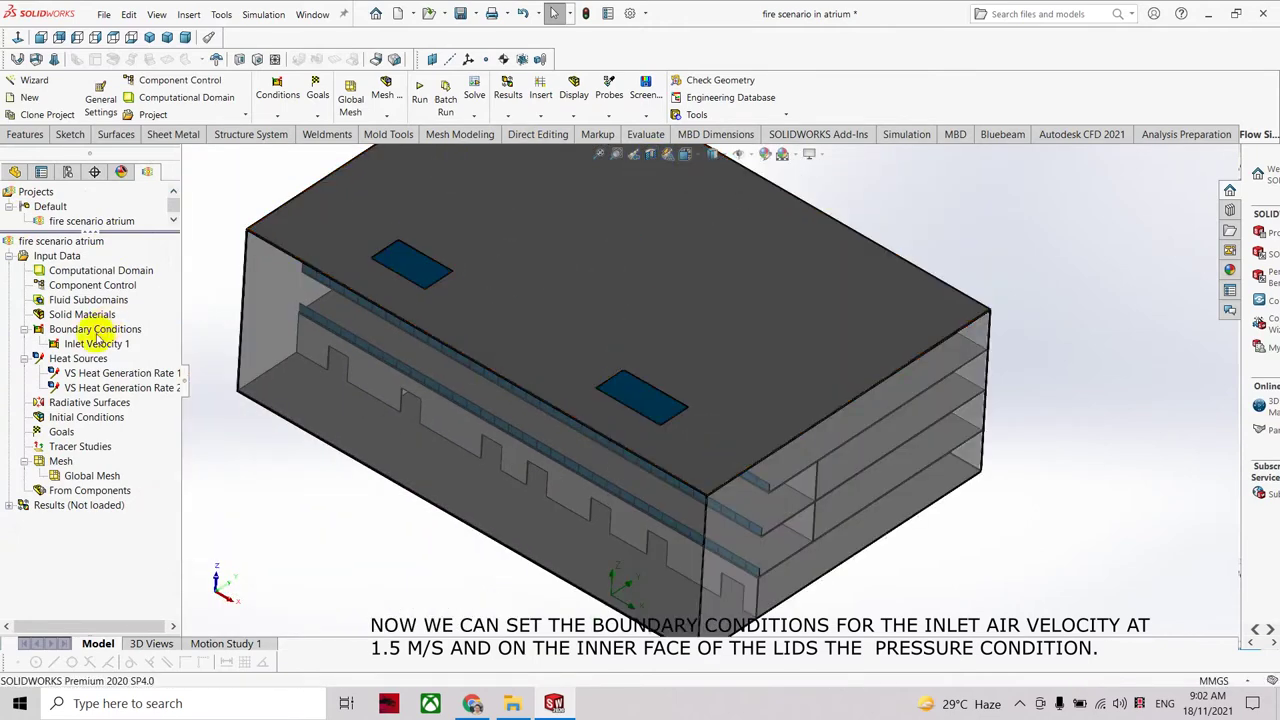
{"action": "right_click", "coordinate": [88, 333]}
{"action": "left_click", "coordinate": [115, 343]}
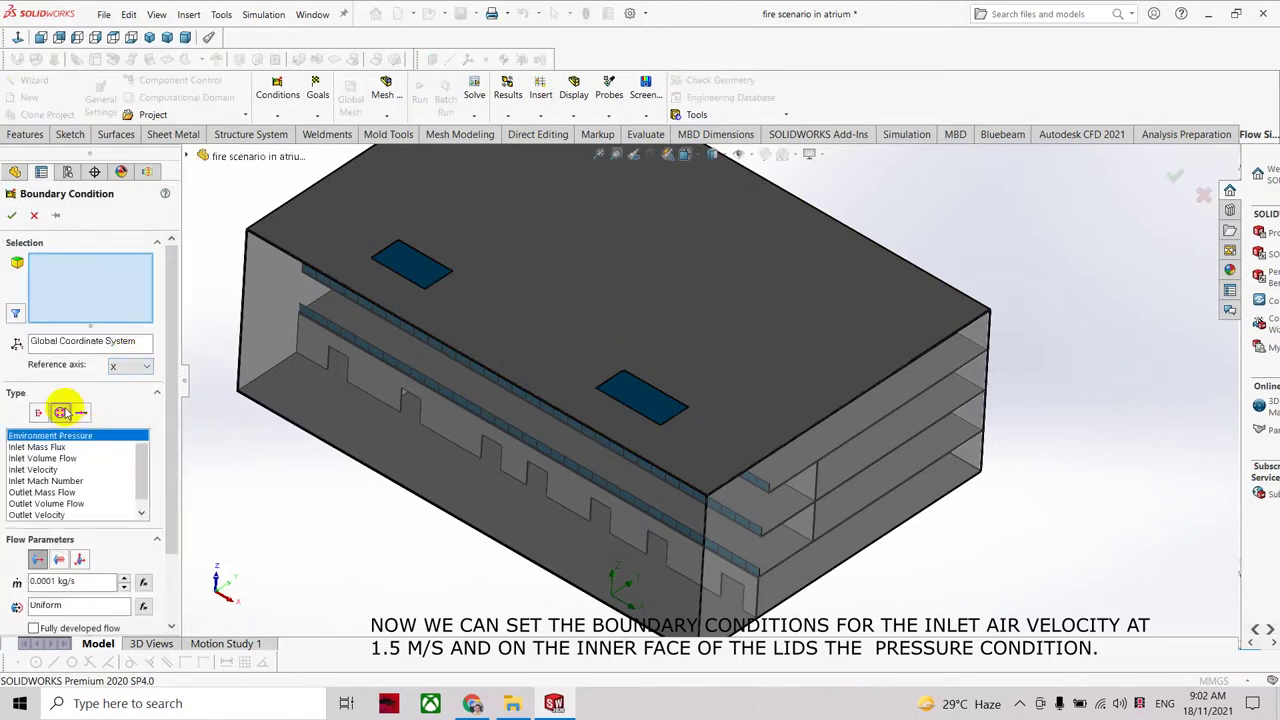
Apply Environment Pressure at 24 °C to both roof lid faces, then orbit to check.
{"action": "left_click", "coordinate": [62, 412]}
{"action": "type", "text": "24"}
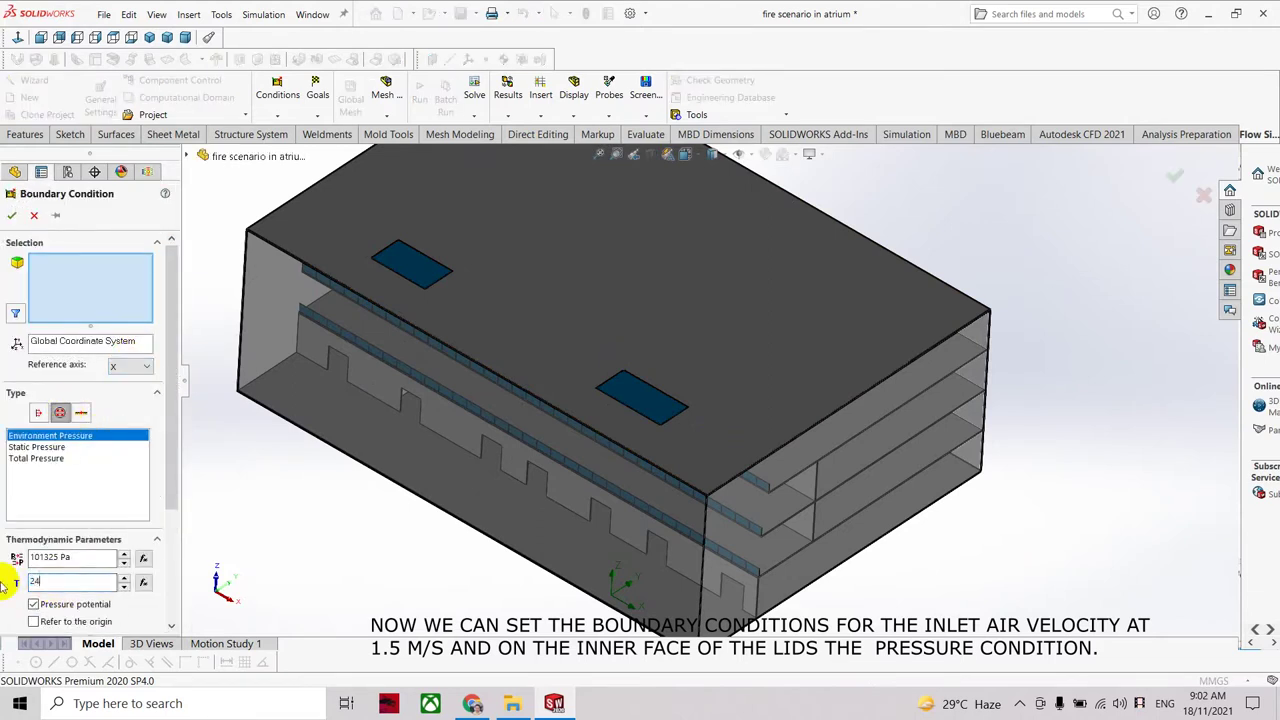
{"action": "right_click", "coordinate": [420, 255]}
{"action": "left_click", "coordinate": [500, 300]}
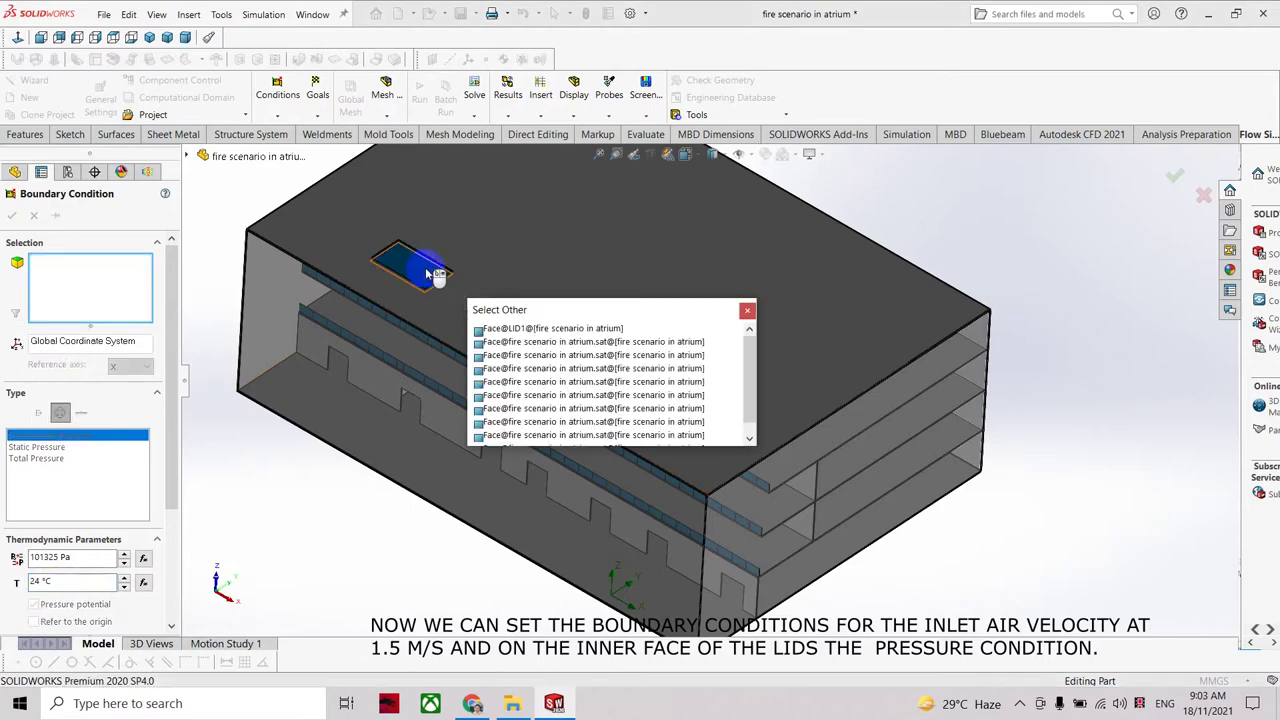
{"action": "left_click", "coordinate": [428, 272]}
{"action": "right_click", "coordinate": [640, 398]}
{"action": "left_click", "coordinate": [680, 446]}
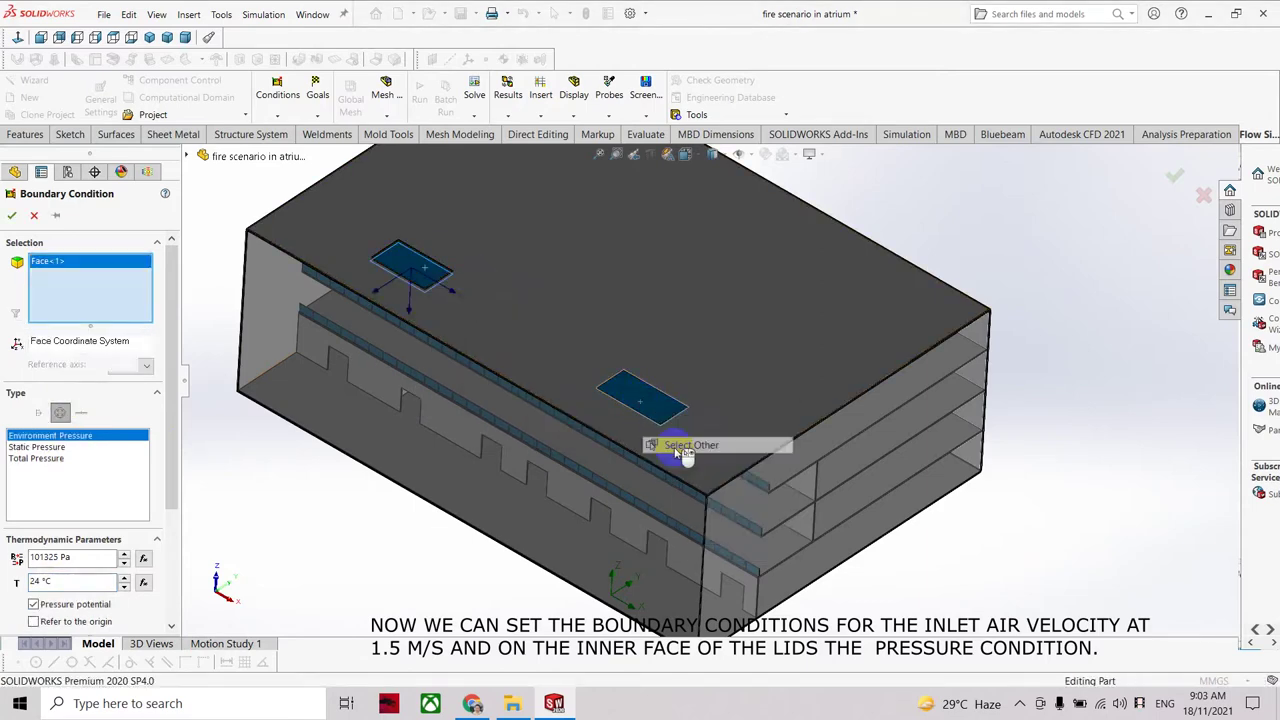
{"action": "left_click", "coordinate": [640, 400]}
{"action": "left_click", "coordinate": [12, 215]}
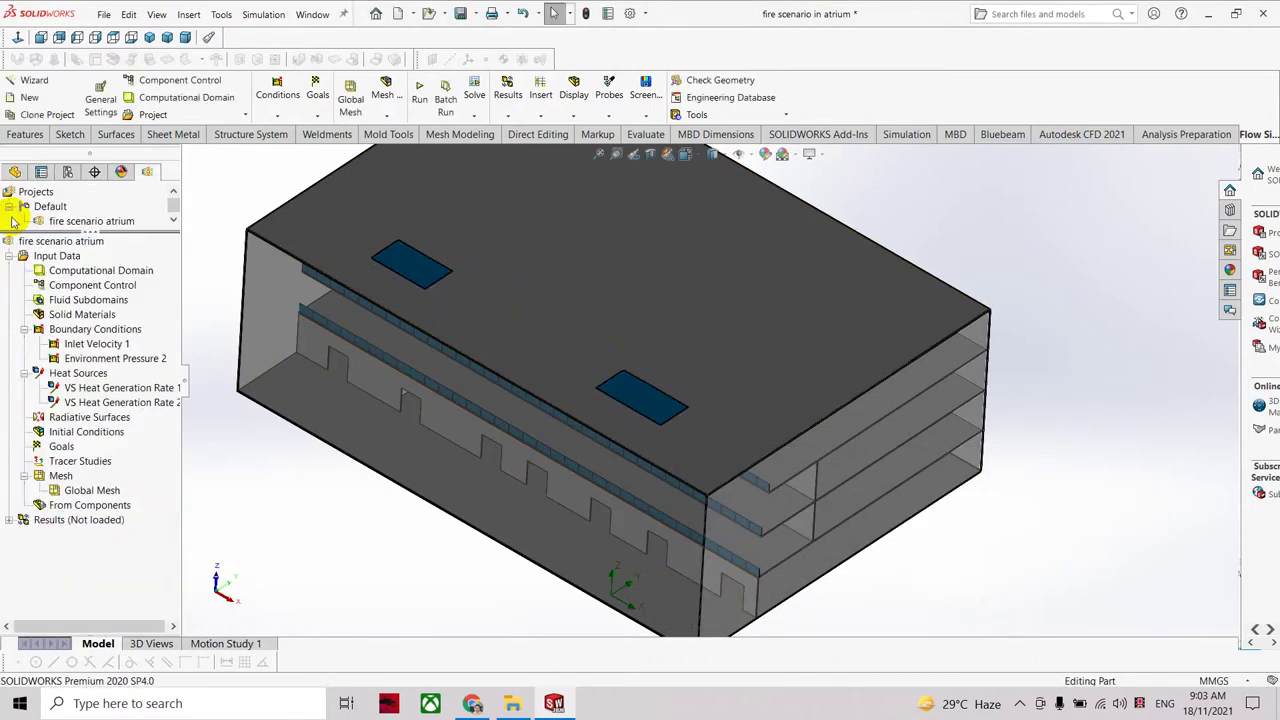
{"action": "mouse_move", "coordinate": [920, 529]}
{"action": "middle_mouse_down"}
{"action": "mouse_move", "coordinate": [998, 390]}
{"action": "mouse_move", "coordinate": [921, 403]}
{"action": "mouse_move", "coordinate": [924, 455]}
{"action": "middle_mouse_up"}
{"action": "middle_click_drag", "start_coordinate": [901, 458], "coordinate": [915, 469]}
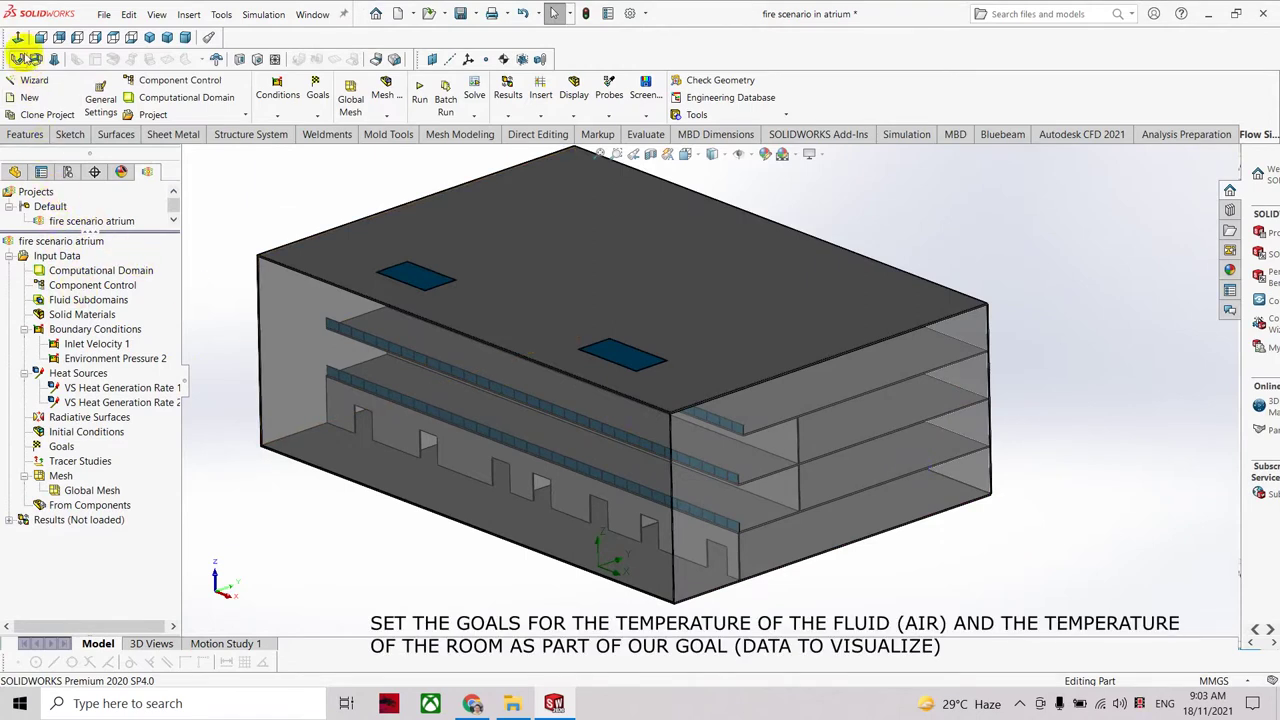
Insert global goals: average fluid temperature, average total temperature, volume flow rate, average velocity.
{"action": "right_click", "coordinate": [61, 446]}
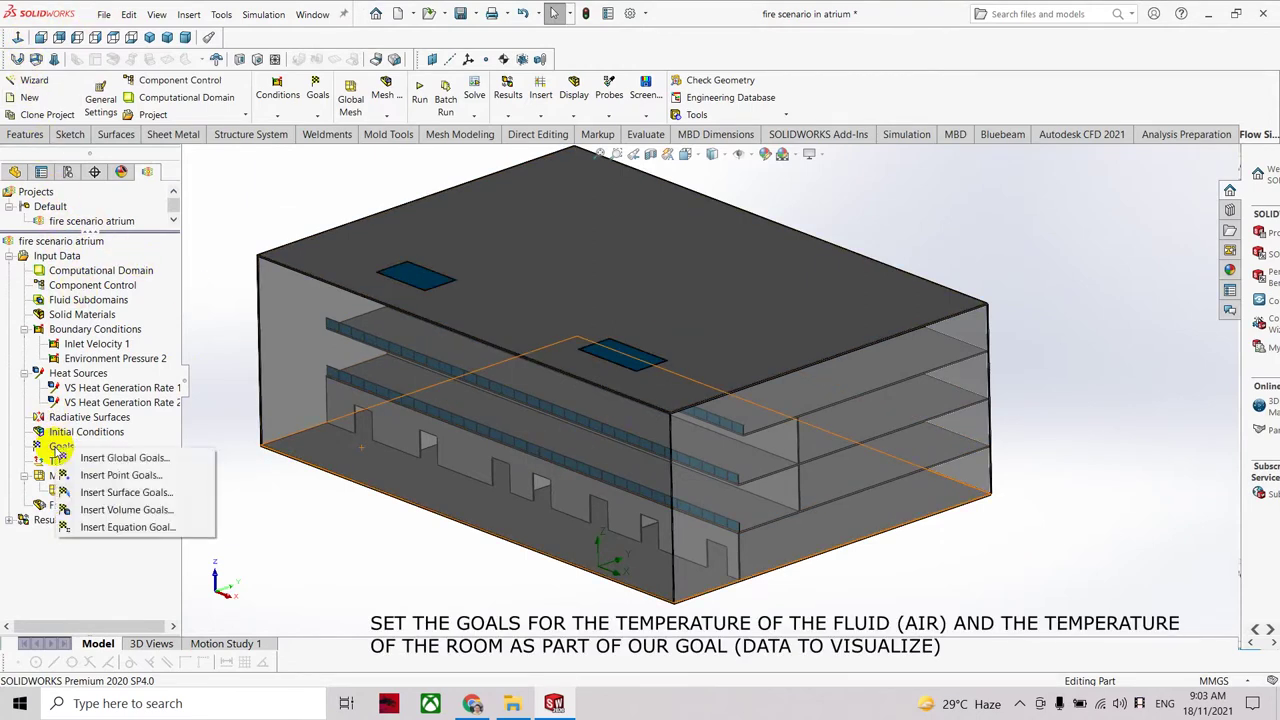
{"action": "left_click", "coordinate": [97, 457]}
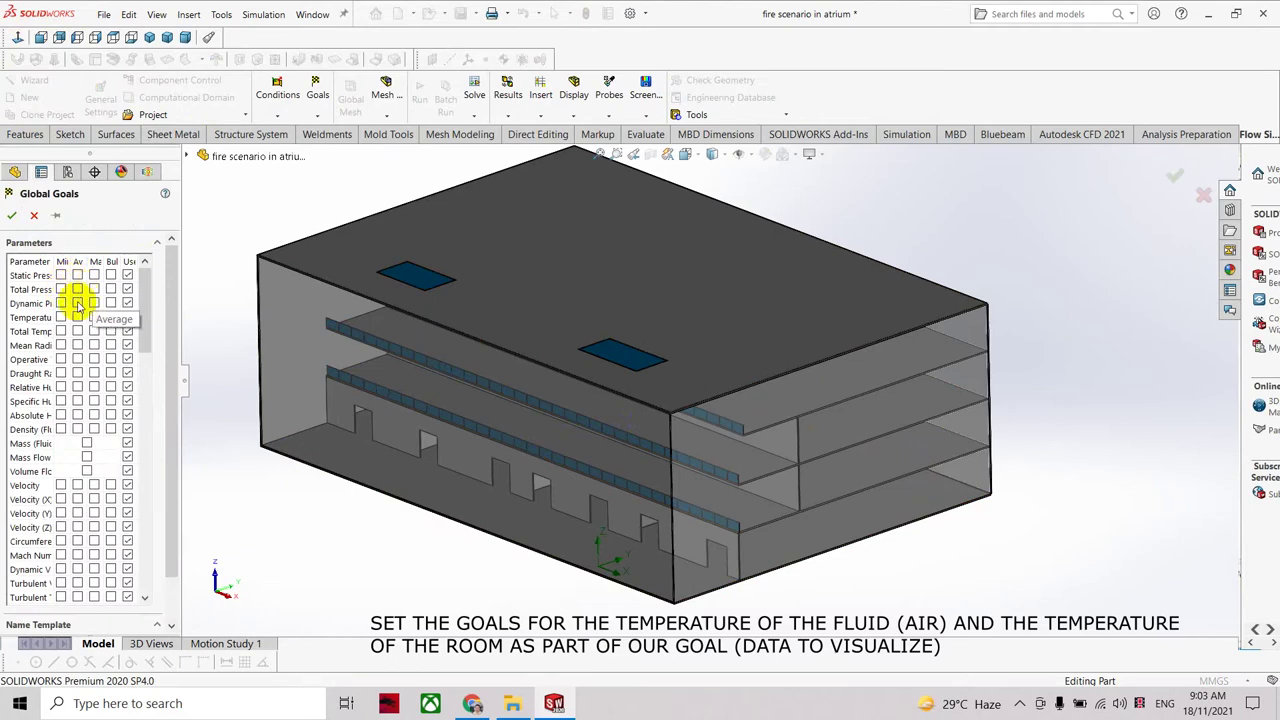
{"action": "left_click_drag", "start_coordinate": [62, 261], "coordinate": [76, 262]}
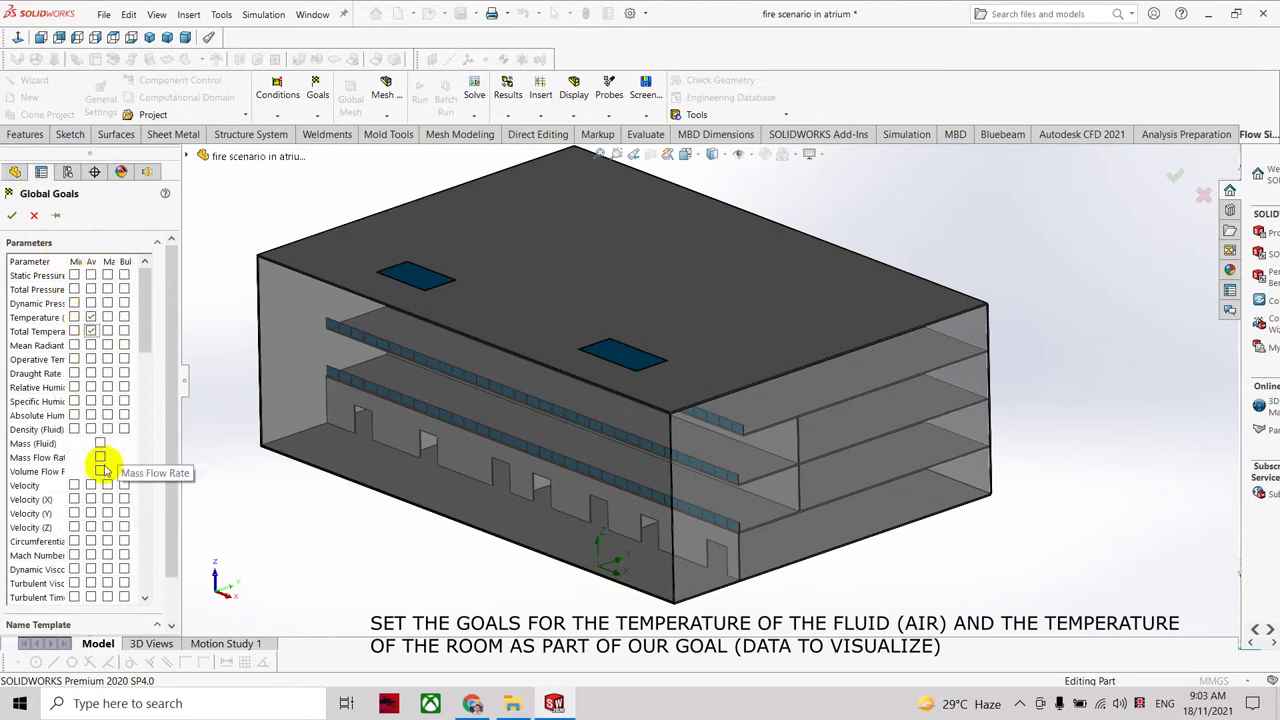
{"action": "left_click", "coordinate": [11, 215]}
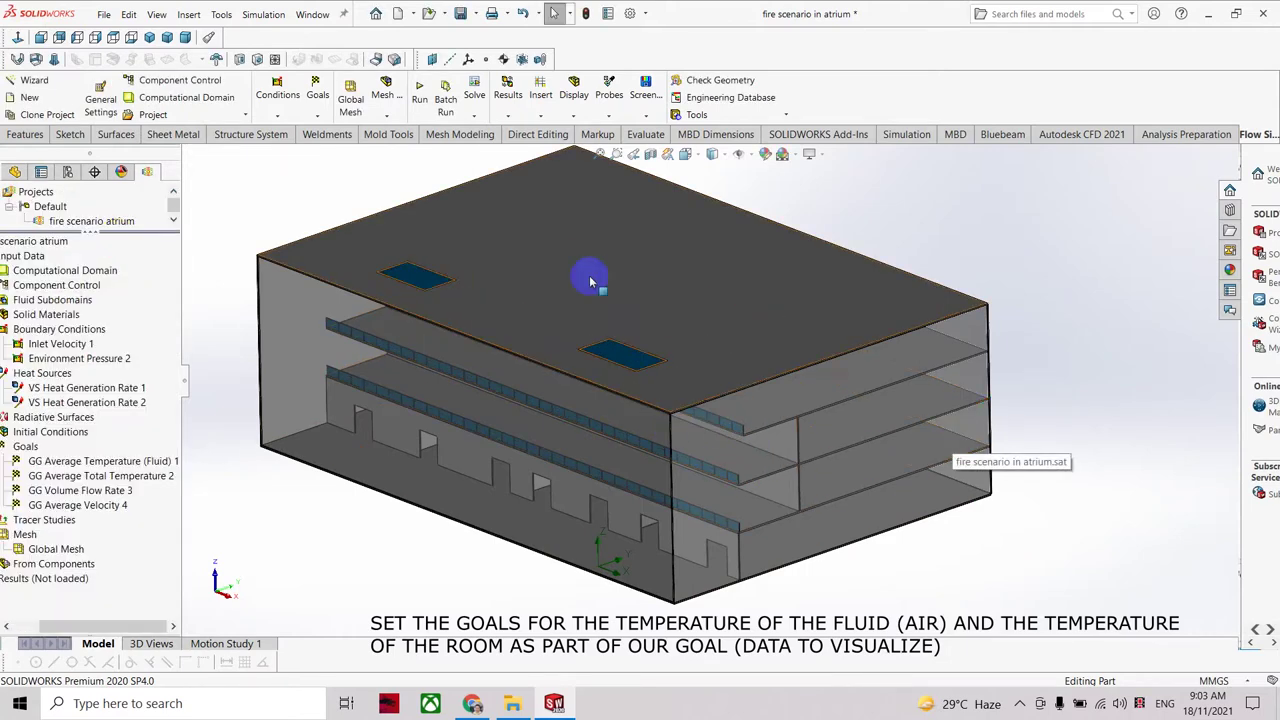
{"action": "left_click", "coordinate": [420, 92]}
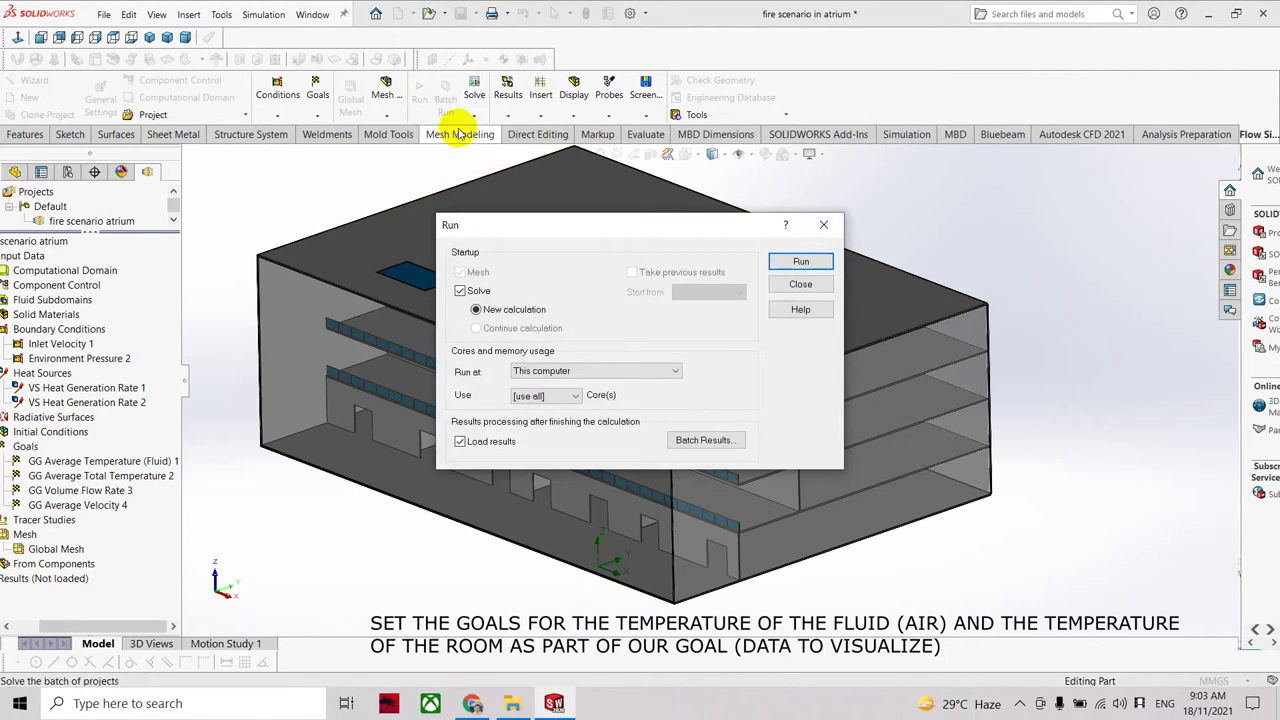
Run the solver to 60 s physical time (133 iterations) and close the solver window.
{"action": "left_click", "coordinate": [820, 265]}
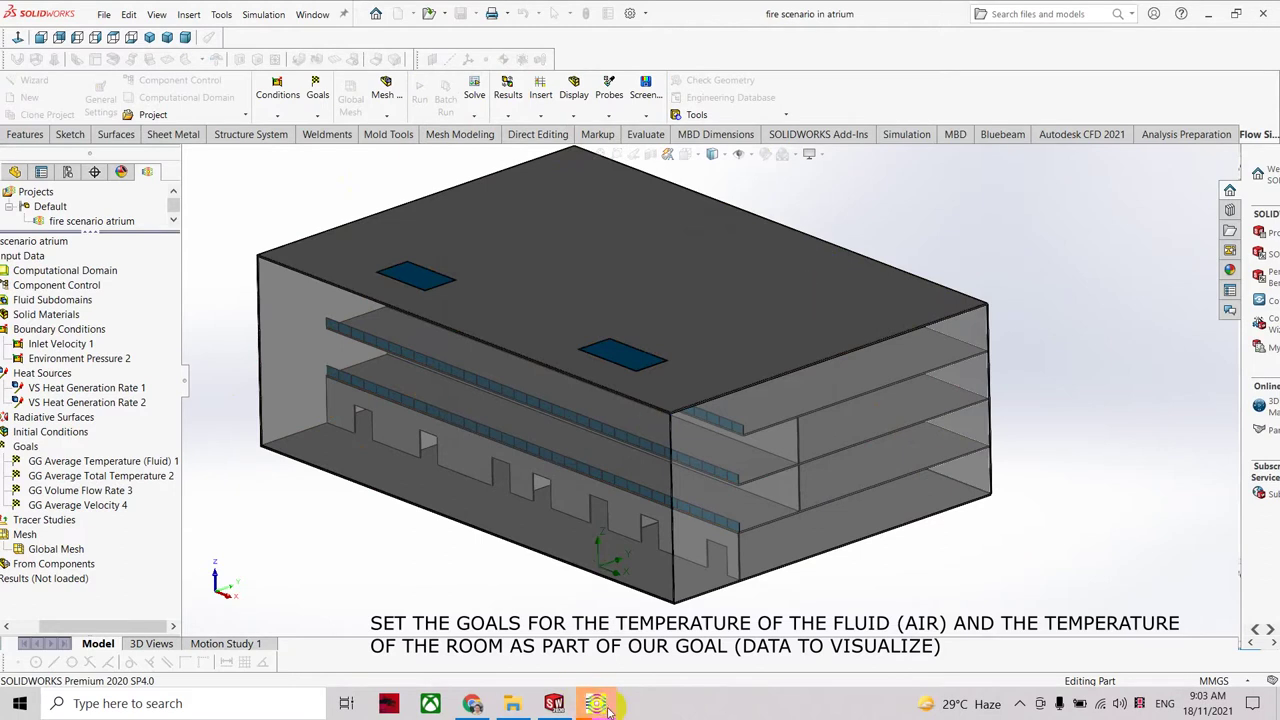
{"action": "left_click", "coordinate": [607, 707]}
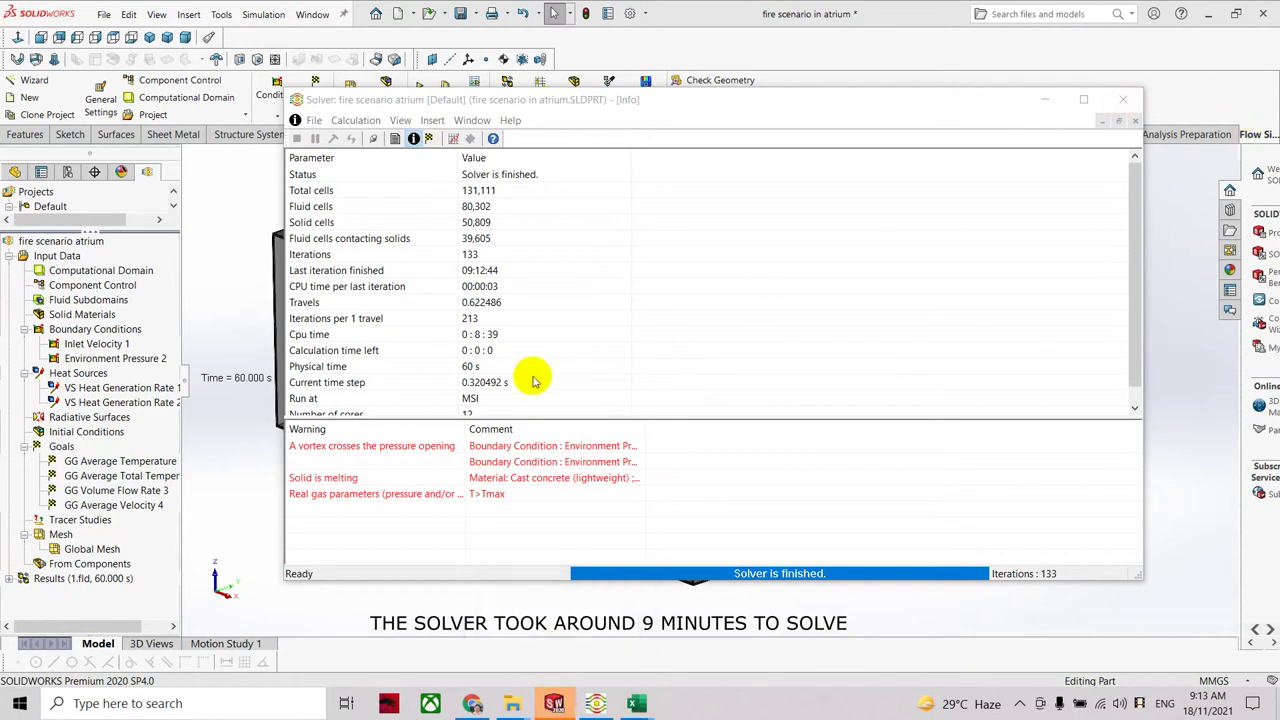
{"action": "left_click", "coordinate": [1044, 100]}
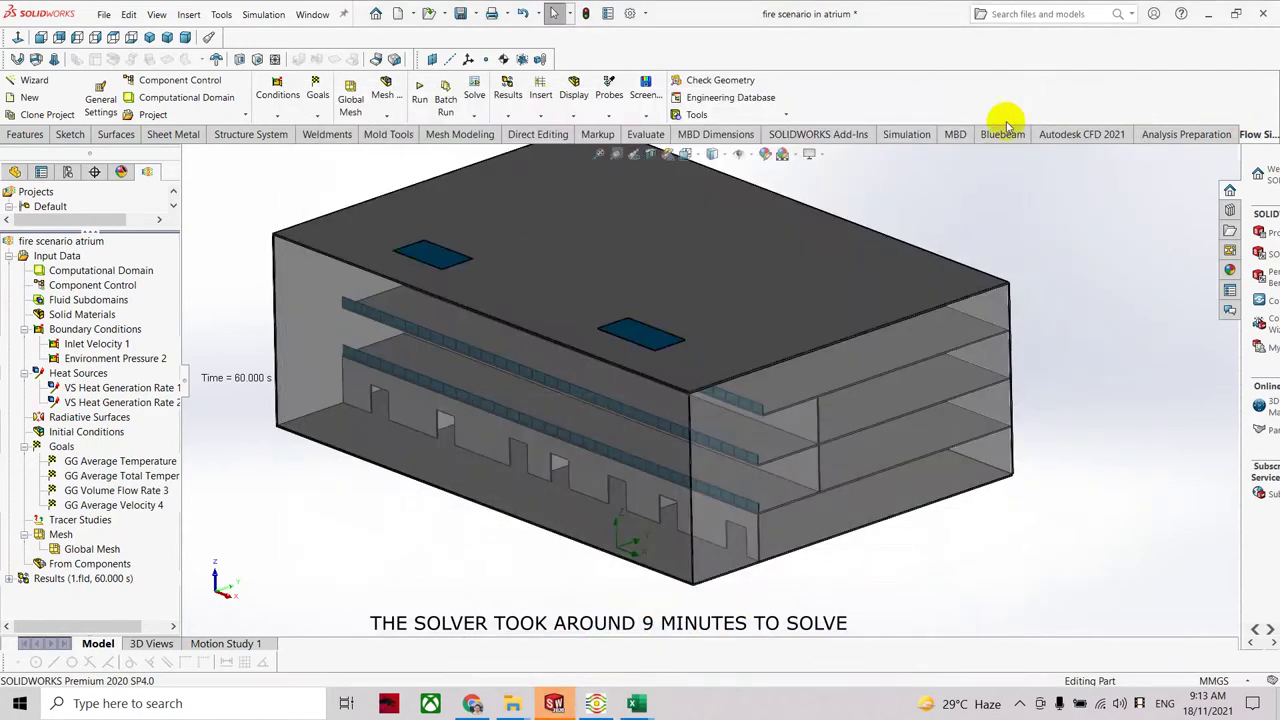
Create Cut Plot 1 through the building on the Right Plane.
{"action": "left_click", "coordinate": [9, 579]}
{"action": "double_click", "coordinate": [70, 417]}
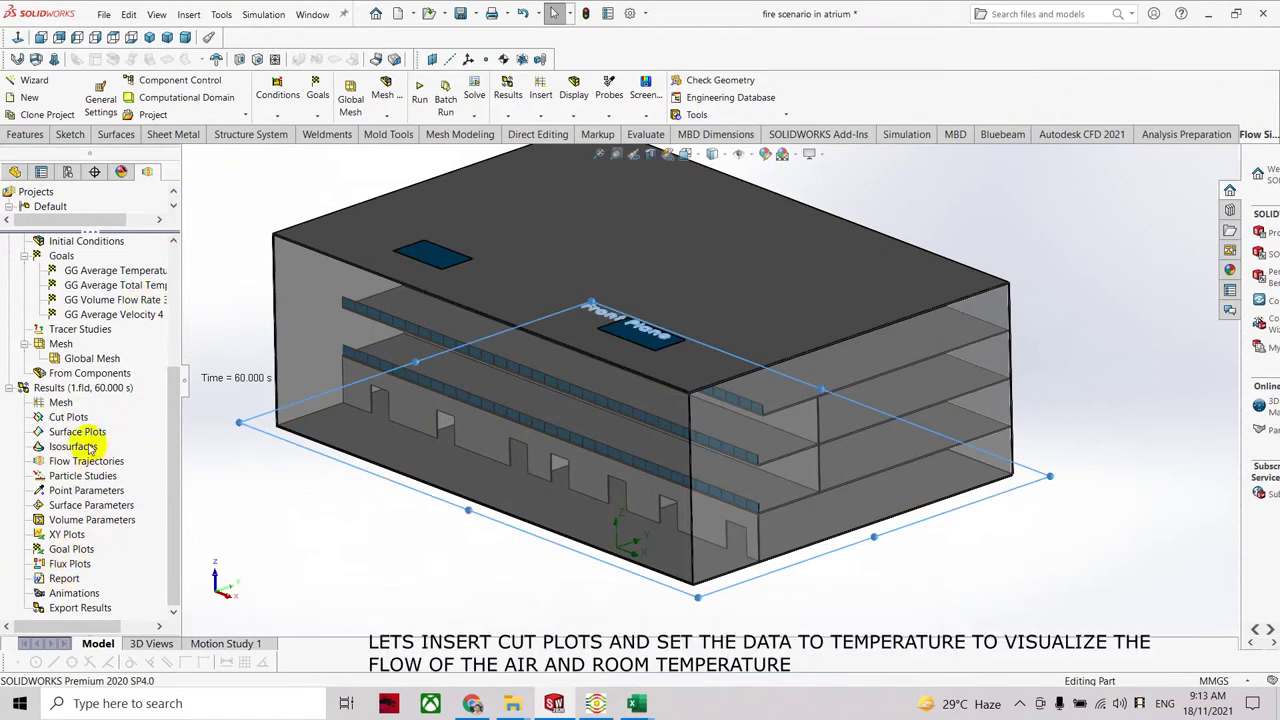
{"action": "left_click", "coordinate": [202, 156]}
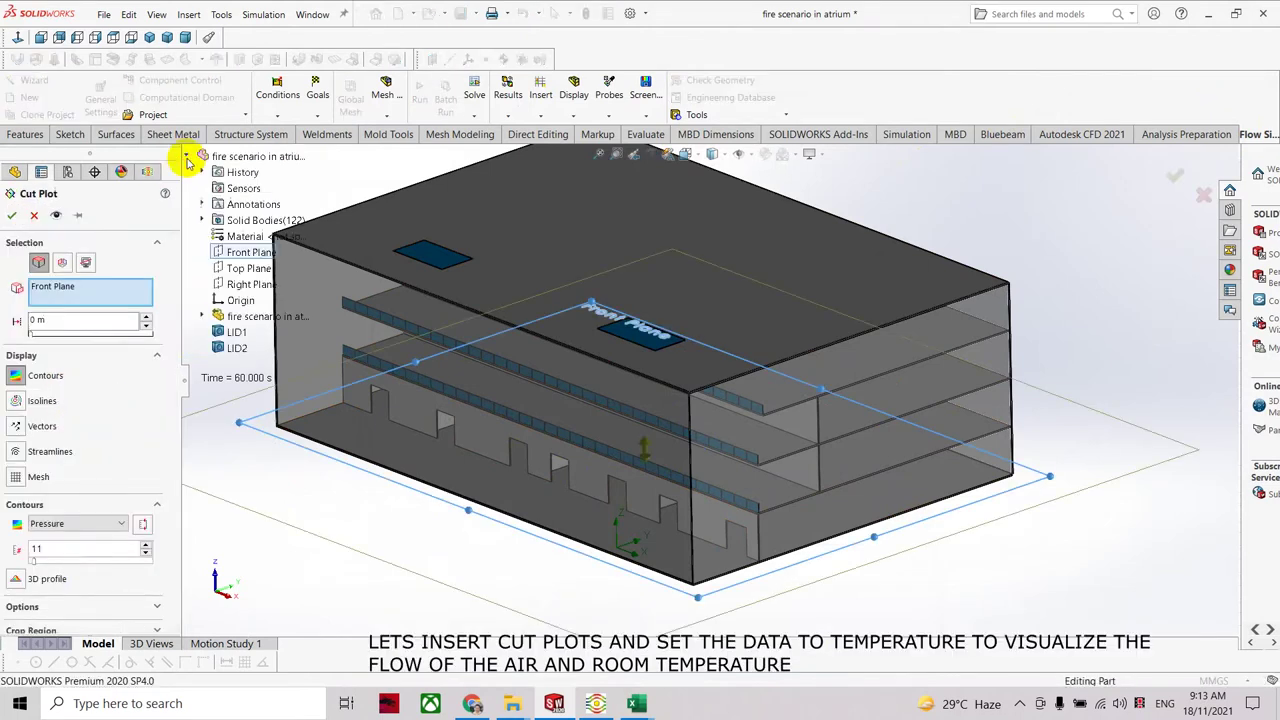
{"action": "left_click", "coordinate": [248, 284]}
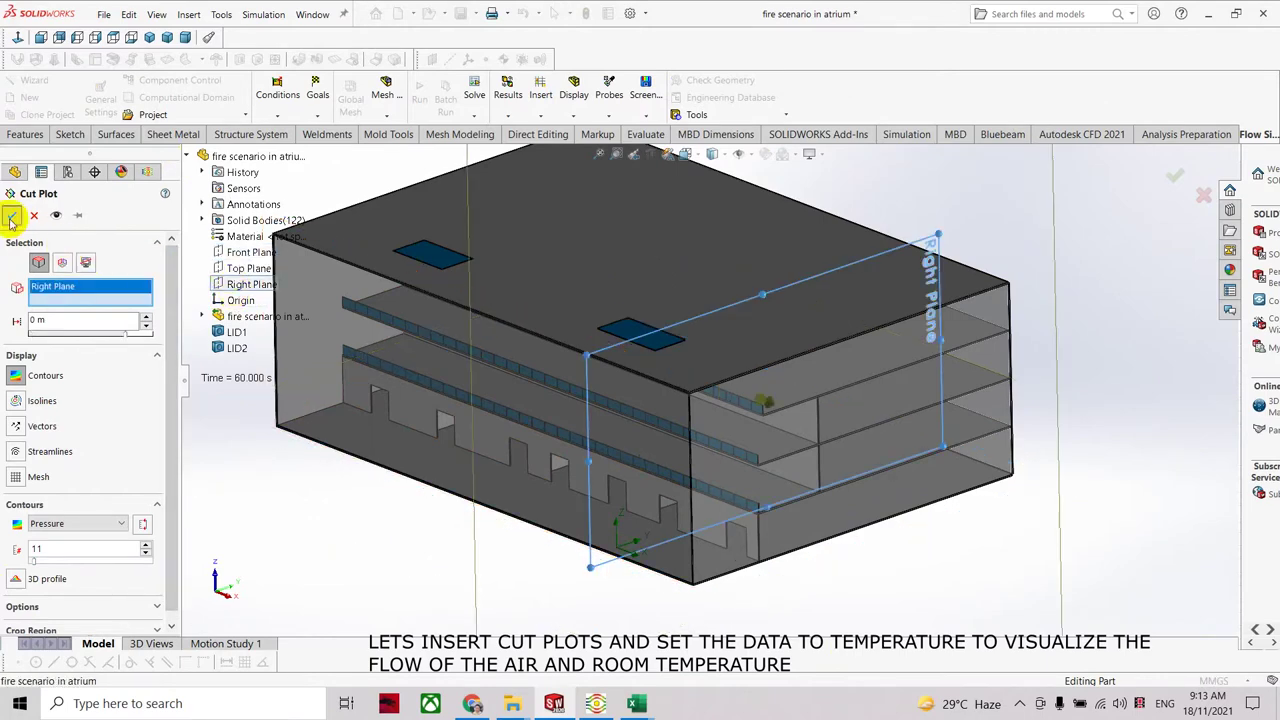
{"action": "left_click", "coordinate": [12, 220]}
Inspect the plot with a section view, then offset Cut Plot 1 to about -13.71 m.
{"action": "mouse_move", "coordinate": [902, 546]}
{"action": "middle_mouse_down"}
{"action": "mouse_move", "coordinate": [943, 580]}
{"action": "mouse_move", "coordinate": [929, 580]}
{"action": "middle_mouse_up"}
{"action": "left_click", "coordinate": [659, 157]}
{"action": "middle_click_drag", "start_coordinate": [951, 508], "coordinate": [924, 493]}
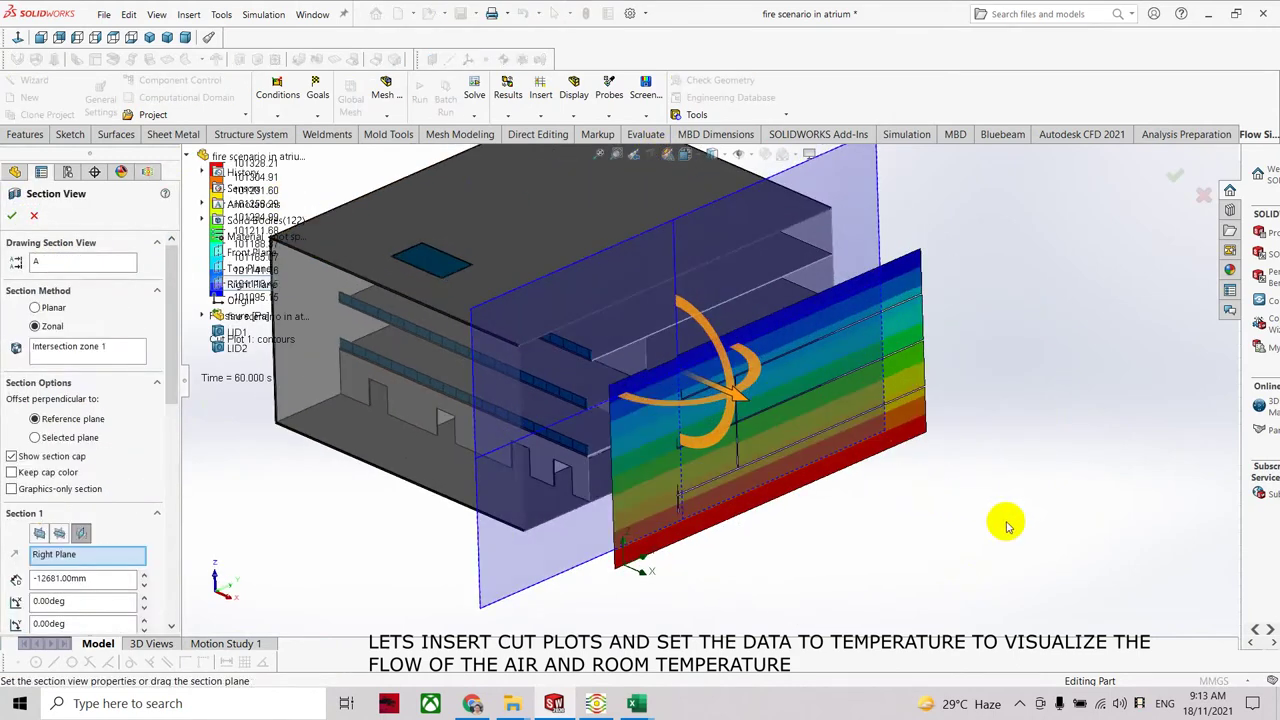
{"action": "left_click", "coordinate": [33, 215]}
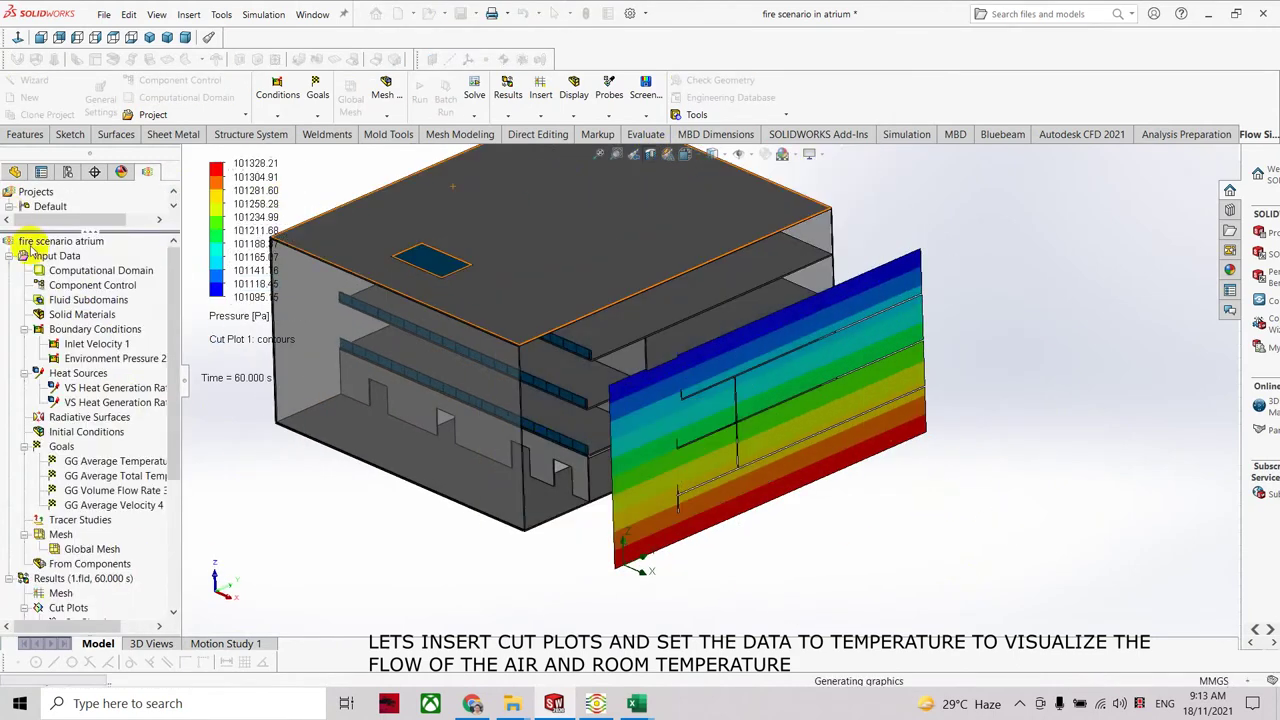
{"action": "scroll", "coordinate": [100, 566], "scroll_direction": "down", "scroll_amount": 2}
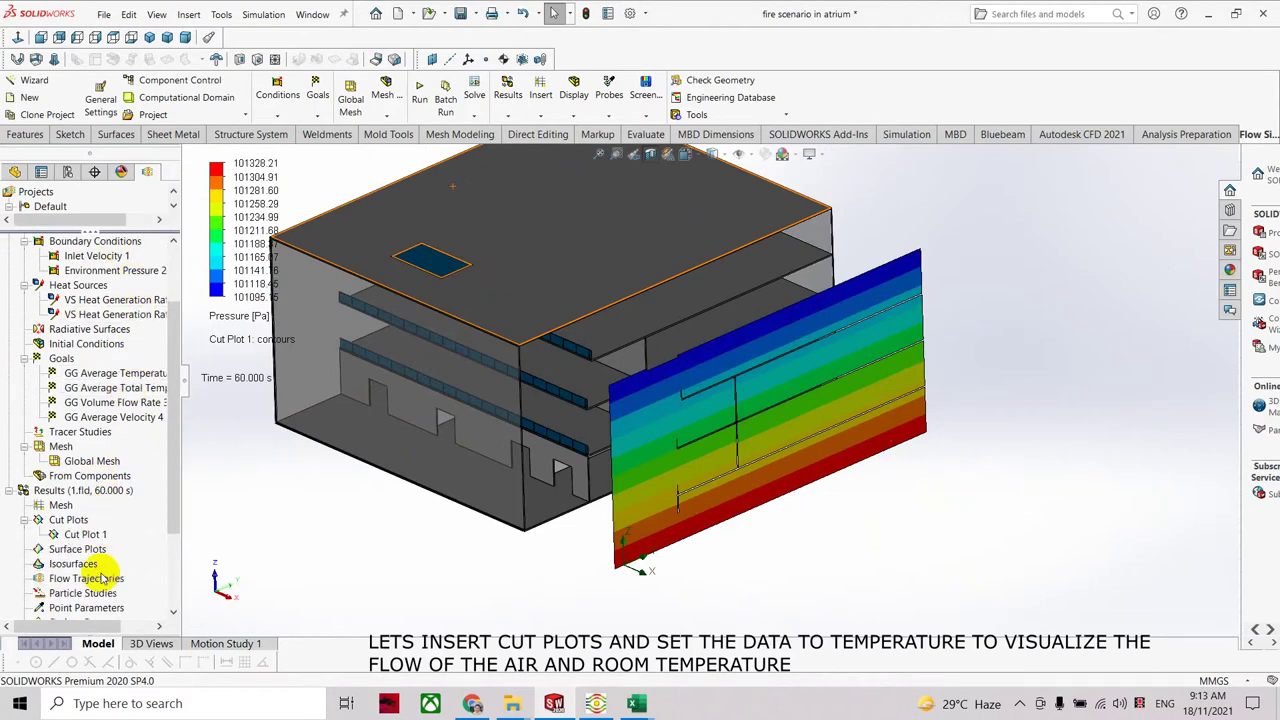
{"action": "right_click", "coordinate": [97, 538]}
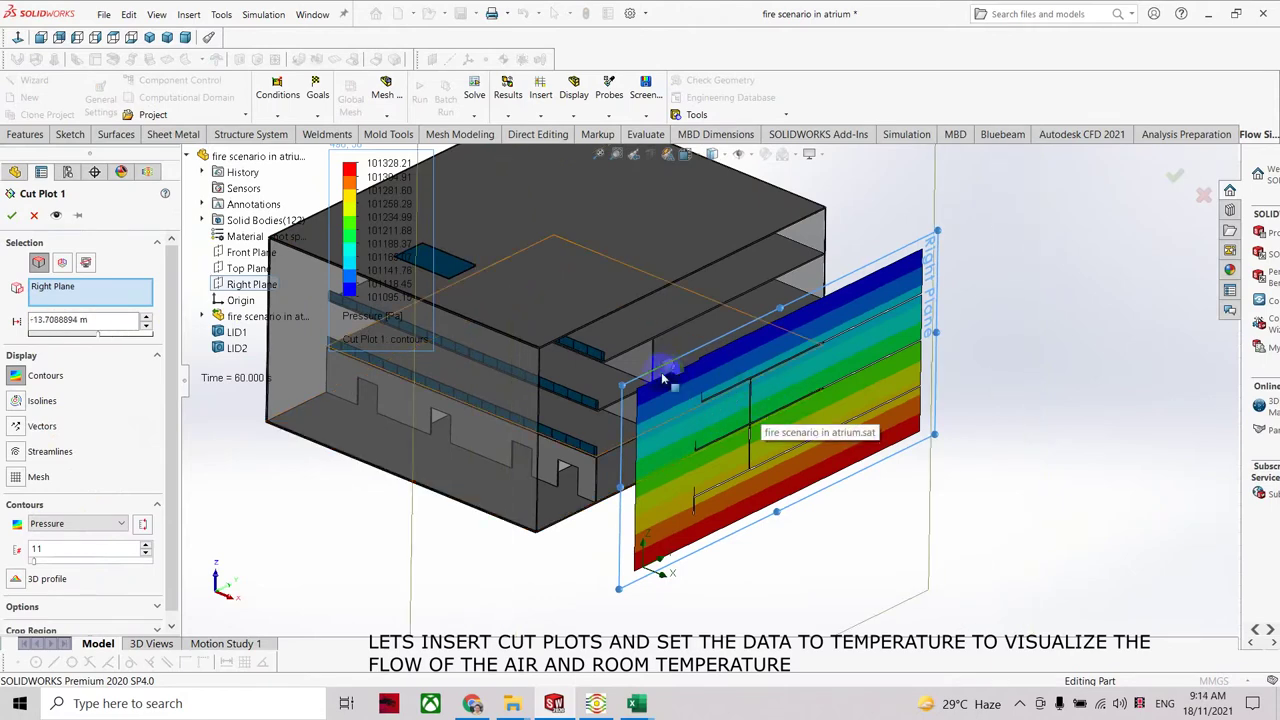
{"action": "left_click", "coordinate": [12, 215]}
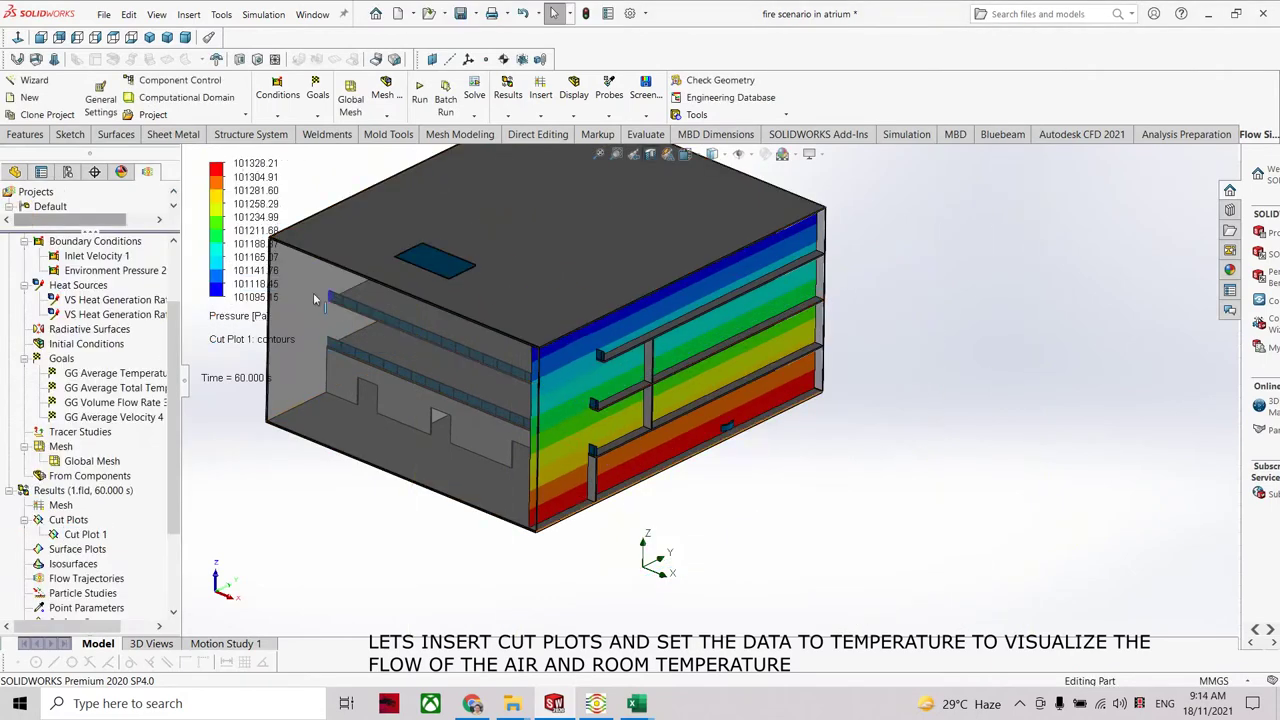
{"action": "left_click", "coordinate": [240, 320]}
Plot Temperature (Fluid) on Cut Plot 1 with a colour-bar maximum of 250 °C.
{"action": "left_click", "coordinate": [262, 362]}
{"action": "left_click", "coordinate": [316, 320]}
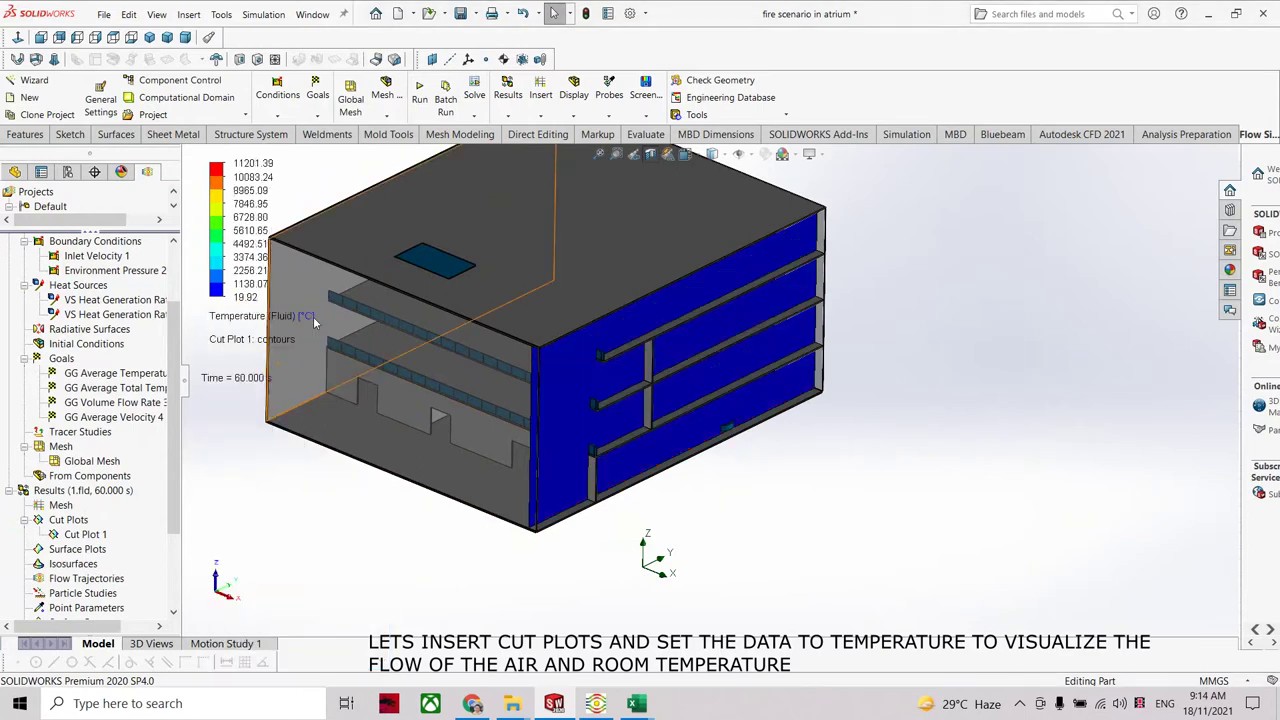
{"action": "right_click", "coordinate": [247, 183]}
{"action": "left_click", "coordinate": [252, 203]}
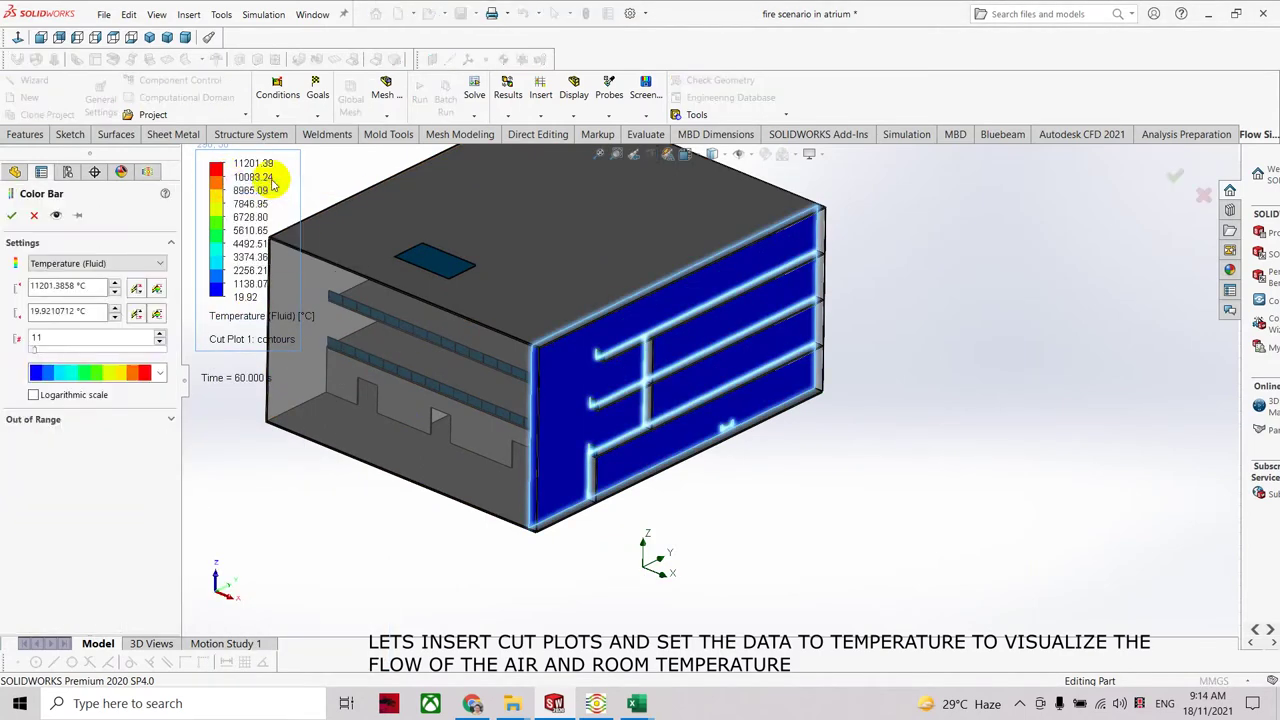
{"action": "double_click", "coordinate": [32, 287]}
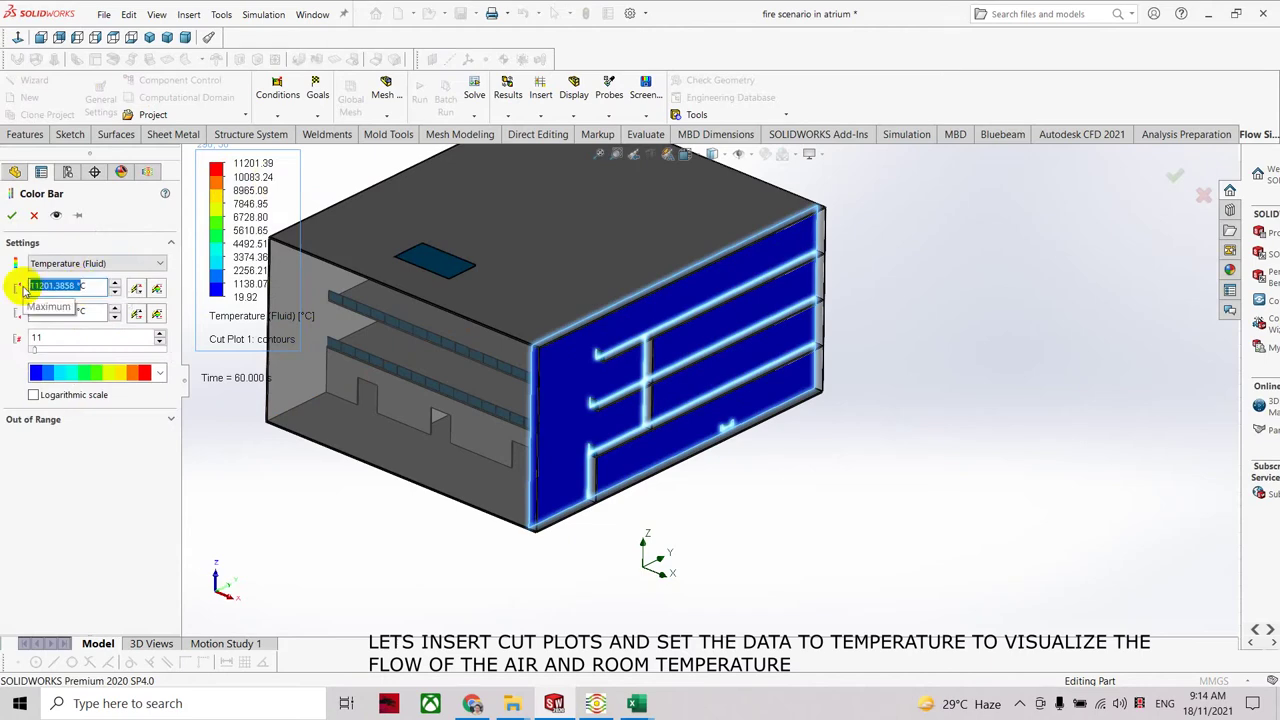
{"action": "type", "text": "25C0"}
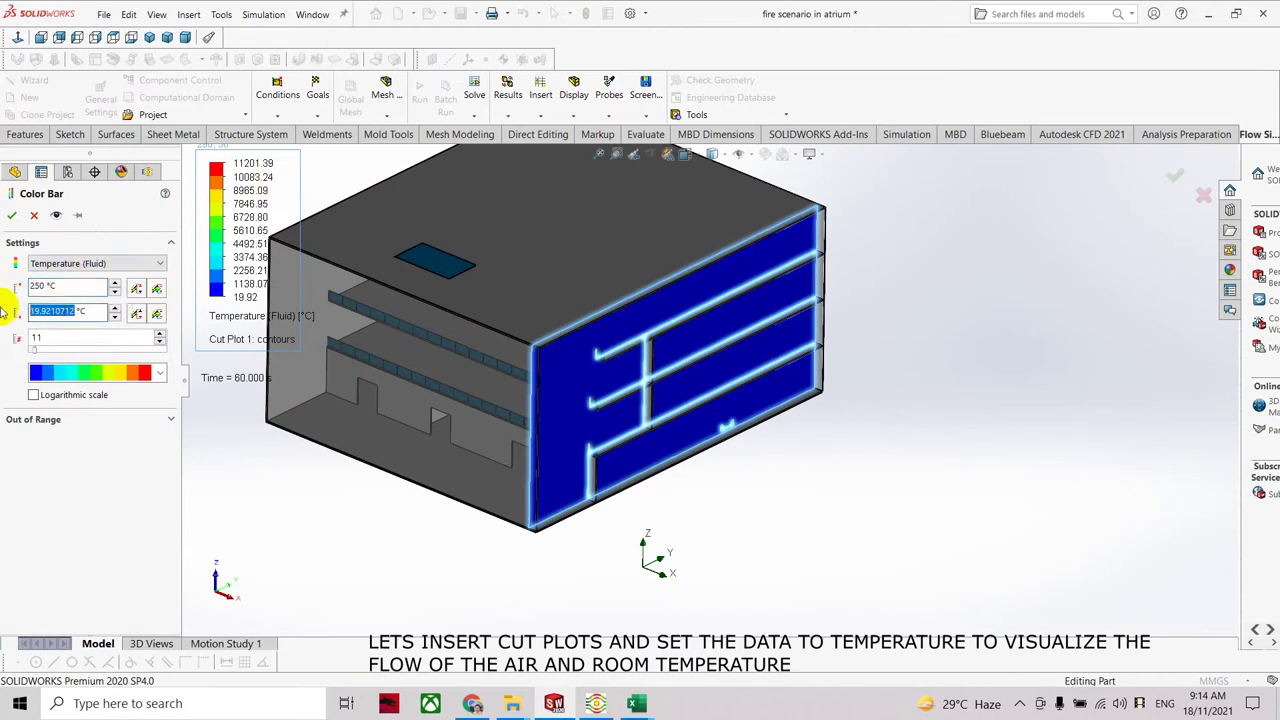
{"action": "left_click", "coordinate": [12, 216]}
Lower the colour-bar maximum to 150 °C, giving a 24–150 °C temperature range.
{"action": "mouse_move", "coordinate": [709, 471]}
{"action": "middle_mouse_down"}
{"action": "mouse_move", "coordinate": [645, 435]}
{"action": "mouse_move", "coordinate": [662, 425]}
{"action": "middle_mouse_up"}
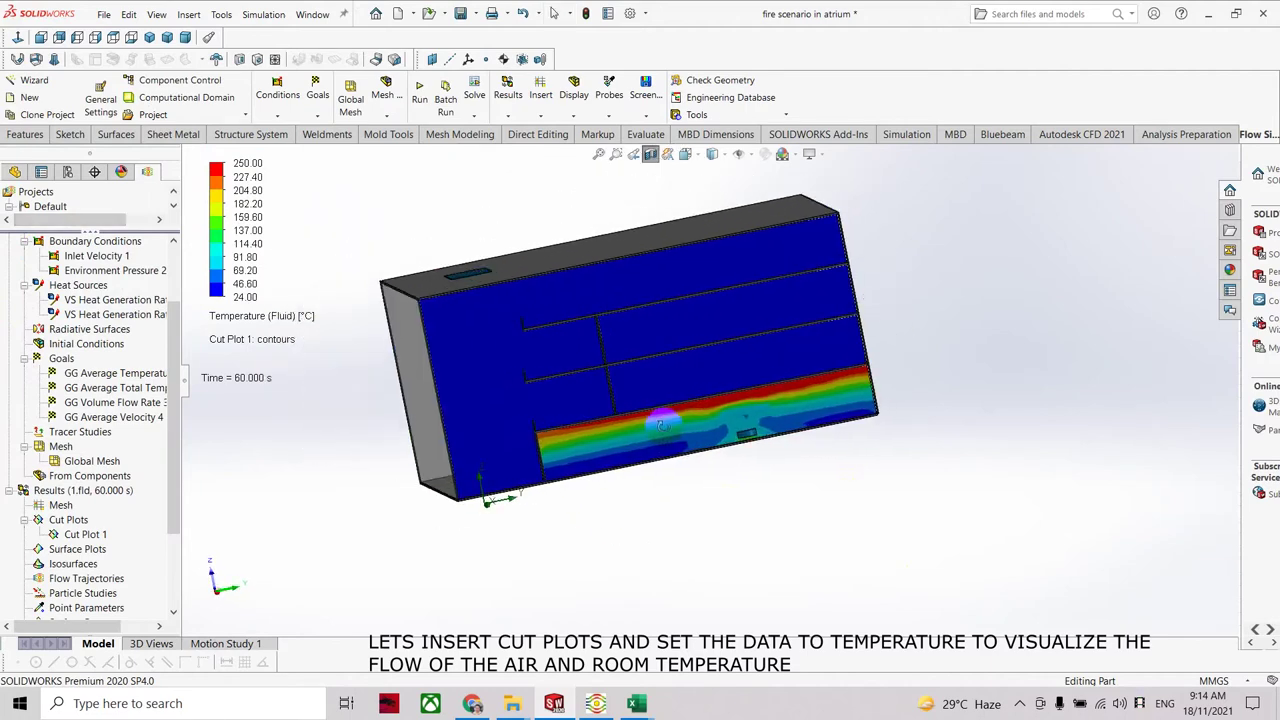
{"action": "right_click", "coordinate": [248, 206]}
{"action": "left_click", "coordinate": [236, 190]}
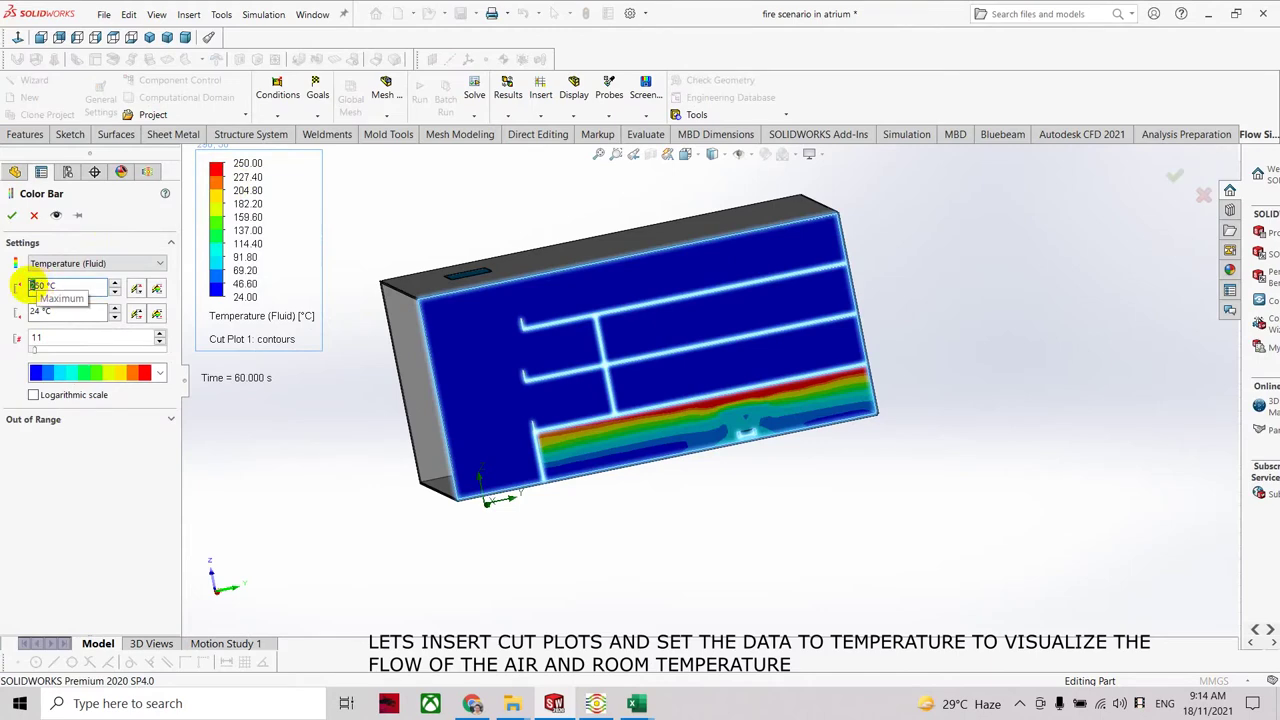
{"action": "left_click", "coordinate": [12, 215]}
{"action": "mouse_move", "coordinate": [608, 486]}
{"action": "middle_mouse_down"}
{"action": "mouse_move", "coordinate": [706, 447]}
{"action": "mouse_move", "coordinate": [646, 486]}
{"action": "middle_mouse_up"}
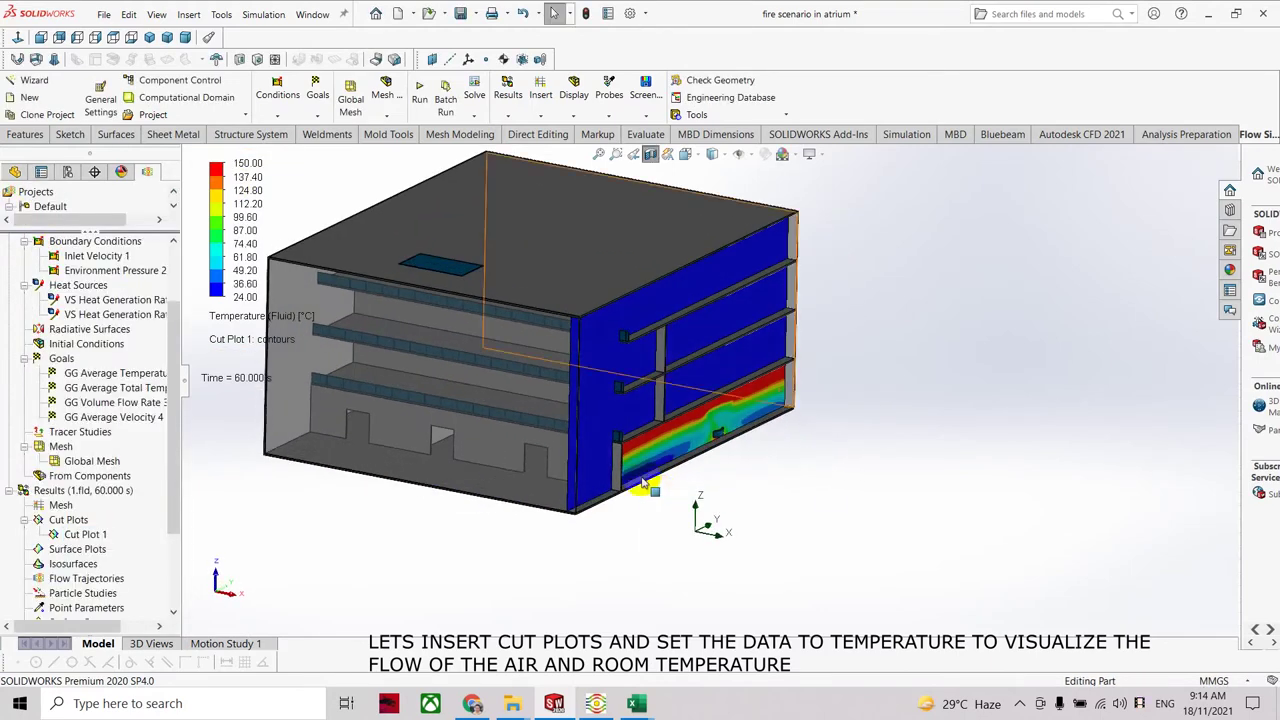
{"action": "right_click", "coordinate": [90, 535]}
Move Cut Plot 1's plane to about -16.74 m offset to show the rising plume.
{"action": "left_click", "coordinate": [200, 297]}
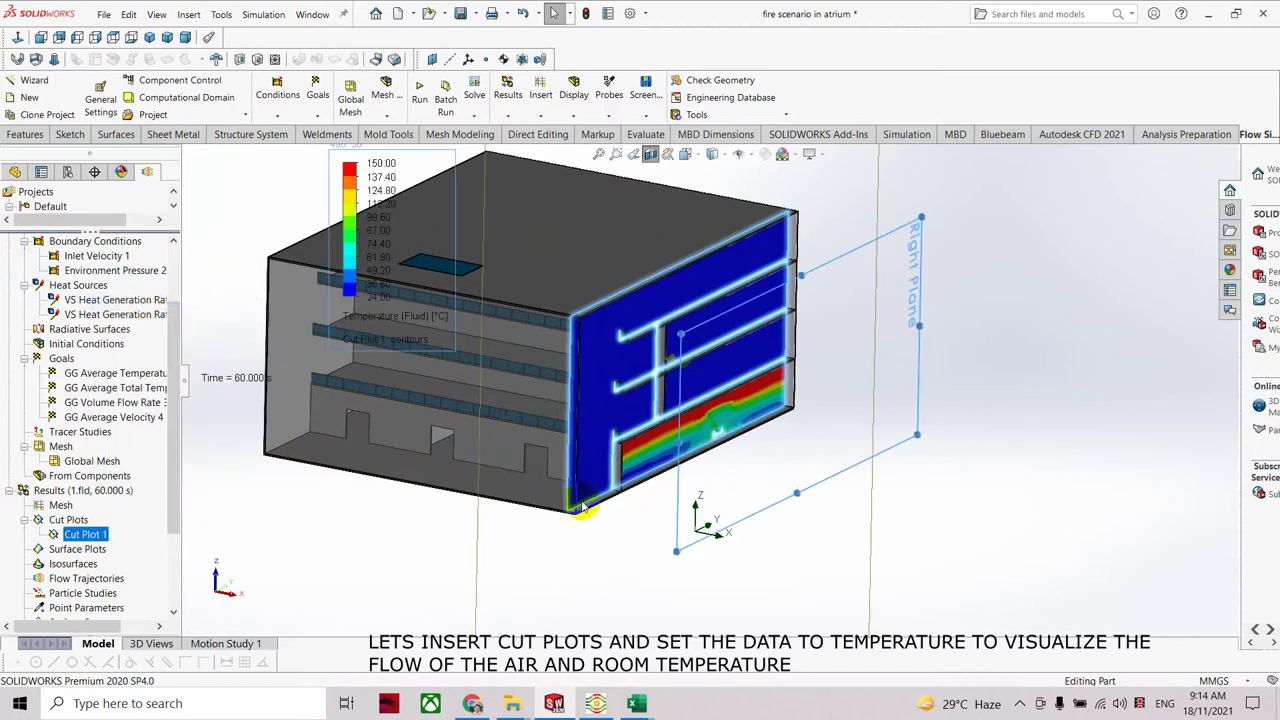
{"action": "double_click", "coordinate": [680, 356]}
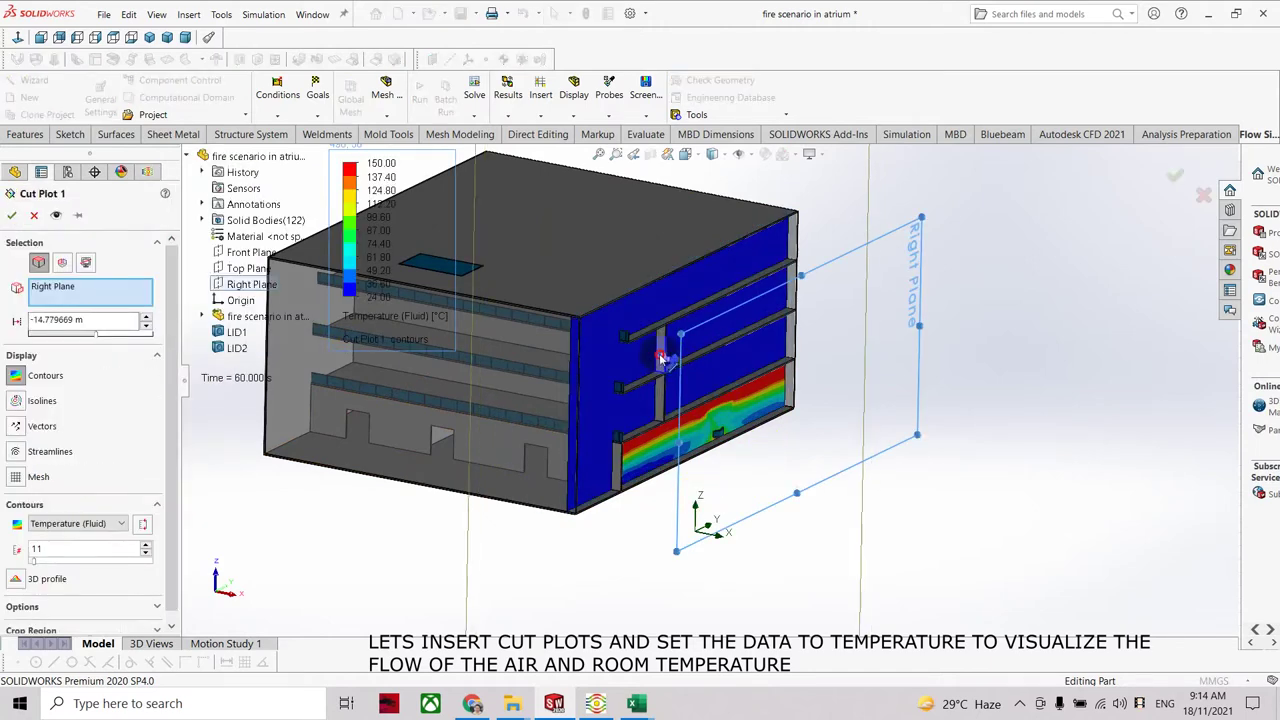
{"action": "middle_click_drag", "start_coordinate": [636, 357], "coordinate": [1060, 446]}
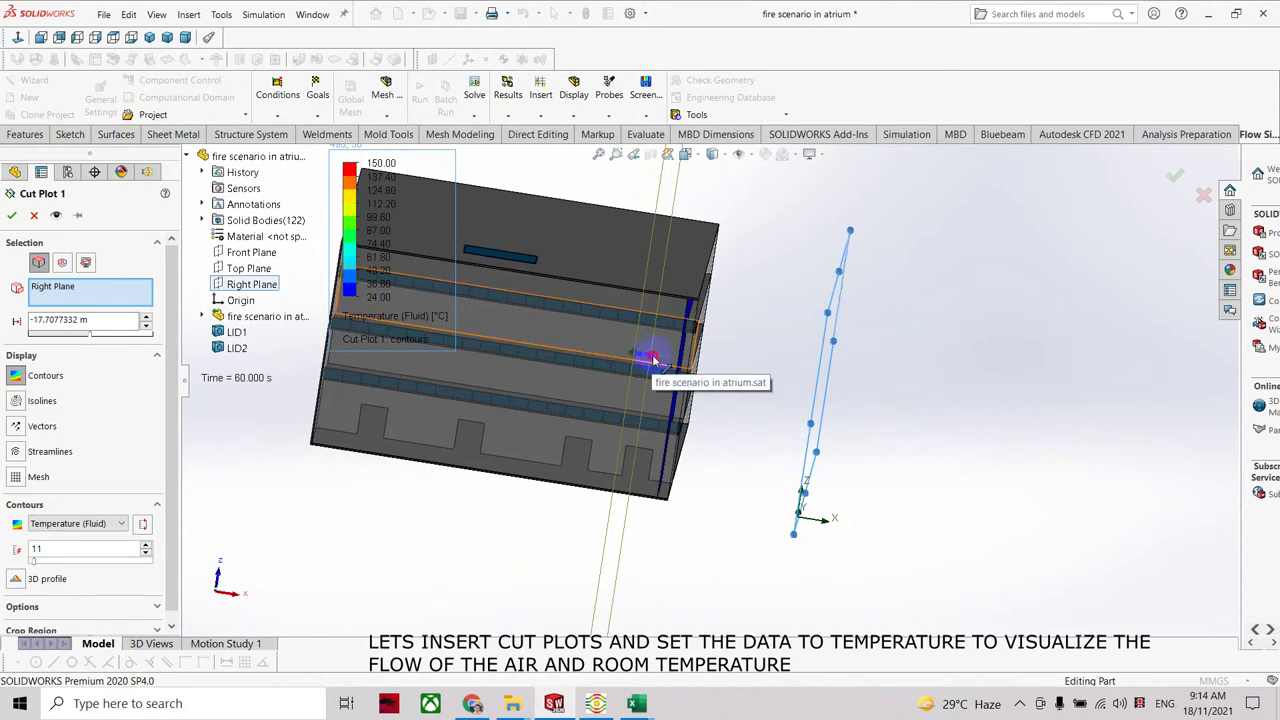
{"action": "left_click", "coordinate": [11, 215]}
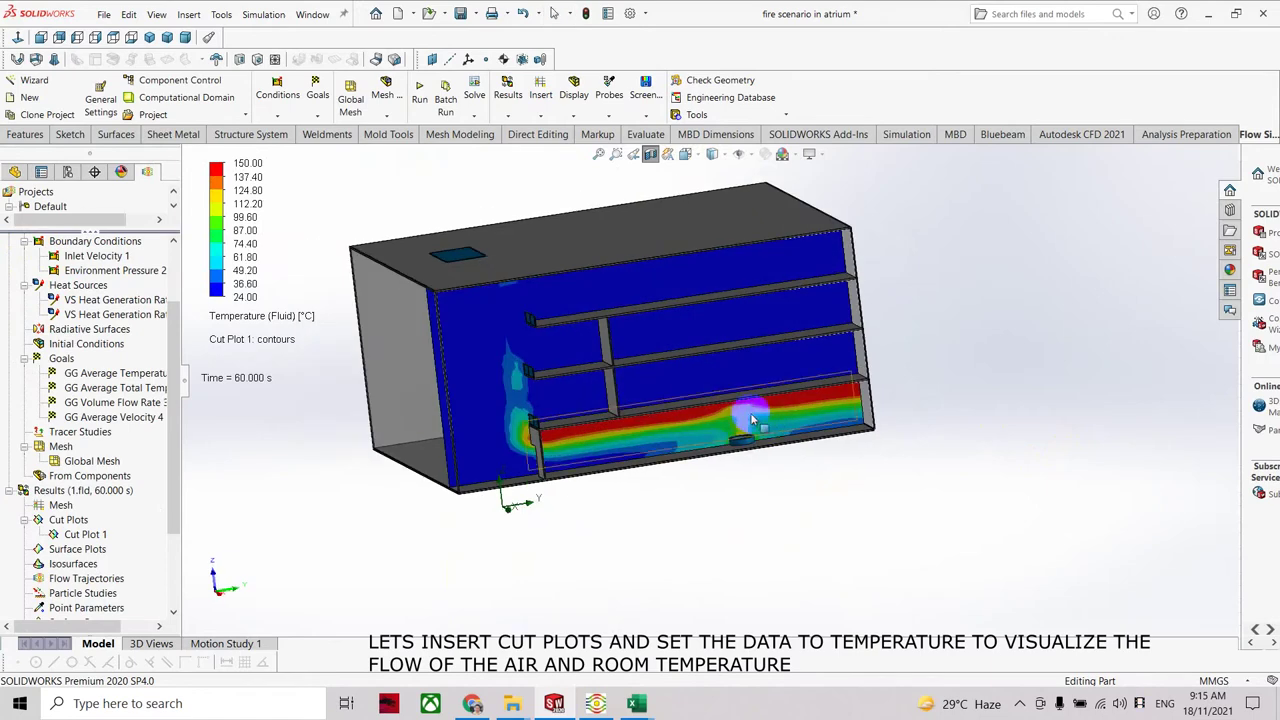
{"action": "left_click", "coordinate": [474, 235]}
{"action": "middle_click_drag", "start_coordinate": [525, 408], "coordinate": [771, 503]}
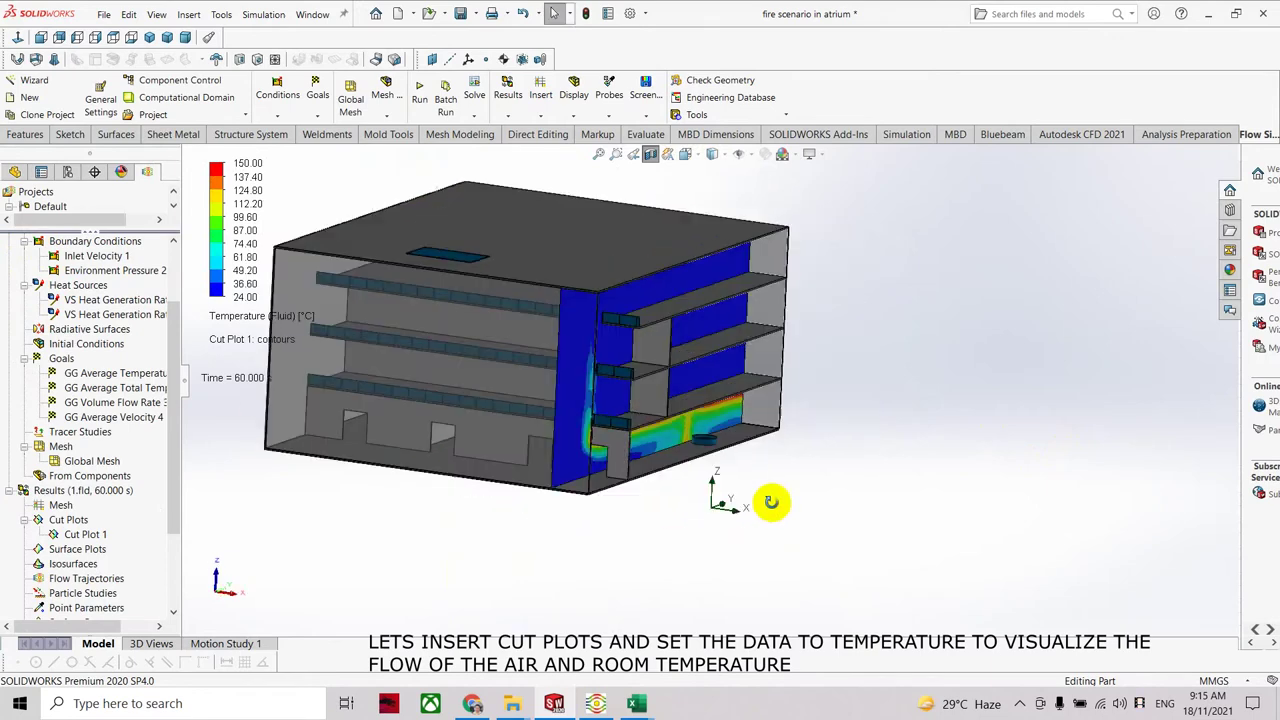
{"action": "left_click", "coordinate": [88, 490]}
{"action": "right_click", "coordinate": [88, 520]}
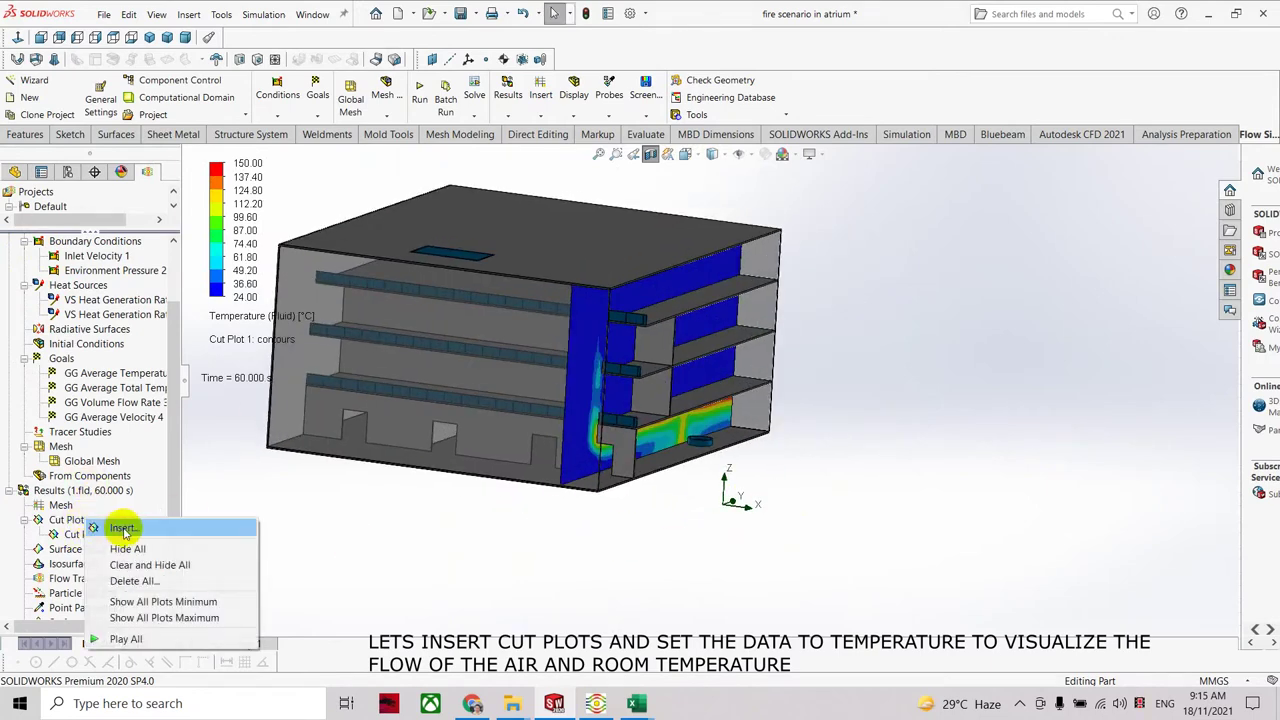
Insert Cut Plot 2 on the Top Plane at about 30.04 m offset.
{"action": "left_click", "coordinate": [127, 530]}
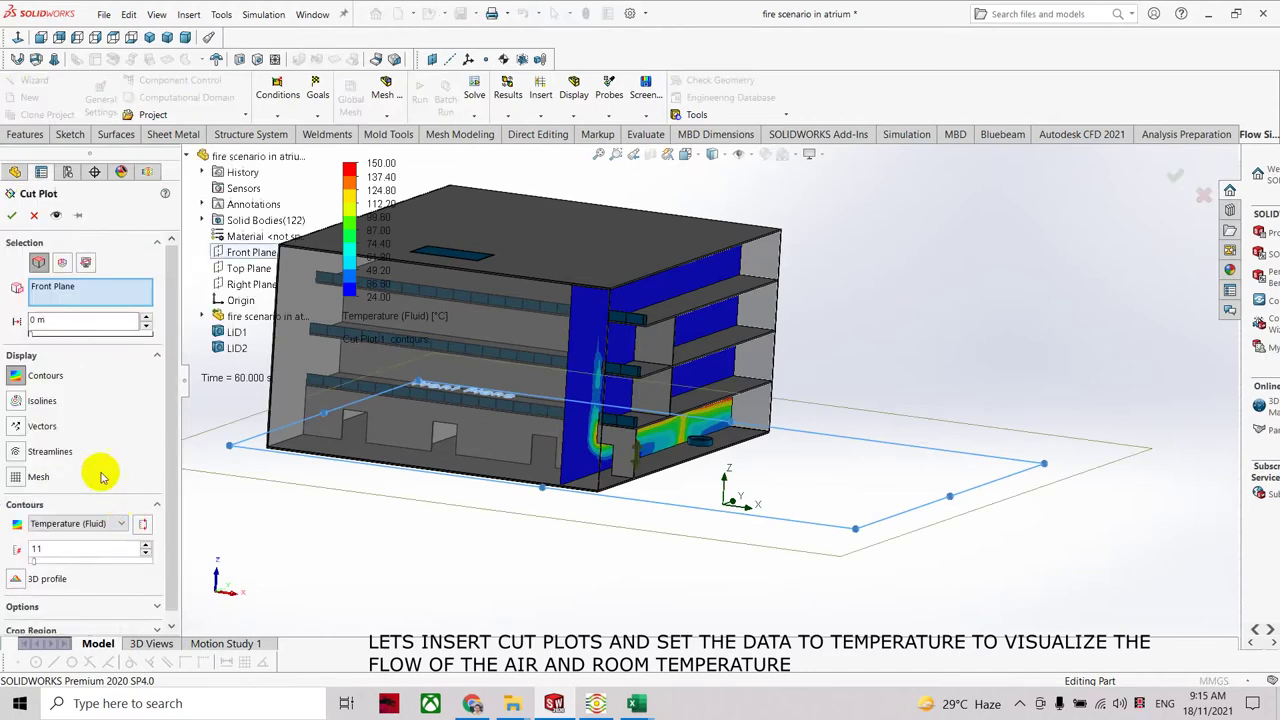
{"action": "left_click", "coordinate": [240, 268]}
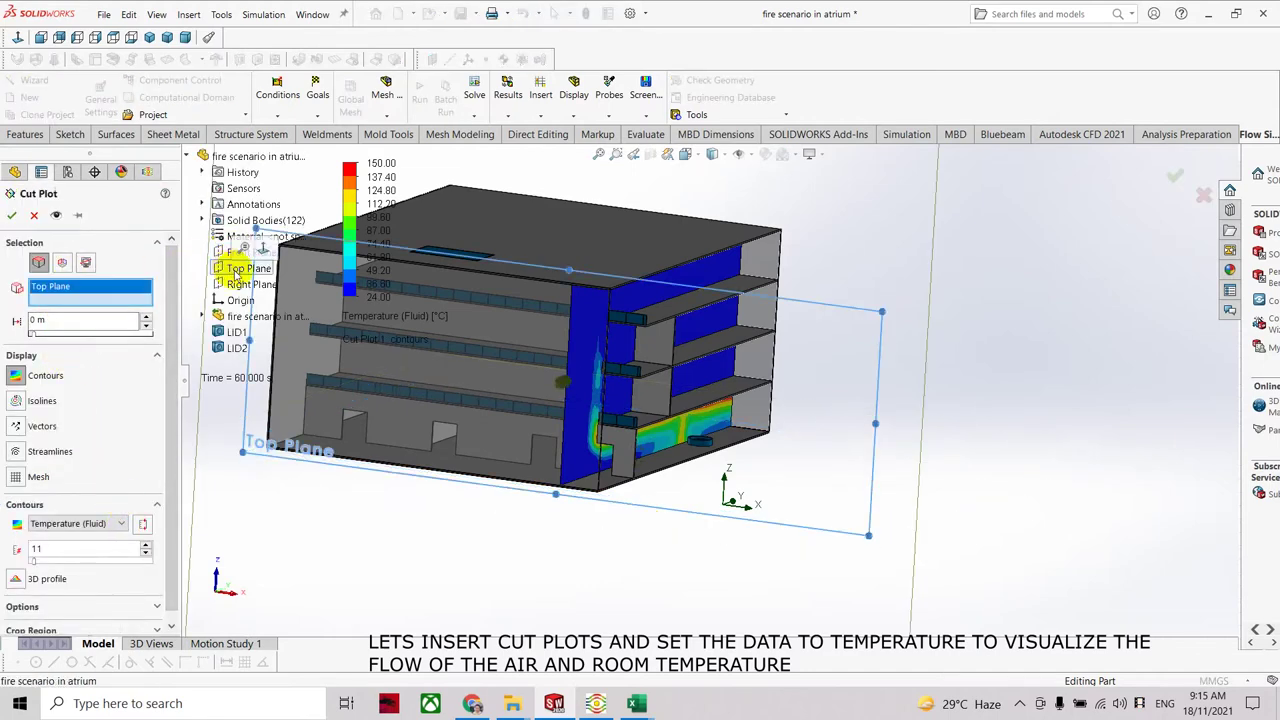
{"action": "middle_click_drag", "start_coordinate": [775, 370], "coordinate": [940, 487]}
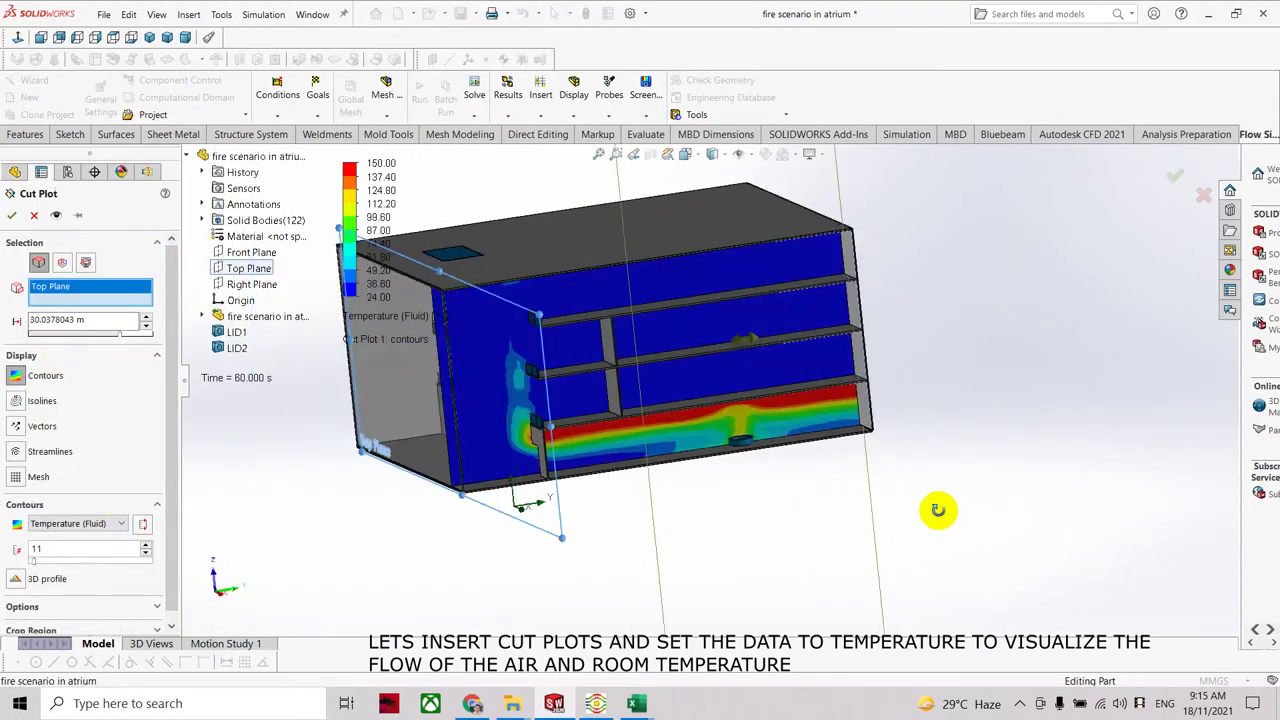
{"action": "left_click", "coordinate": [11, 215]}
{"action": "mouse_move", "coordinate": [829, 491]}
{"action": "middle_mouse_down"}
{"action": "mouse_move", "coordinate": [873, 486]}
{"action": "mouse_move", "coordinate": [851, 480]}
{"action": "mouse_move", "coordinate": [851, 491]}
{"action": "middle_mouse_up"}
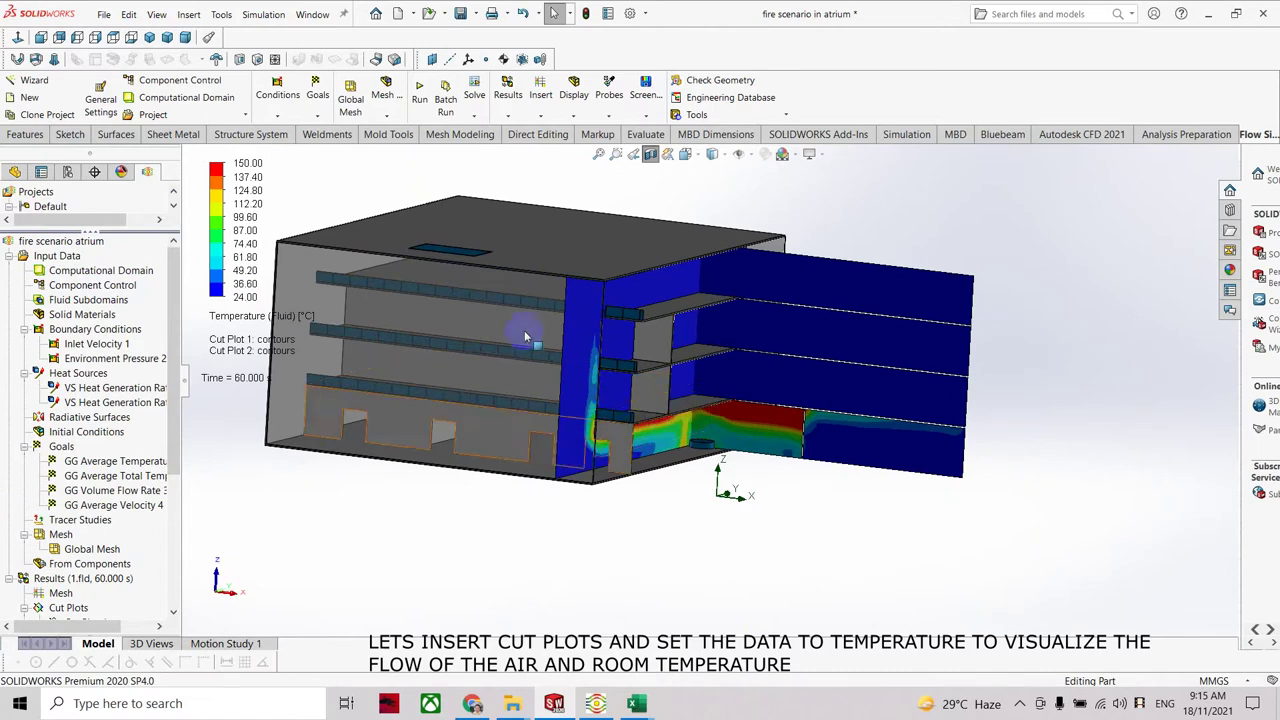
{"action": "left_click_drag", "start_coordinate": [173, 430], "coordinate": [173, 563]}
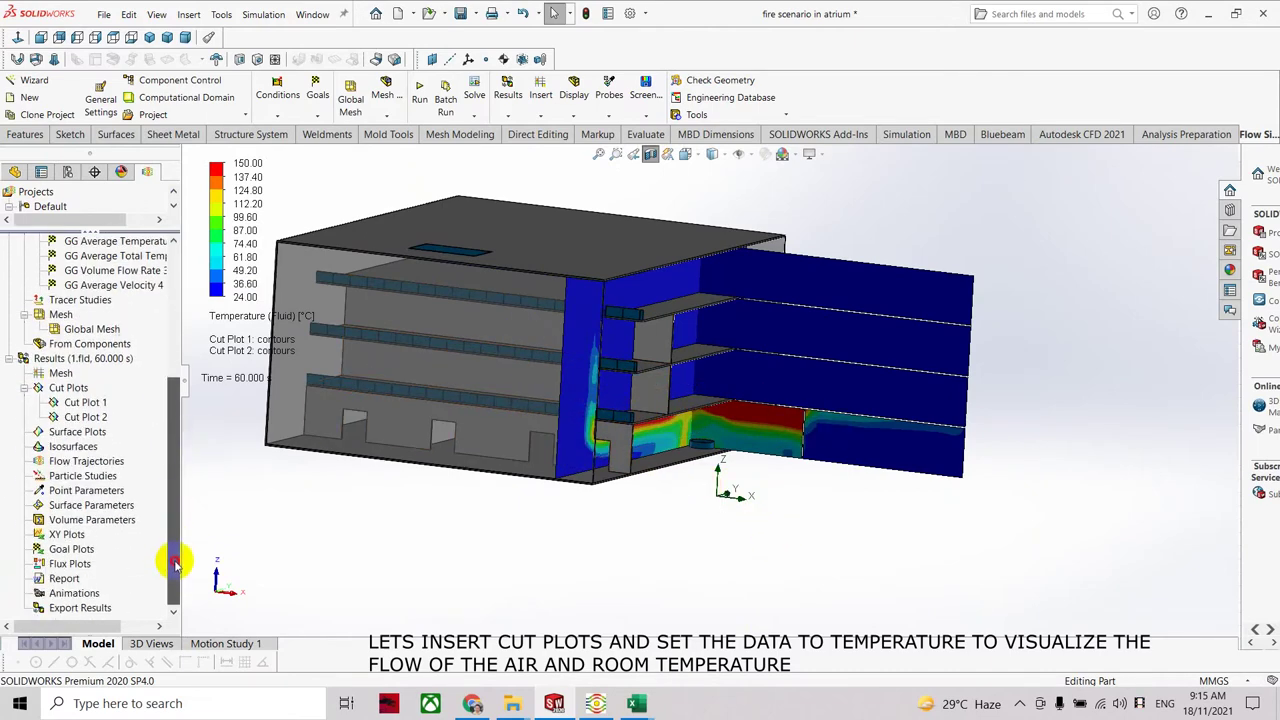
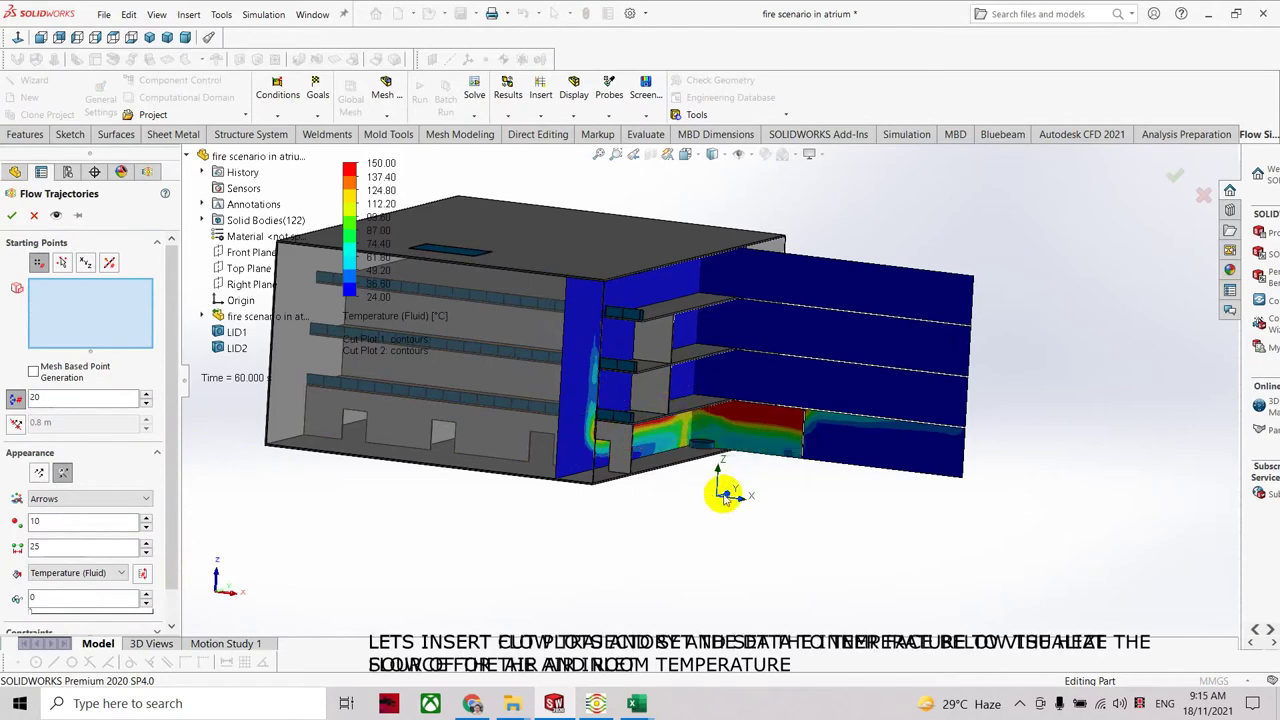
Zoom in on the inlet disk and pick its inner bottom face as the trajectory starting points.
{"action": "scroll", "coordinate": [727, 495], "scroll_direction": "down", "scroll_amount": 2}
{"action": "scroll", "coordinate": [709, 423], "scroll_direction": "down", "scroll_amount": 2}
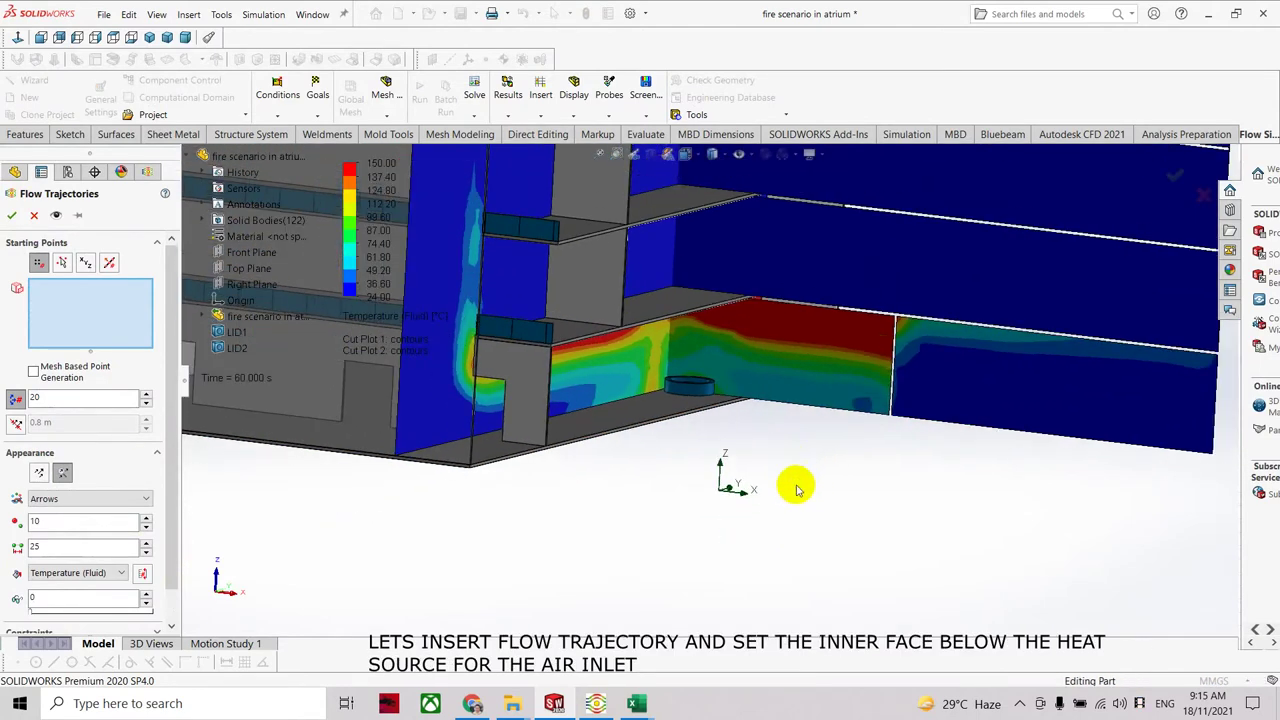
{"action": "mouse_move", "coordinate": [727, 511]}
{"action": "middle_mouse_down"}
{"action": "mouse_move", "coordinate": [773, 521]}
{"action": "mouse_move", "coordinate": [788, 488]}
{"action": "middle_mouse_up"}
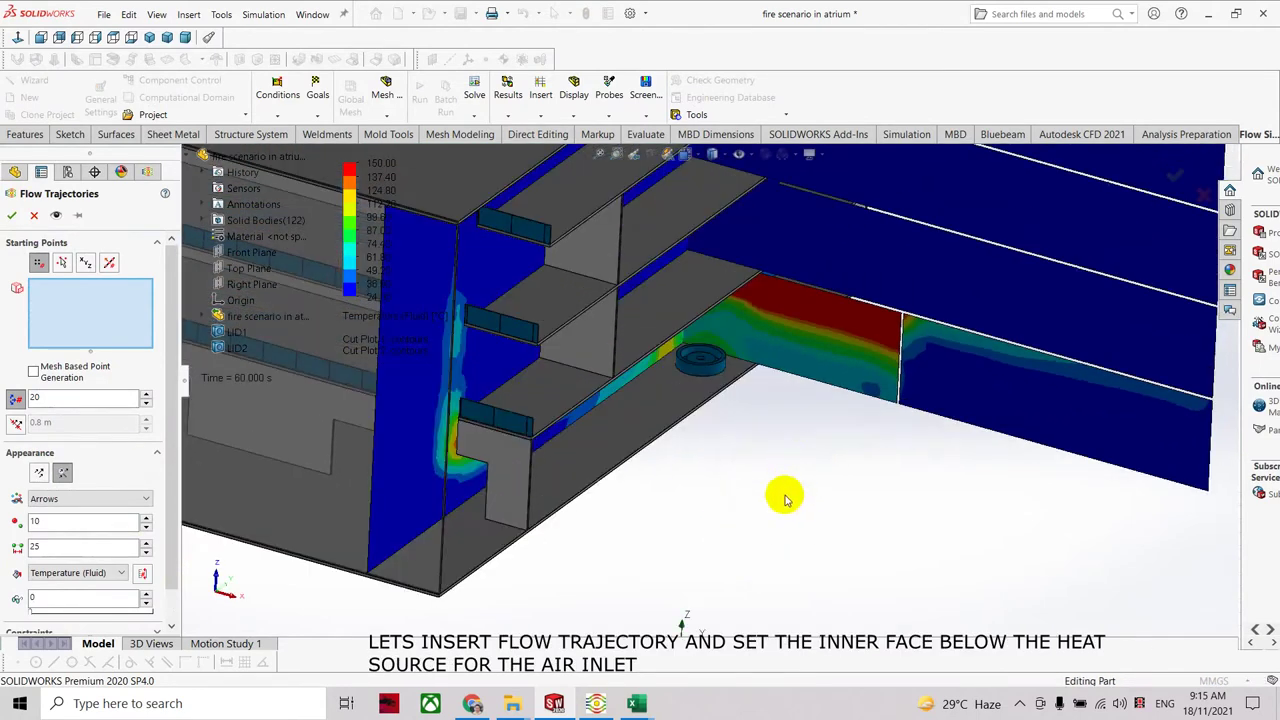
{"action": "middle_click_drag", "start_coordinate": [714, 371], "coordinate": [710, 349]}
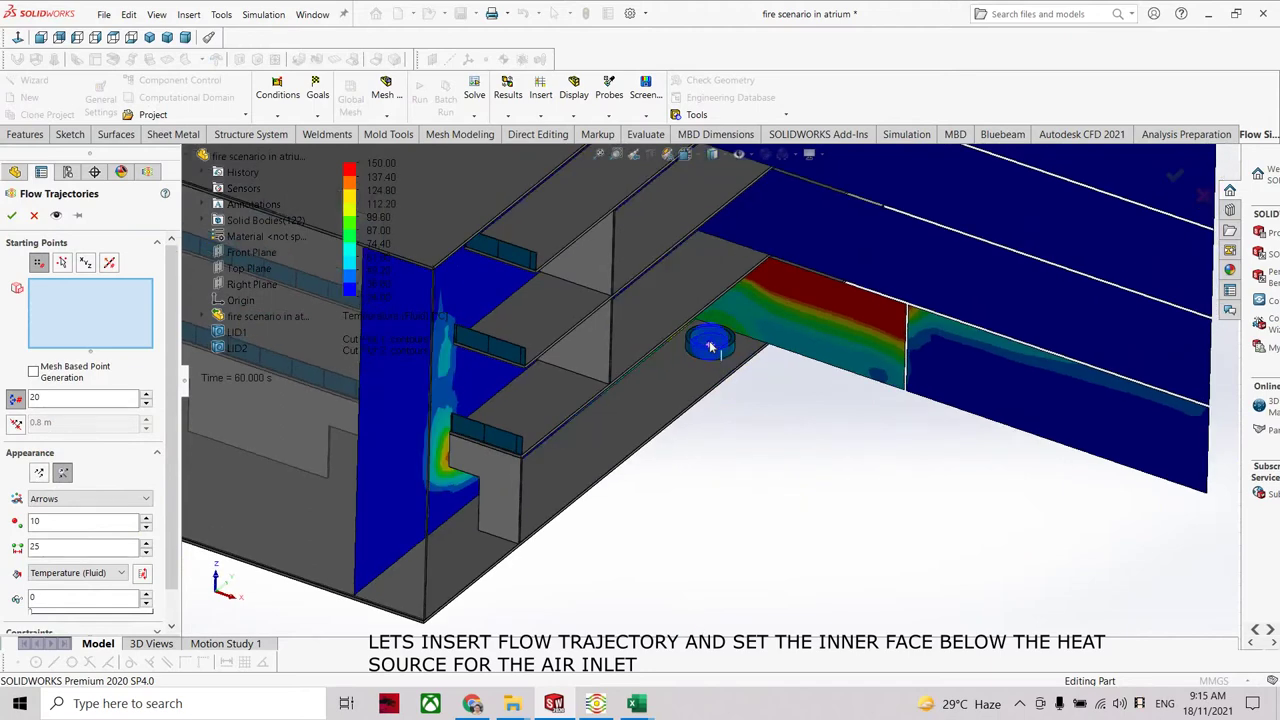
{"action": "scroll", "coordinate": [710, 347], "scroll_direction": "down", "scroll_amount": 3}
{"action": "scroll", "coordinate": [709, 360], "scroll_direction": "down", "scroll_amount": 3}
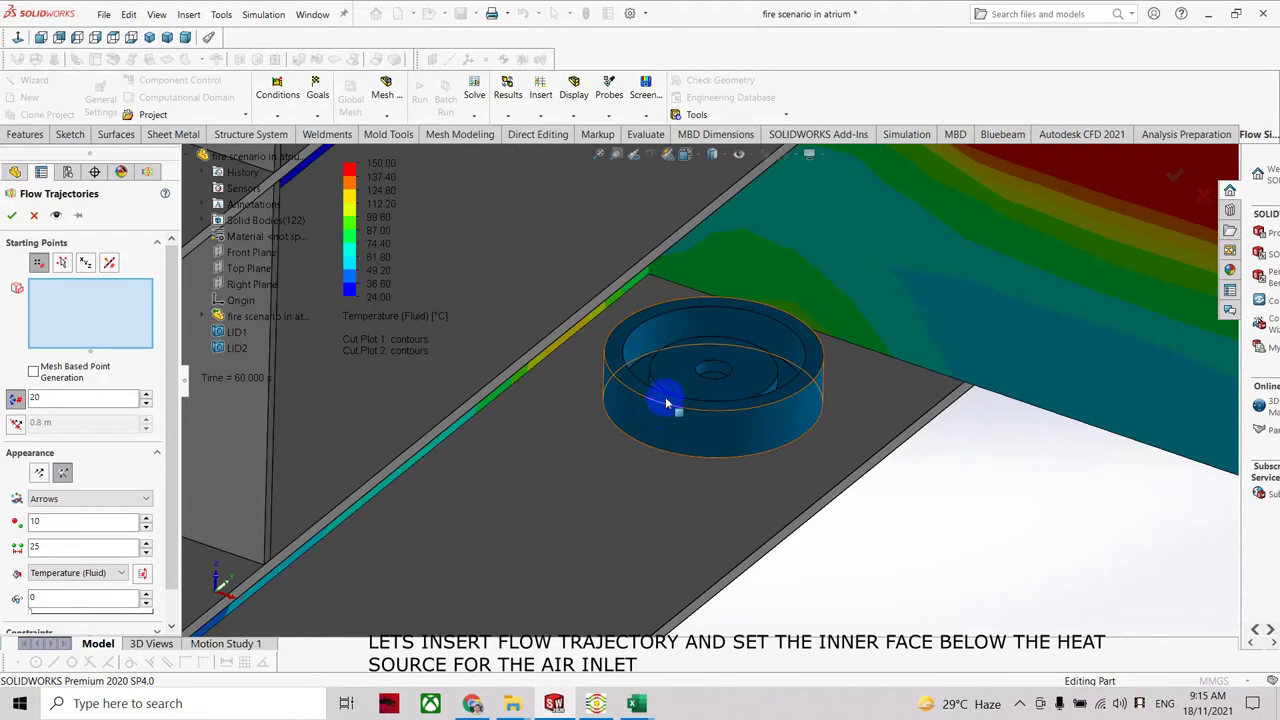
{"action": "left_click", "coordinate": [652, 372]}
Set 300 trajectory points with Spheres appearance and confirm the flow trajectories.
{"action": "left_click_drag", "start_coordinate": [46, 416], "coordinate": [3, 420]}
{"action": "type", "text": "300"}
{"action": "left_click", "coordinate": [70, 517]}
{"action": "left_click", "coordinate": [70, 545]}
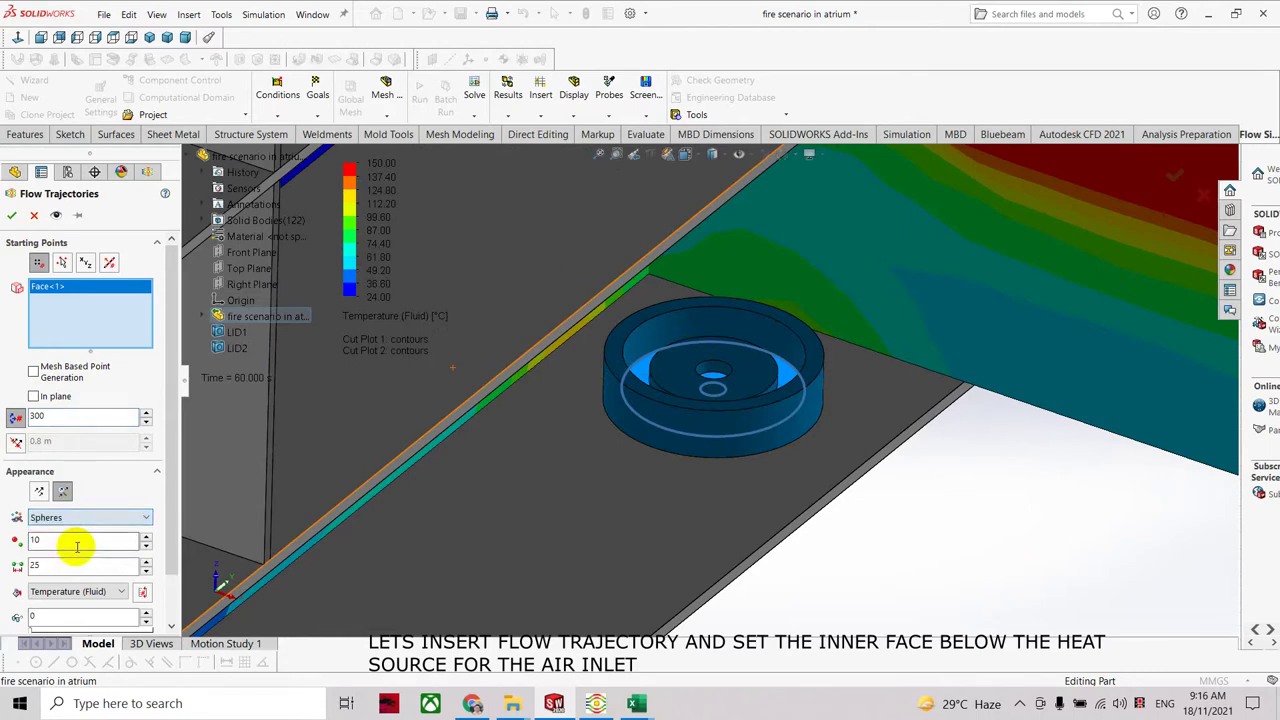
{"action": "scroll", "coordinate": [150, 450], "scroll_direction": "down", "scroll_amount": 1}
{"action": "scroll", "coordinate": [130, 510], "scroll_direction": "down", "scroll_amount": 1}
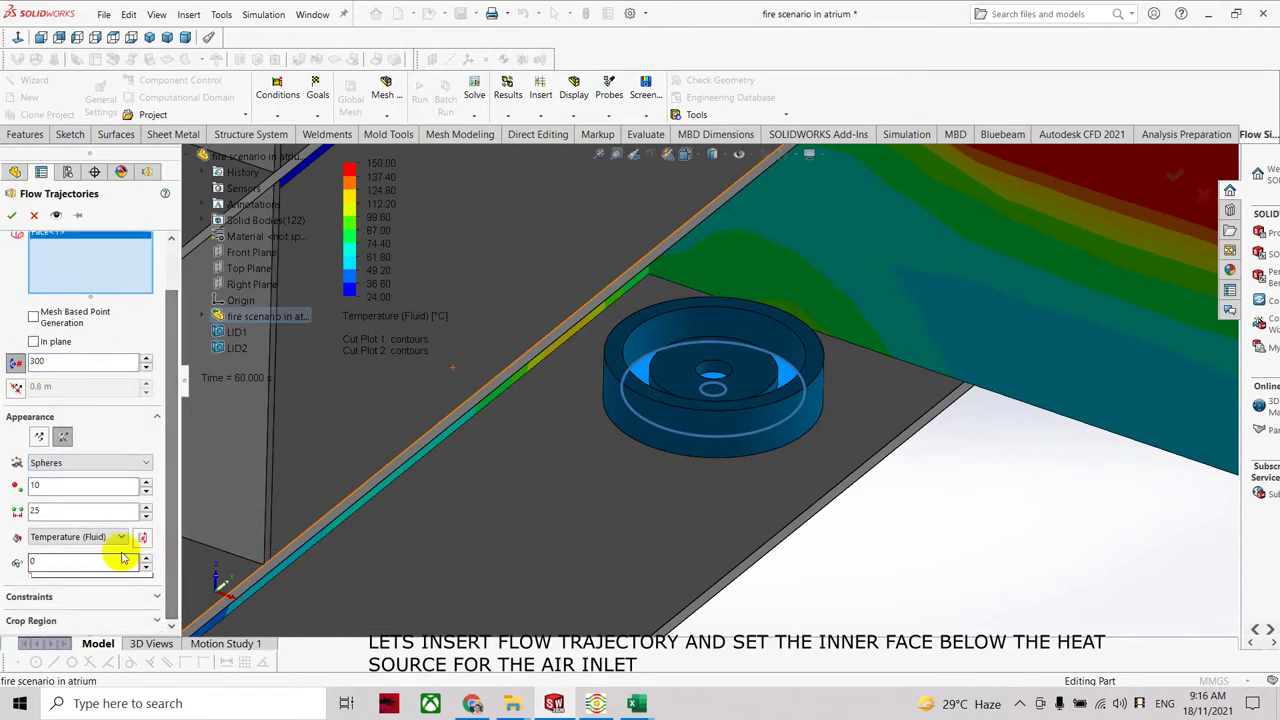
{"action": "left_click", "coordinate": [13, 216]}
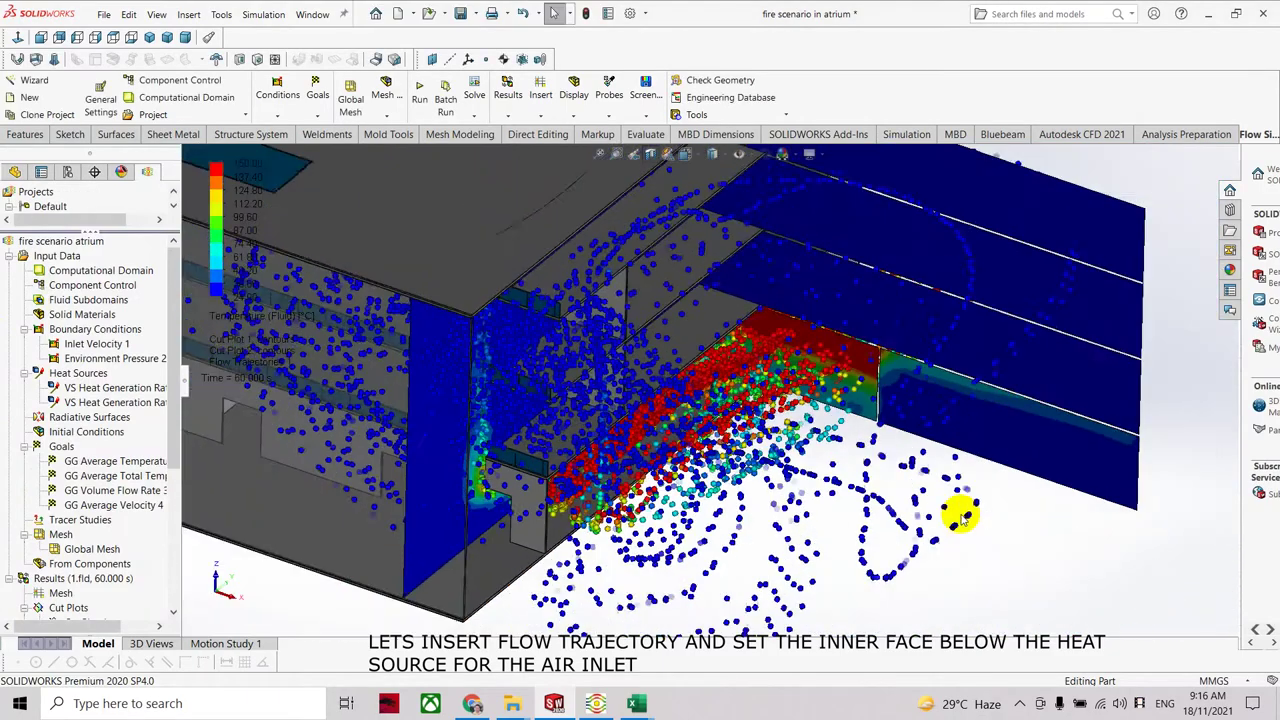
Orbit to a nearly frontal view of the temperature-coloured trajectory spheres in the atrium.
{"action": "mouse_move", "coordinate": [900, 502]}
{"action": "middle_mouse_down"}
{"action": "mouse_move", "coordinate": [851, 509]}
{"action": "mouse_move", "coordinate": [777, 463]}
{"action": "mouse_move", "coordinate": [830, 410]}
{"action": "mouse_move", "coordinate": [851, 451]}
{"action": "middle_mouse_up"}
{"action": "middle_click_drag", "start_coordinate": [768, 470], "coordinate": [702, 434]}
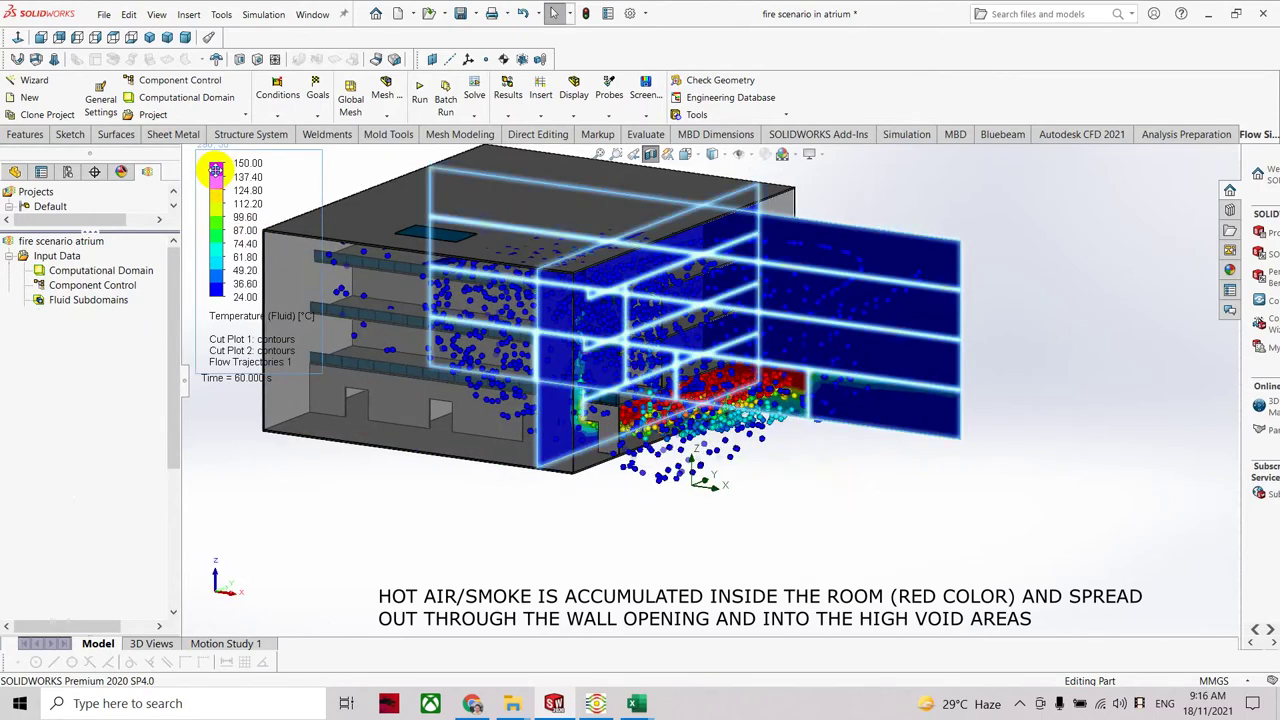
{"action": "right_click", "coordinate": [216, 171]}
Change the temperature colour bar maximum from 150 to 50 °C for a 24–50 °C range.
{"action": "left_click", "coordinate": [245, 179]}
{"action": "left_click_drag", "start_coordinate": [83, 291], "coordinate": [3, 293]}
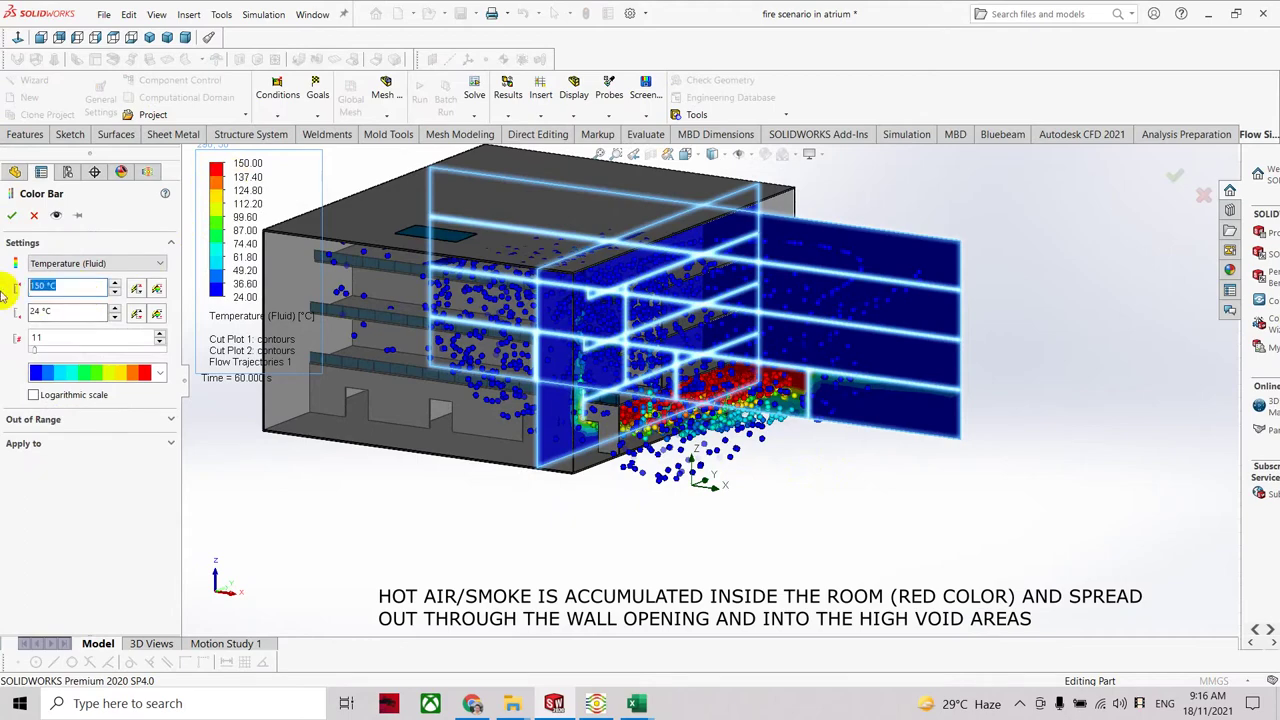
{"action": "left_click", "coordinate": [10, 216]}
Orbit, zoom and snap to isometric to inspect the hot air spreading through the building.
{"action": "mouse_move", "coordinate": [709, 491]}
{"action": "middle_mouse_down"}
{"action": "mouse_move", "coordinate": [791, 520]}
{"action": "mouse_move", "coordinate": [778, 550]}
{"action": "middle_mouse_up"}
{"action": "scroll", "coordinate": [770, 510], "scroll_direction": "down", "scroll_amount": 3}
{"action": "scroll", "coordinate": [757, 457], "scroll_direction": "down", "scroll_amount": 3}
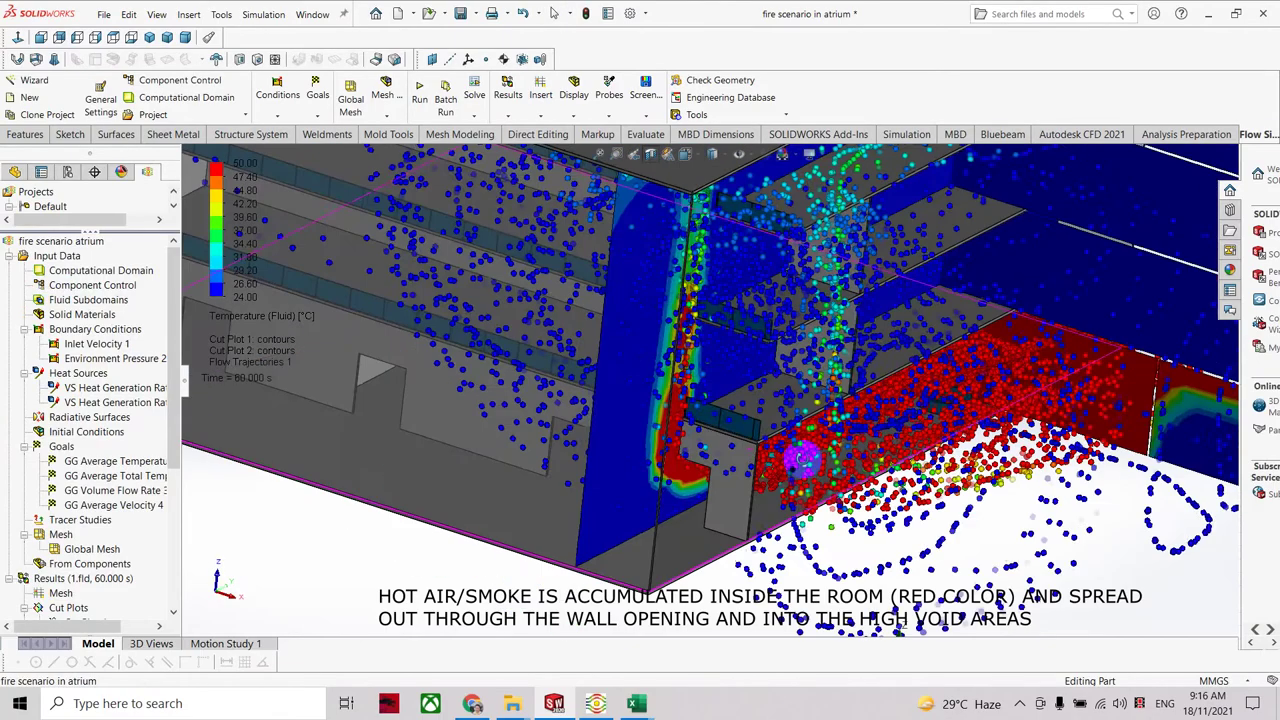
{"action": "scroll", "coordinate": [843, 405], "scroll_direction": "down", "scroll_amount": 3}
{"action": "middle_click_drag", "start_coordinate": [850, 420], "coordinate": [735, 418]}
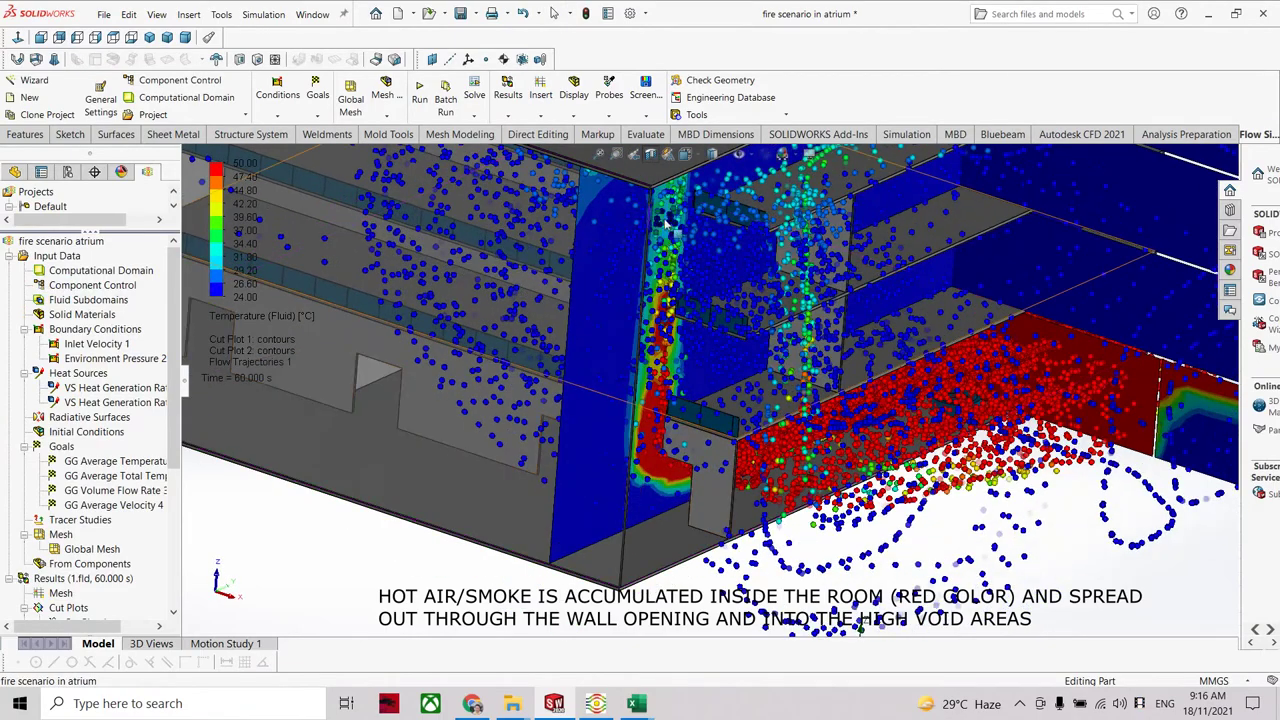
{"action": "key", "text": "f"}
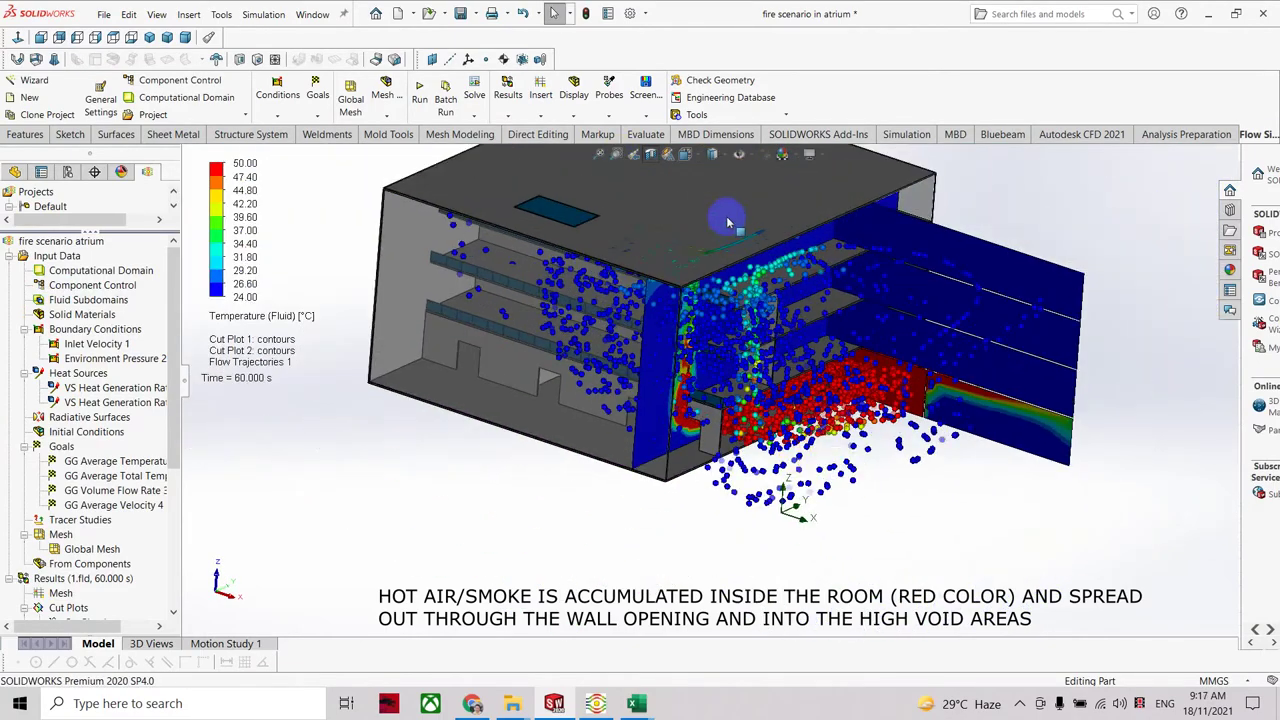
{"action": "left_click", "coordinate": [687, 155]}
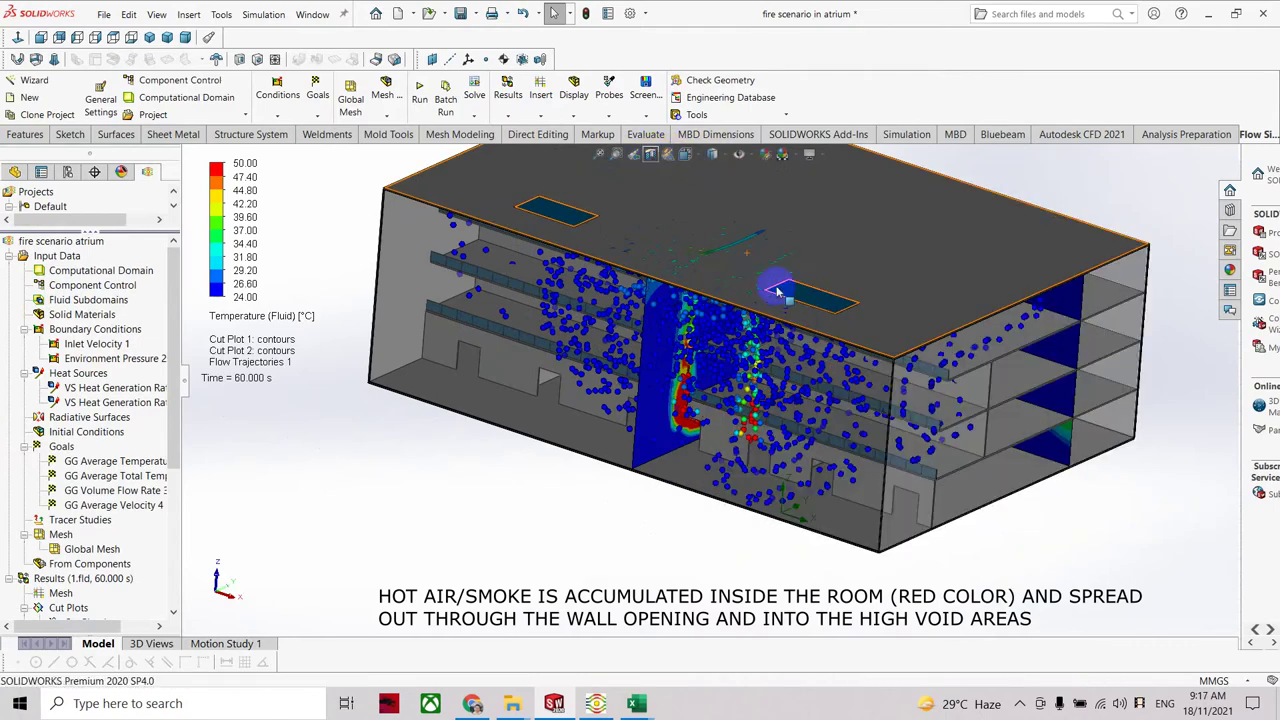
{"action": "left_click", "coordinate": [1003, 408]}
{"action": "mouse_move", "coordinate": [1003, 408]}
{"action": "middle_mouse_down"}
{"action": "mouse_move", "coordinate": [916, 404]}
{"action": "mouse_move", "coordinate": [1045, 387]}
{"action": "middle_mouse_up"}
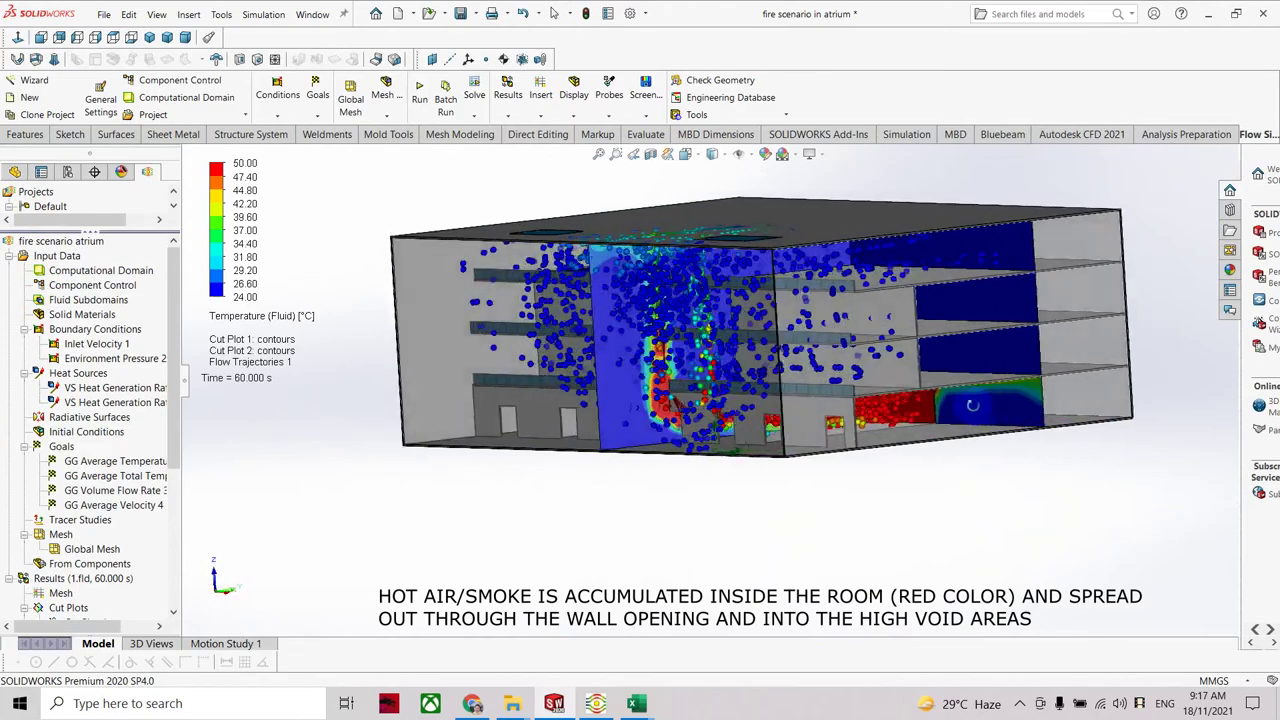
{"action": "mouse_move", "coordinate": [1057, 383]}
{"action": "middle_mouse_down"}
{"action": "mouse_move", "coordinate": [944, 398]}
{"action": "mouse_move", "coordinate": [774, 467]}
{"action": "mouse_move", "coordinate": [689, 466]}
{"action": "mouse_move", "coordinate": [563, 508]}
{"action": "mouse_move", "coordinate": [786, 517]}
{"action": "mouse_move", "coordinate": [1051, 503]}
{"action": "mouse_move", "coordinate": [1020, 537]}
{"action": "mouse_move", "coordinate": [1099, 538]}
{"action": "mouse_move", "coordinate": [1026, 535]}
{"action": "mouse_move", "coordinate": [1023, 509]}
{"action": "mouse_move", "coordinate": [1035, 514]}
{"action": "middle_mouse_up"}
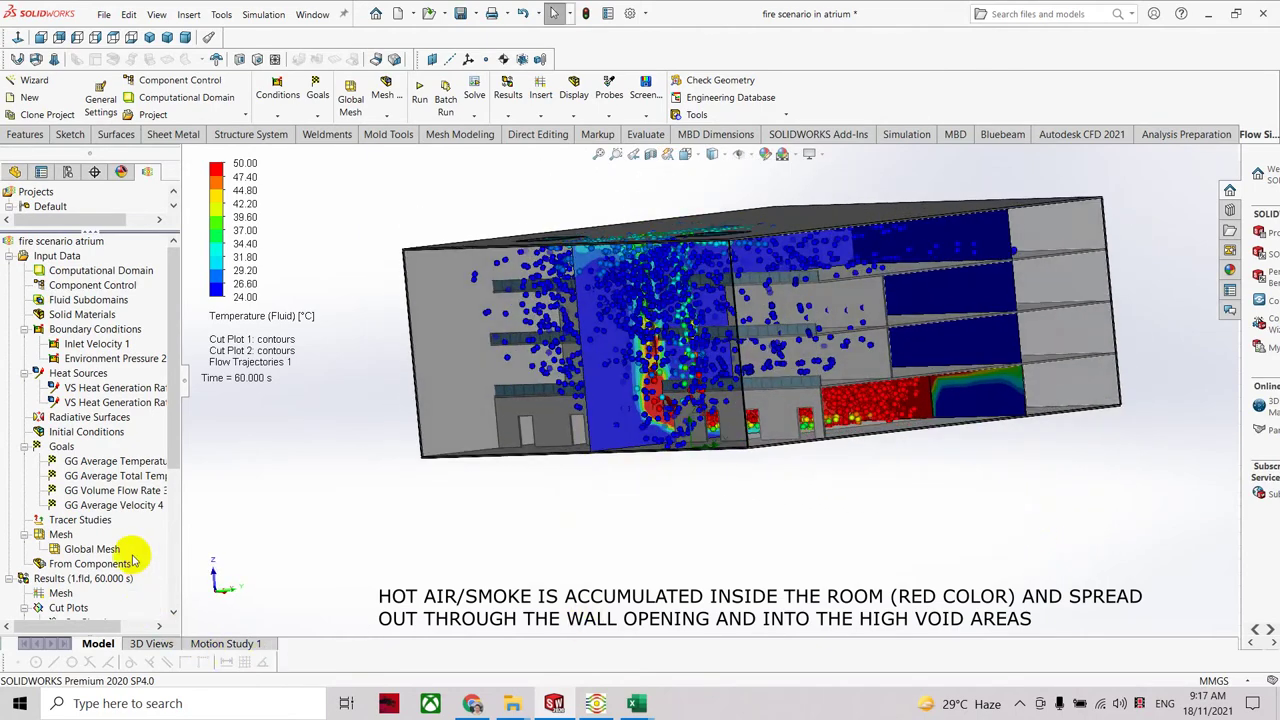
Review Play Settings for Flow Trajectories 1, then play the trajectory animation.
{"action": "scroll", "coordinate": [150, 545], "scroll_direction": "down", "scroll_amount": 2}
{"action": "scroll", "coordinate": [170, 480], "scroll_direction": "down", "scroll_amount": 3}
{"action": "right_click", "coordinate": [129, 477]}
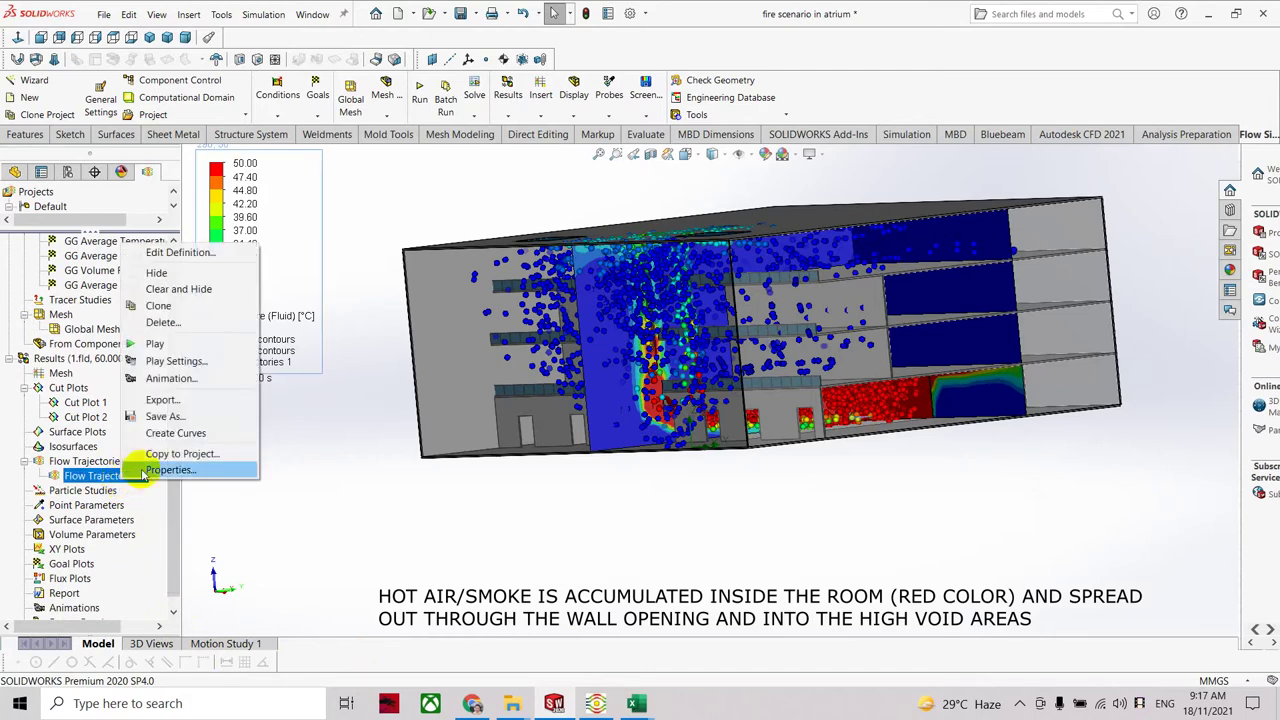
{"action": "left_click", "coordinate": [172, 362]}
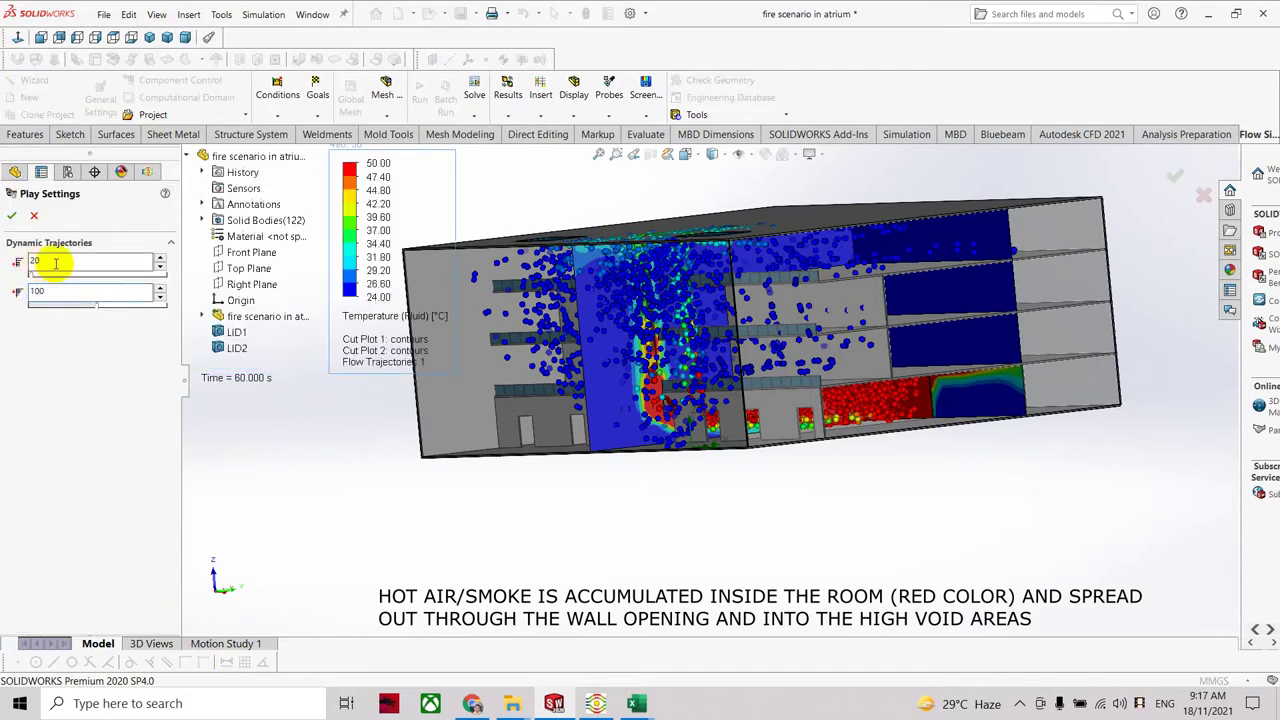
{"action": "left_click", "coordinate": [10, 218]}
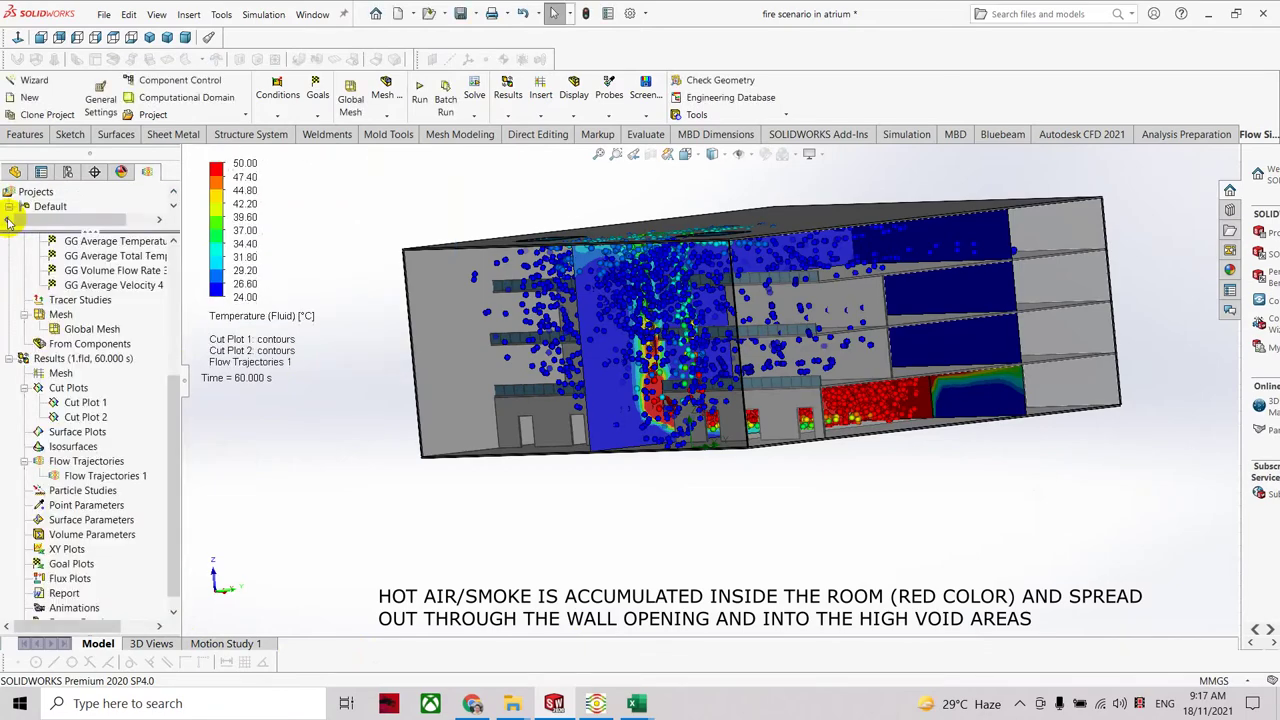
{"action": "right_click", "coordinate": [118, 477]}
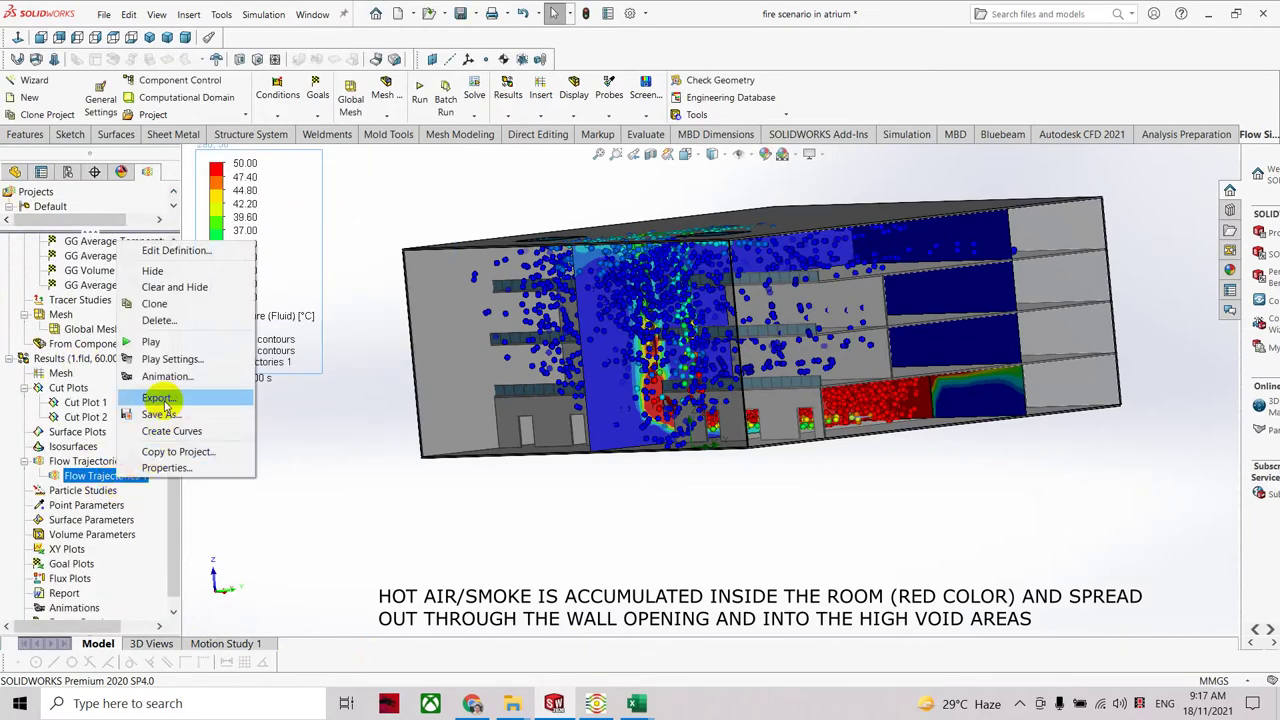
{"action": "left_click", "coordinate": [152, 342]}
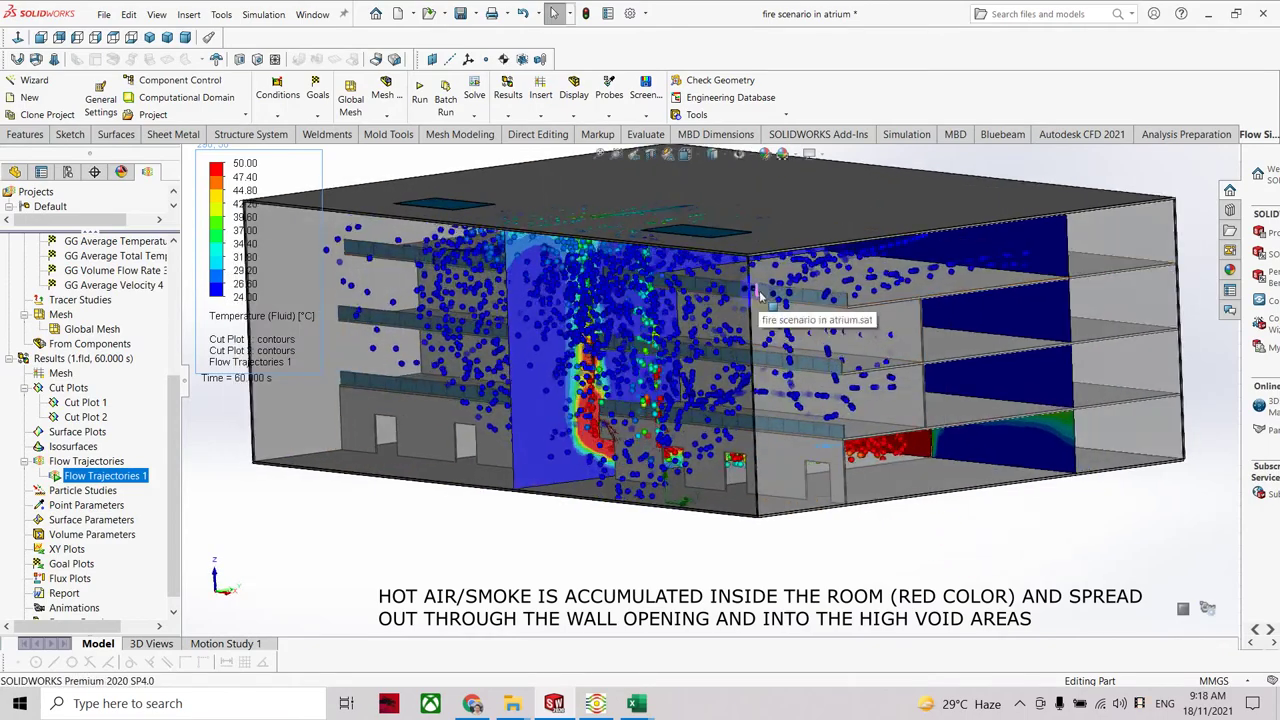
{"action": "middle_click_drag", "start_coordinate": [971, 580], "coordinate": [440, 596]}
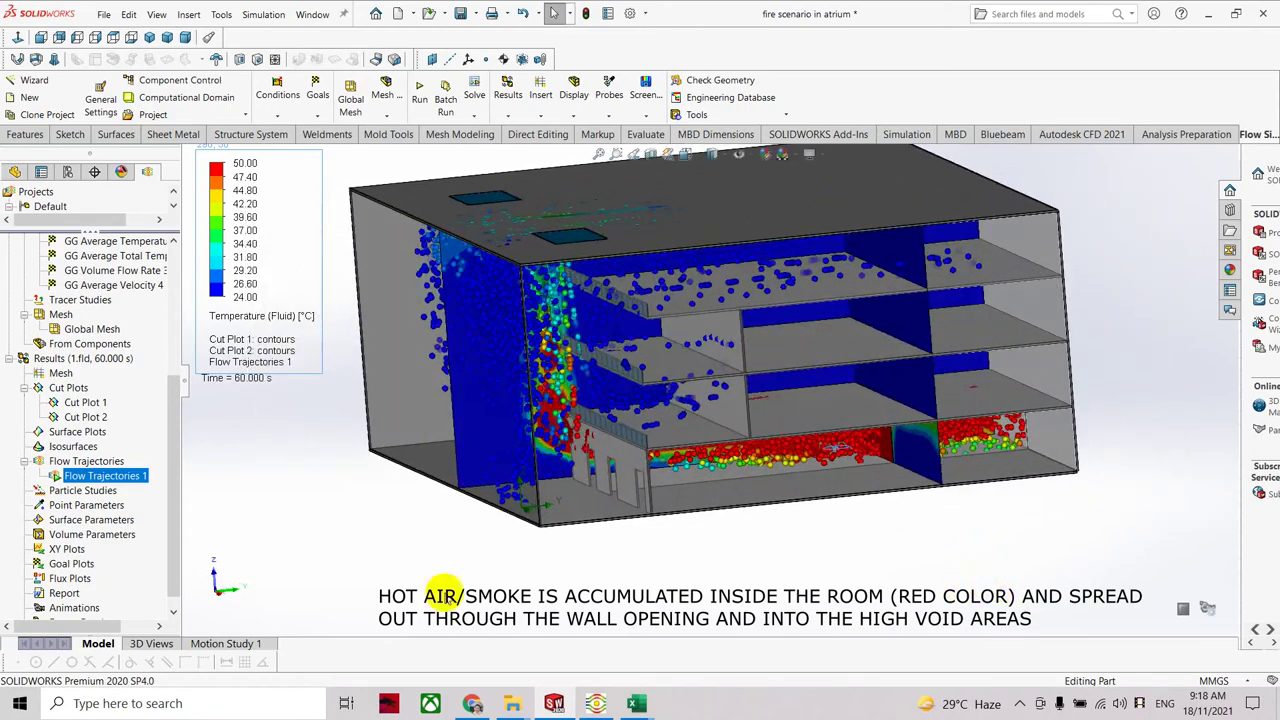
Edit Cut Plot 1's definition to set its plot transparency to 0.6.
{"action": "right_click", "coordinate": [84, 404]}
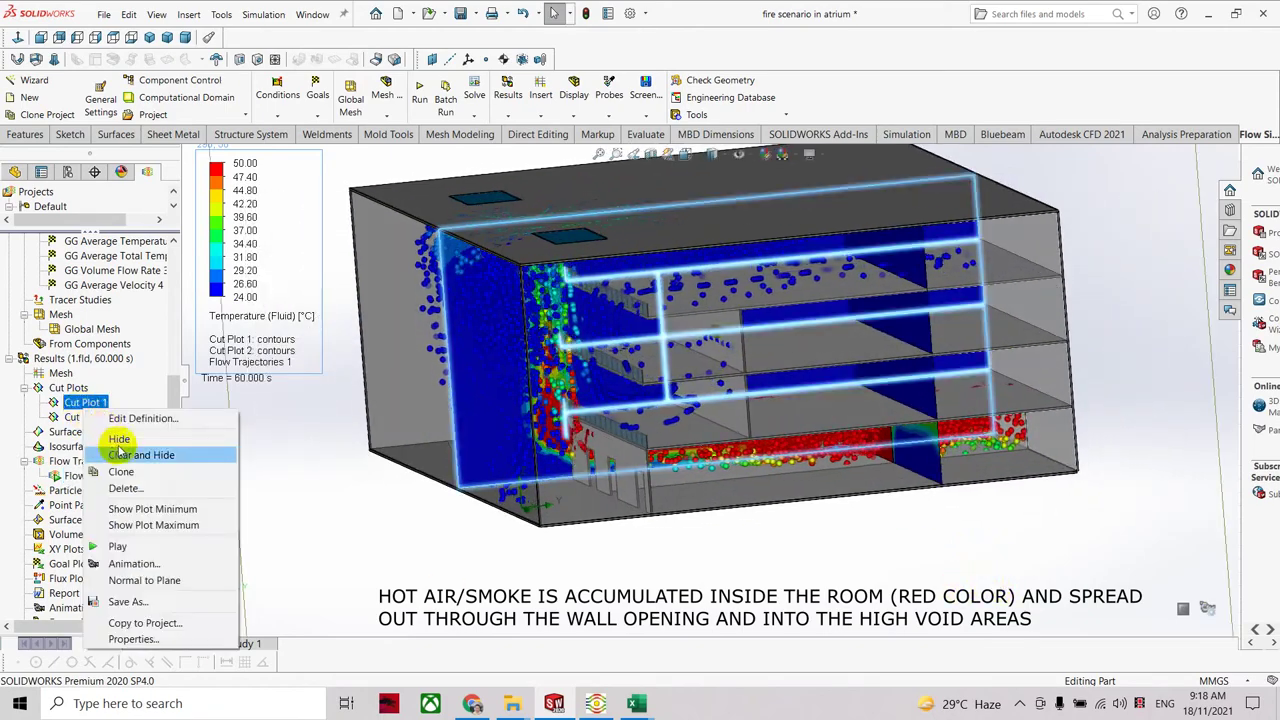
{"action": "left_click", "coordinate": [118, 443]}
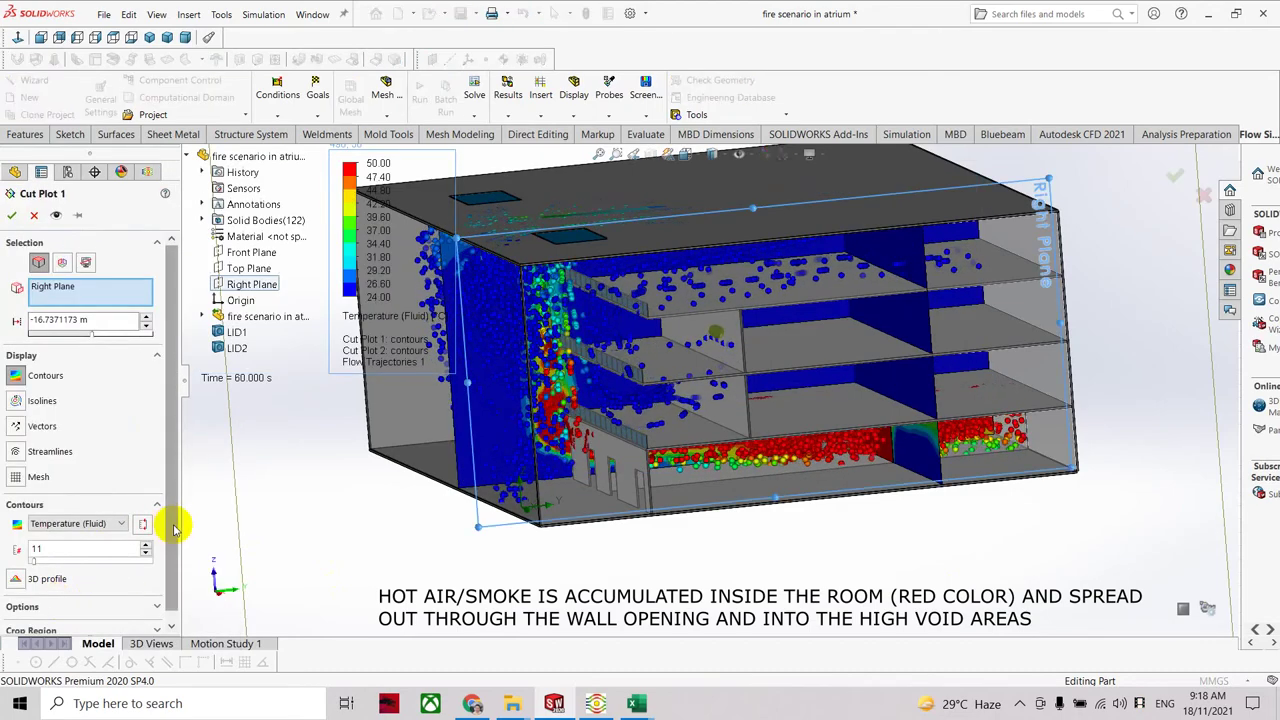
{"action": "left_click_drag", "start_coordinate": [171, 520], "coordinate": [173, 576]}
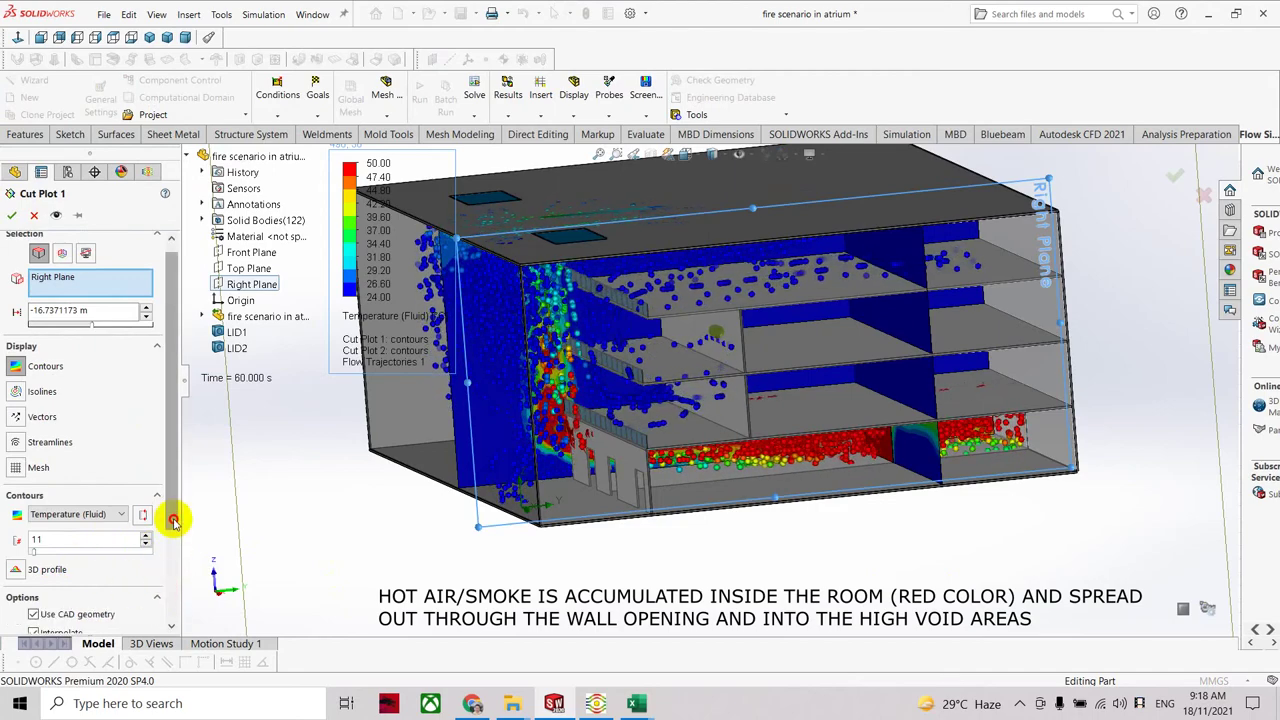
{"action": "left_click_drag", "start_coordinate": [173, 520], "coordinate": [171, 594]}
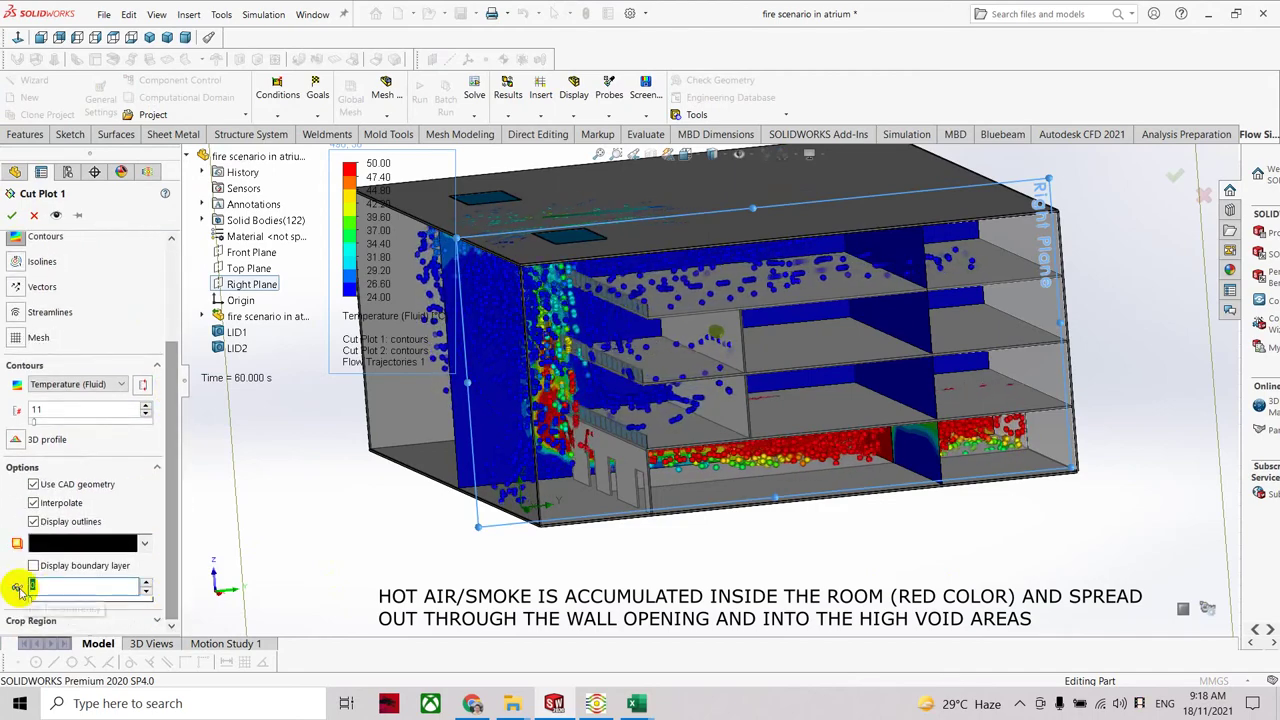
{"action": "left_click", "coordinate": [13, 217]}
{"action": "mouse_move", "coordinate": [634, 534]}
{"action": "middle_mouse_down"}
{"action": "mouse_move", "coordinate": [723, 520]}
{"action": "mouse_move", "coordinate": [815, 537]}
{"action": "mouse_move", "coordinate": [789, 529]}
{"action": "mouse_move", "coordinate": [720, 551]}
{"action": "mouse_move", "coordinate": [686, 526]}
{"action": "mouse_move", "coordinate": [651, 540]}
{"action": "middle_mouse_up"}
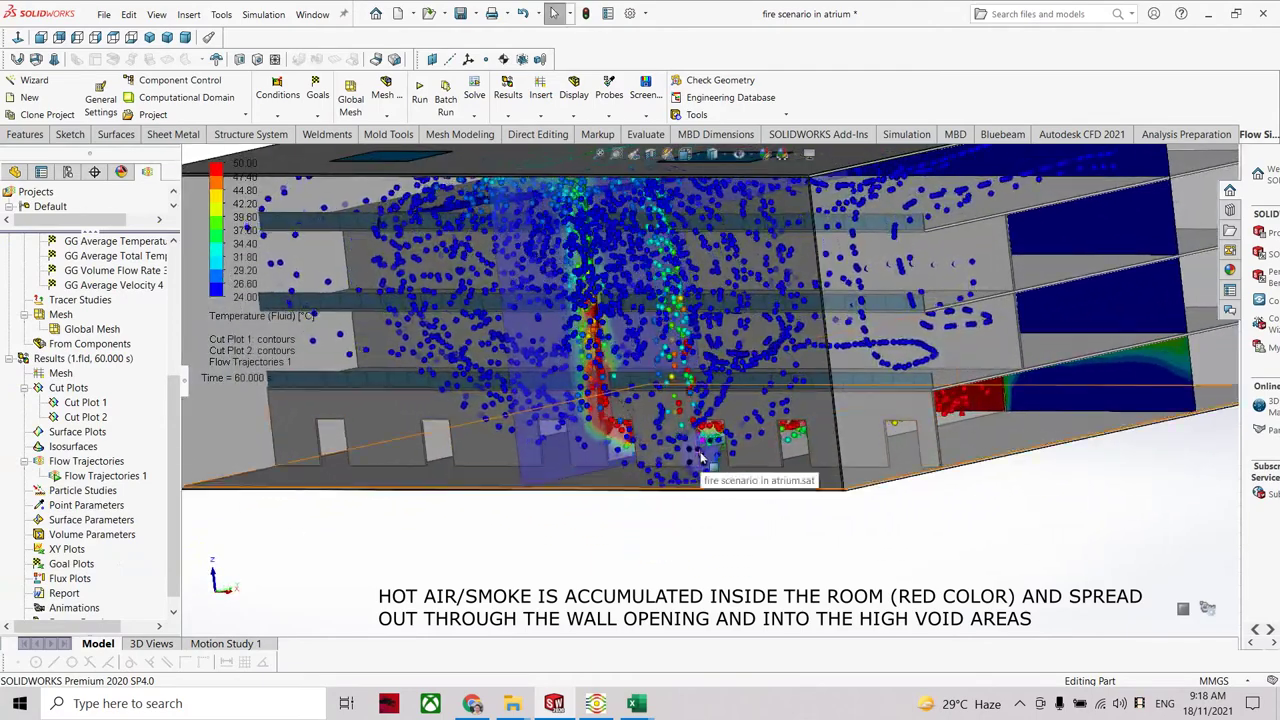
Insert a new cut plot with its plane shifted across the atrium.
{"action": "right_click", "coordinate": [86, 388]}
{"action": "left_click", "coordinate": [93, 392]}
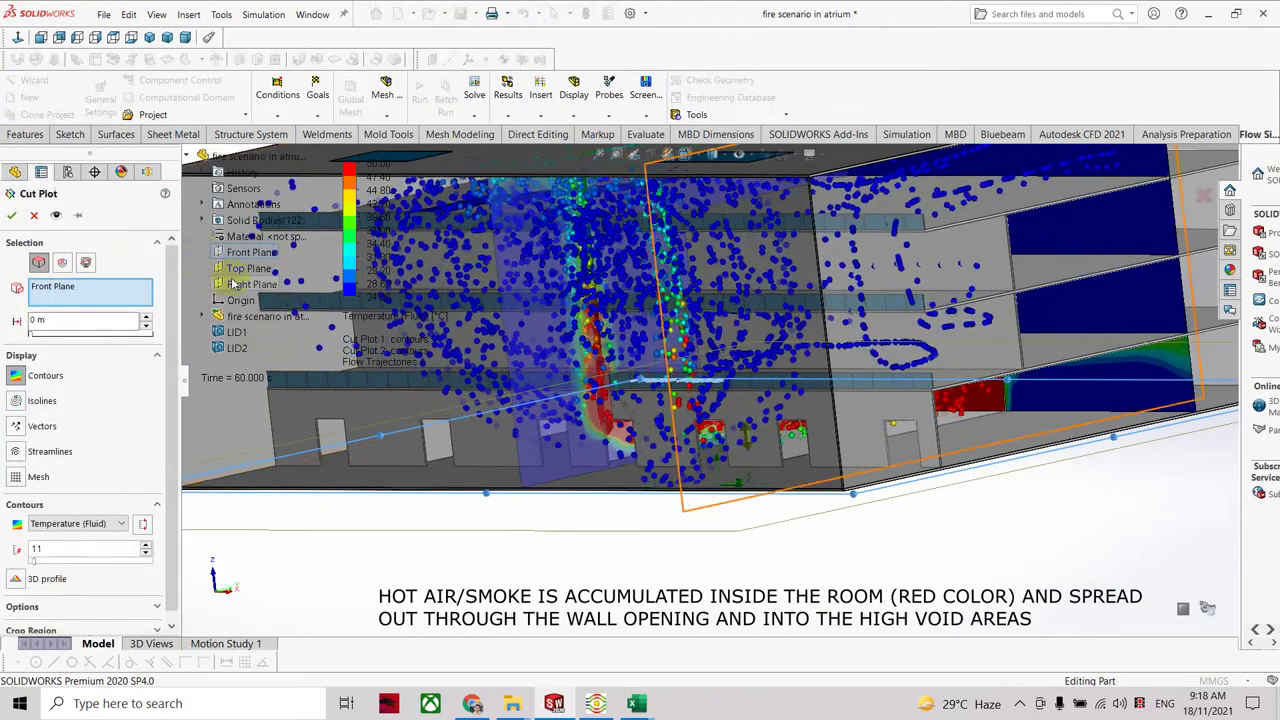
{"action": "middle_click_drag", "start_coordinate": [530, 400], "coordinate": [855, 513]}
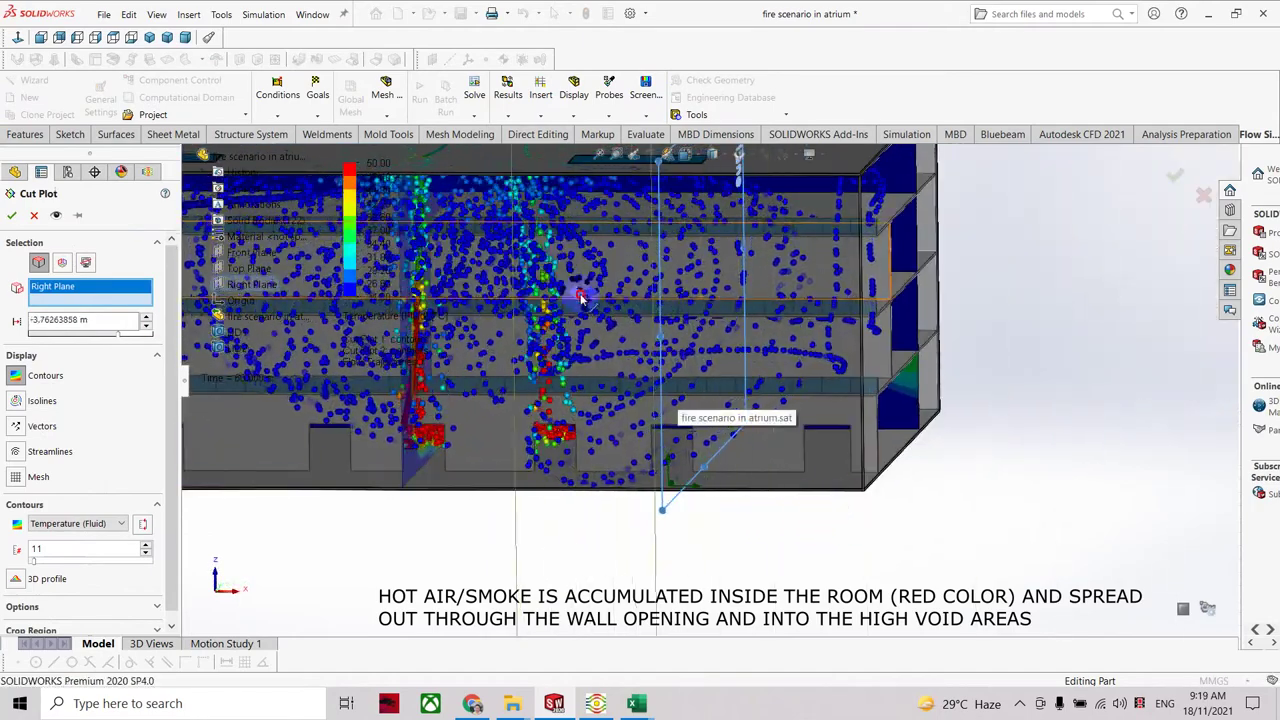
{"action": "middle_click_drag", "start_coordinate": [923, 511], "coordinate": [937, 517]}
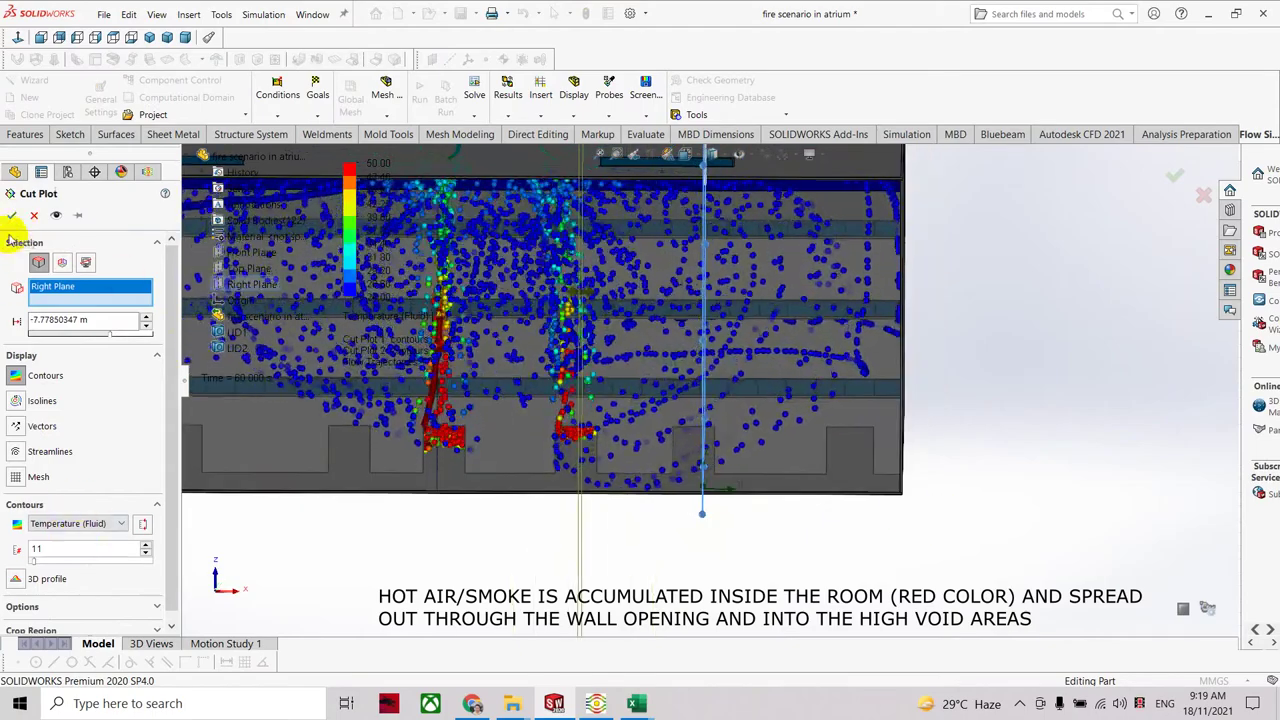
{"action": "left_click", "coordinate": [12, 216]}
{"action": "mouse_move", "coordinate": [1063, 543]}
{"action": "middle_mouse_down"}
{"action": "mouse_move", "coordinate": [1006, 549]}
{"action": "mouse_move", "coordinate": [1012, 572]}
{"action": "middle_mouse_up"}
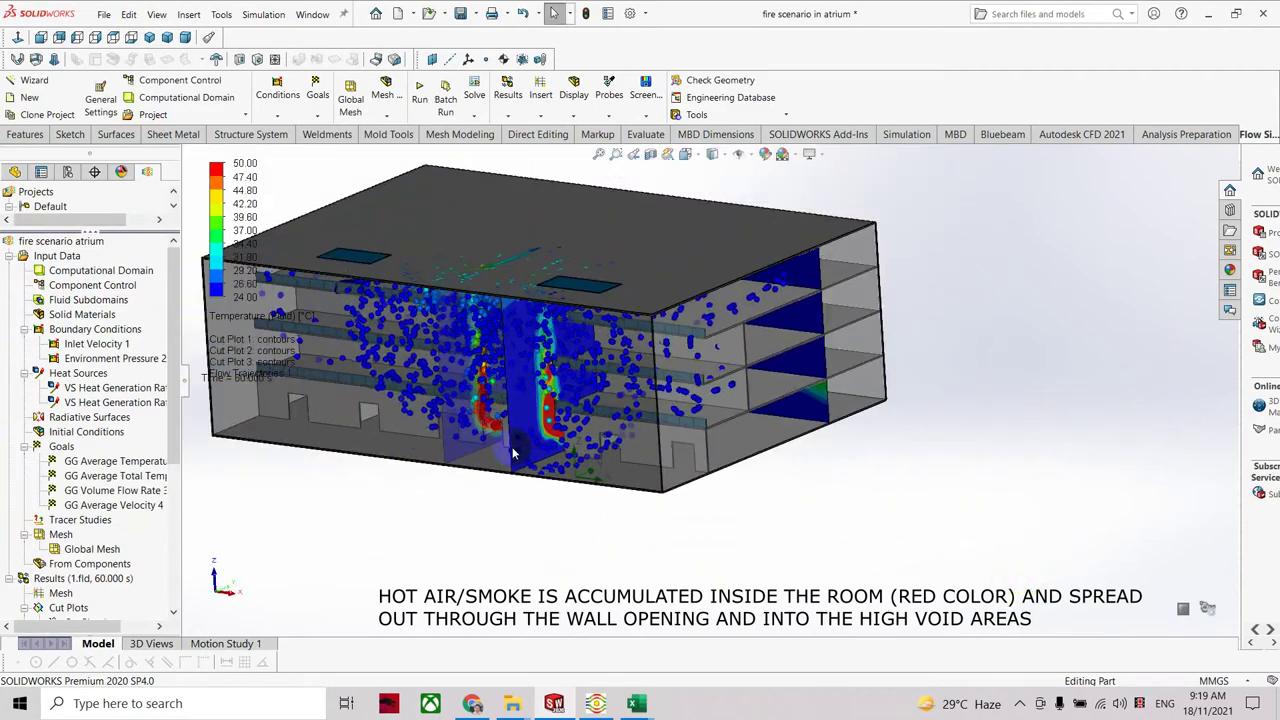
Set Cut Plot 3's plot transparency to 0.6.
{"action": "left_click_drag", "start_coordinate": [172, 416], "coordinate": [125, 503]}
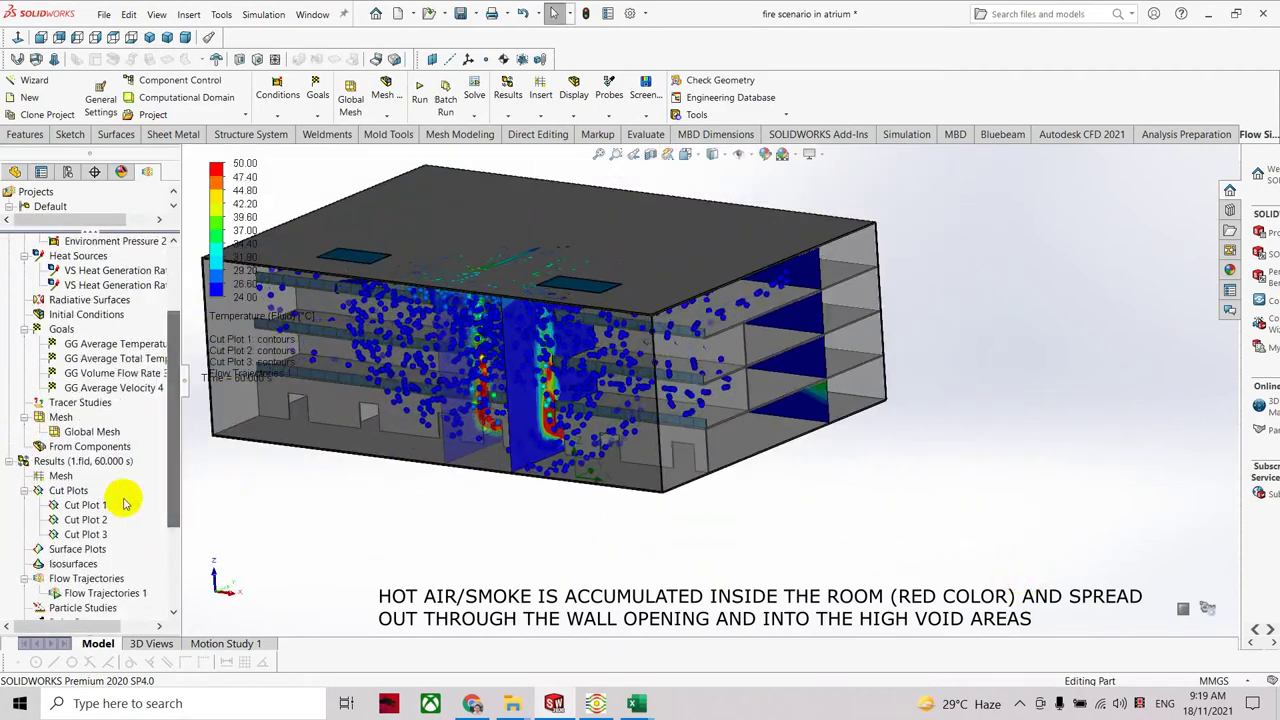
{"action": "right_click", "coordinate": [88, 536]}
{"action": "left_click", "coordinate": [183, 310]}
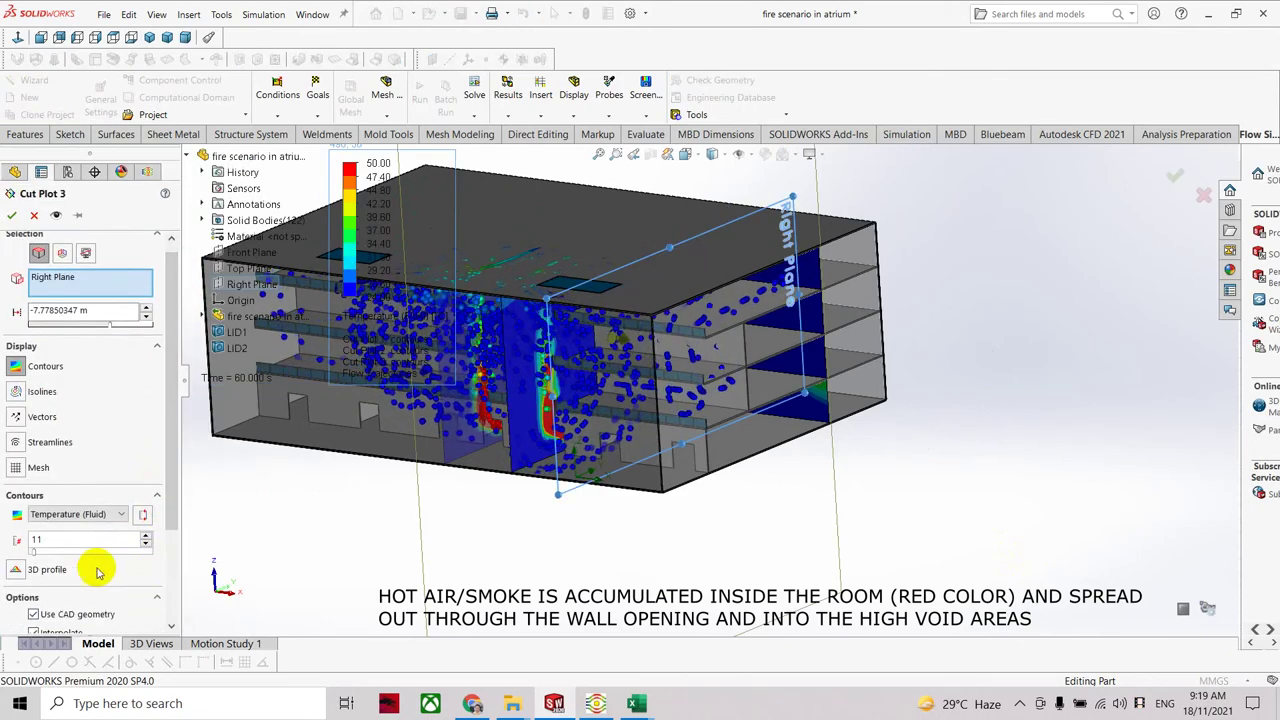
{"action": "left_click_drag", "start_coordinate": [168, 522], "coordinate": [168, 598]}
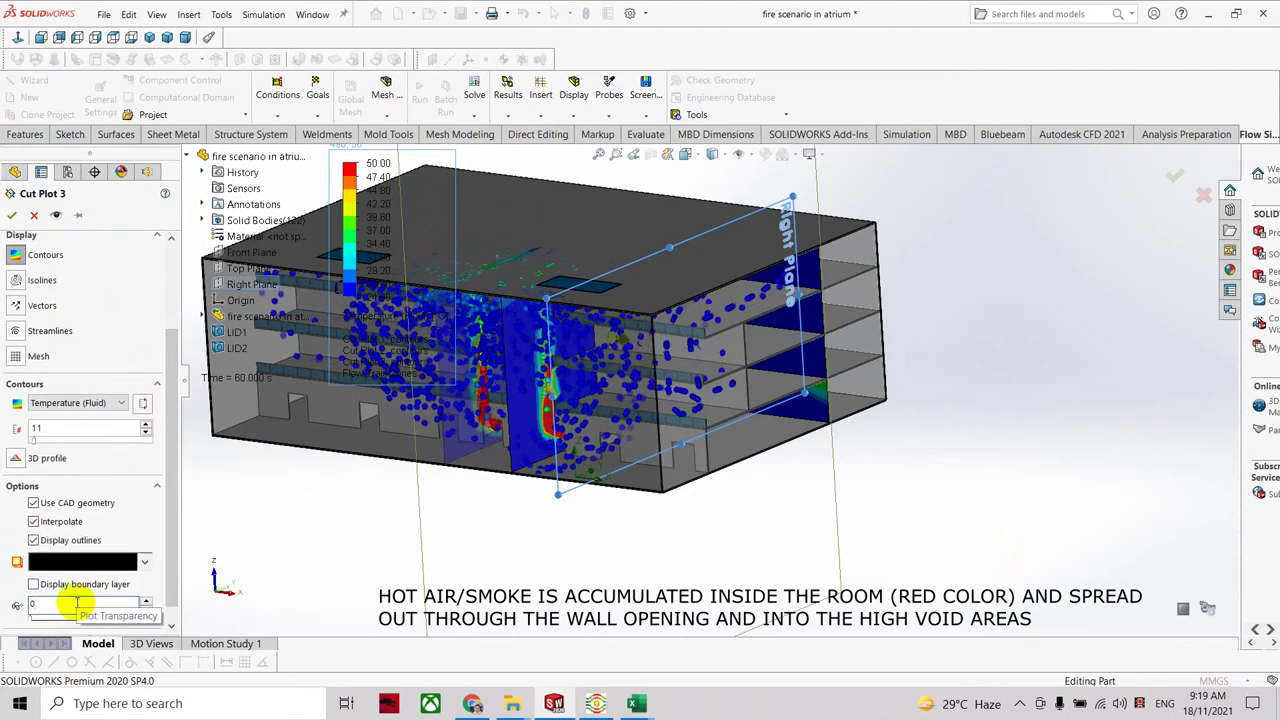
{"action": "left_click", "coordinate": [12, 215]}
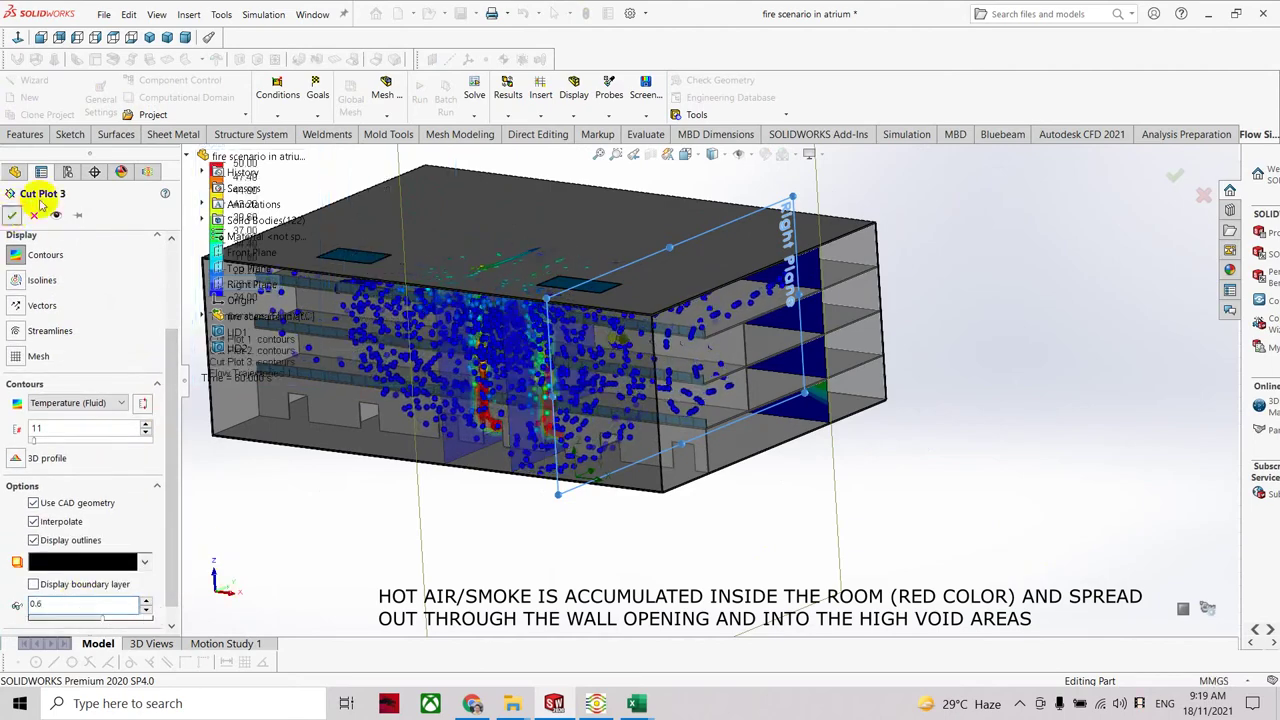
{"action": "mouse_move", "coordinate": [560, 330]}
{"action": "middle_mouse_down"}
{"action": "mouse_move", "coordinate": [712, 415]}
{"action": "mouse_move", "coordinate": [771, 466]}
{"action": "mouse_move", "coordinate": [726, 451]}
{"action": "mouse_move", "coordinate": [758, 459]}
{"action": "middle_mouse_up"}
Apply Change Transparency to the building's end wall face.
{"action": "scroll", "coordinate": [545, 375], "scroll_direction": "down", "scroll_amount": 3}
{"action": "right_click", "coordinate": [571, 343]}
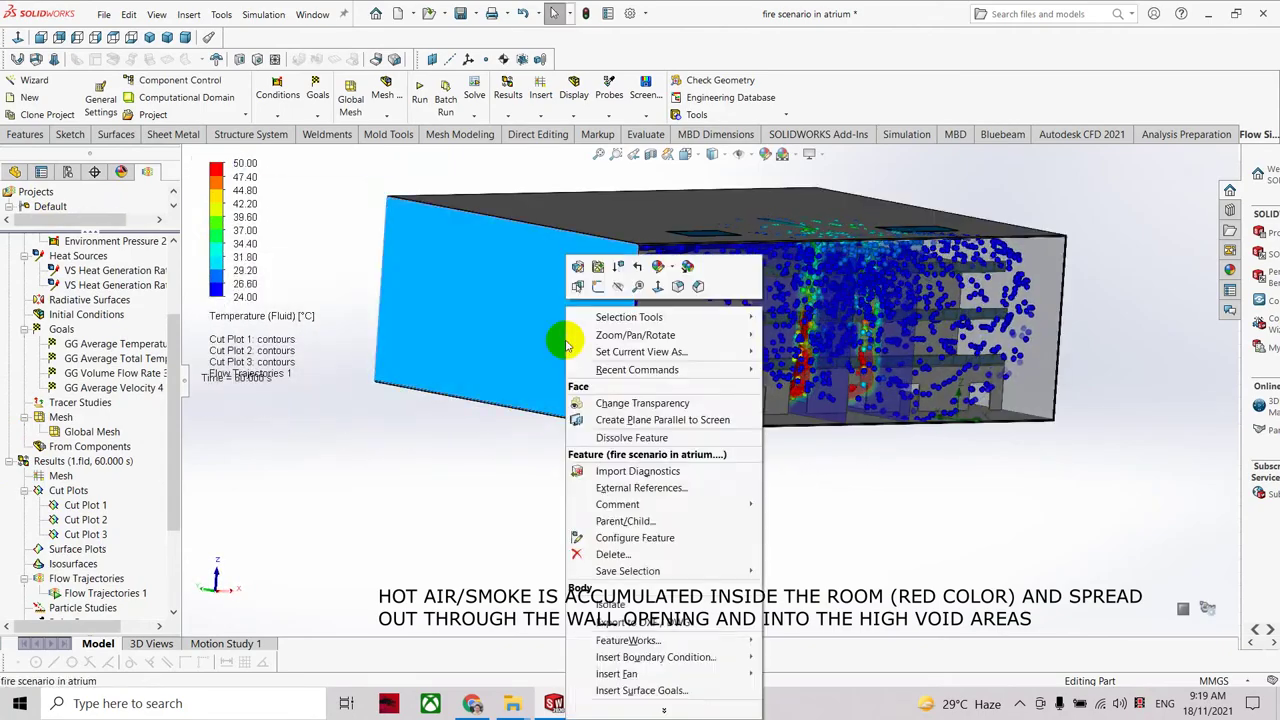
{"action": "left_click", "coordinate": [580, 325]}
{"action": "left_click", "coordinate": [538, 392]}
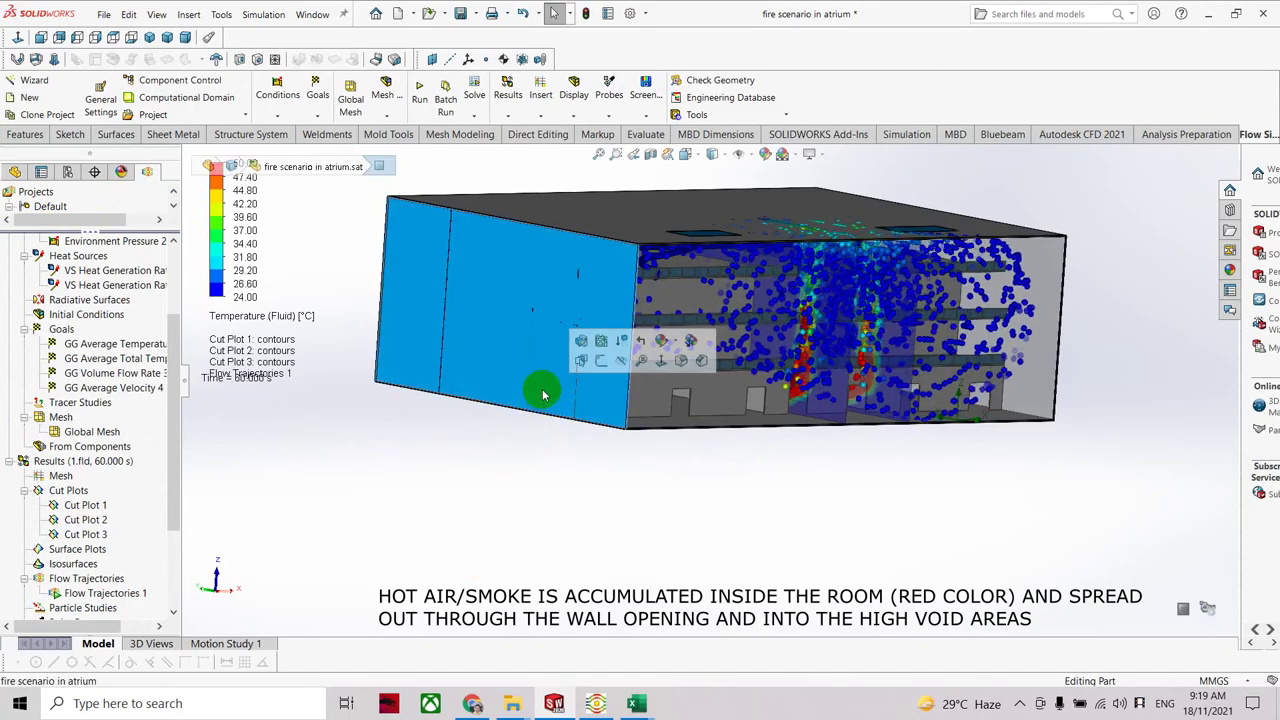
{"action": "right_click", "coordinate": [538, 390]}
{"action": "left_click", "coordinate": [613, 404]}
Orbit around both long sides to view the trajectories through the see-through end wall.
{"action": "mouse_move", "coordinate": [780, 506]}
{"action": "middle_mouse_down"}
{"action": "mouse_move", "coordinate": [1137, 557]}
{"action": "mouse_move", "coordinate": [1109, 531]}
{"action": "mouse_move", "coordinate": [1015, 566]}
{"action": "middle_mouse_up"}
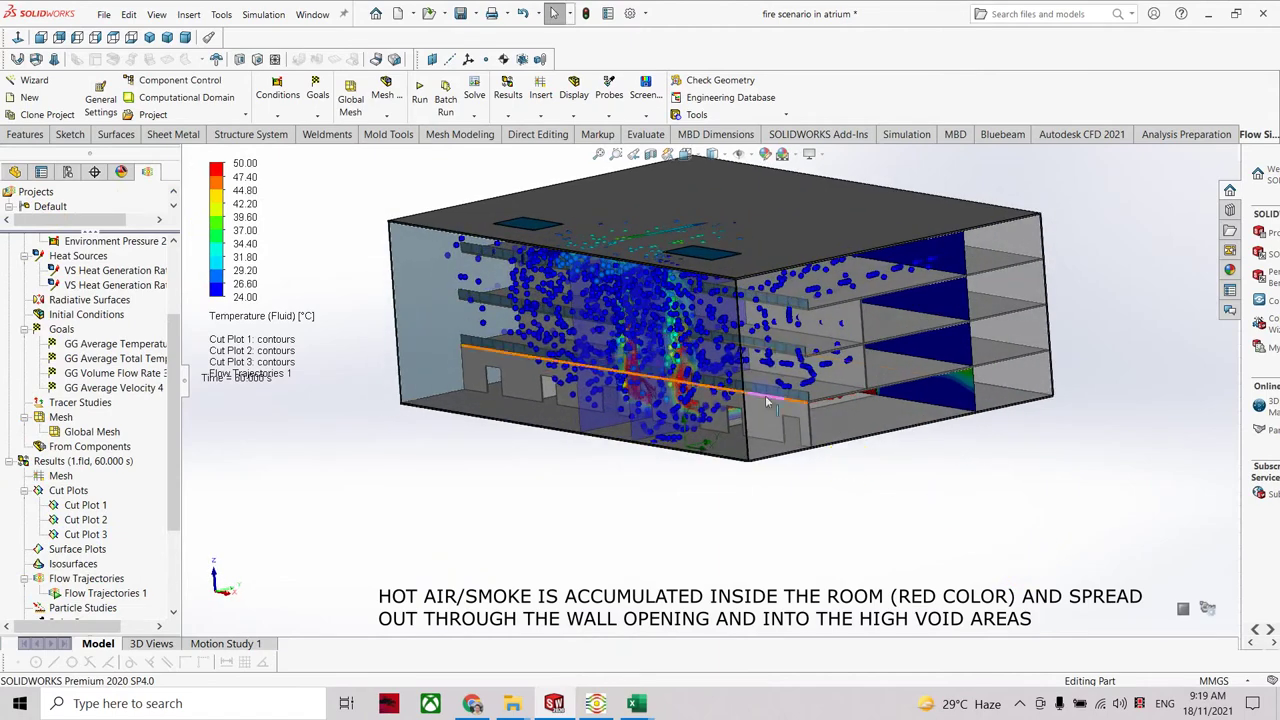
{"action": "mouse_move", "coordinate": [898, 432]}
{"action": "middle_mouse_down"}
{"action": "mouse_move", "coordinate": [980, 477]}
{"action": "mouse_move", "coordinate": [993, 461]}
{"action": "mouse_move", "coordinate": [937, 457]}
{"action": "middle_mouse_up"}
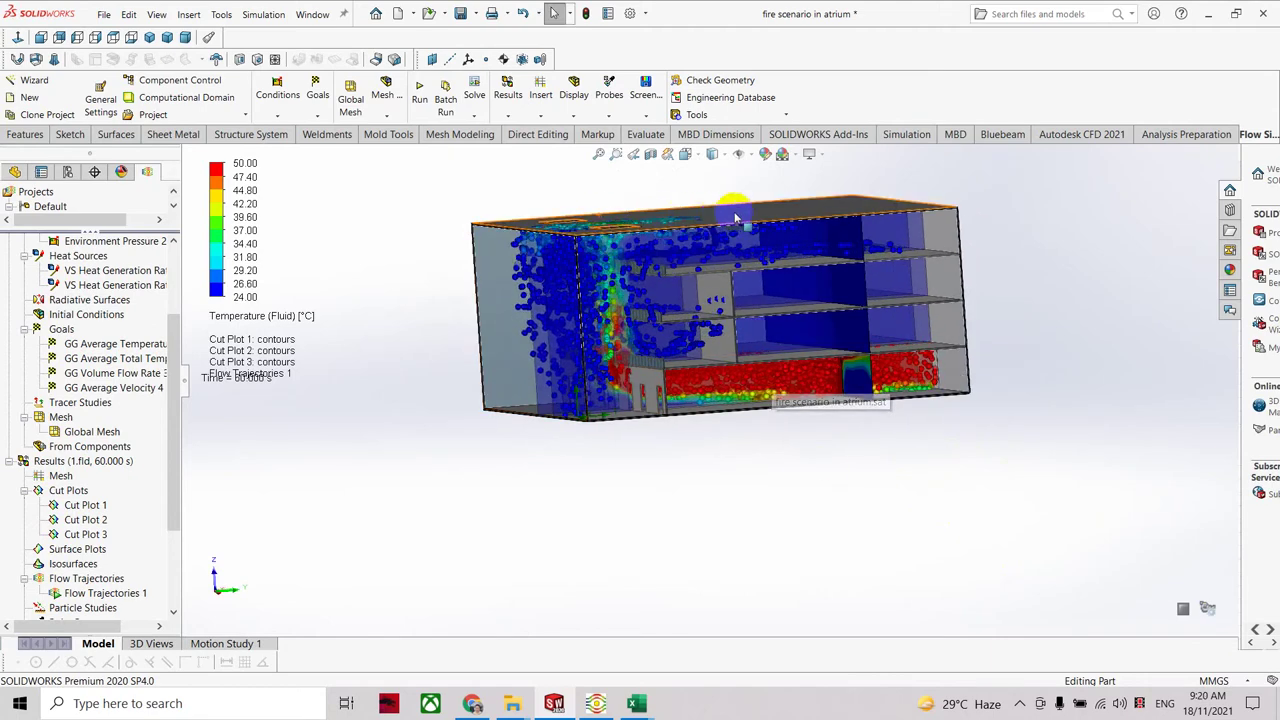
{"action": "mouse_move", "coordinate": [903, 488]}
{"action": "middle_mouse_down"}
{"action": "mouse_move", "coordinate": [934, 508]}
{"action": "mouse_move", "coordinate": [983, 505]}
{"action": "middle_mouse_up"}
{"action": "scroll", "coordinate": [983, 504], "scroll_direction": "down", "scroll_amount": 2}
{"action": "scroll", "coordinate": [987, 482], "scroll_direction": "up", "scroll_amount": 4}
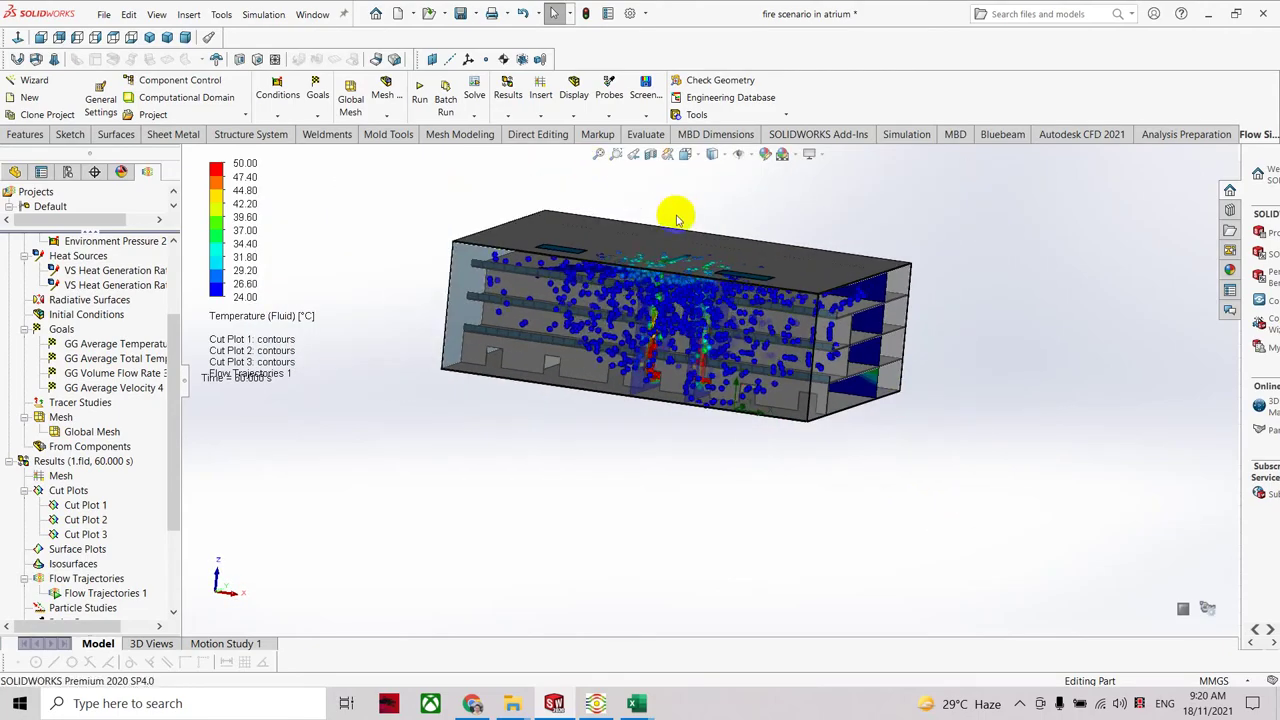
{"action": "scroll", "coordinate": [676, 218], "scroll_direction": "down", "scroll_amount": 2}
{"action": "mouse_move", "coordinate": [745, 355]}
{"action": "middle_mouse_down"}
{"action": "mouse_move", "coordinate": [1046, 457]}
{"action": "mouse_move", "coordinate": [1132, 469]}
{"action": "mouse_move", "coordinate": [763, 520]}
{"action": "mouse_move", "coordinate": [818, 547]}
{"action": "mouse_move", "coordinate": [956, 571]}
{"action": "middle_mouse_up"}
{"action": "mouse_move", "coordinate": [549, 541]}
{"action": "middle_mouse_down"}
{"action": "mouse_move", "coordinate": [574, 563]}
{"action": "mouse_move", "coordinate": [697, 591]}
{"action": "middle_mouse_up"}
Apply Change Transparency to the building's bottom floor face.
{"action": "right_click", "coordinate": [655, 486]}
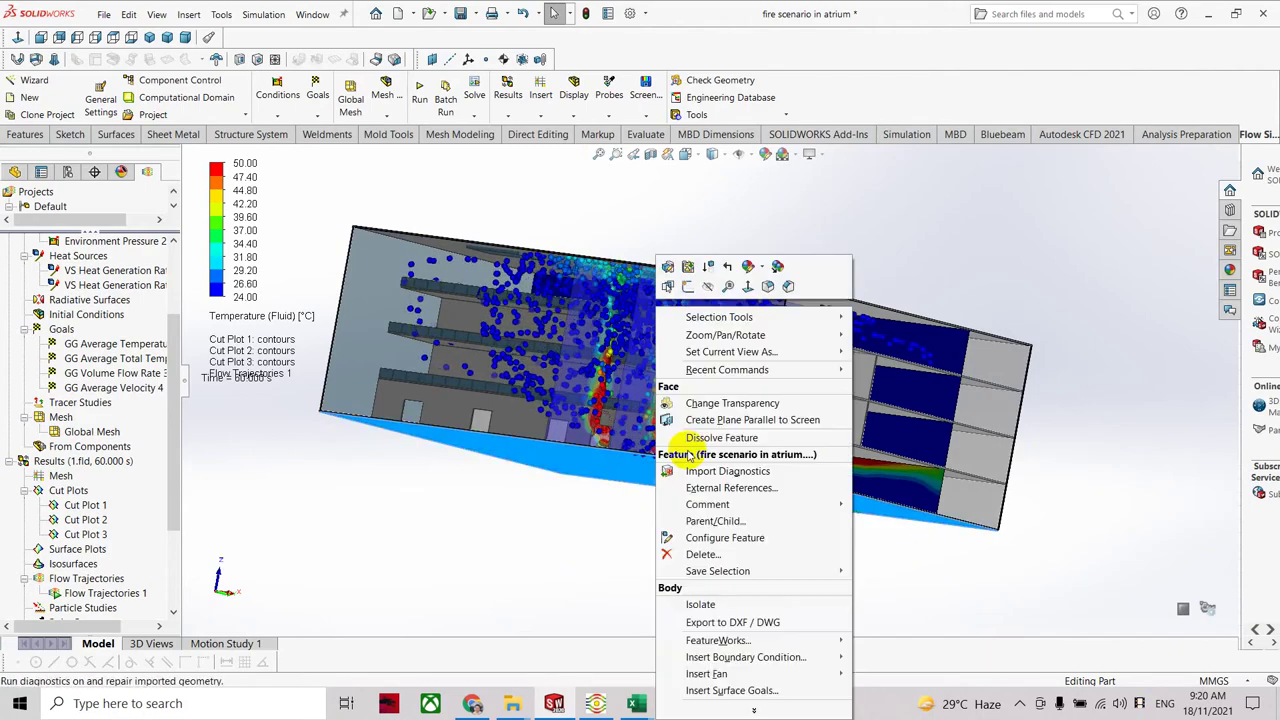
{"action": "left_click", "coordinate": [718, 403]}
{"action": "right_click", "coordinate": [666, 481]}
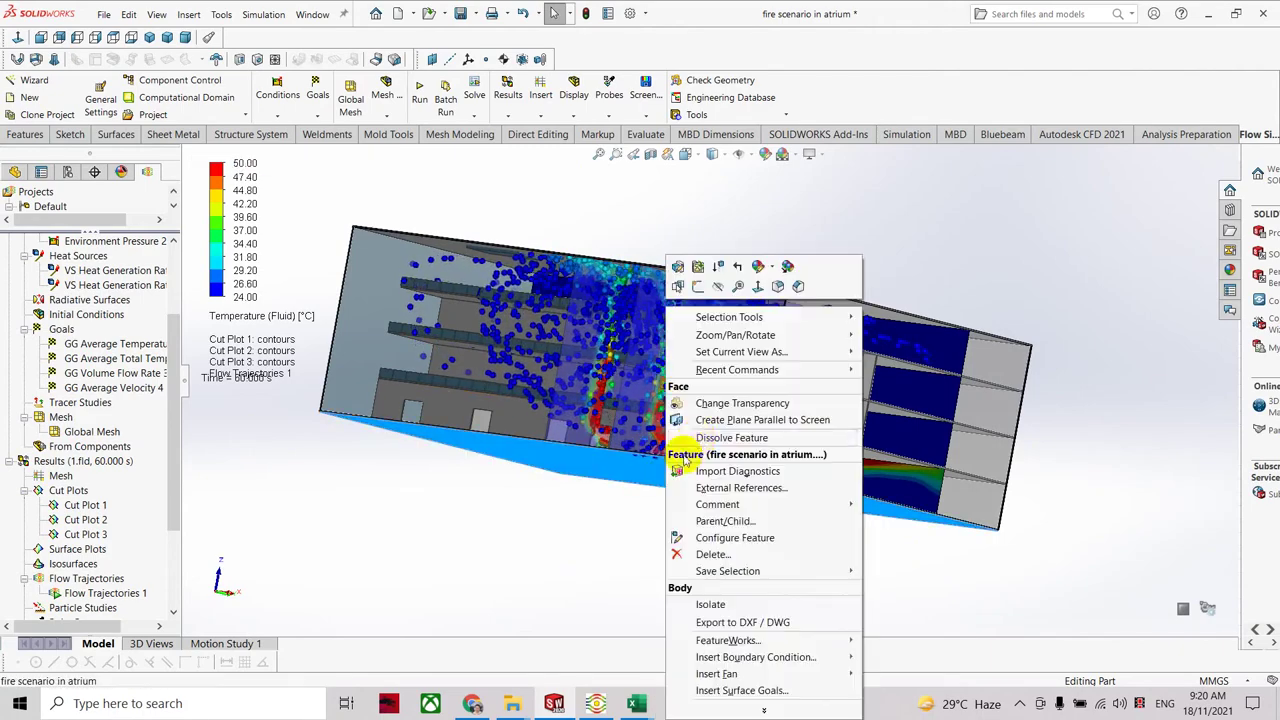
{"action": "left_click", "coordinate": [722, 403]}
{"action": "middle_click_drag", "start_coordinate": [706, 557], "coordinate": [736, 454]}
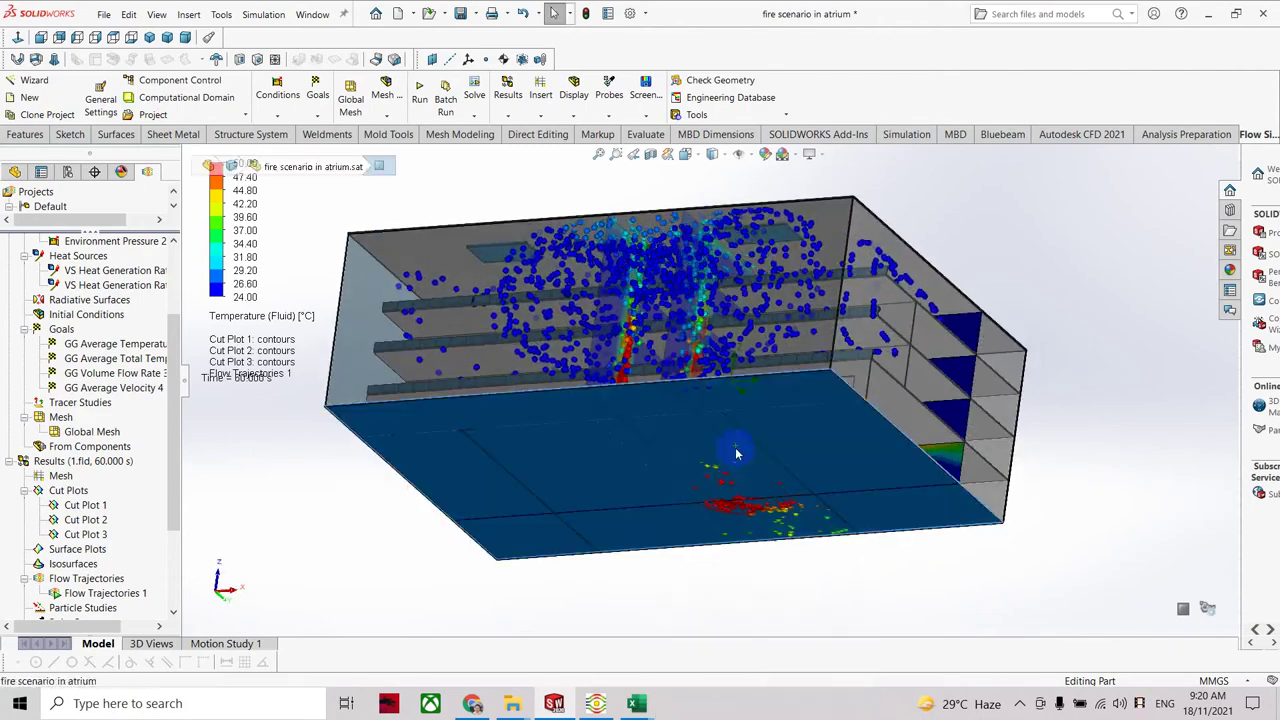
{"action": "right_click", "coordinate": [706, 470]}
{"action": "left_click", "coordinate": [762, 403]}
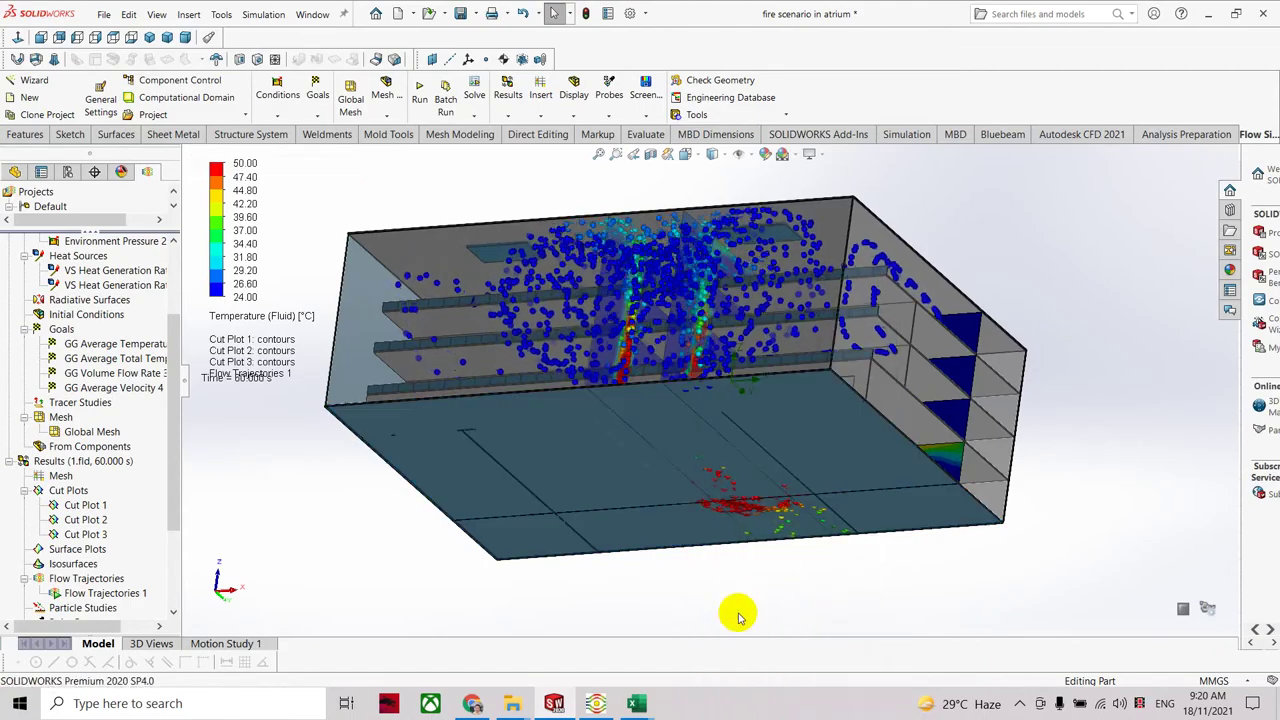
{"action": "left_click", "coordinate": [642, 477]}
{"action": "right_click", "coordinate": [648, 477]}
{"action": "left_click", "coordinate": [705, 403]}
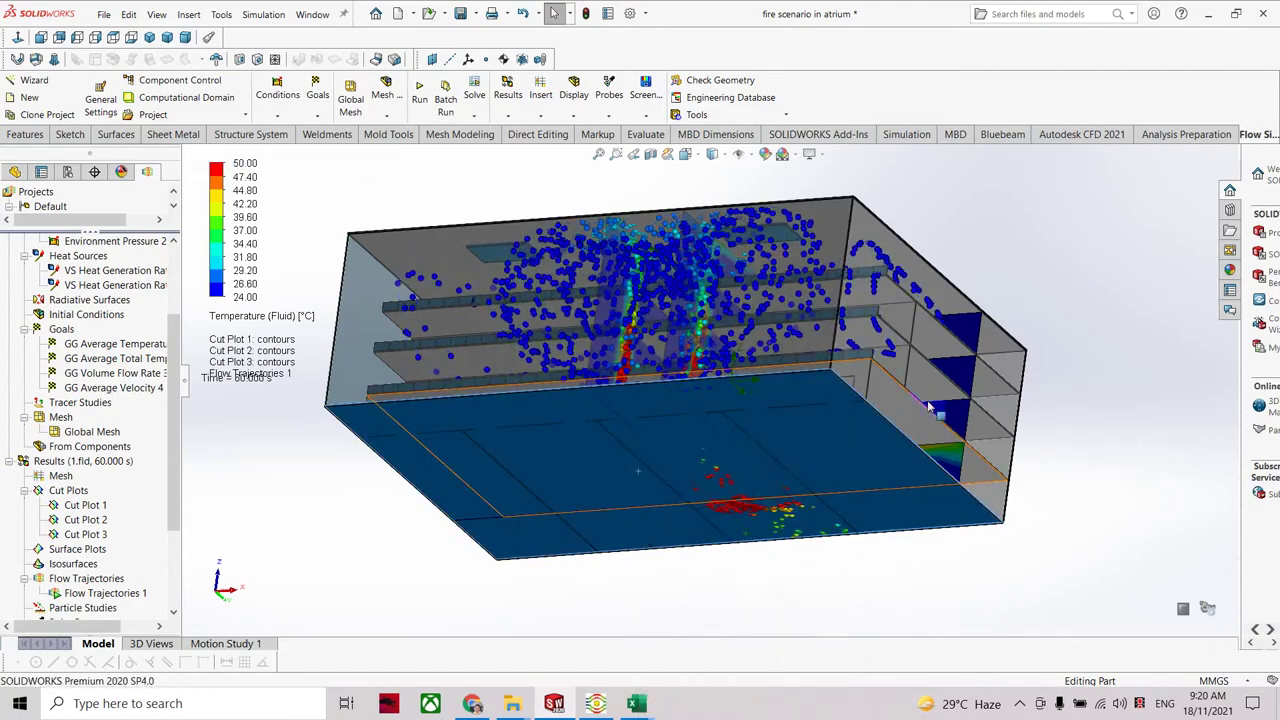
Tilt and orbit to inspect the red plume rising from the ground-floor fire.
{"action": "key", "text": "Down"}
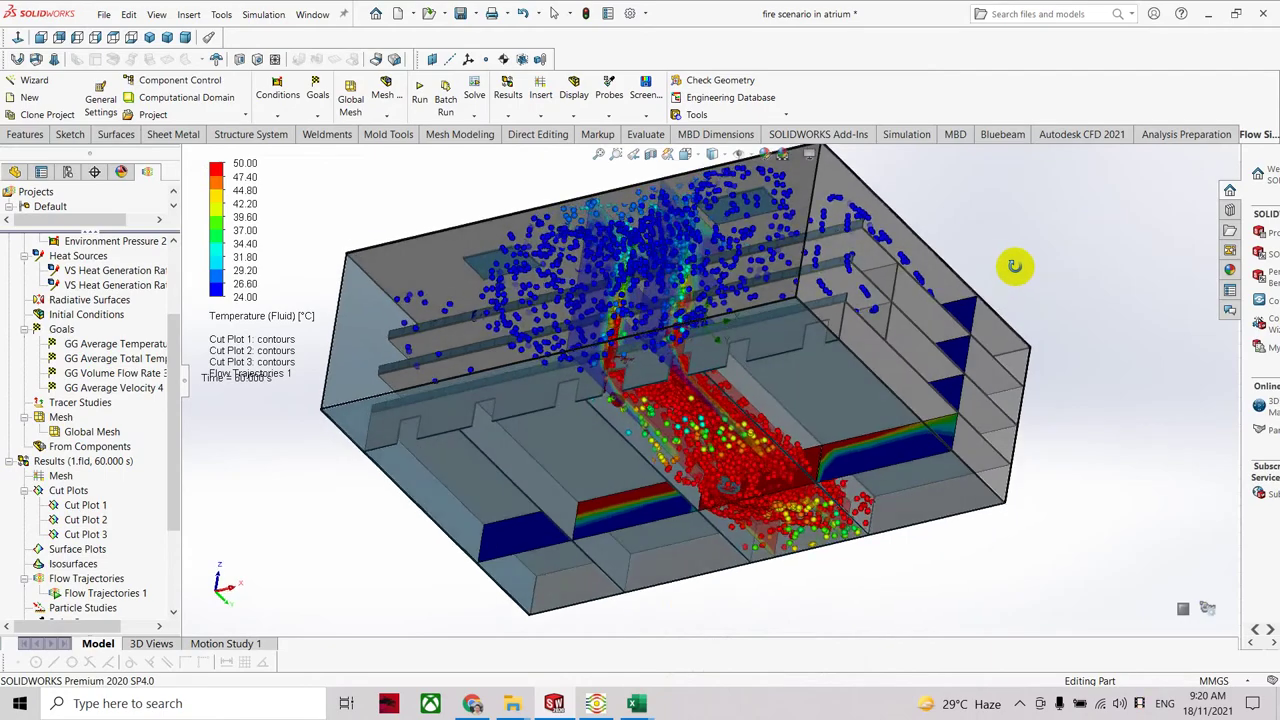
{"action": "mouse_move", "coordinate": [858, 558]}
{"action": "middle_mouse_down"}
{"action": "mouse_move", "coordinate": [843, 583]}
{"action": "mouse_move", "coordinate": [814, 563]}
{"action": "mouse_move", "coordinate": [834, 563]}
{"action": "mouse_move", "coordinate": [848, 594]}
{"action": "mouse_move", "coordinate": [838, 556]}
{"action": "middle_mouse_up"}
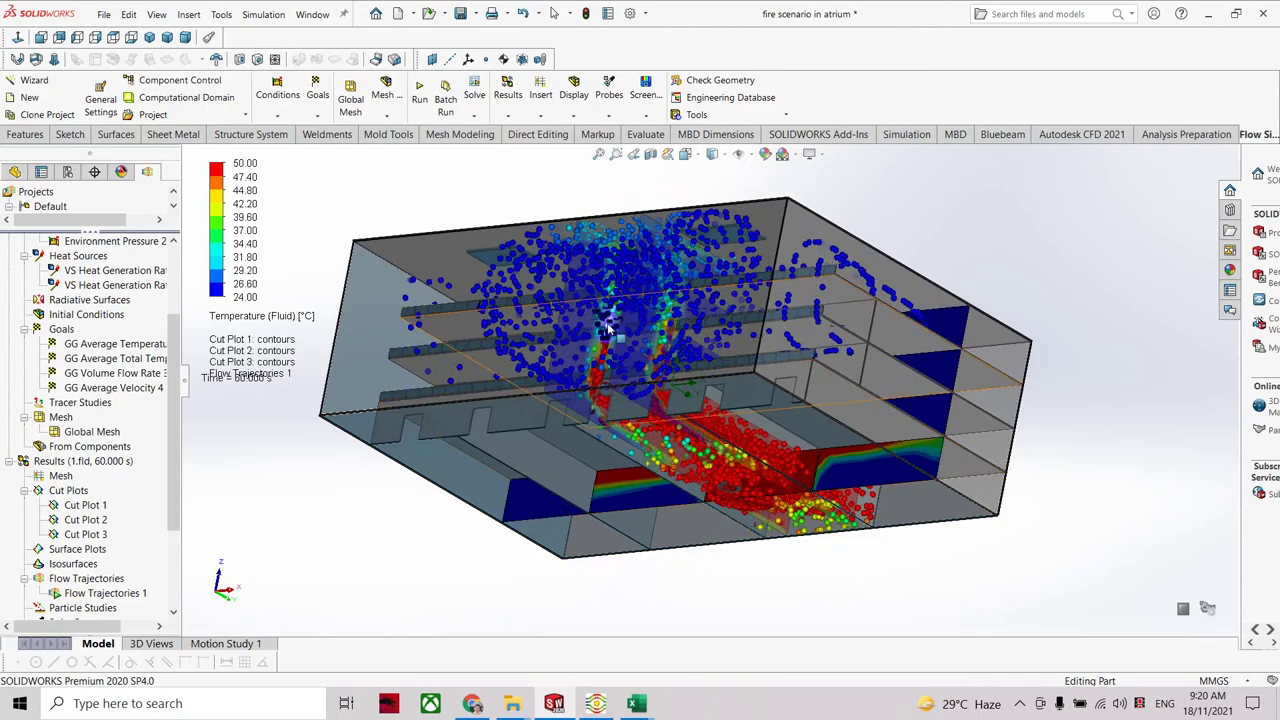
{"action": "mouse_move", "coordinate": [558, 382]}
{"action": "middle_mouse_down"}
{"action": "mouse_move", "coordinate": [925, 463]}
{"action": "mouse_move", "coordinate": [1077, 540]}
{"action": "middle_mouse_up"}
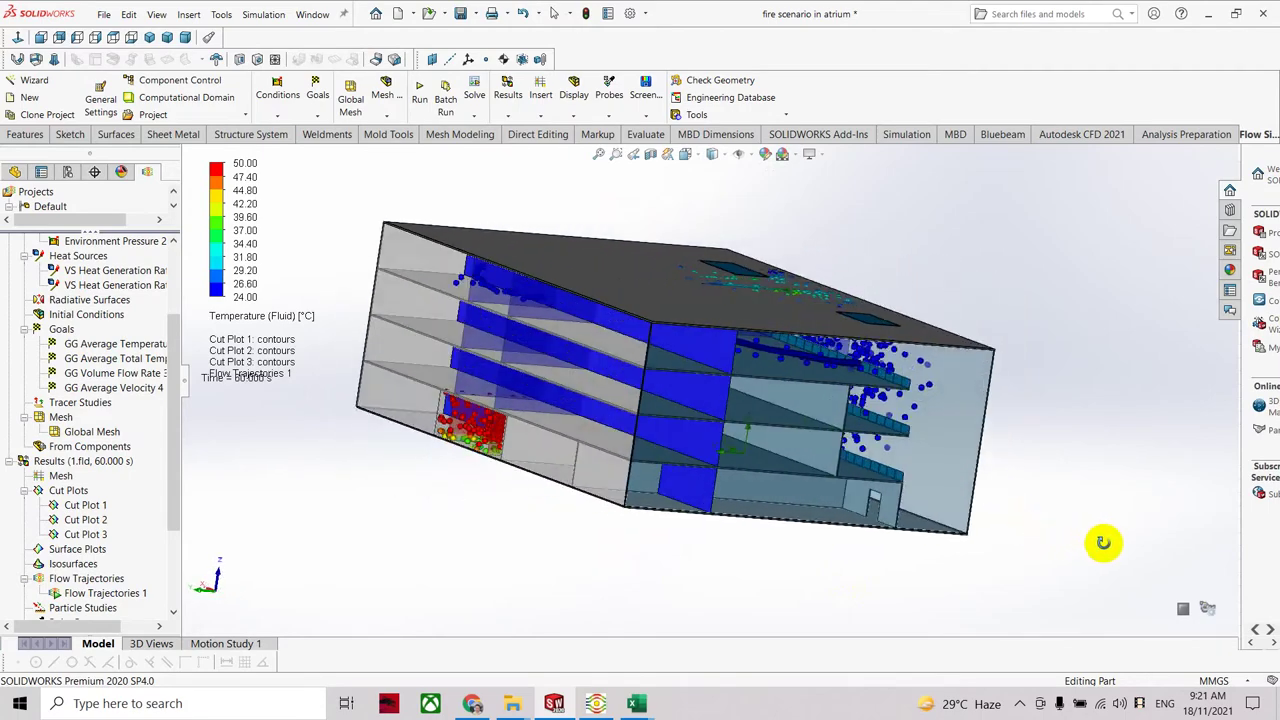
Make the lower interior floor slab transparent.
{"action": "mouse_move", "coordinate": [707, 512]}
{"action": "middle_mouse_down"}
{"action": "mouse_move", "coordinate": [737, 514]}
{"action": "mouse_move", "coordinate": [749, 537]}
{"action": "mouse_move", "coordinate": [635, 490]}
{"action": "middle_mouse_up"}
{"action": "right_click", "coordinate": [575, 442]}
{"action": "left_click", "coordinate": [625, 412]}
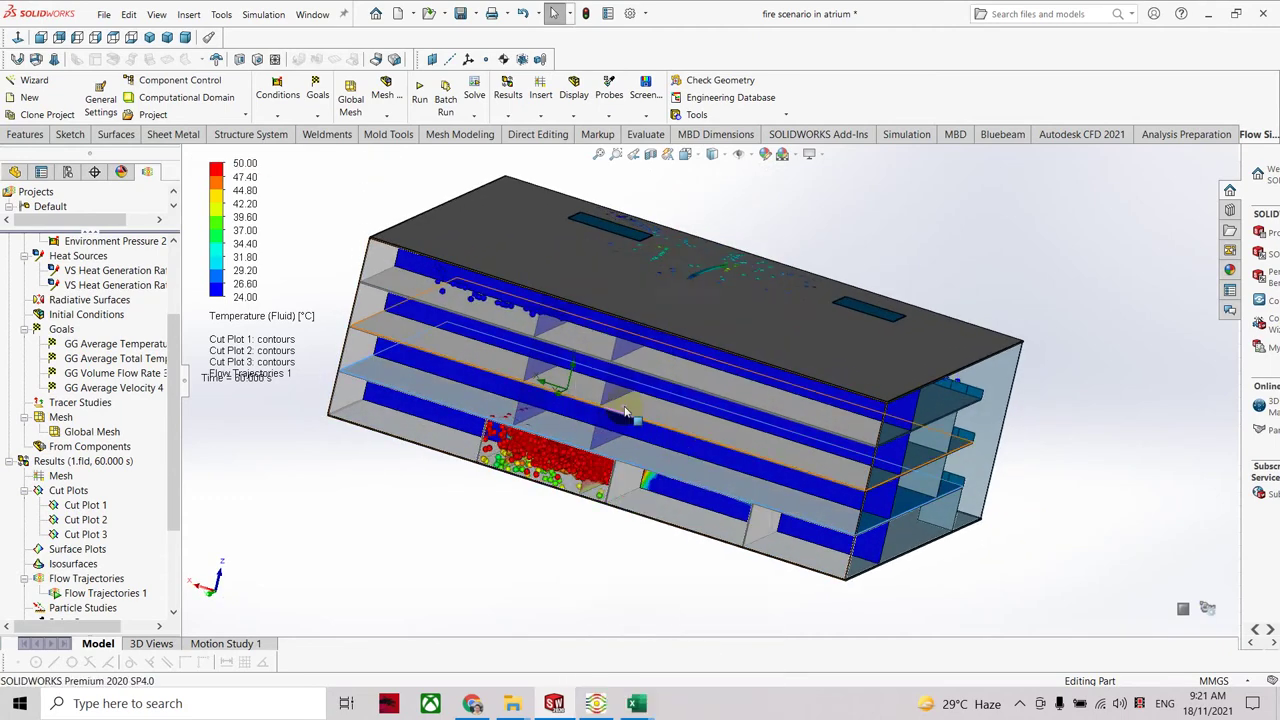
{"action": "right_click", "coordinate": [573, 442]}
{"action": "left_click", "coordinate": [618, 410]}
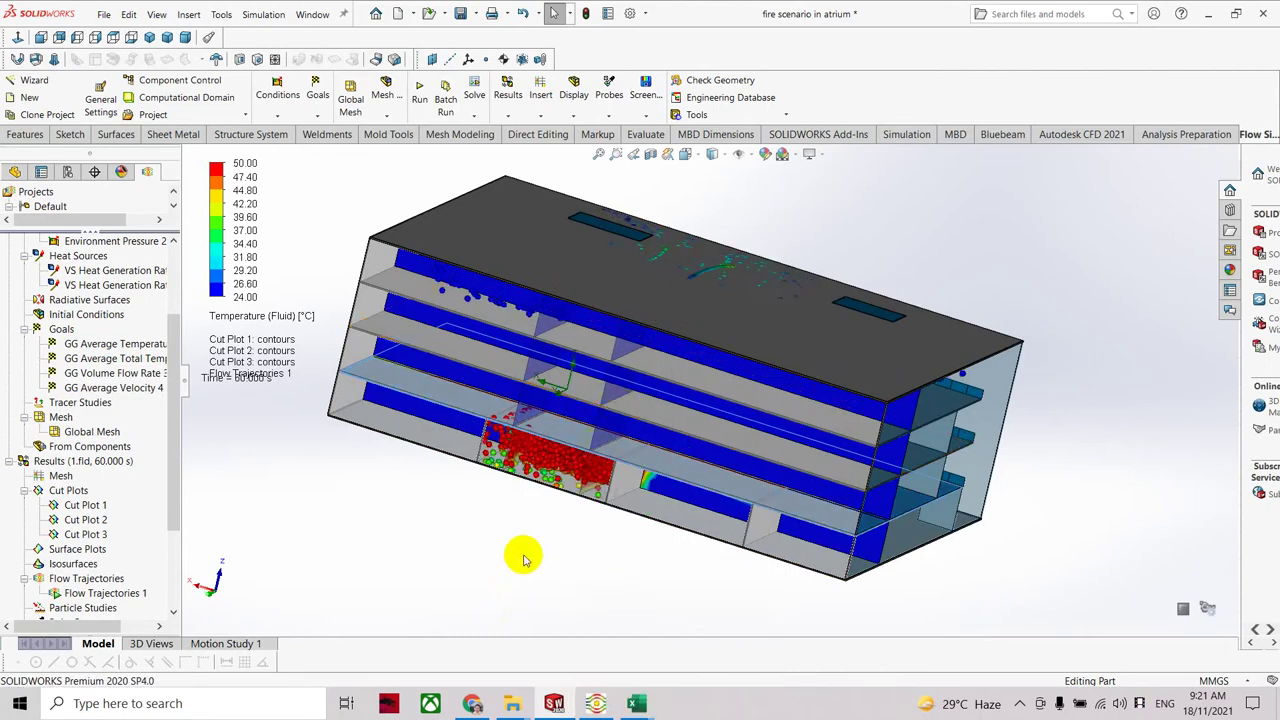
Orbit and zoom to examine the hot red smoke layer beneath the slab.
{"action": "mouse_move", "coordinate": [532, 582]}
{"action": "middle_mouse_down"}
{"action": "mouse_move", "coordinate": [600, 580]}
{"action": "mouse_move", "coordinate": [640, 603]}
{"action": "mouse_move", "coordinate": [648, 641]}
{"action": "middle_mouse_up"}
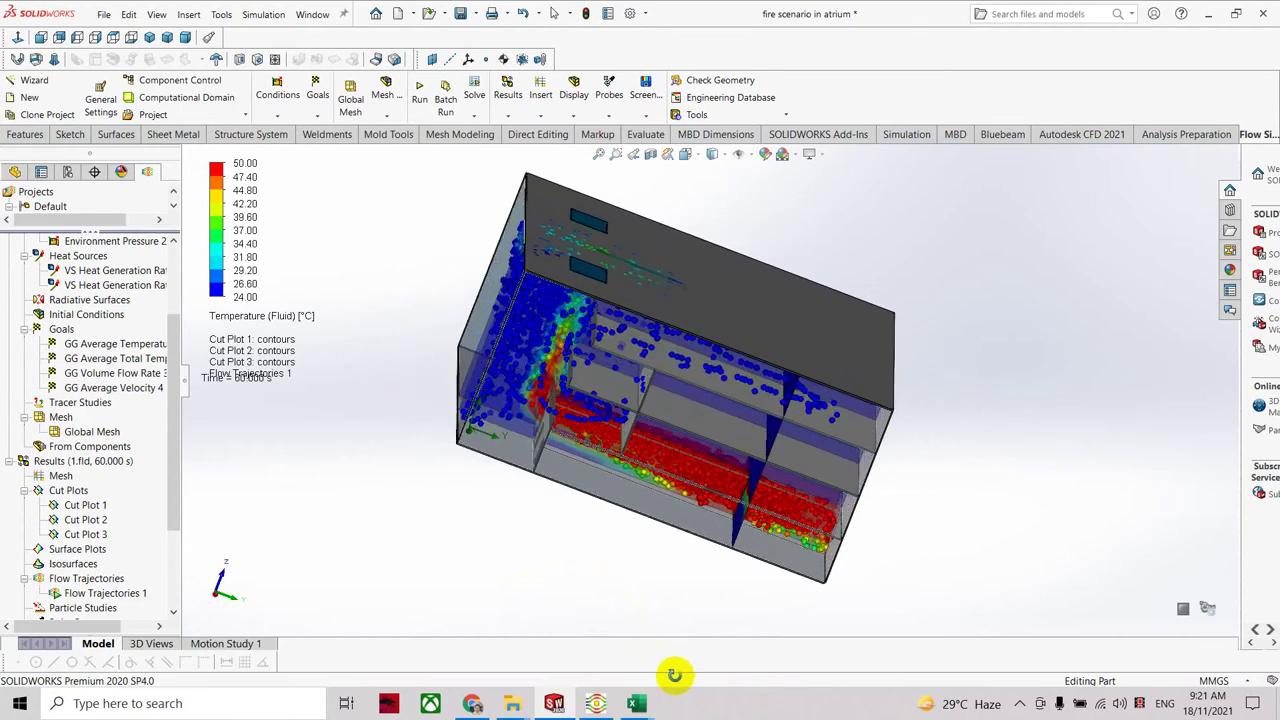
{"action": "mouse_move", "coordinate": [700, 577]}
{"action": "middle_mouse_down"}
{"action": "mouse_move", "coordinate": [748, 479]}
{"action": "mouse_move", "coordinate": [714, 500]}
{"action": "middle_mouse_up"}
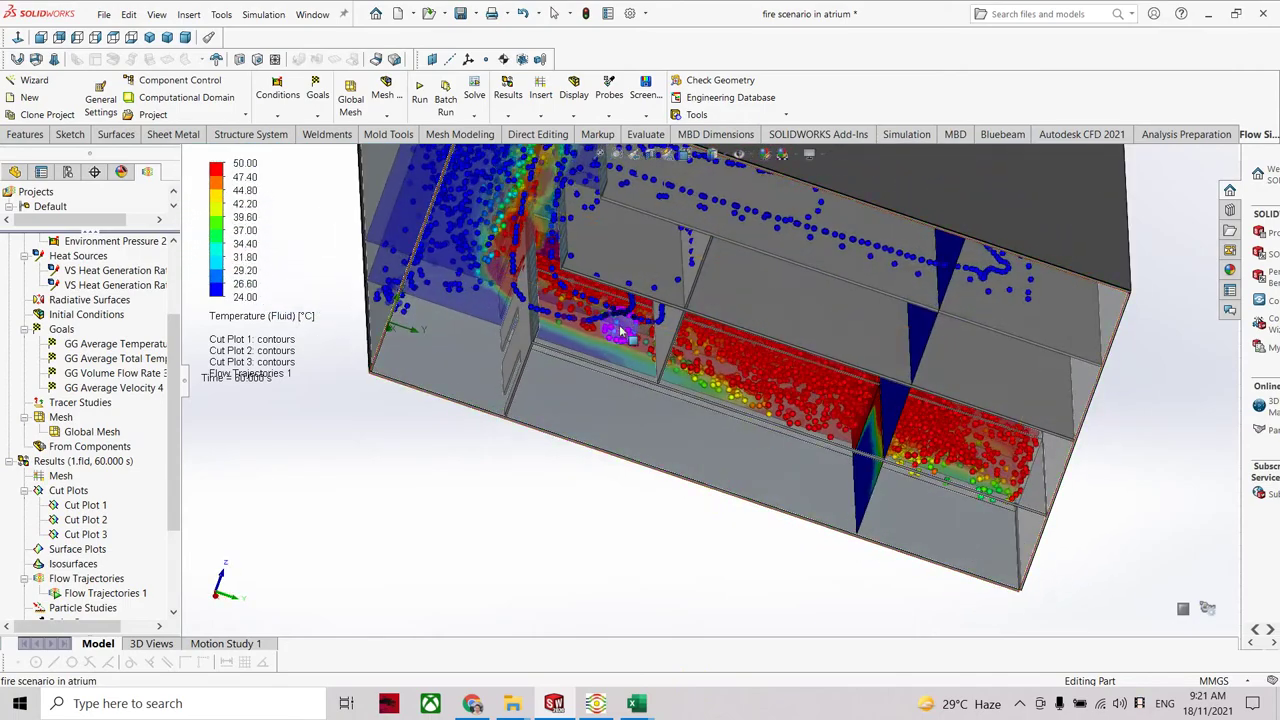
{"action": "scroll", "coordinate": [760, 535], "scroll_direction": "up", "scroll_amount": 3}
{"action": "scroll", "coordinate": [988, 470], "scroll_direction": "up", "scroll_amount": 2}
{"action": "mouse_move", "coordinate": [988, 470]}
{"action": "middle_mouse_down"}
{"action": "mouse_move", "coordinate": [1014, 423]}
{"action": "mouse_move", "coordinate": [1046, 446]}
{"action": "mouse_move", "coordinate": [912, 436]}
{"action": "mouse_move", "coordinate": [651, 371]}
{"action": "mouse_move", "coordinate": [666, 389]}
{"action": "mouse_move", "coordinate": [689, 400]}
{"action": "mouse_move", "coordinate": [722, 197]}
{"action": "middle_mouse_up"}
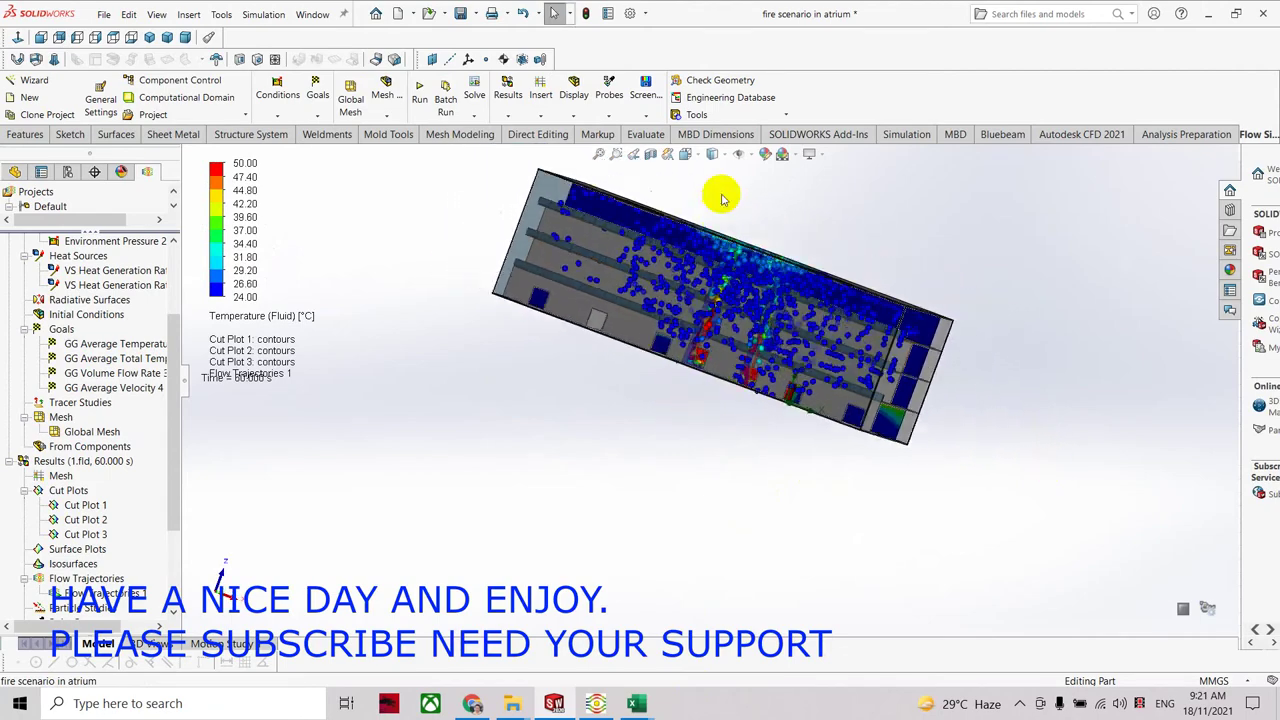
Make the two upper floor slabs transparent.
{"action": "scroll", "coordinate": [718, 199], "scroll_direction": "down", "scroll_amount": 2}
{"action": "scroll", "coordinate": [680, 337], "scroll_direction": "down", "scroll_amount": 1}
{"action": "mouse_move", "coordinate": [720, 543]}
{"action": "middle_mouse_down"}
{"action": "mouse_move", "coordinate": [751, 603]}
{"action": "mouse_move", "coordinate": [529, 532]}
{"action": "mouse_move", "coordinate": [660, 476]}
{"action": "mouse_move", "coordinate": [728, 492]}
{"action": "middle_mouse_up"}
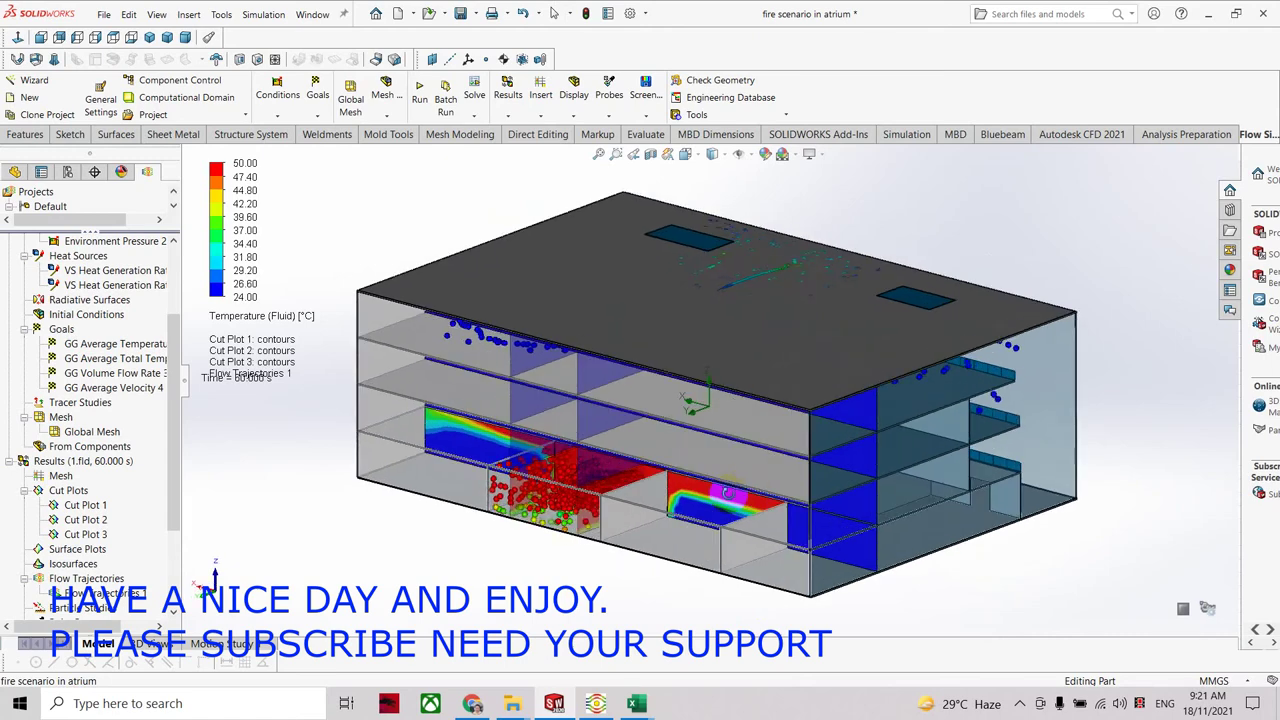
{"action": "right_click", "coordinate": [650, 440]}
{"action": "left_click", "coordinate": [712, 404]}
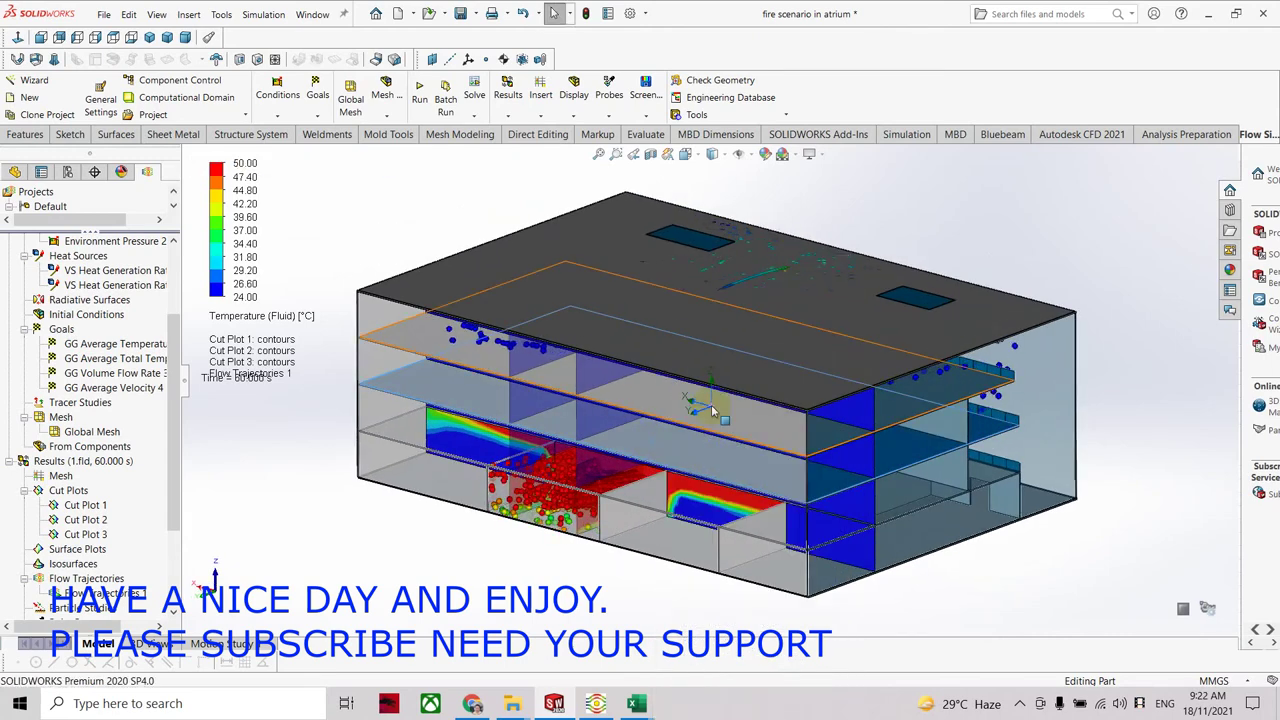
{"action": "right_click", "coordinate": [637, 443]}
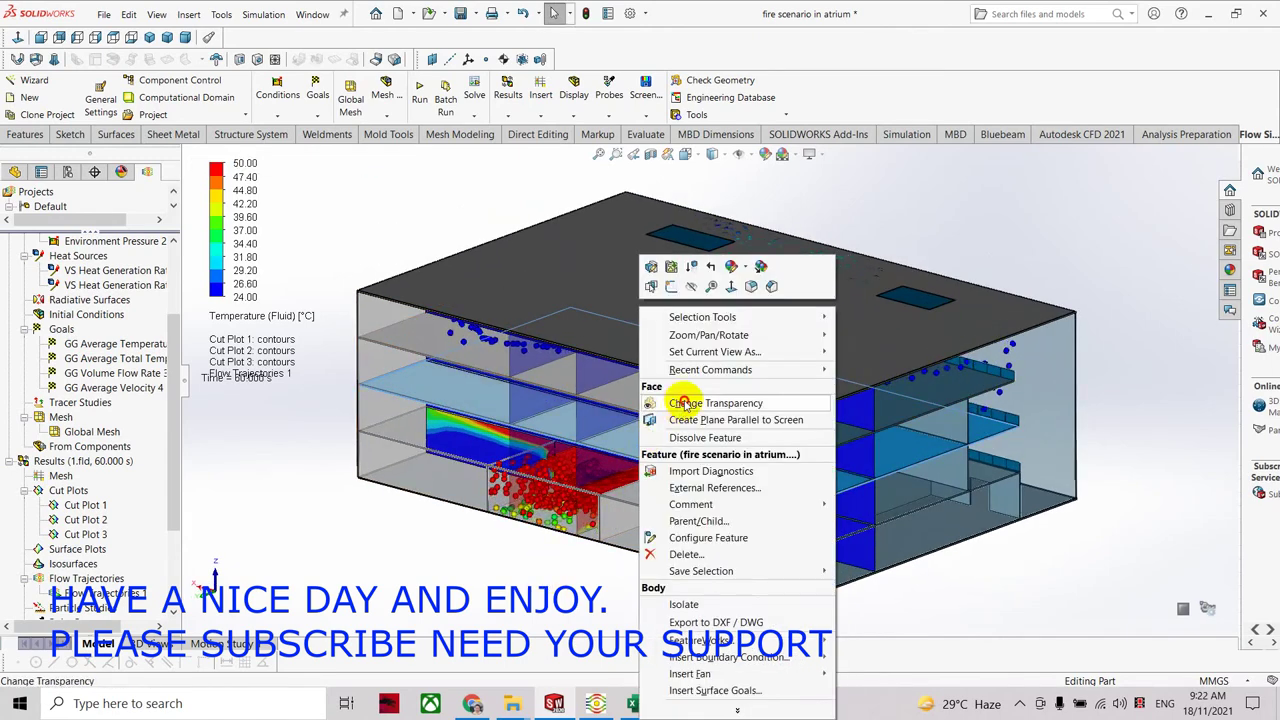
{"action": "left_click", "coordinate": [684, 403]}
Make the front wall face transparent.
{"action": "right_click", "coordinate": [637, 392]}
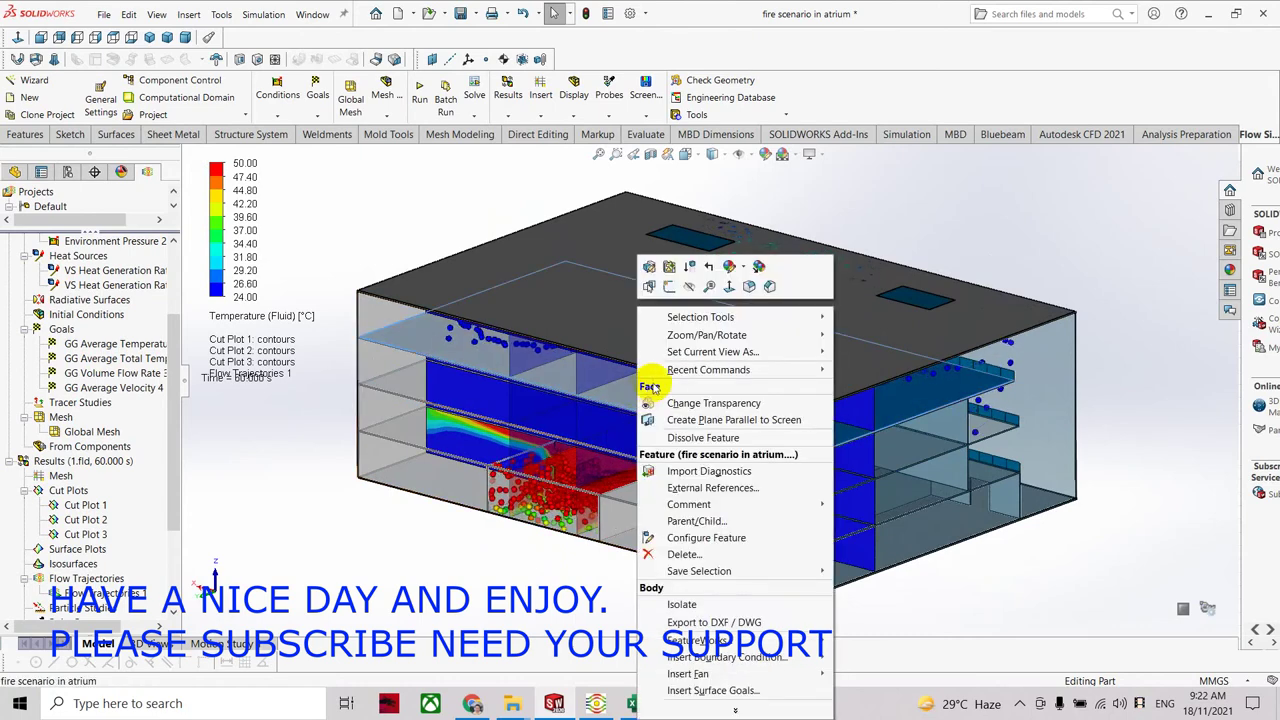
{"action": "left_click", "coordinate": [713, 400]}
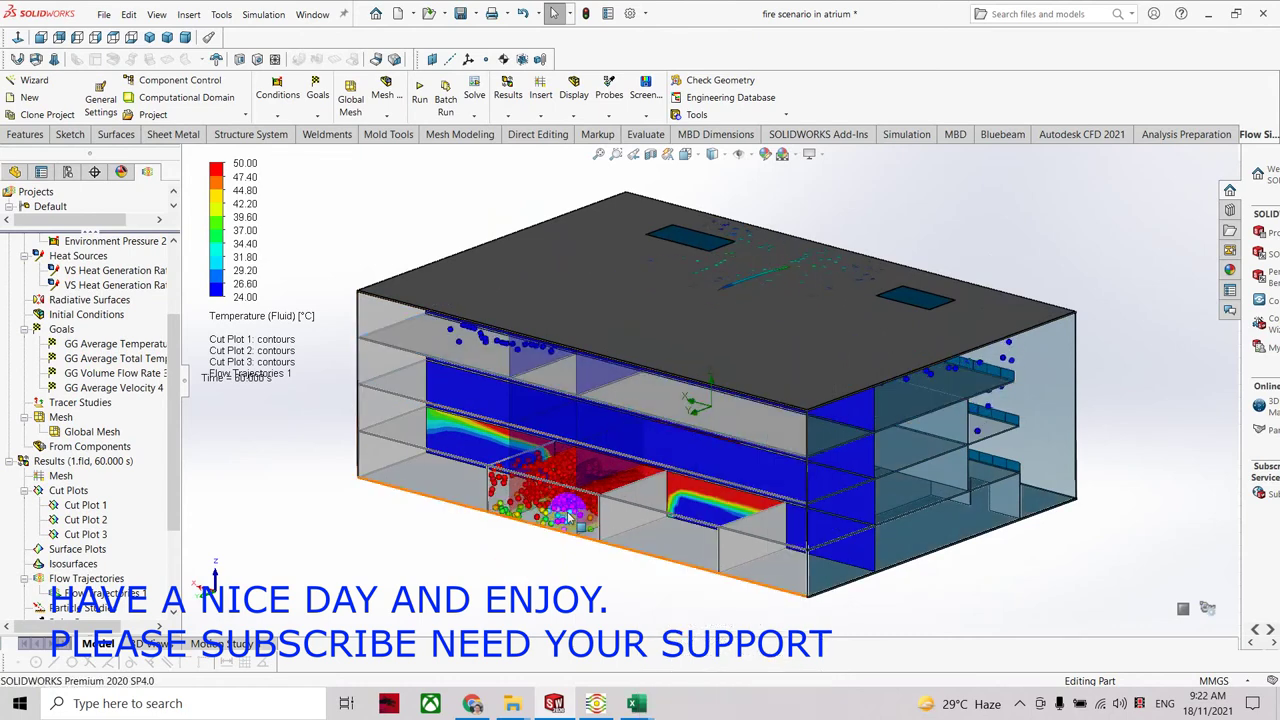
{"action": "right_click", "coordinate": [641, 409]}
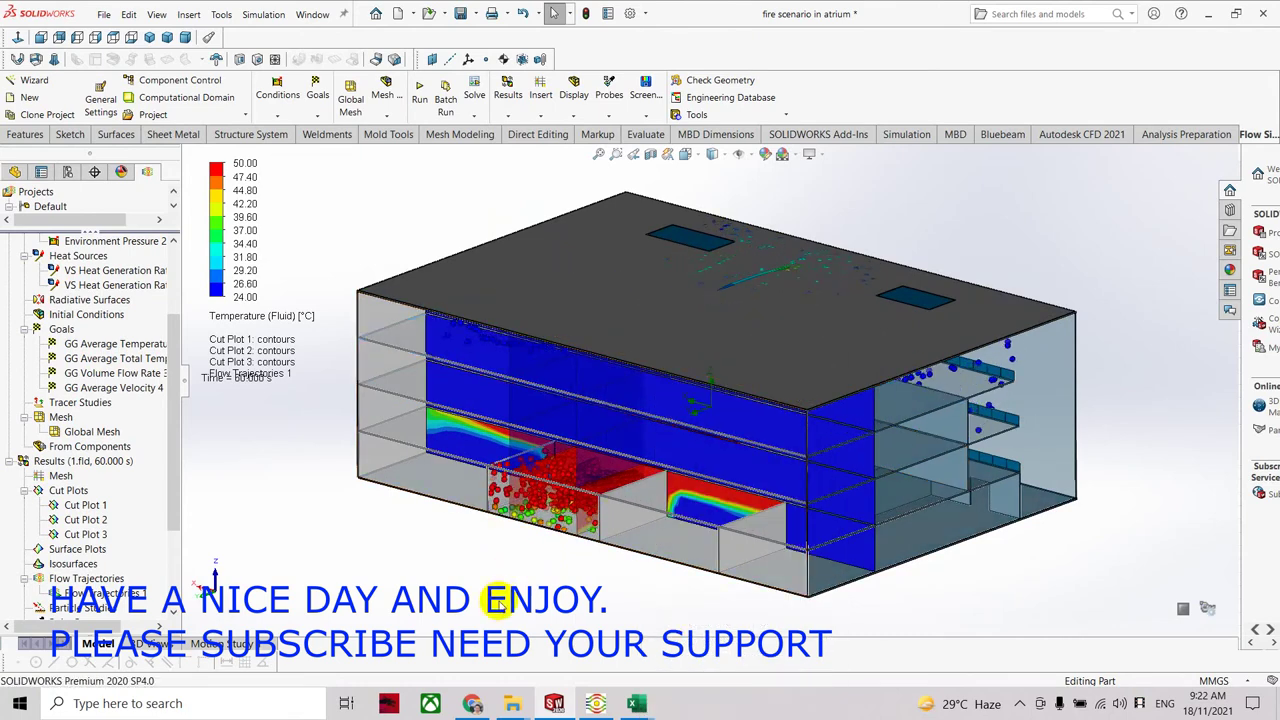
Orbit to view the exposed cut plots and smoke from the long side, left end and underside.
{"action": "middle_click_drag", "start_coordinate": [498, 601], "coordinate": [651, 624]}
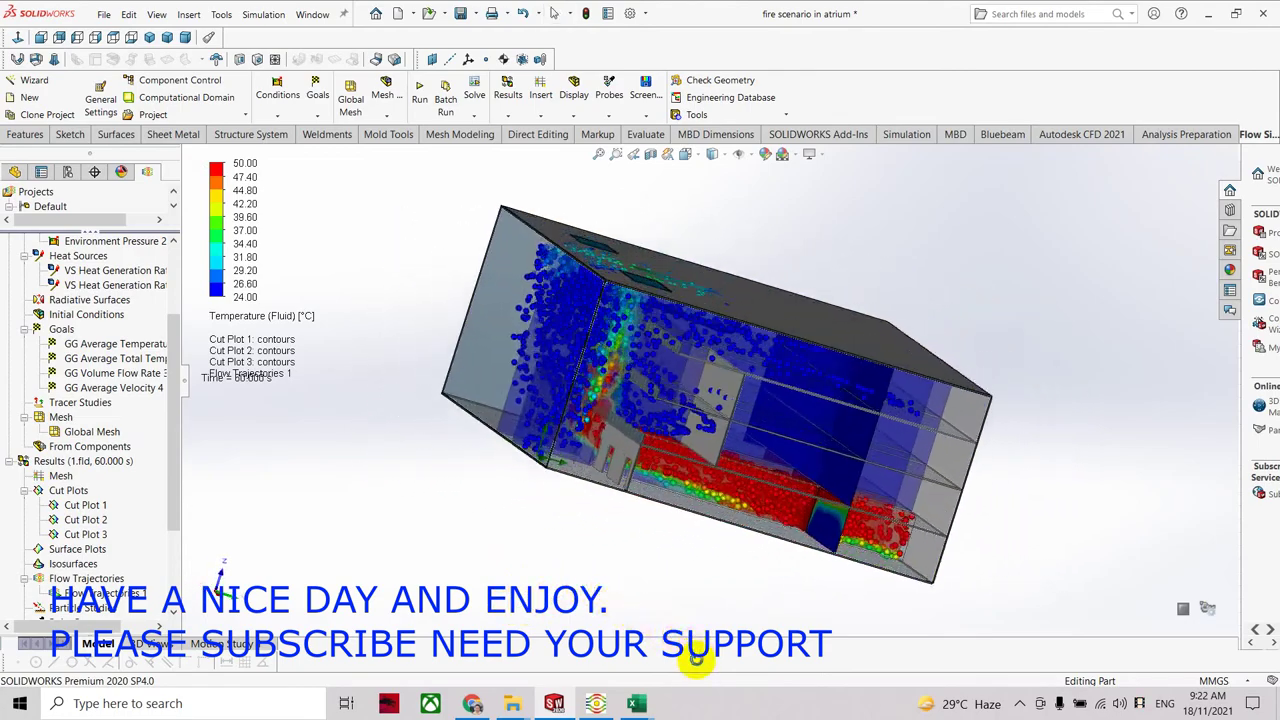
{"action": "mouse_move", "coordinate": [445, 420]}
{"action": "middle_mouse_down"}
{"action": "mouse_move", "coordinate": [508, 482]}
{"action": "mouse_move", "coordinate": [329, 414]}
{"action": "mouse_move", "coordinate": [349, 314]}
{"action": "mouse_move", "coordinate": [406, 323]}
{"action": "mouse_move", "coordinate": [486, 371]}
{"action": "mouse_move", "coordinate": [543, 363]}
{"action": "middle_mouse_up"}
{"action": "mouse_move", "coordinate": [613, 542]}
{"action": "middle_mouse_down"}
{"action": "mouse_move", "coordinate": [654, 543]}
{"action": "mouse_move", "coordinate": [721, 583]}
{"action": "middle_mouse_up"}
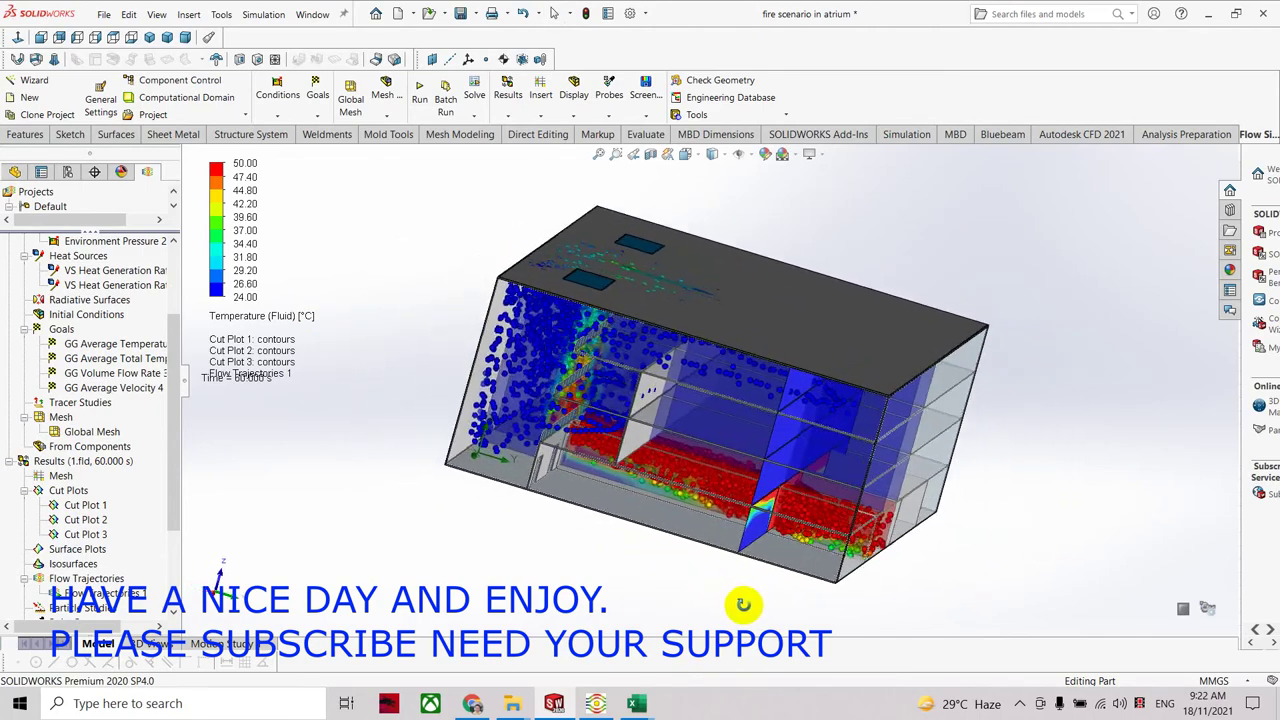
{"action": "mouse_move", "coordinate": [699, 591]}
{"action": "middle_mouse_down"}
{"action": "mouse_move", "coordinate": [630, 604]}
{"action": "mouse_move", "coordinate": [666, 597]}
{"action": "mouse_move", "coordinate": [717, 617]}
{"action": "mouse_move", "coordinate": [614, 623]}
{"action": "mouse_move", "coordinate": [689, 586]}
{"action": "mouse_move", "coordinate": [782, 597]}
{"action": "mouse_move", "coordinate": [834, 578]}
{"action": "mouse_move", "coordinate": [871, 537]}
{"action": "mouse_move", "coordinate": [914, 537]}
{"action": "mouse_move", "coordinate": [966, 573]}
{"action": "mouse_move", "coordinate": [1032, 577]}
{"action": "middle_mouse_up"}
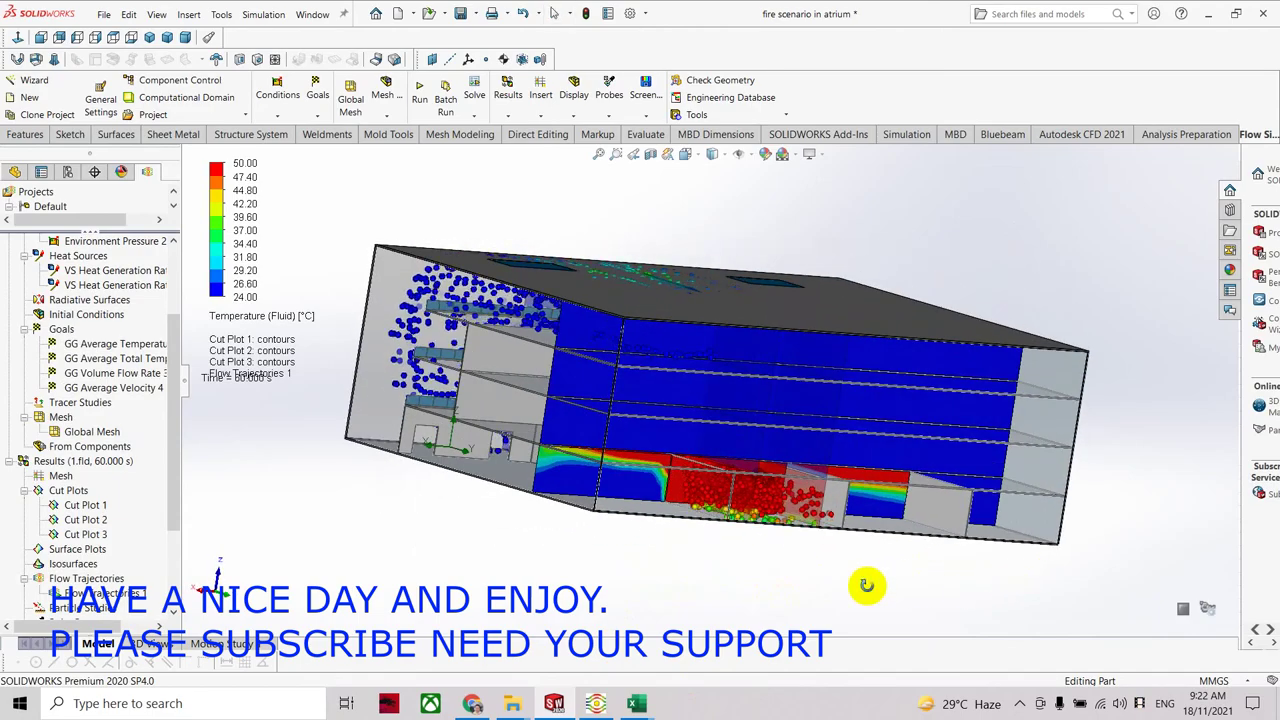